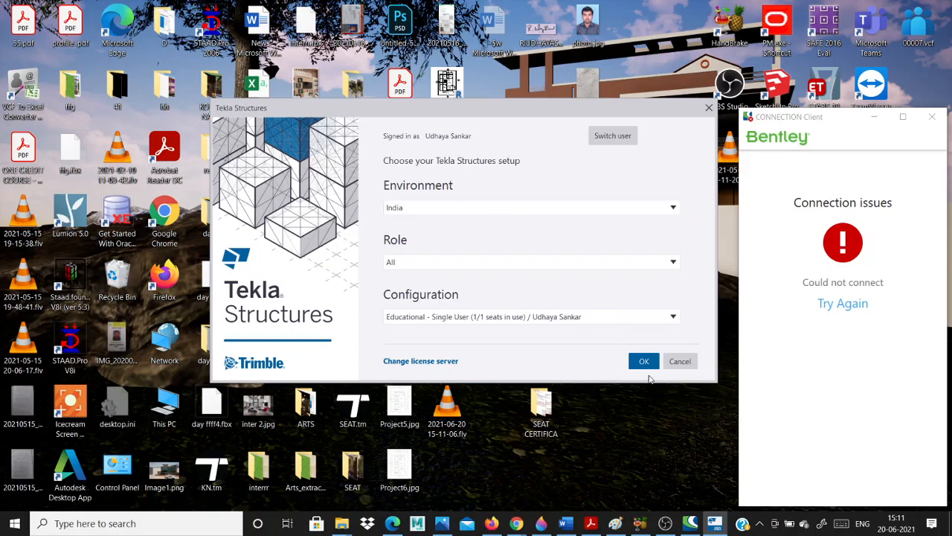
Start Tekla Structures with the India environment, All role and Educational configuration, and minimize the Bentley Connection Client window.
left_click(644, 362)
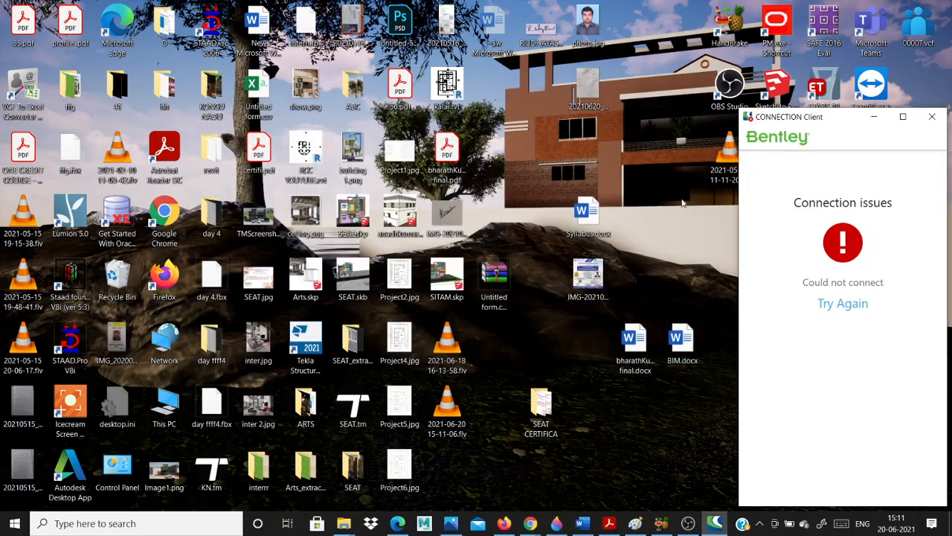
left_click(875, 119)
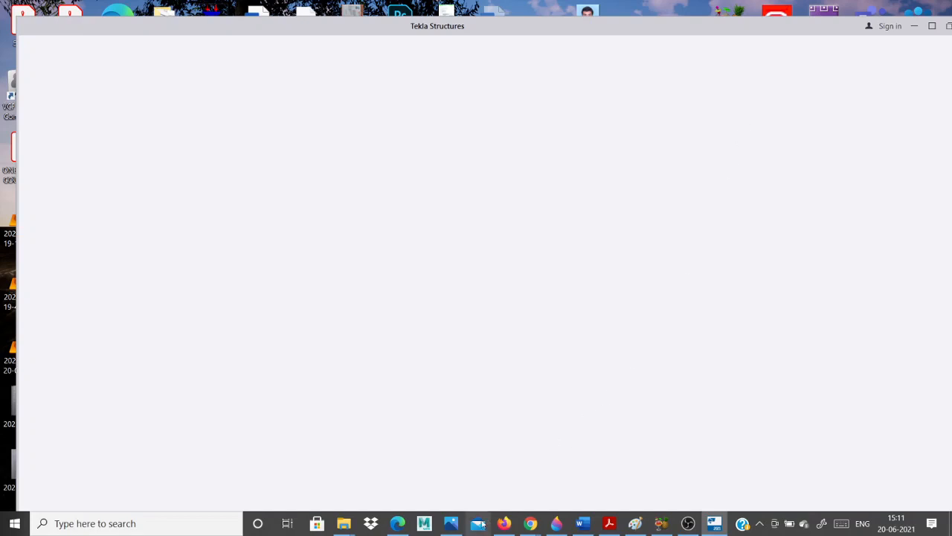
Switch to Photos and examine the hand-drawn portal frame sketch for its spans, heights, sections and plates.
mouse_move(455, 523)
left_click(453, 493)
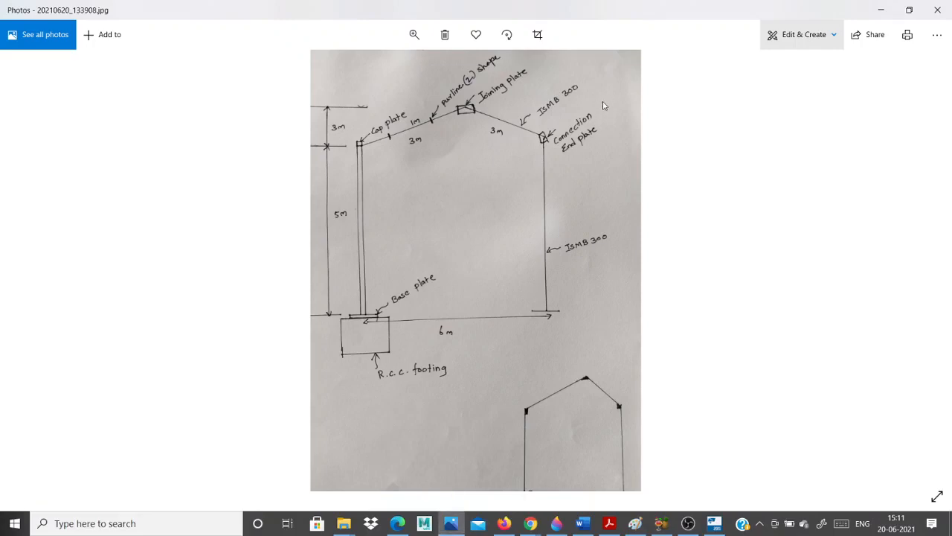
scroll(603, 105, "down", 1)
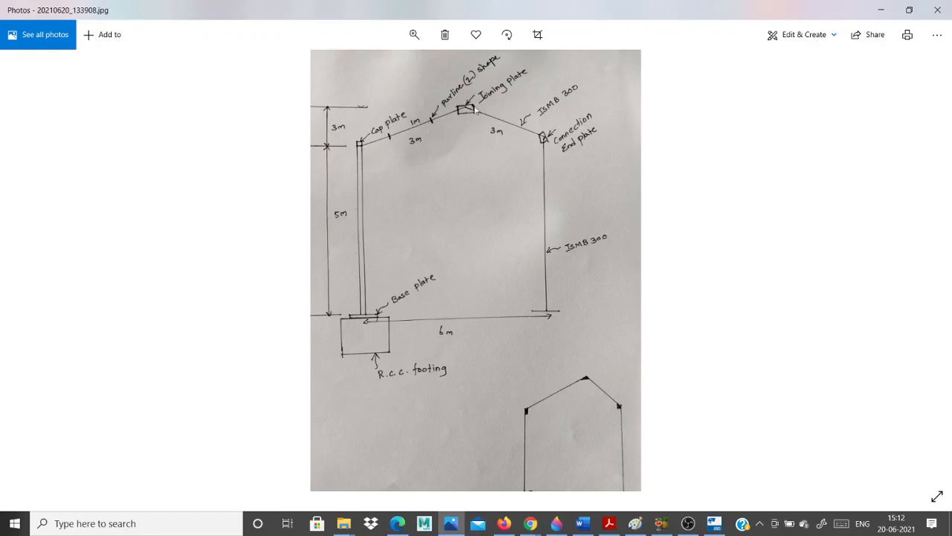
left_click(876, 9)
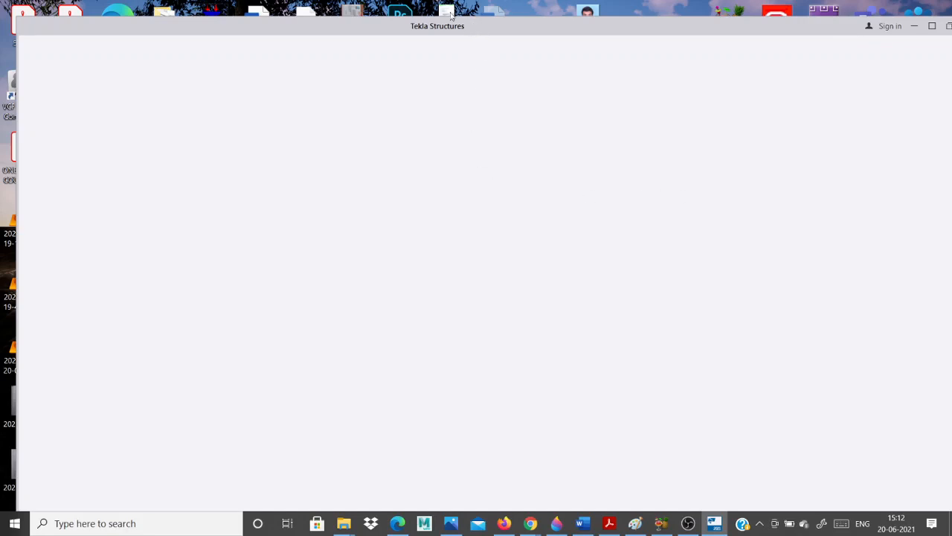
left_click(451, 523)
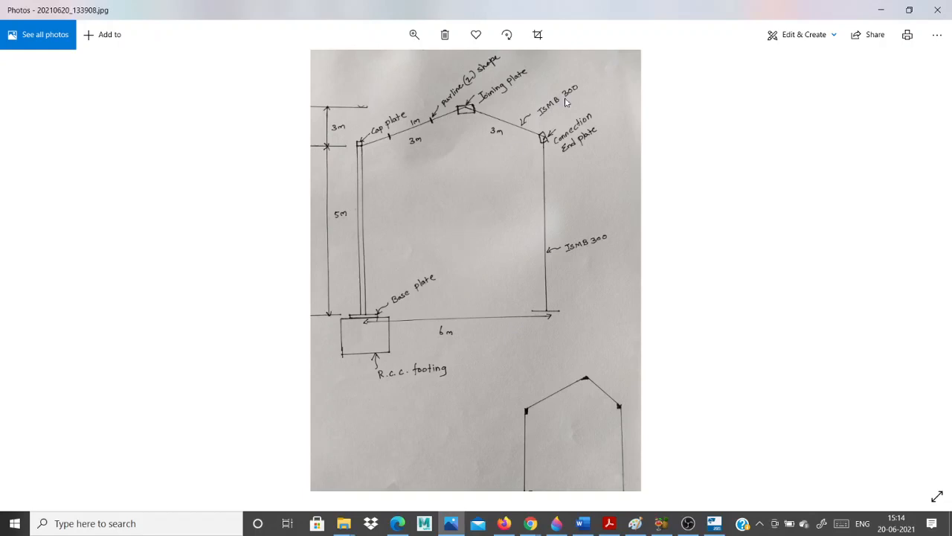
left_click(883, 9)
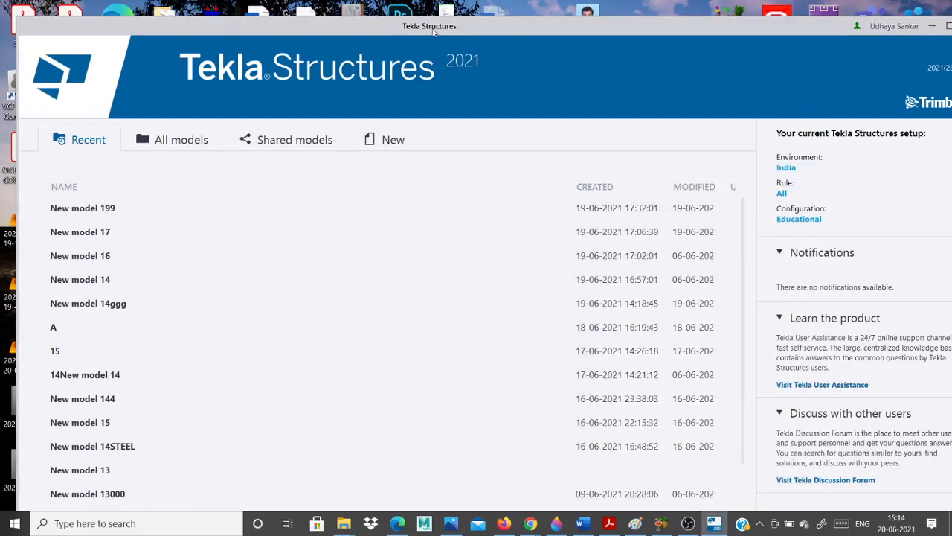
Create a blank single-user model named New model 19steel and save it under the educational license.
left_click_drag(434, 32, 375, 4)
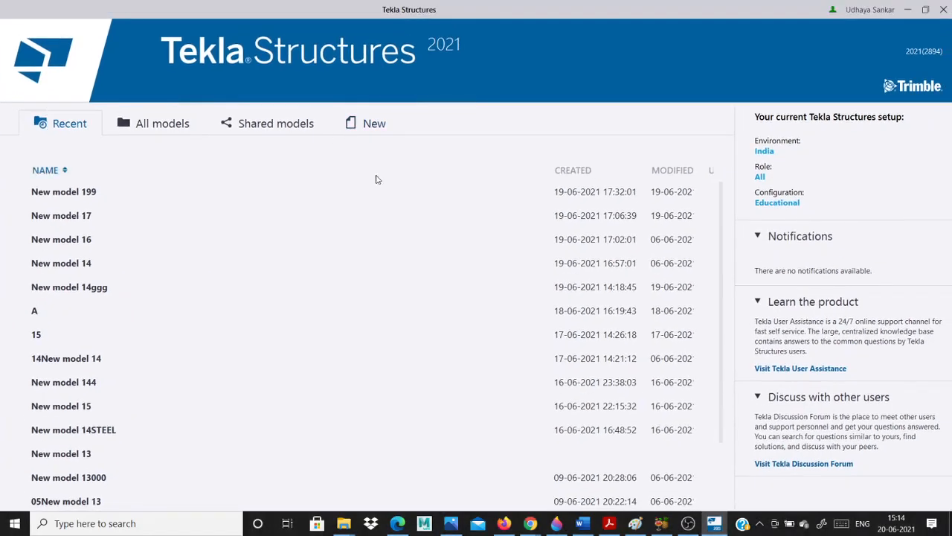
left_click(369, 124)
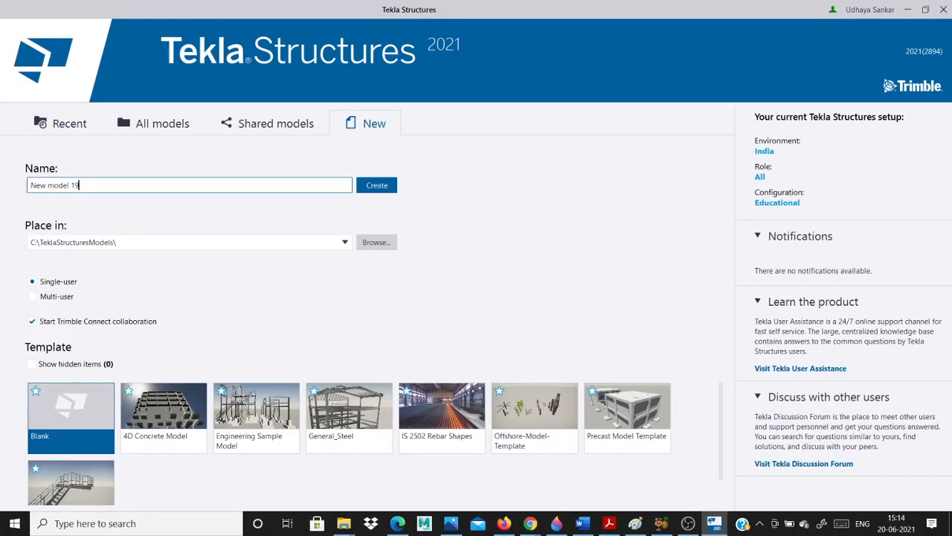
type("steel")
left_click(367, 187)
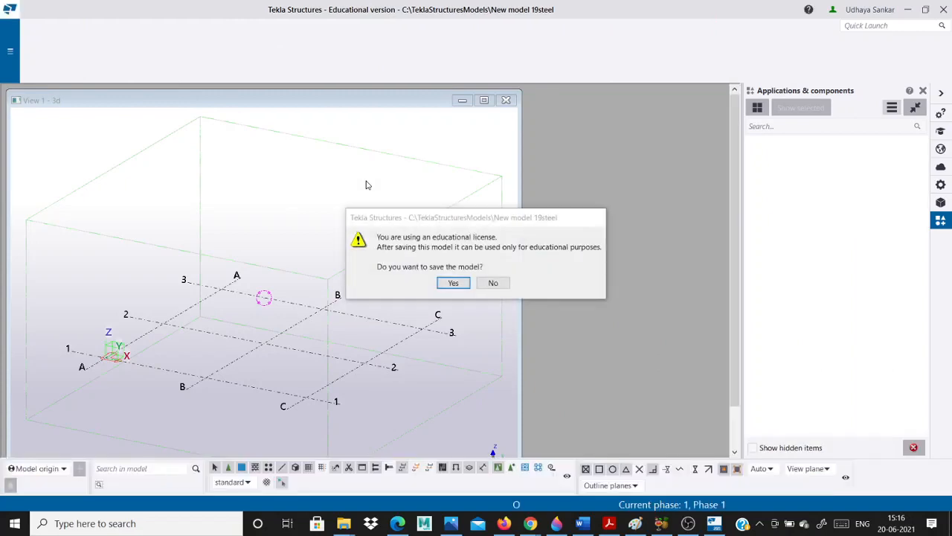
left_click(454, 283)
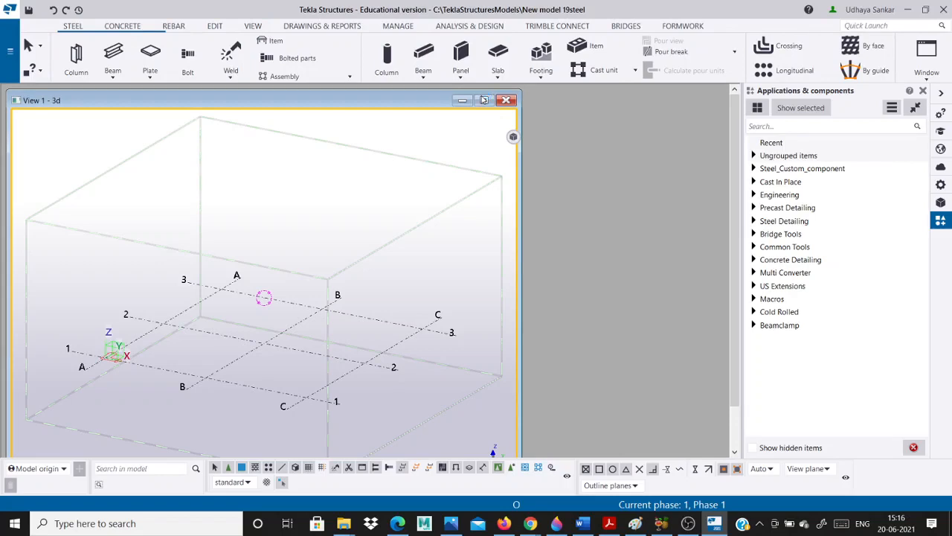
Maximize the 3D view and set the modeling length unit to m in the units and decimals options.
left_click(484, 100)
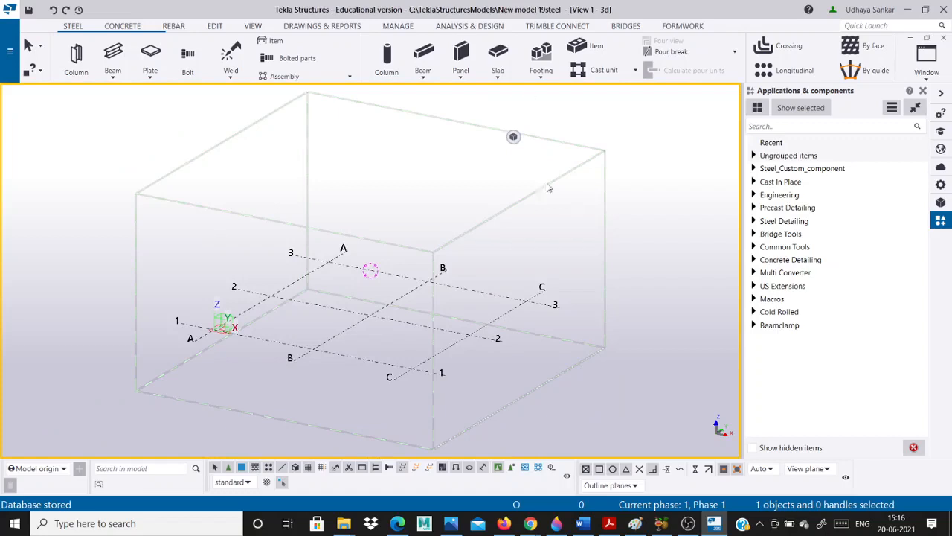
left_click(9, 56)
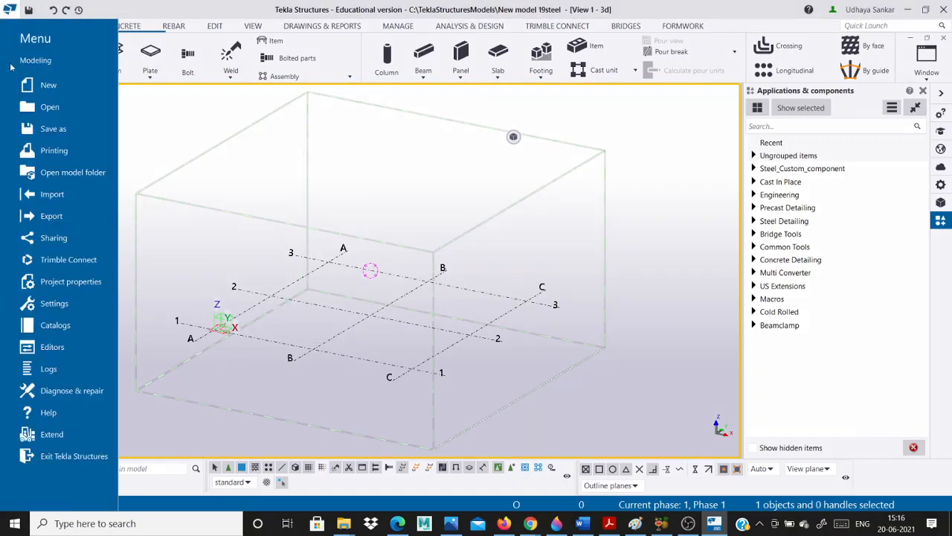
left_click(63, 301)
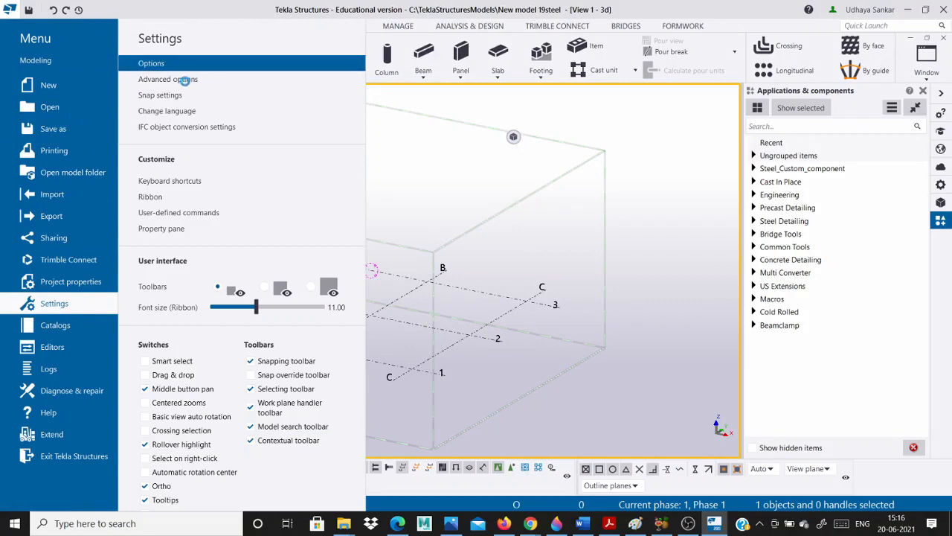
left_click(179, 64)
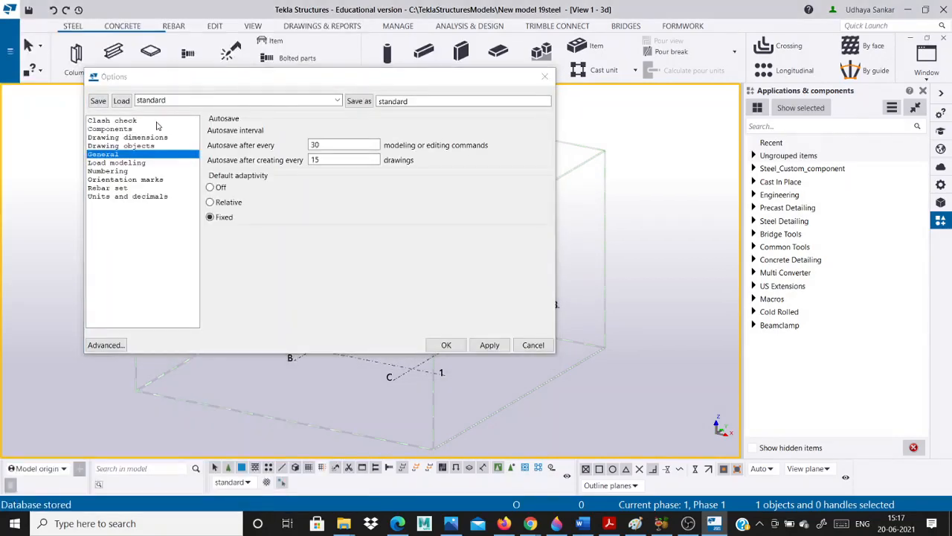
left_click(121, 196)
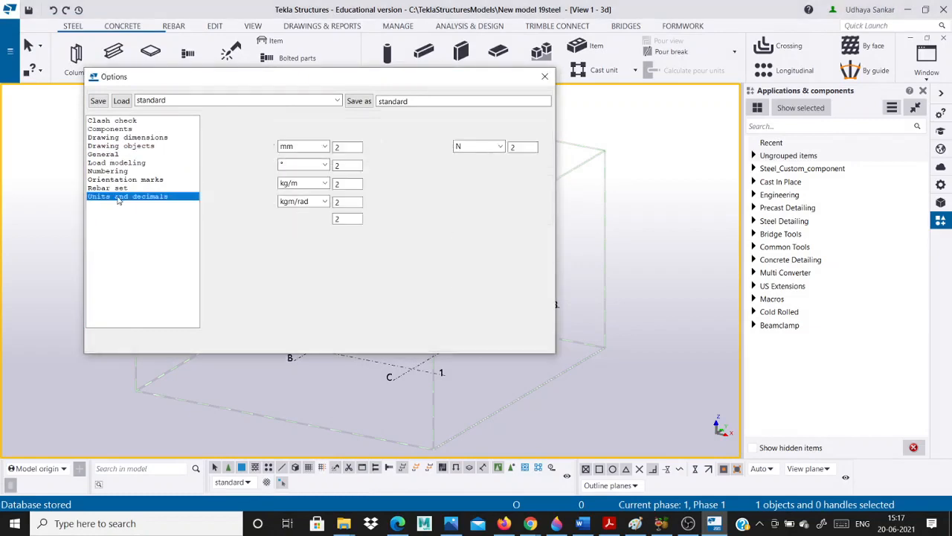
left_click(318, 147)
left_click(292, 181)
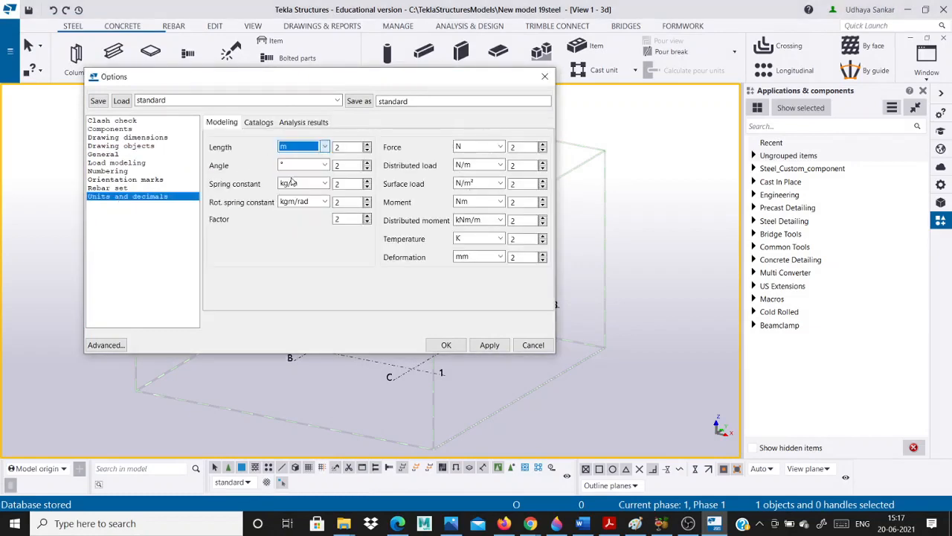
left_click(491, 346)
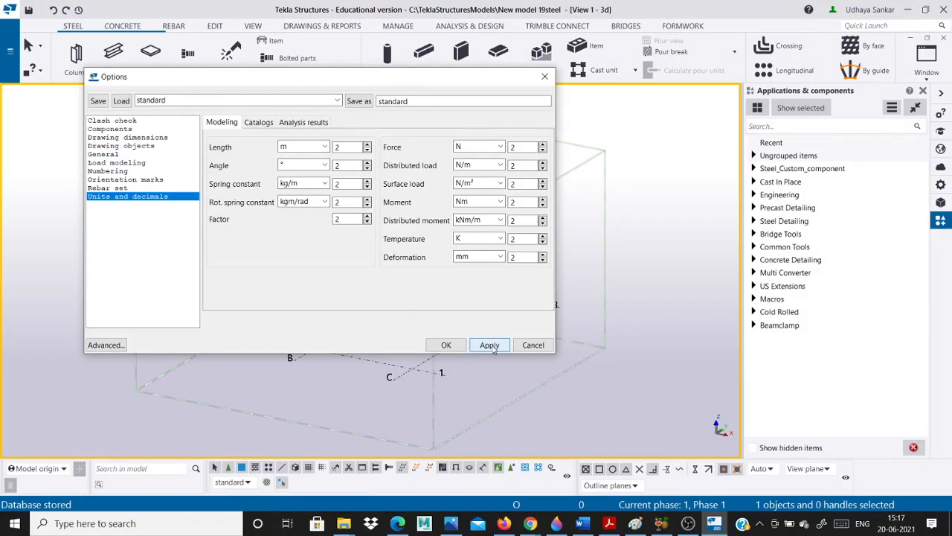
left_click(446, 345)
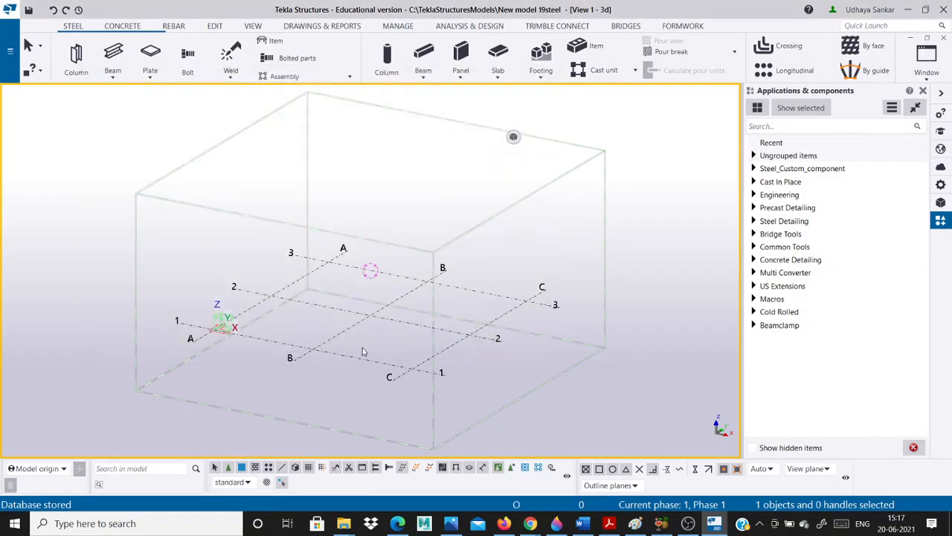
Compare the default grid with the frame dimensions in the sketch photo.
scroll(226, 349, "up", 3)
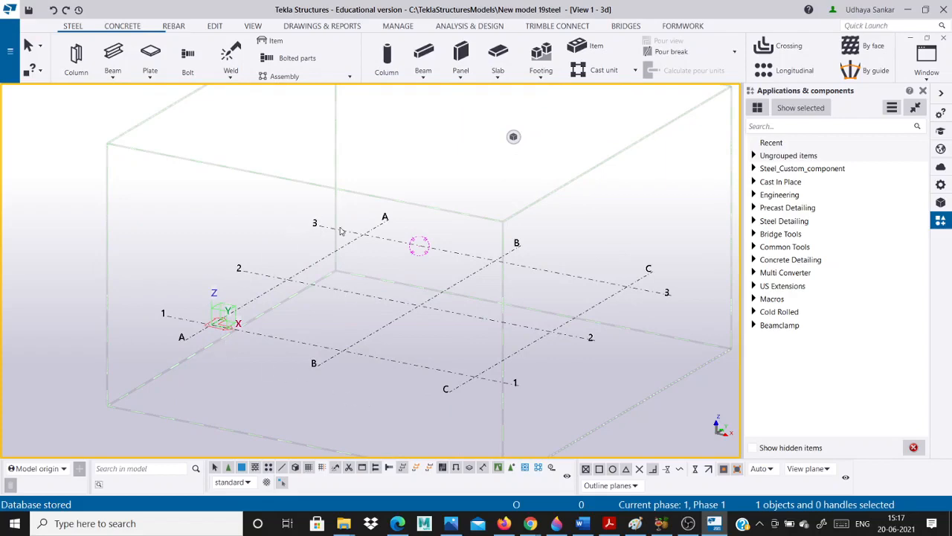
scroll(291, 296, "down", 1)
scroll(287, 338, "up", 3)
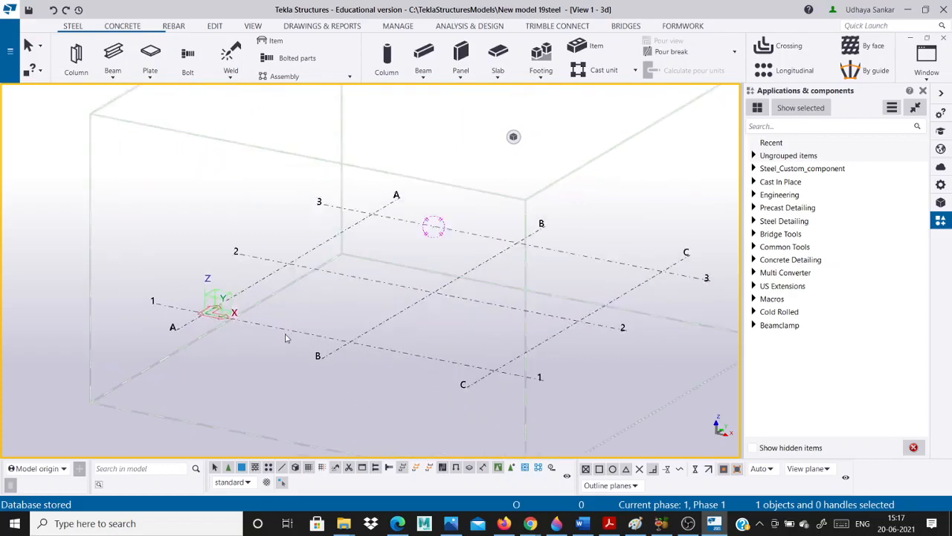
left_click(450, 523)
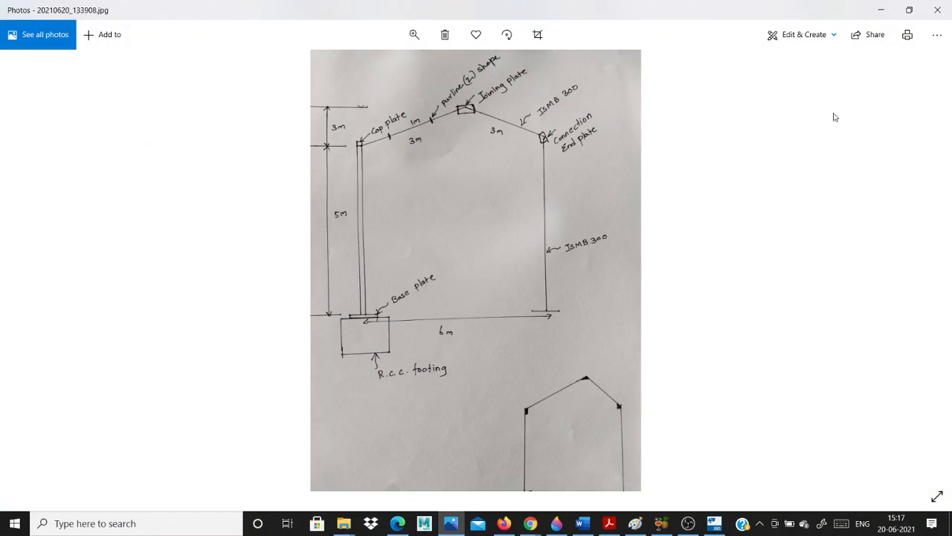
left_click(882, 10)
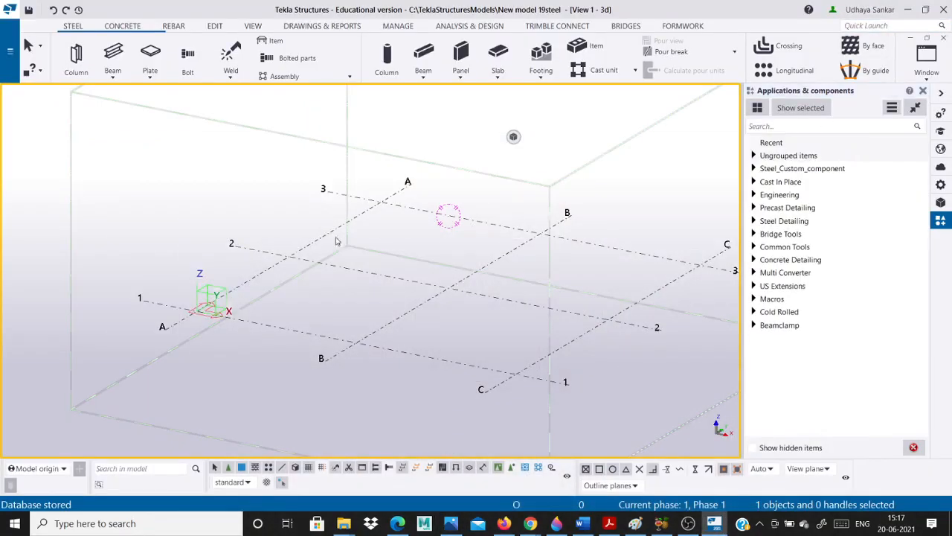
Set the rectangular grid's X coordinates to 0.00 1*6.00 and apply the change.
scroll(241, 335, "up", 4)
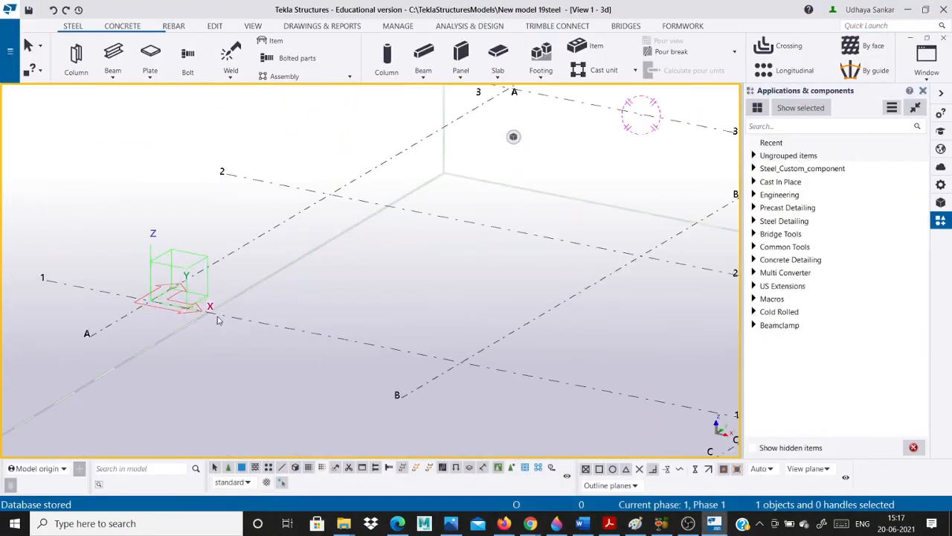
left_click(328, 339)
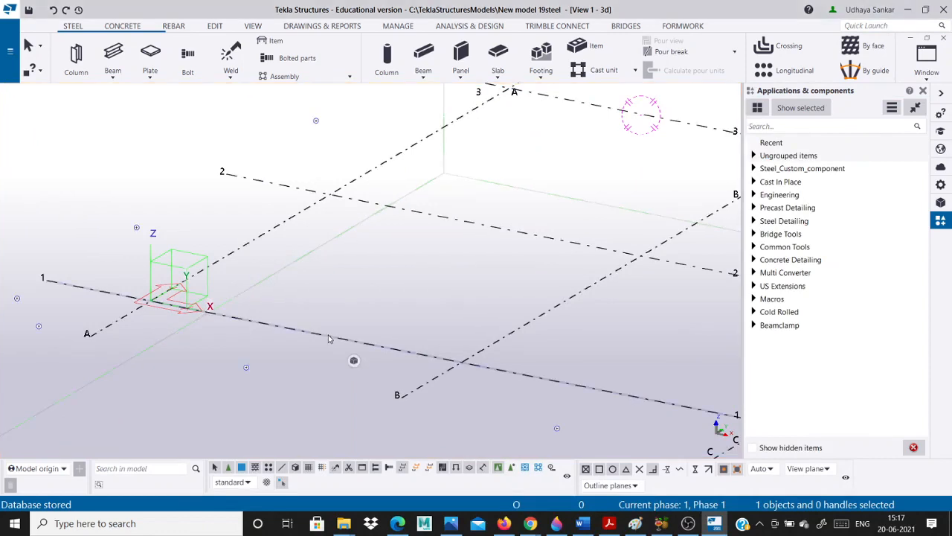
double_click(328, 340)
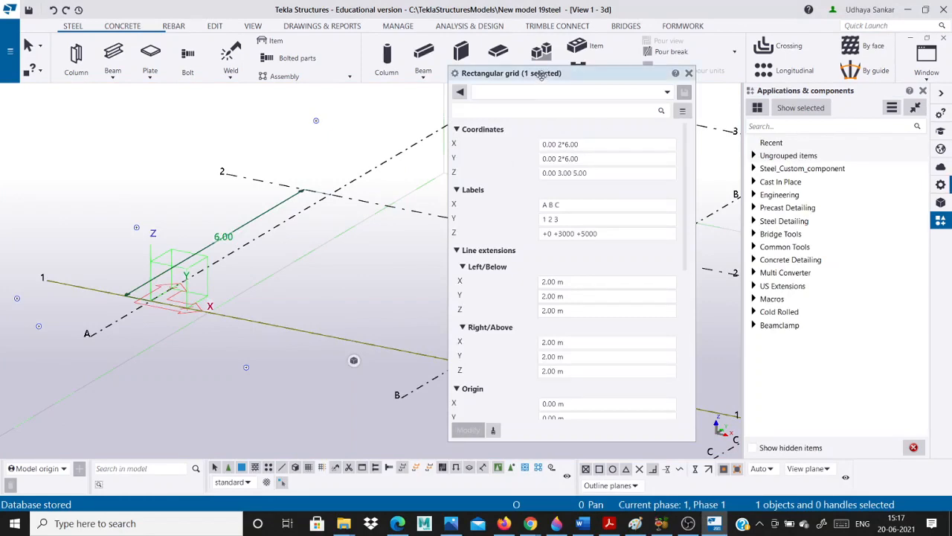
left_click_drag(542, 74, 654, 86)
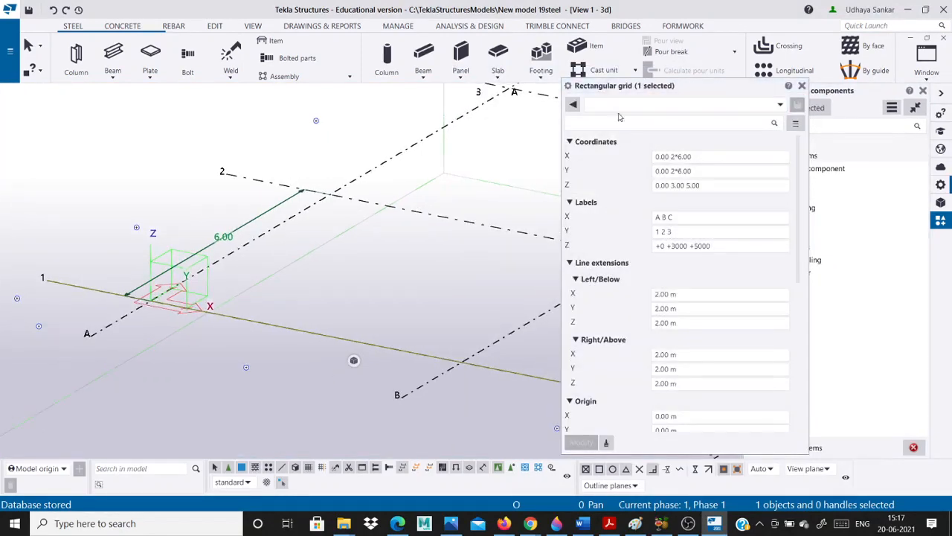
left_click(678, 157)
key("BackSpace")
type("1")
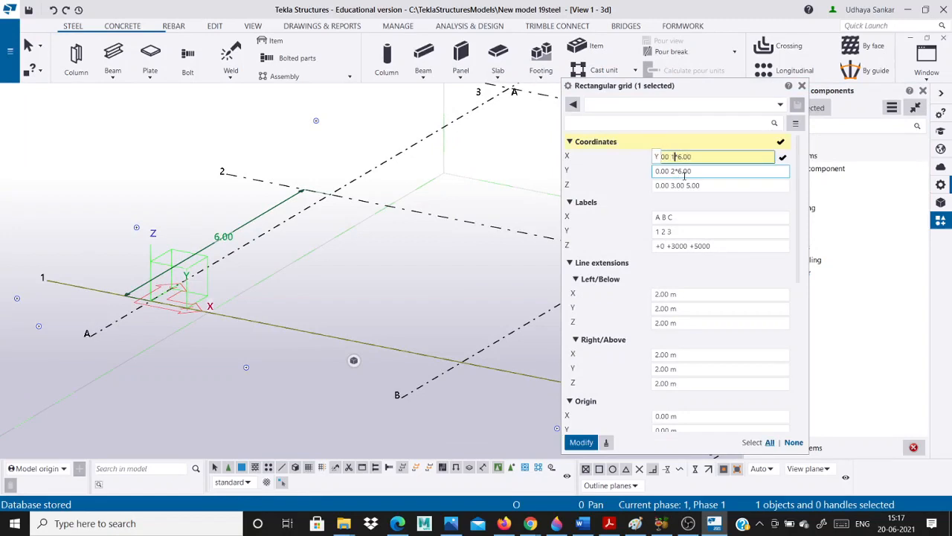
left_click(581, 442)
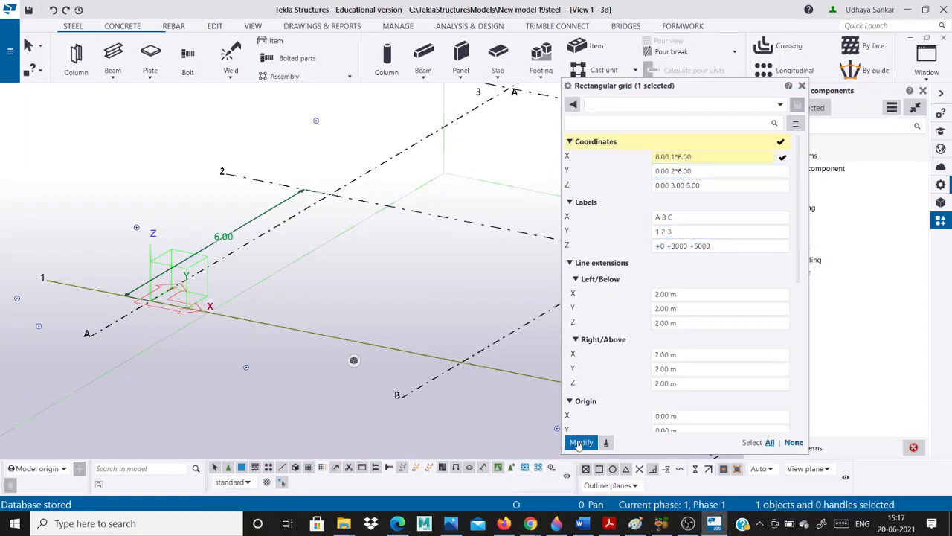
Set the rectangular grid's Z coordinates to 0.00 5.00 8.00 and its Z labels to +0 +5000 +8000, and apply the changes.
middle_click_drag(283, 279, 187, 281, "ctrl")
scroll(243, 308, "down", 2)
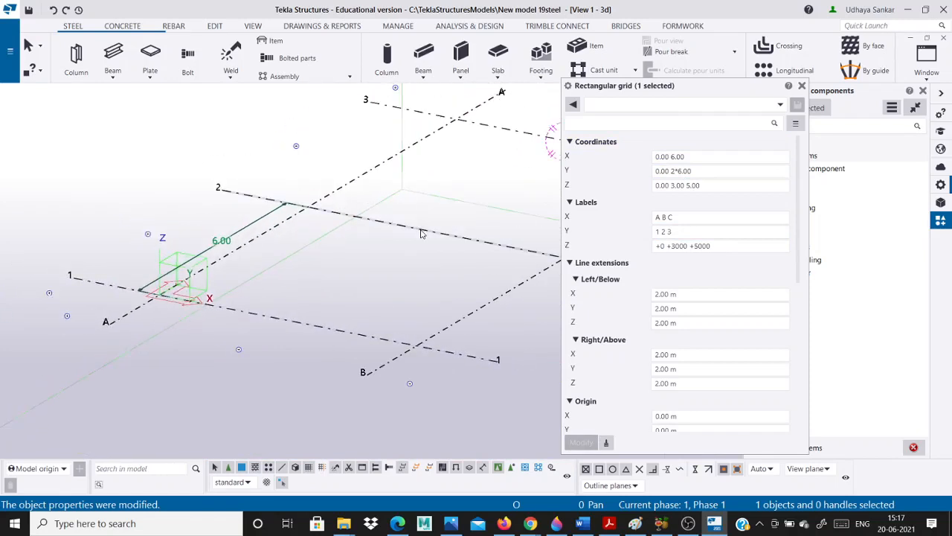
scroll(296, 266, "down", 1)
scroll(370, 313, "up", 2)
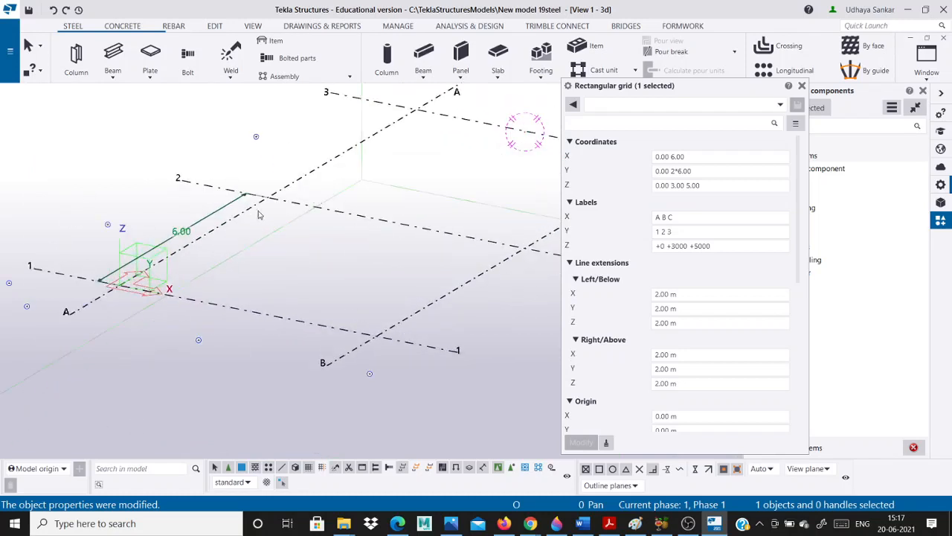
scroll(216, 253, "down", 1)
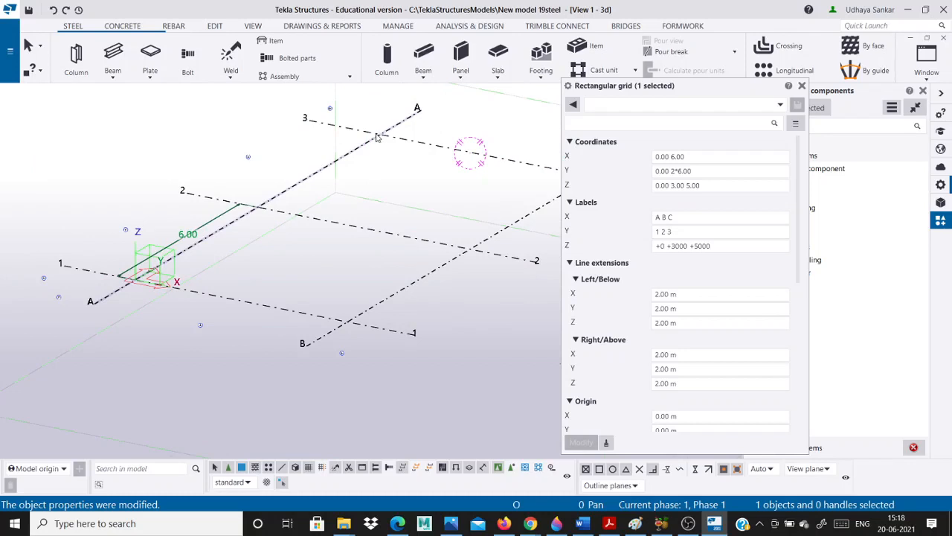
left_click(704, 185)
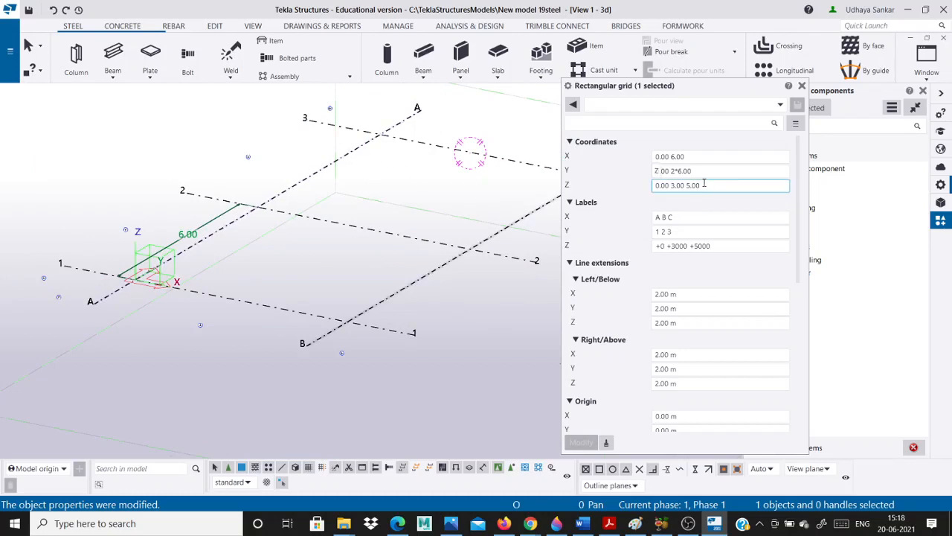
left_click_drag(700, 185, 671, 185)
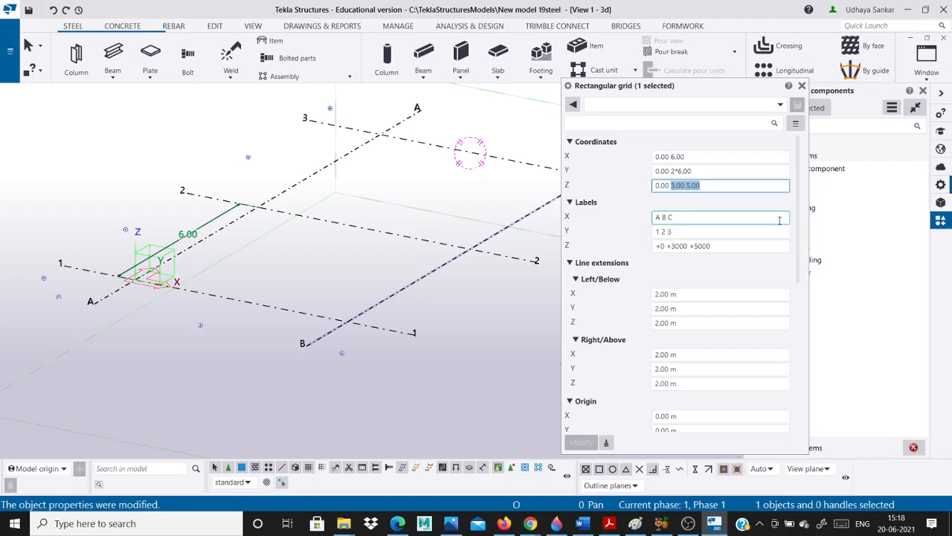
type("5")
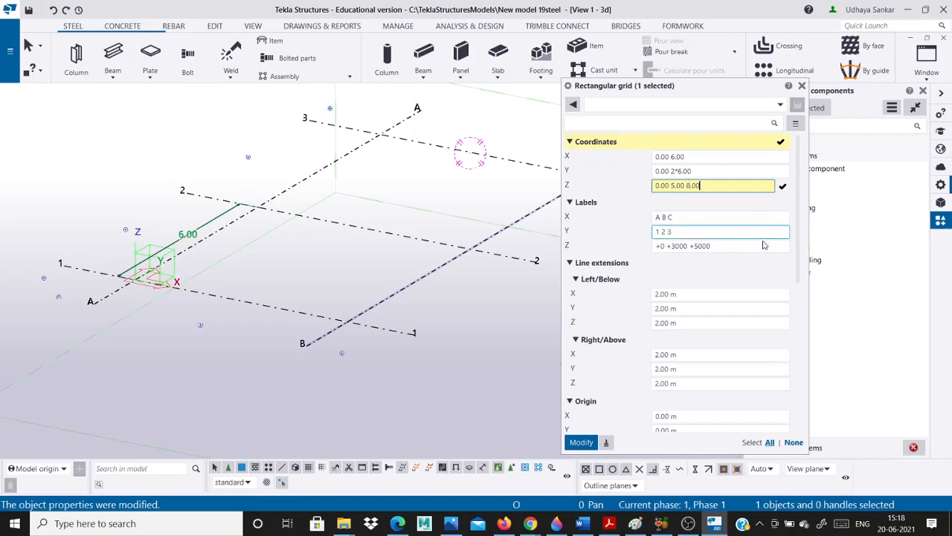
left_click(762, 246)
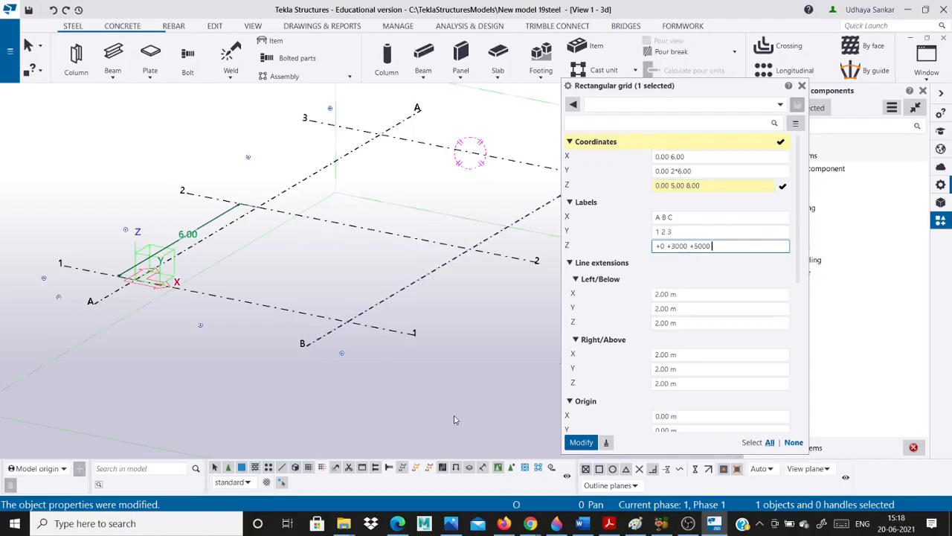
Switch to the sketch photo in Photos to review the column height and roof rise, and return to the Tekla model.
left_click(451, 523)
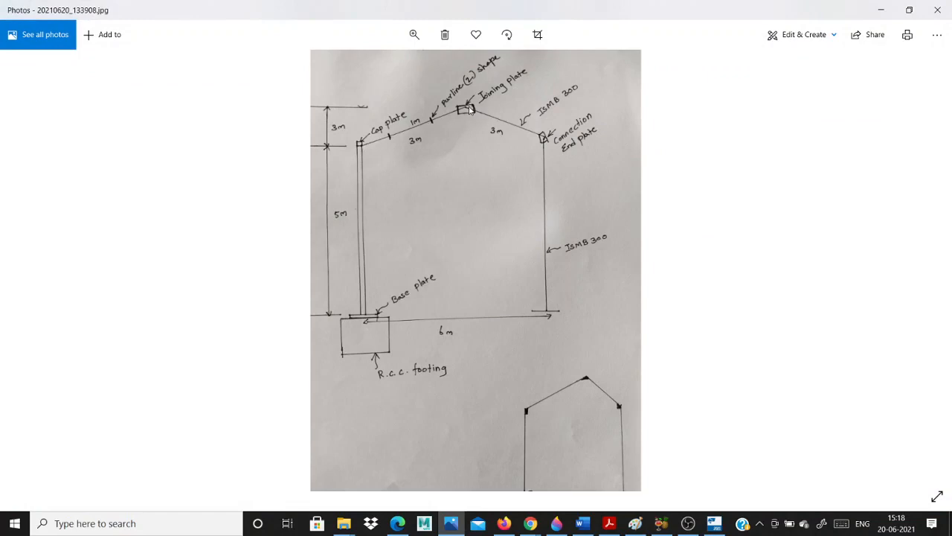
key("Right")
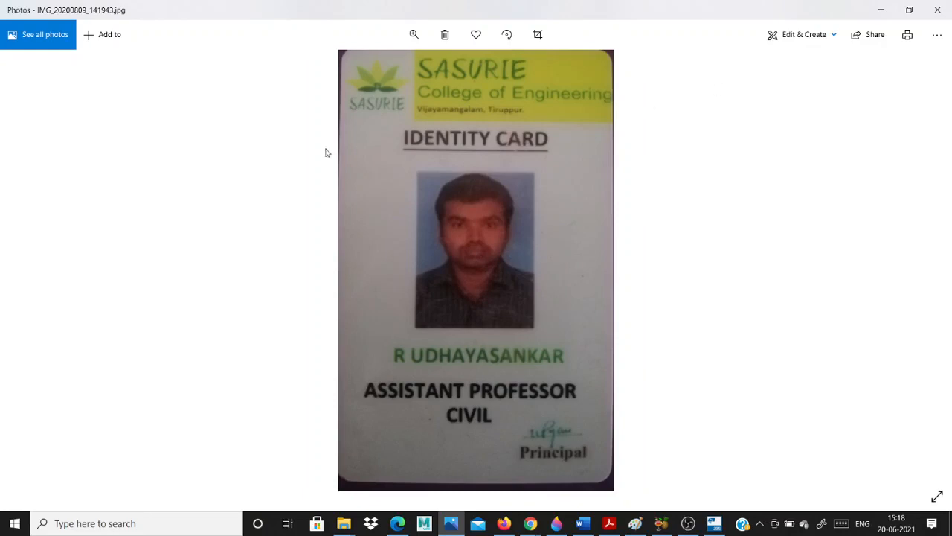
key("Right")
key("Right")
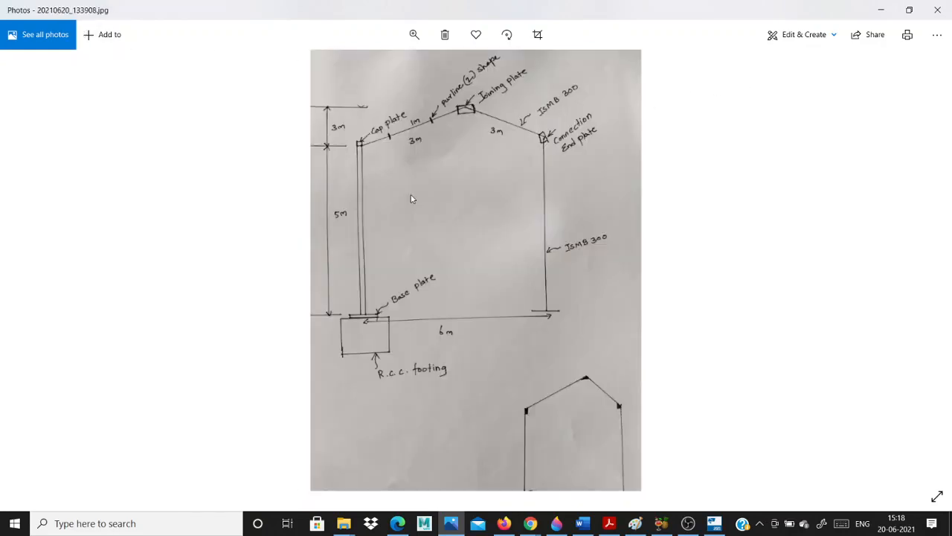
left_click(877, 8)
scroll(484, 197, "down", 3)
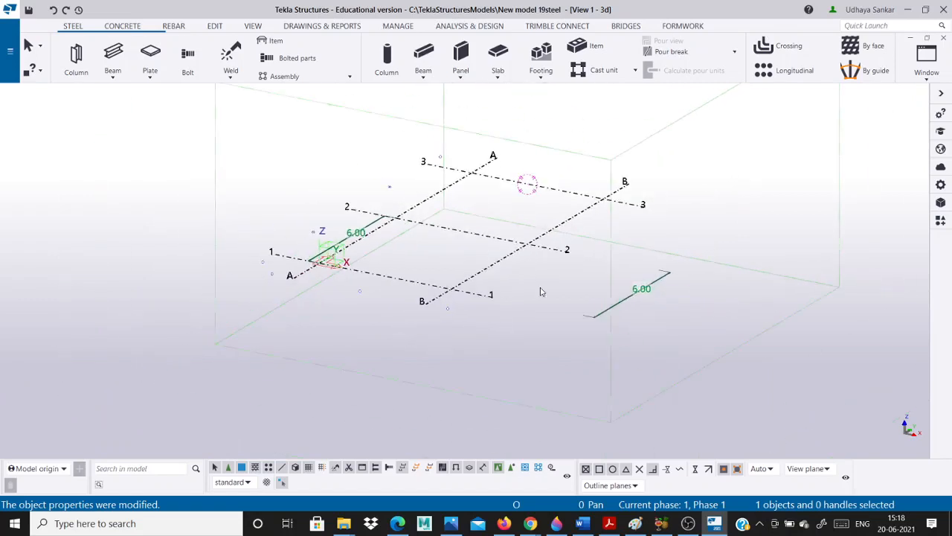
scroll(441, 281, "up", 2)
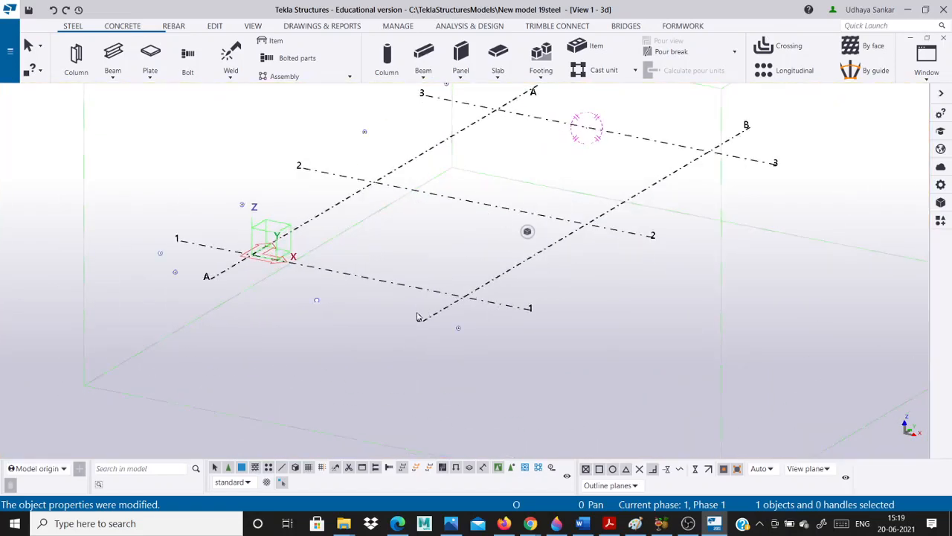
left_click(922, 65)
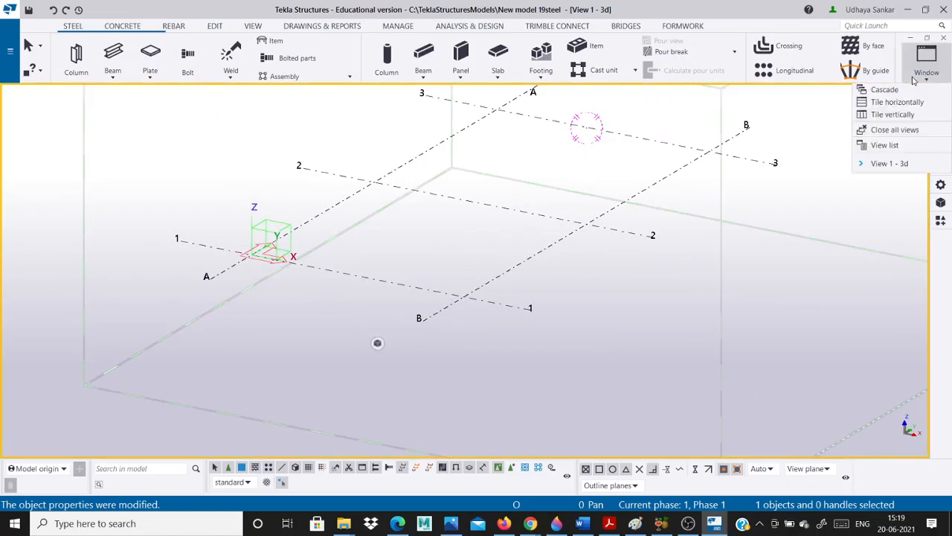
left_click(902, 145)
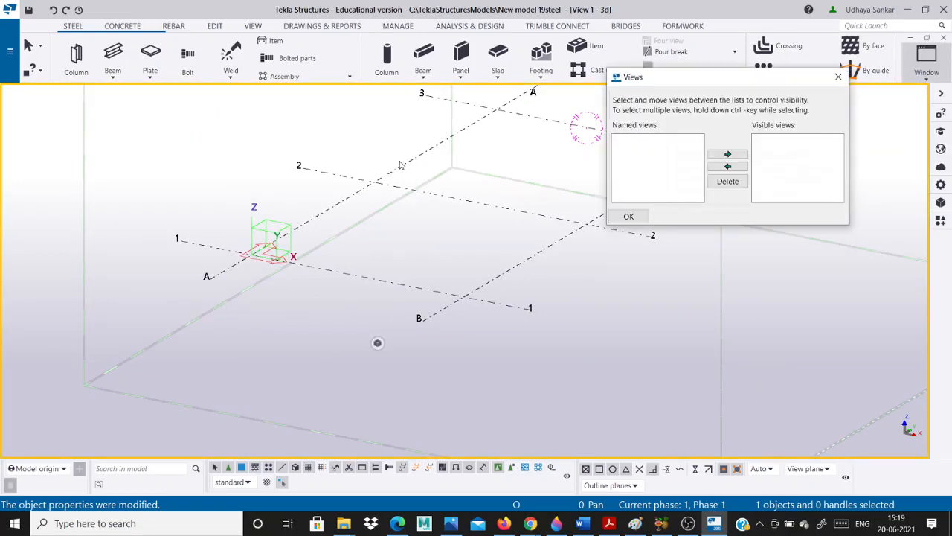
left_click(838, 77)
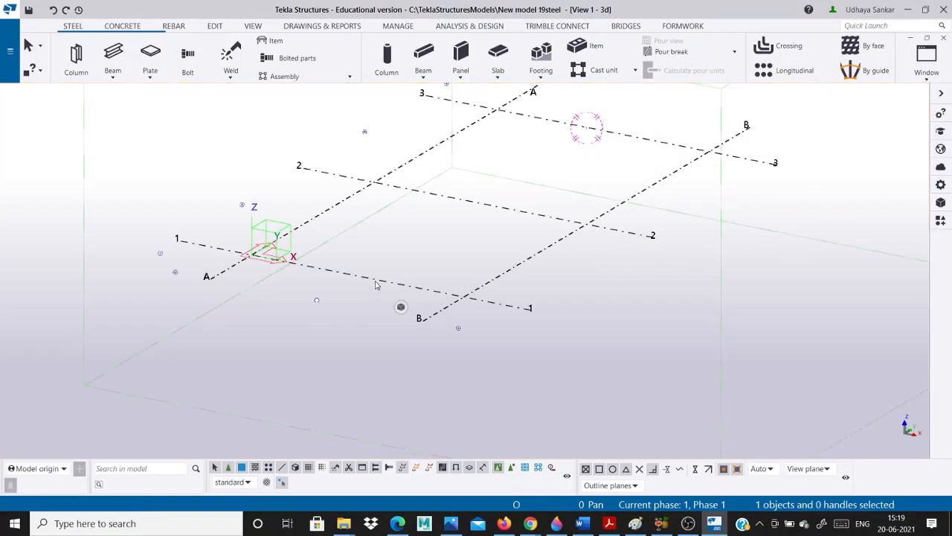
Create plan and elevation views along all lines of the rectangular grid with the standard view settings.
right_click(375, 284)
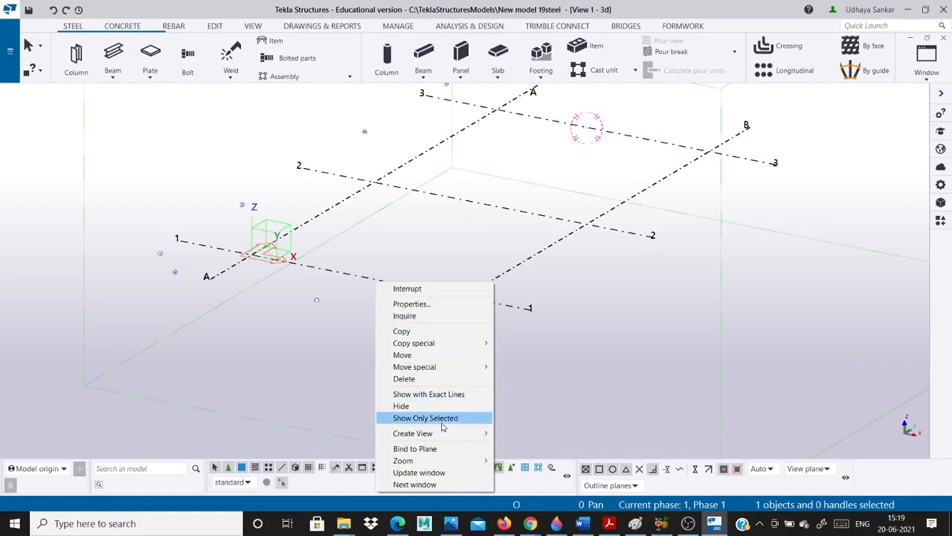
mouse_move(444, 439)
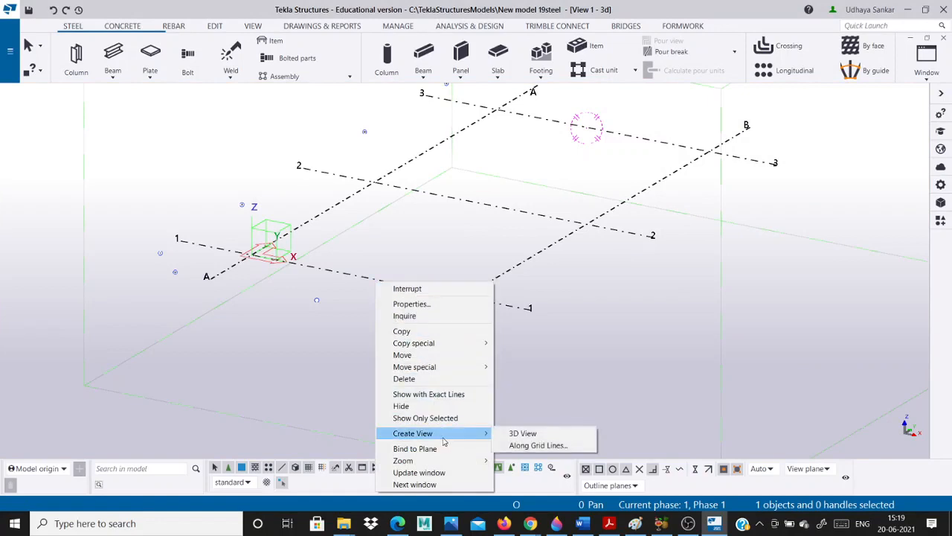
left_click(540, 445)
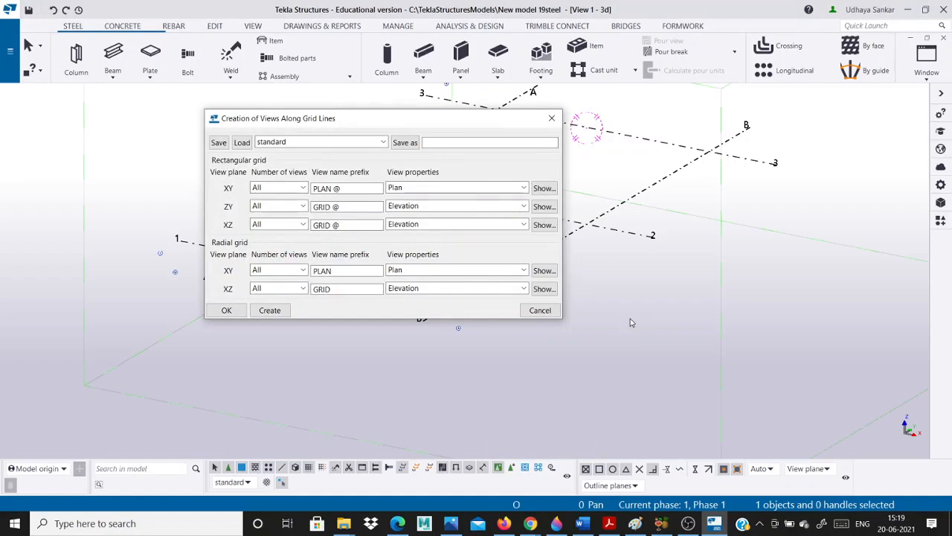
left_click(271, 310)
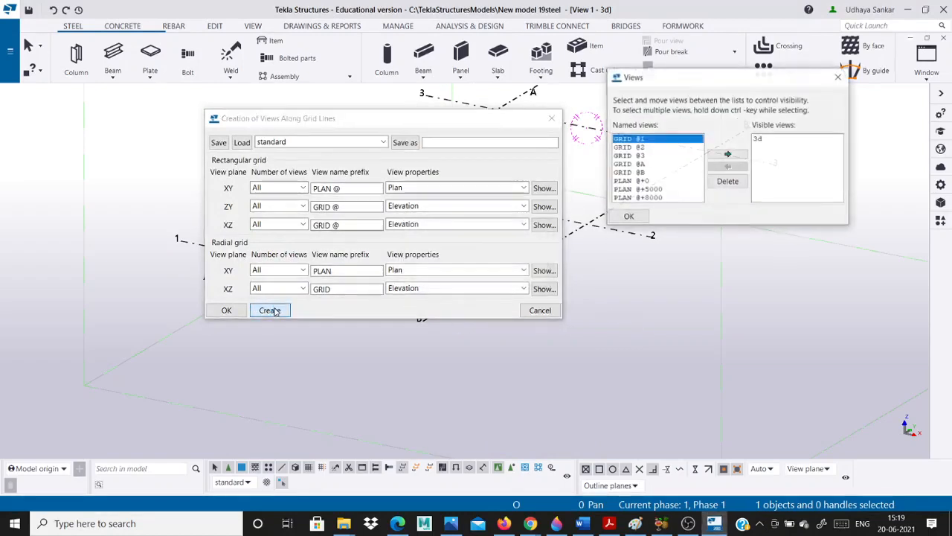
left_click(552, 119)
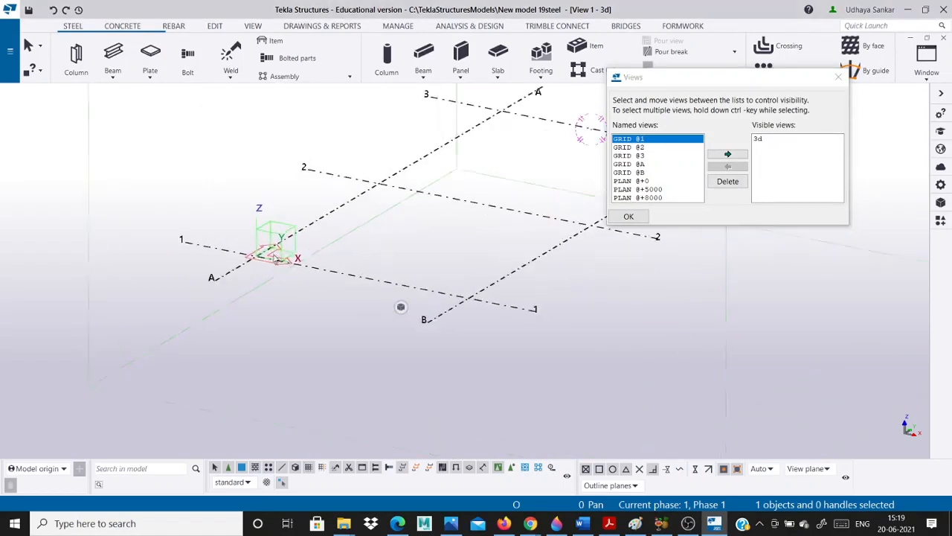
Make the GRID @1 elevation view visible and close the list of views.
scroll(274, 257, "up", 3)
scroll(245, 286, "down", 2)
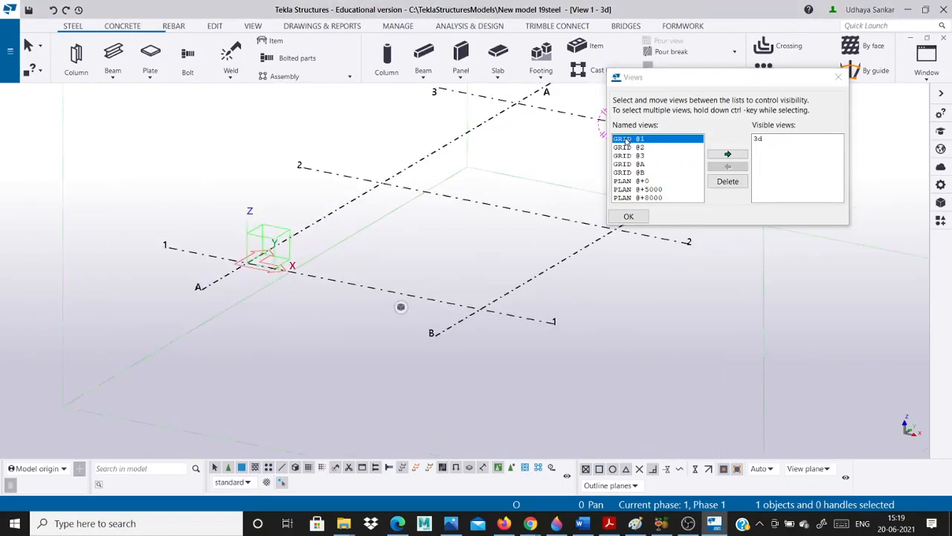
left_click(727, 154)
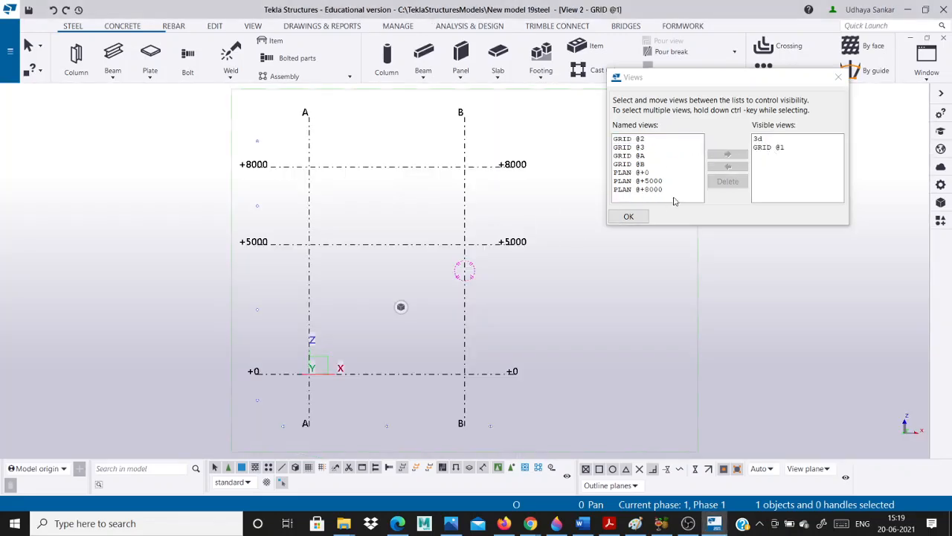
scroll(366, 334, "up", 2)
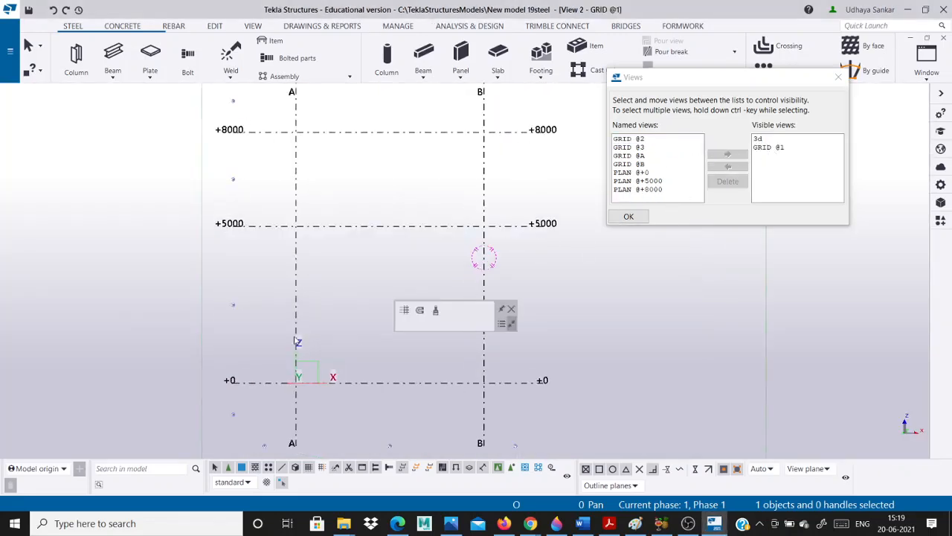
scroll(296, 292, "down", 2)
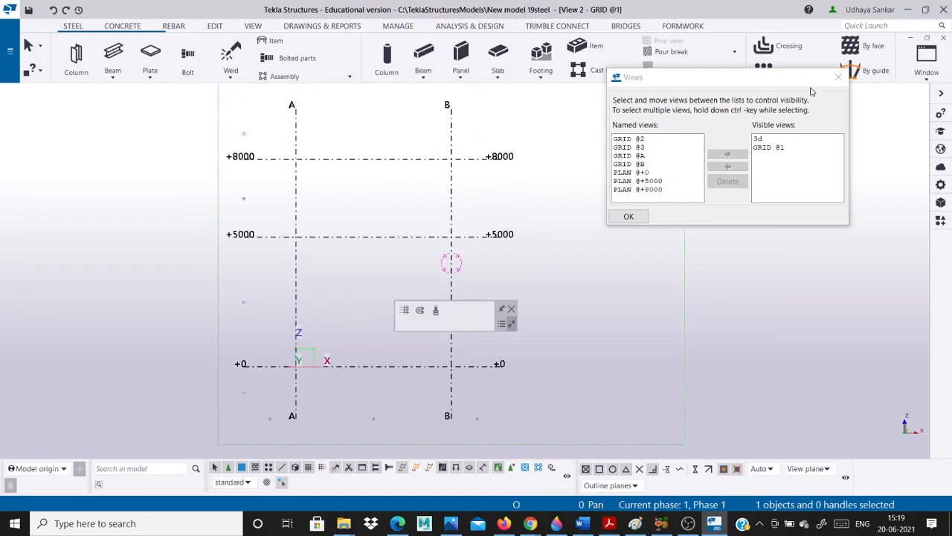
left_click(839, 77)
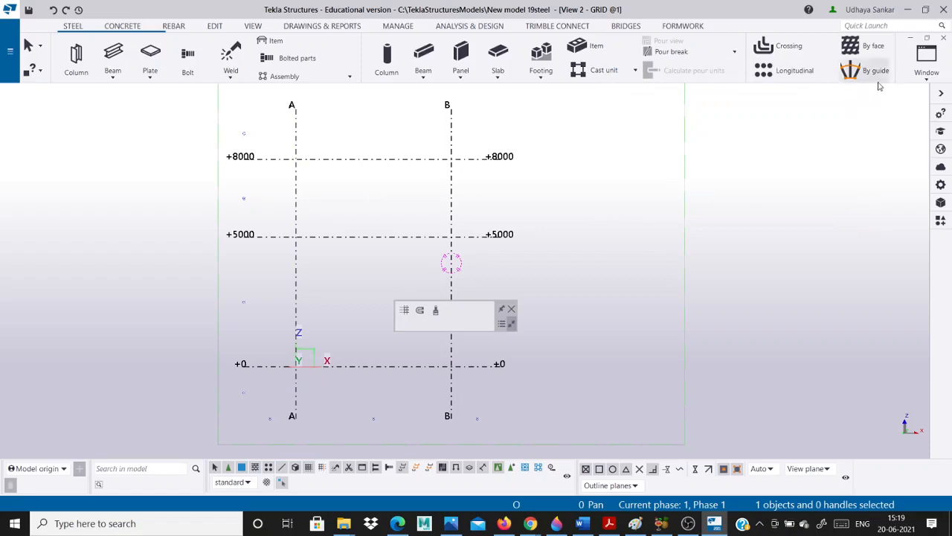
Return to the 3D view and set the rectangular grid's X coordinates to 0.00 10.00, applying the change.
left_click(926, 61)
left_click(889, 164)
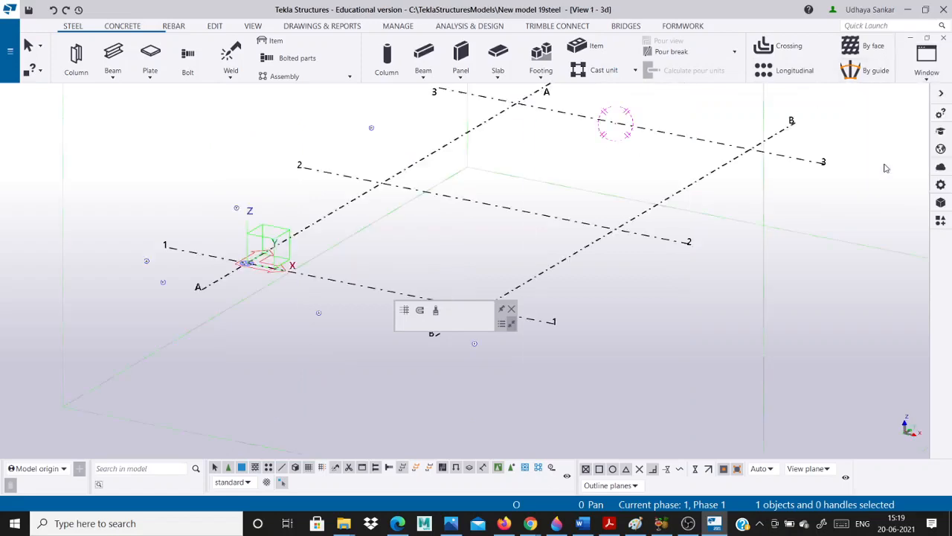
double_click(358, 286)
scroll(645, 183, "up", 3)
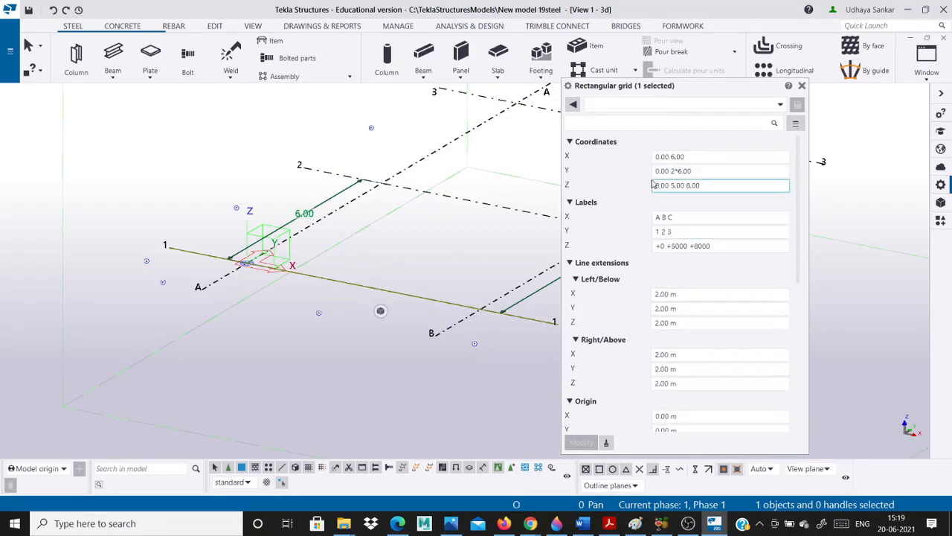
left_click(675, 157)
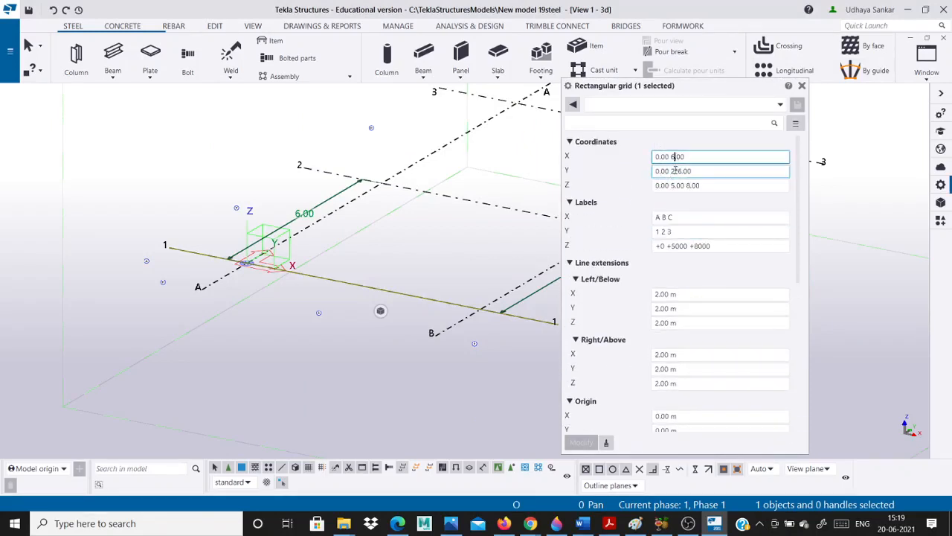
key("BackSpace")
type("1")
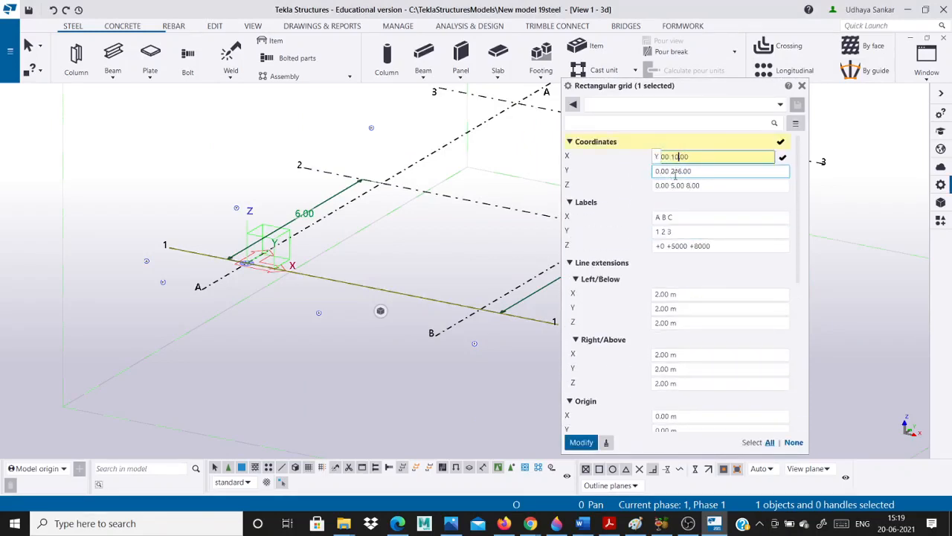
type("0")
left_click(581, 442)
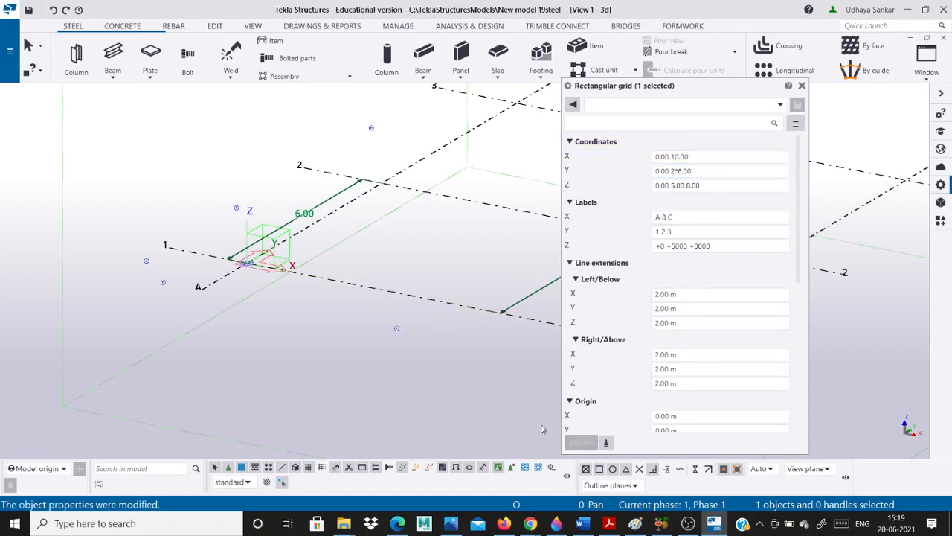
scroll(290, 336, "down", 4)
scroll(308, 328, "up", 2)
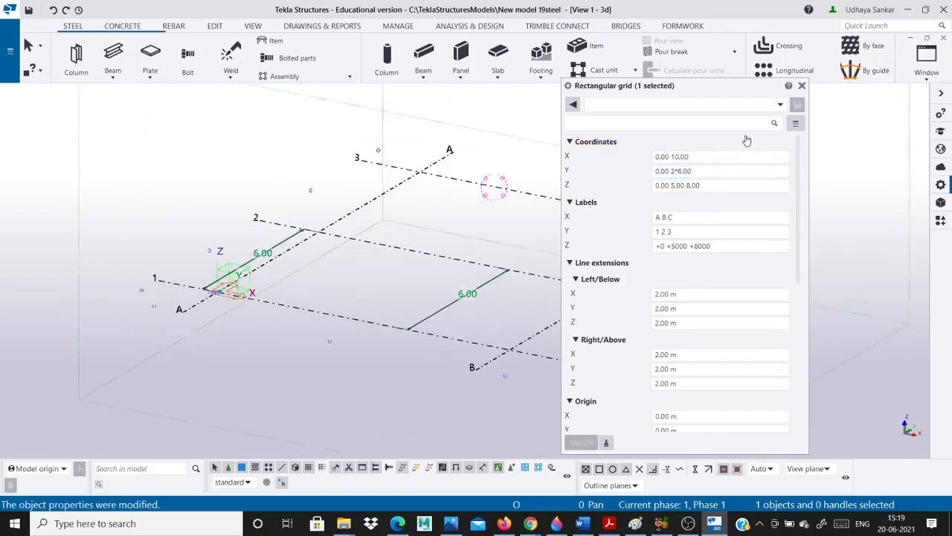
Switch to the GRID @1 elevation view to inspect the modified grid spacing.
left_click(927, 67)
left_click(895, 185)
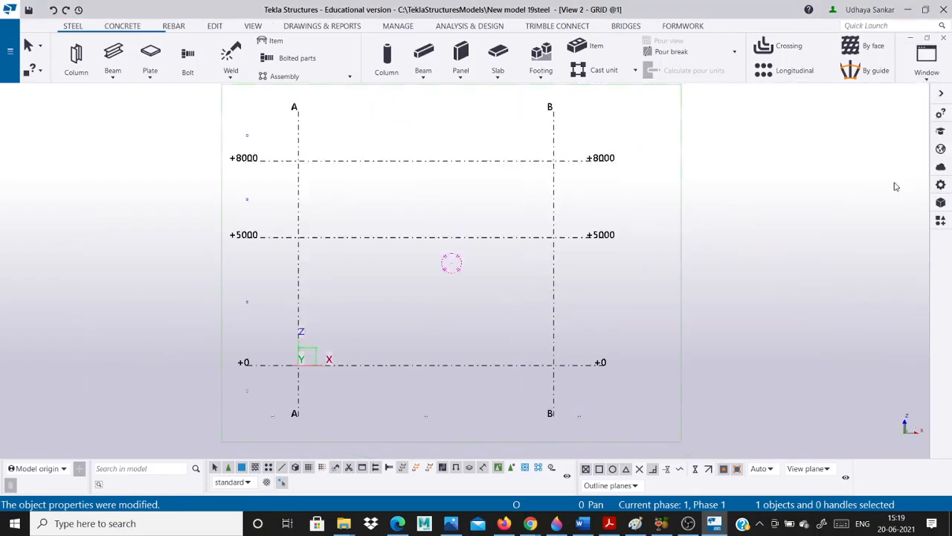
scroll(316, 241, "up", 1)
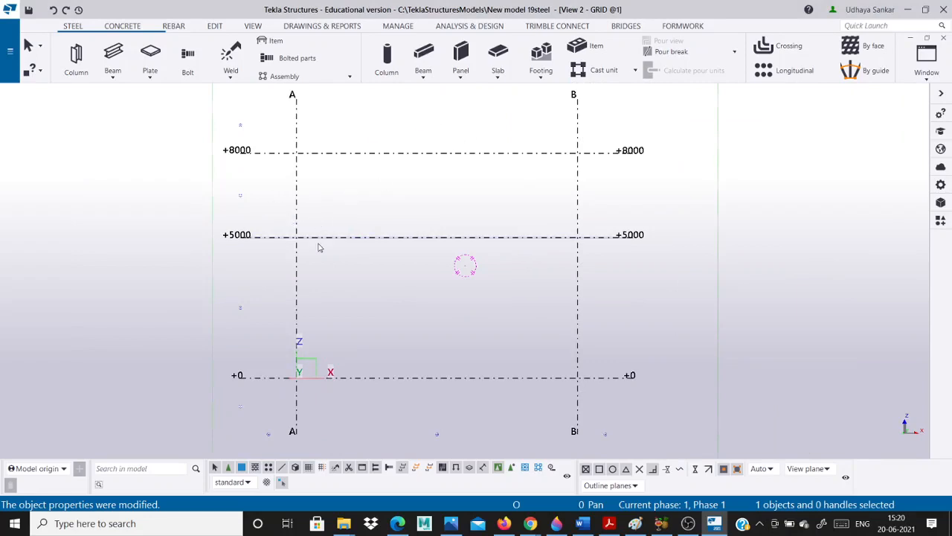
Review which named and visible views exist in the list of views, and close it.
left_click(926, 65)
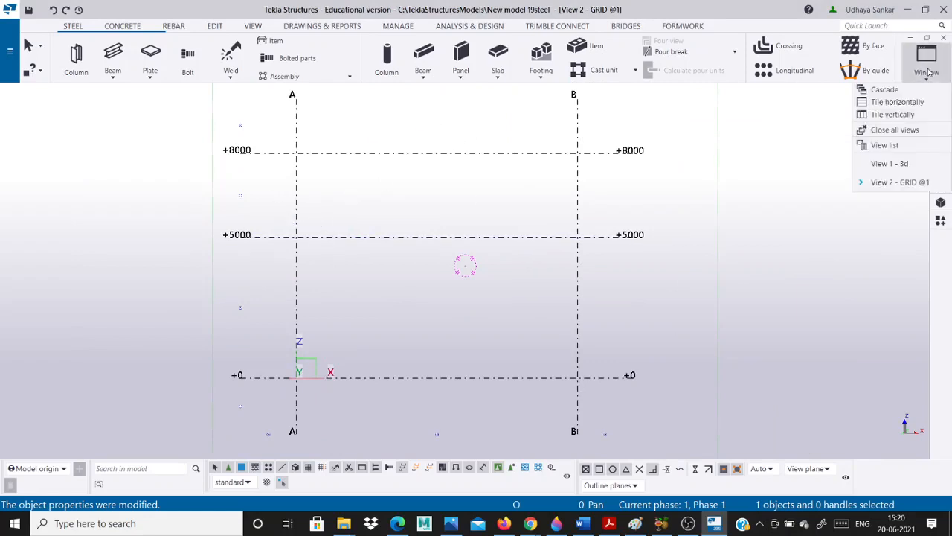
left_click(886, 145)
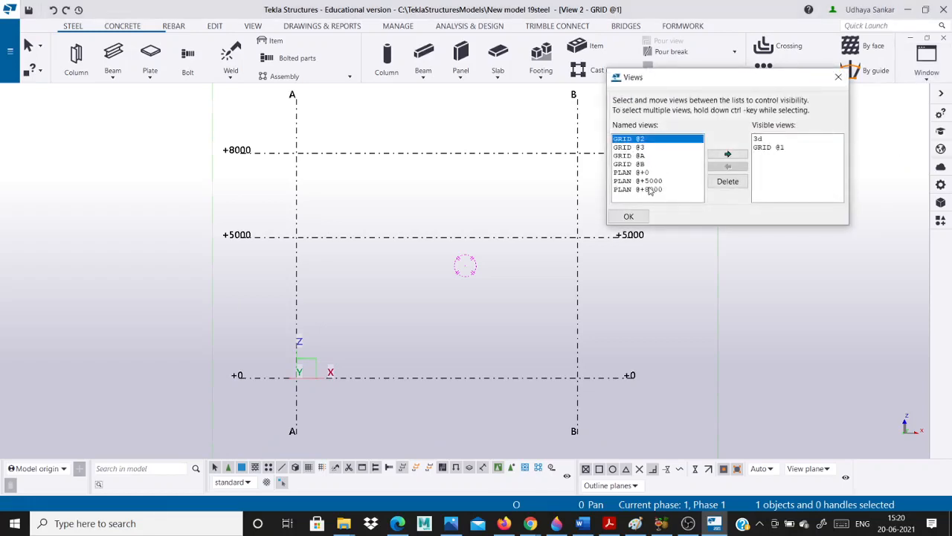
left_click(769, 148)
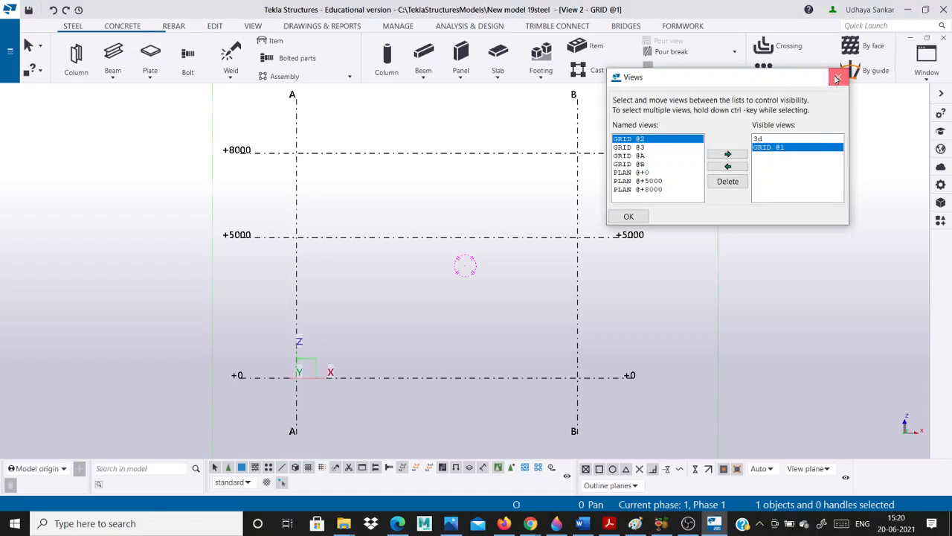
left_click(838, 77)
Return to the 3D view and place a steel column at the intersection of grid lines A and 1.
left_click(923, 65)
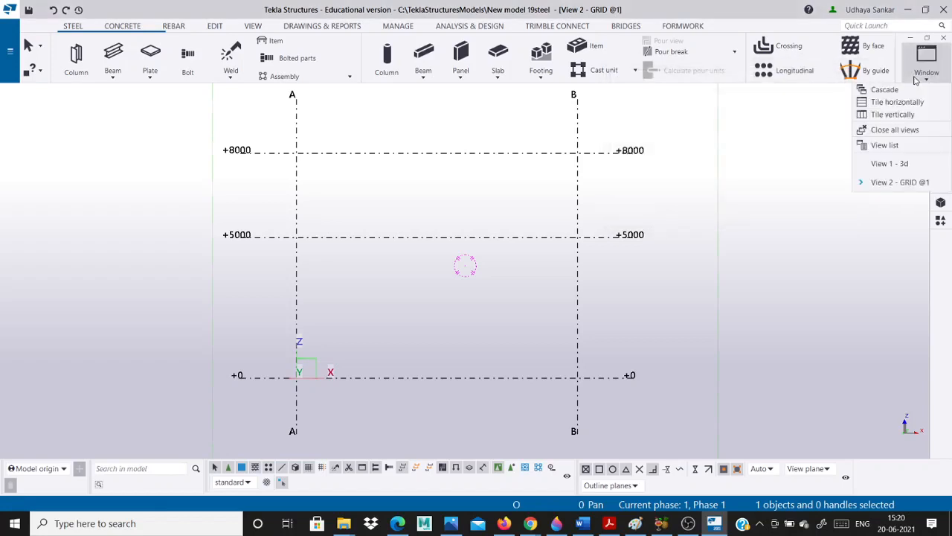
left_click(892, 165)
scroll(362, 276, "up", 2)
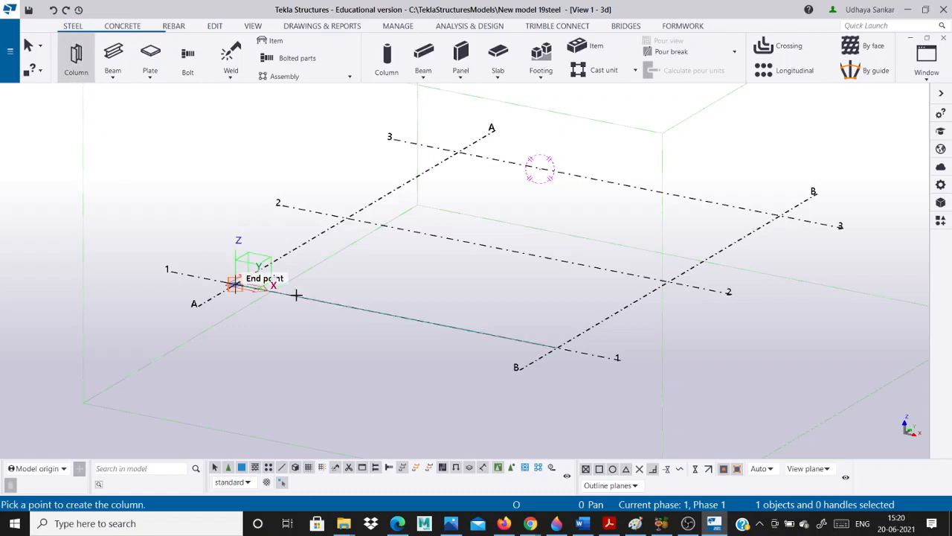
scroll(232, 285, "up", 5)
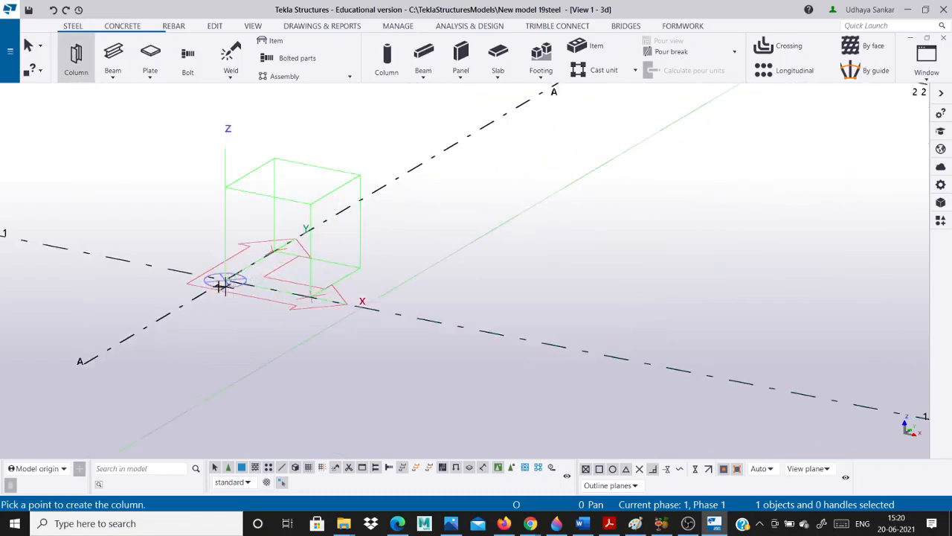
scroll(217, 286, "up", 1)
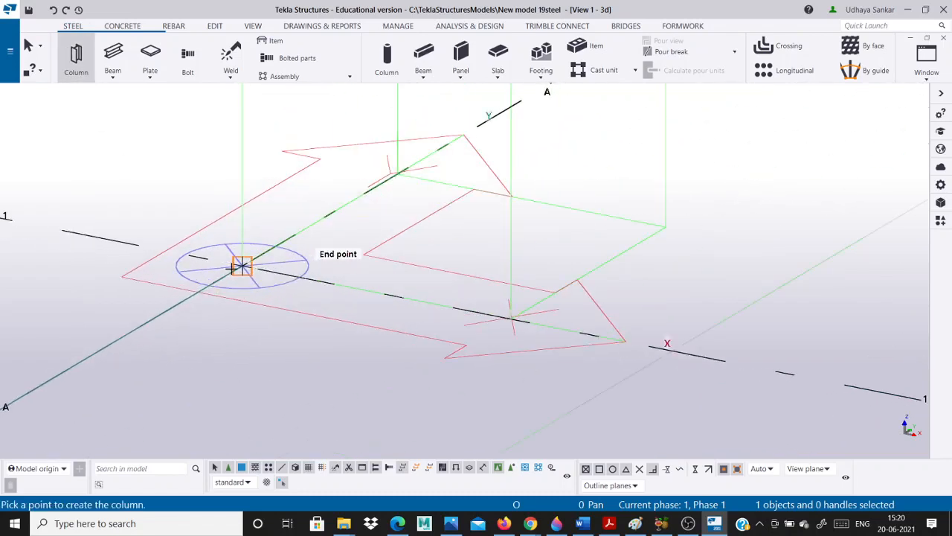
left_click(241, 266)
scroll(241, 265, "down", 6)
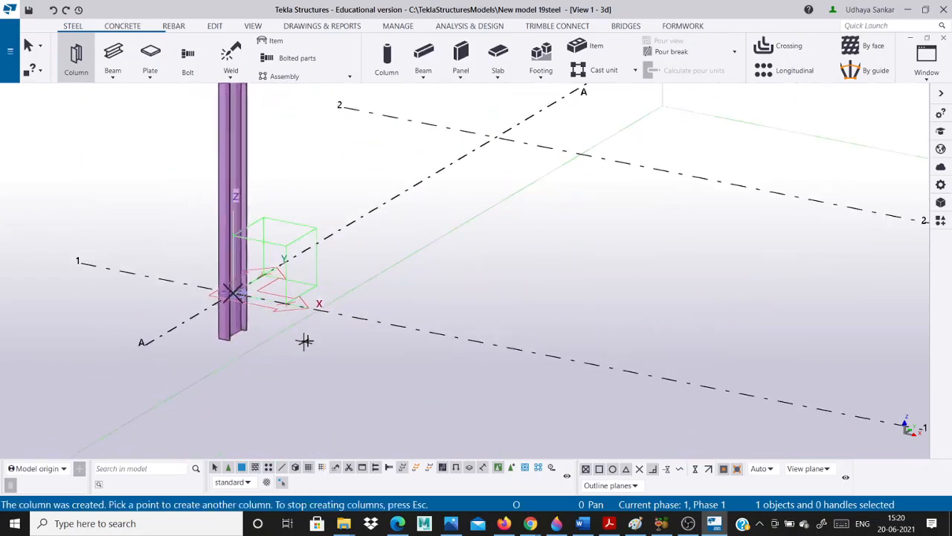
scroll(280, 370, "down", 2)
scroll(300, 319, "up", 5)
key("Escape")
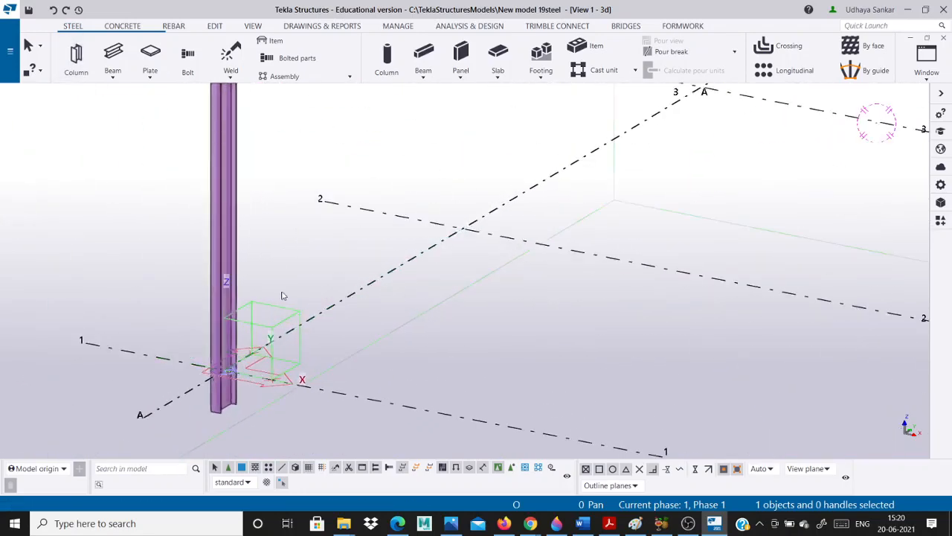
Select the new column and examine its overall height and its base at the grid intersection.
scroll(270, 260, "down", 2)
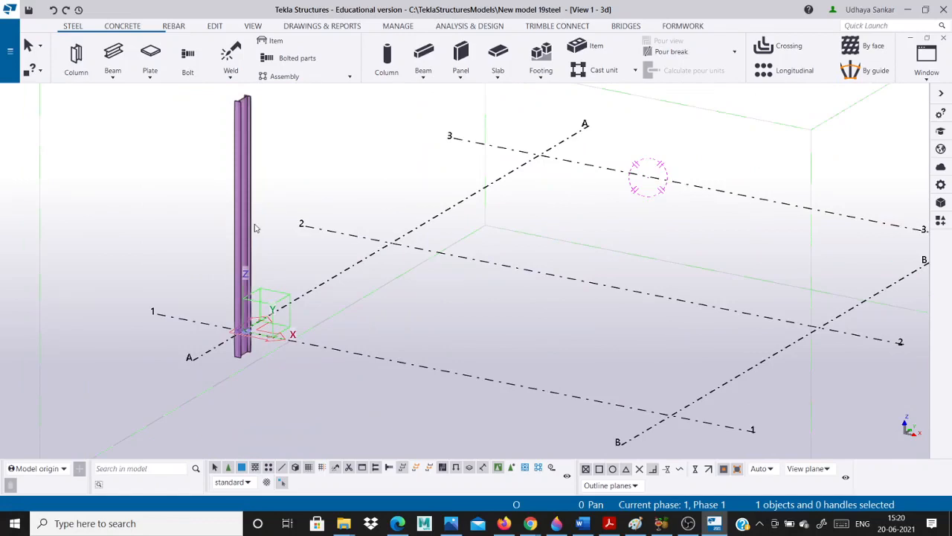
scroll(255, 228, "up", 2)
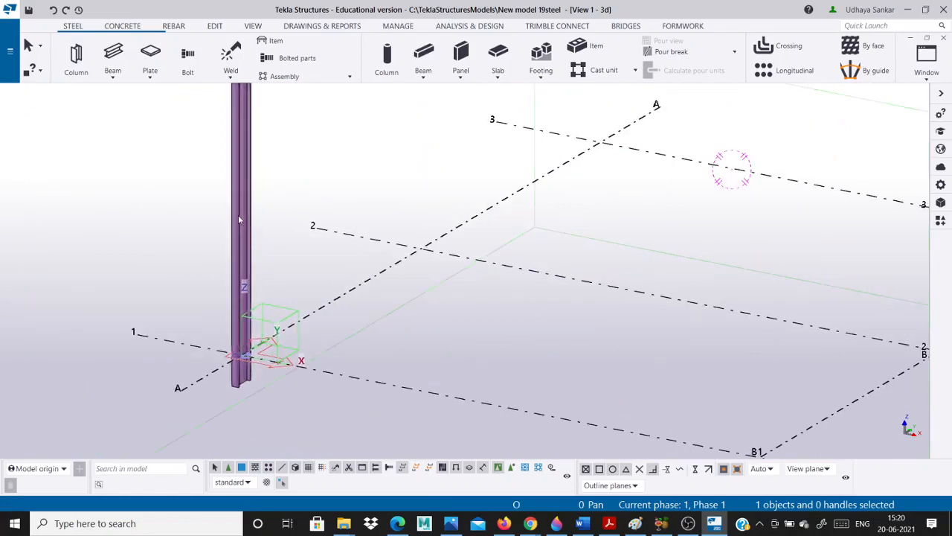
scroll(238, 219, "down", 1)
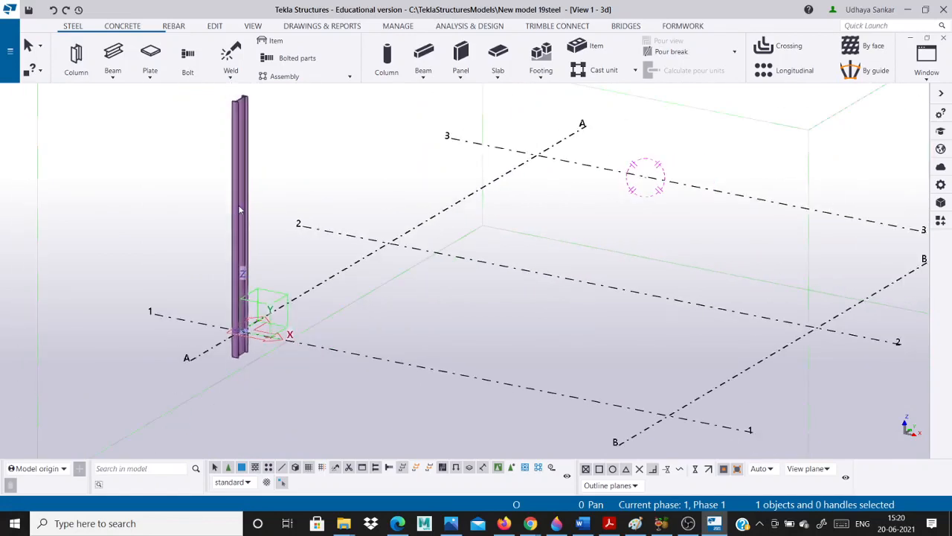
left_click(240, 210)
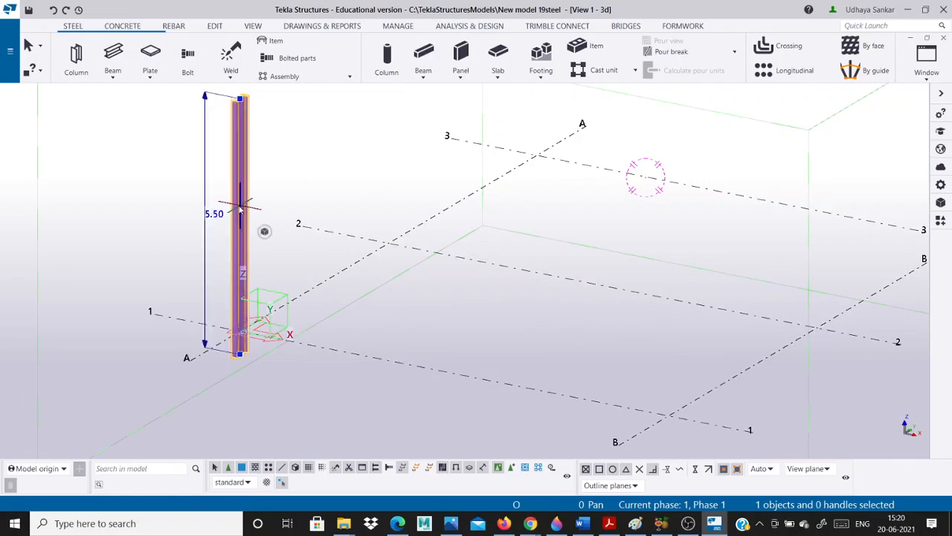
scroll(240, 209, "up", 1)
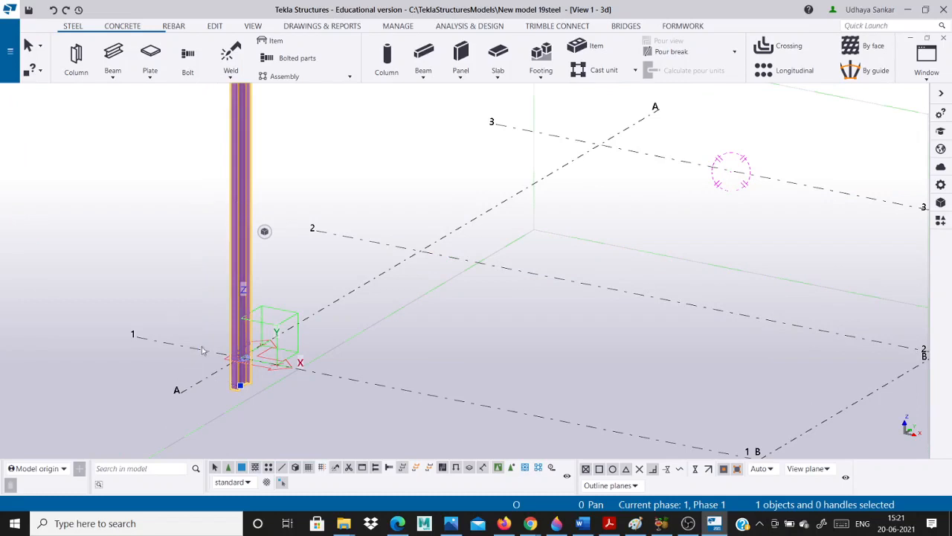
scroll(240, 384, "down", 2)
scroll(240, 384, "up", 2)
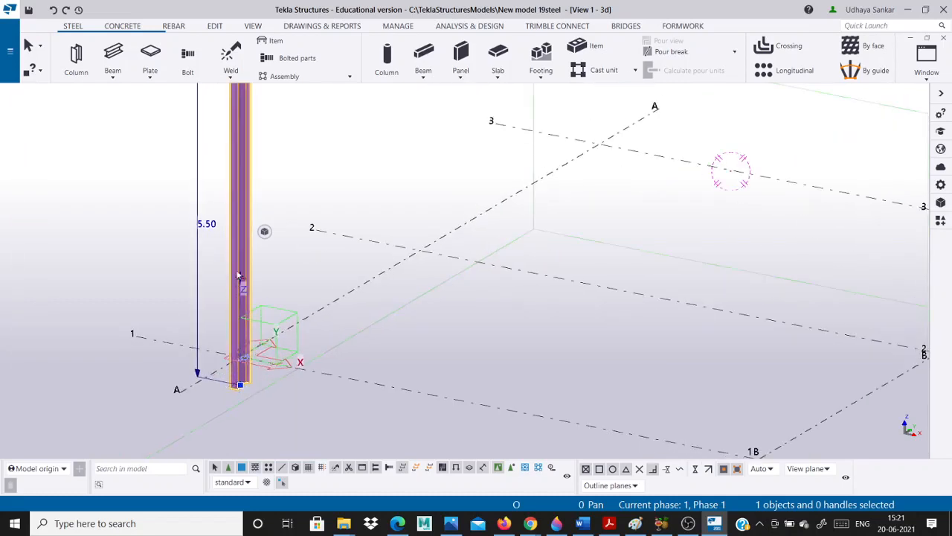
Open the column's properties, check the required section in the hand-drawn sketch and pick ISMB300 from the profile catalogue.
double_click(238, 243)
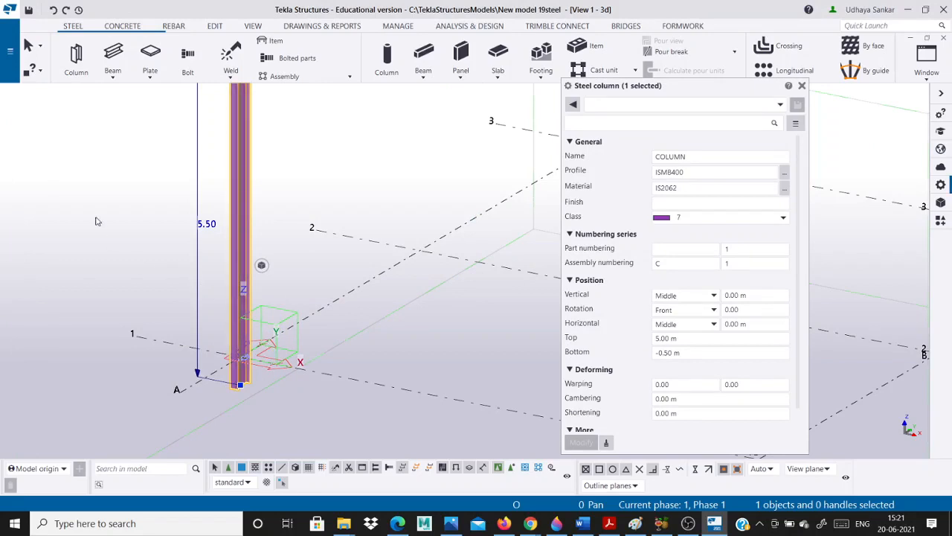
left_click(693, 156)
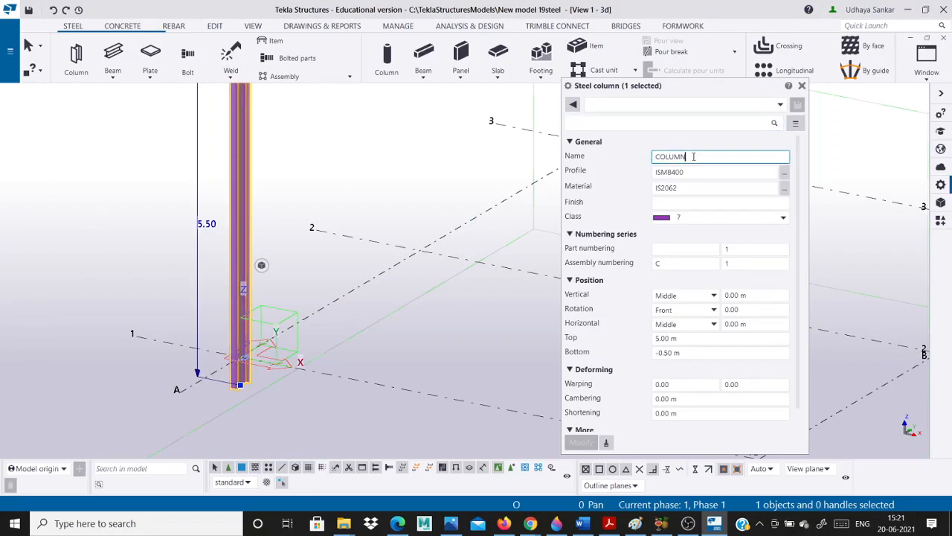
double_click(693, 170)
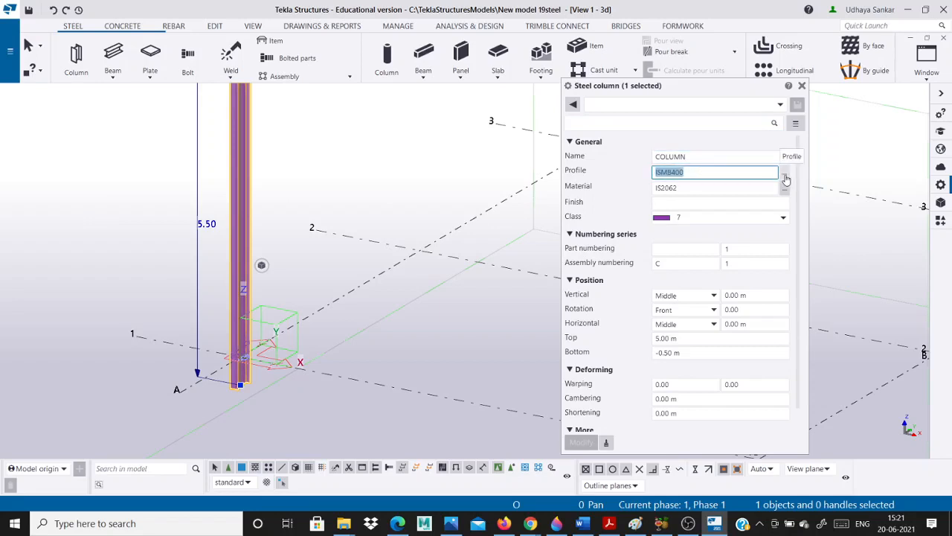
left_click(785, 175)
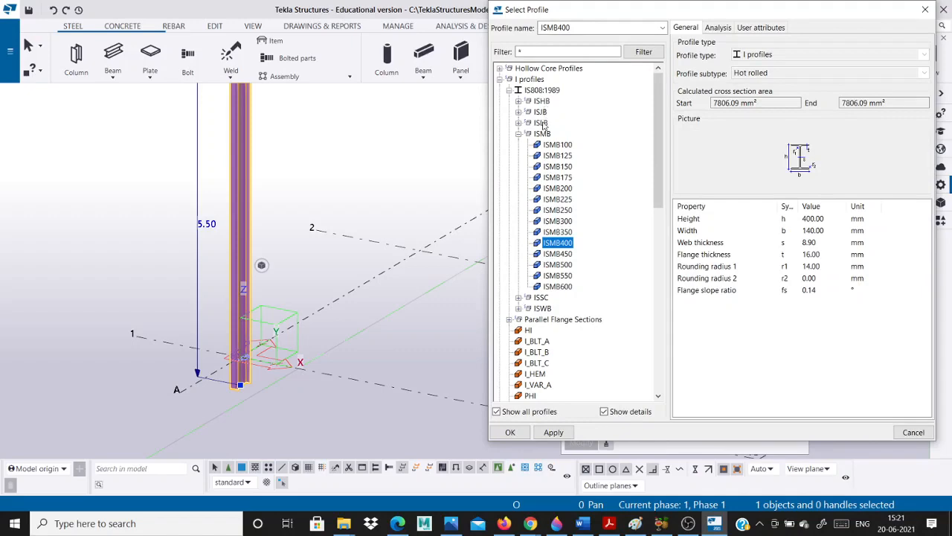
left_click(451, 523)
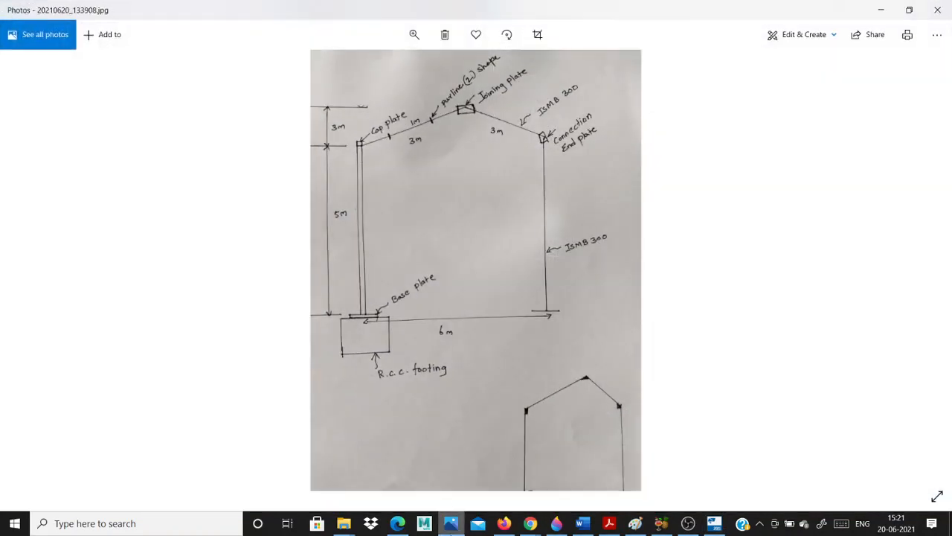
left_click(881, 10)
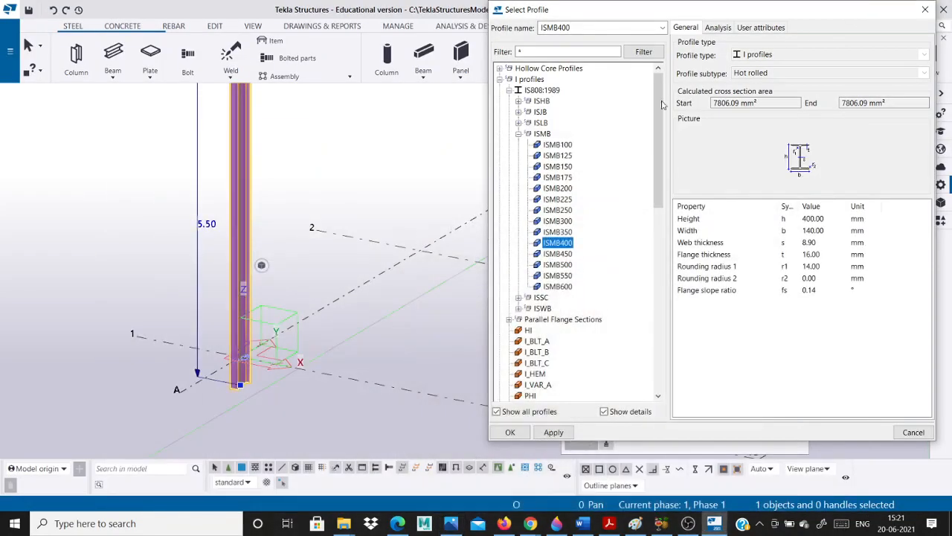
left_click(565, 224)
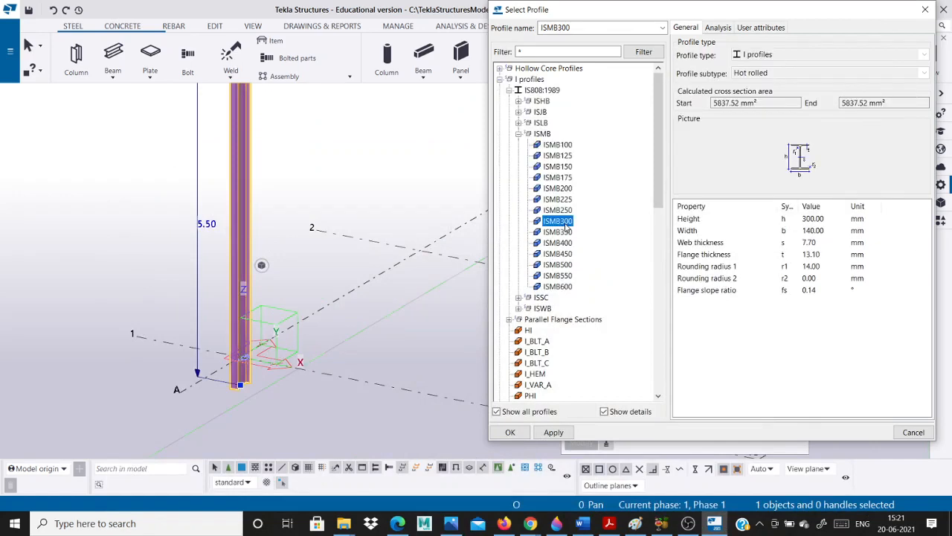
Examine the ISMB300 section's height, width and web thickness, and browse the other profile families, including ZZ profiles.
left_click(822, 242)
left_click(824, 217)
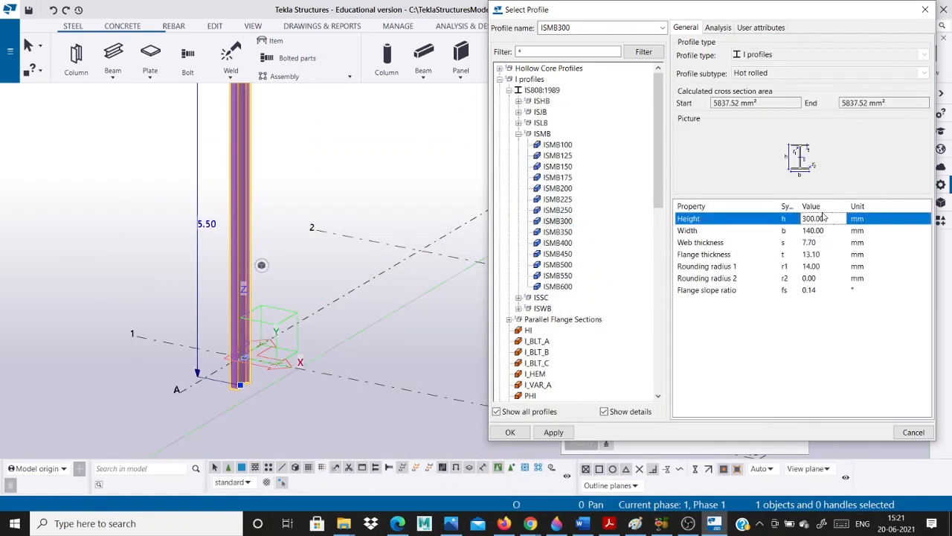
left_click(827, 232)
left_click(824, 243)
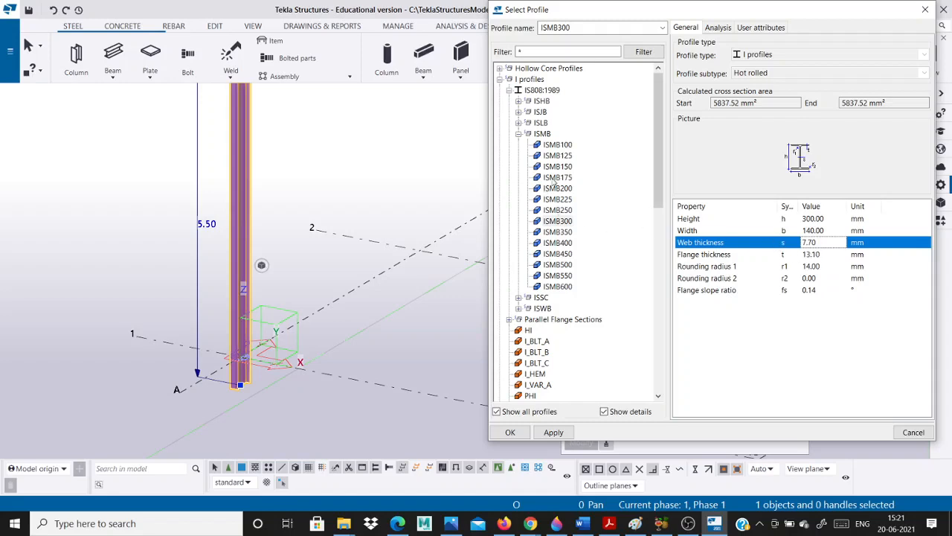
left_click(556, 221)
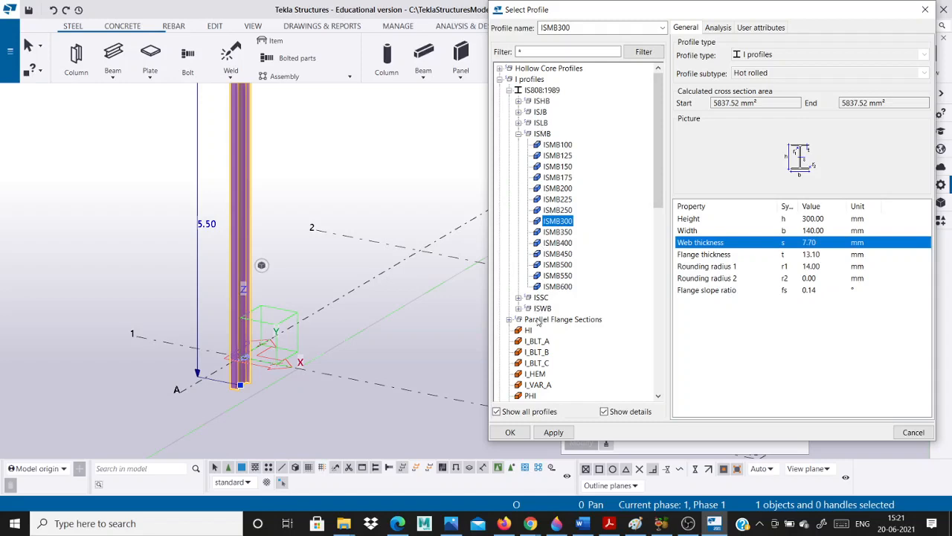
scroll(545, 272, "down", 6)
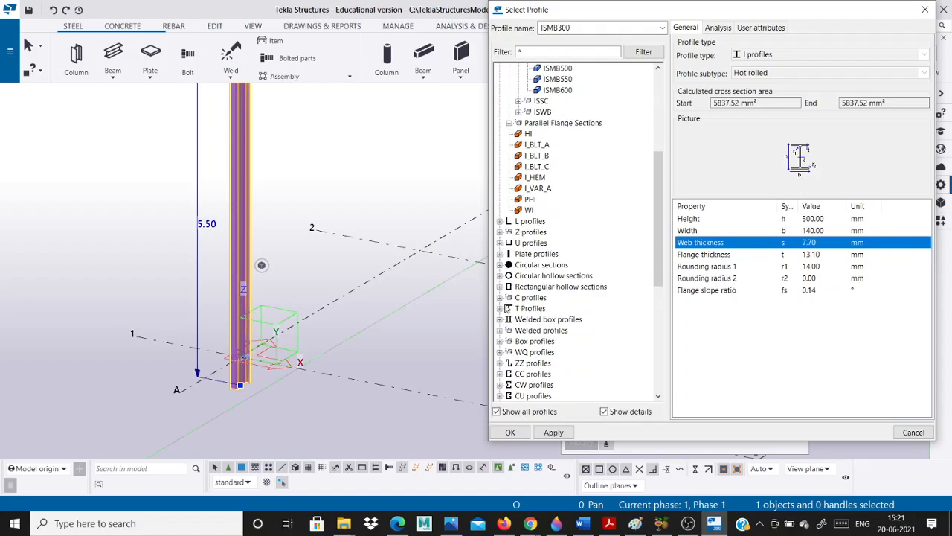
left_click(499, 363)
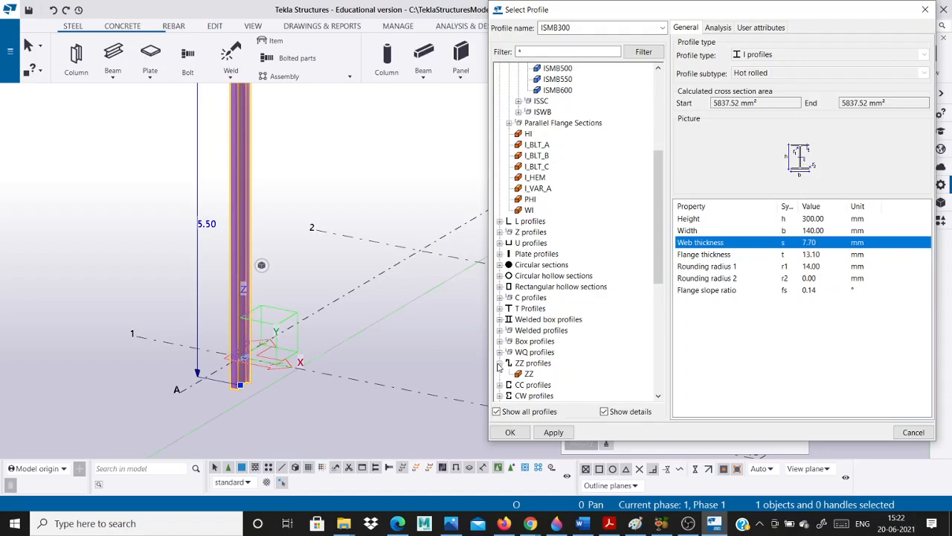
left_click(499, 363)
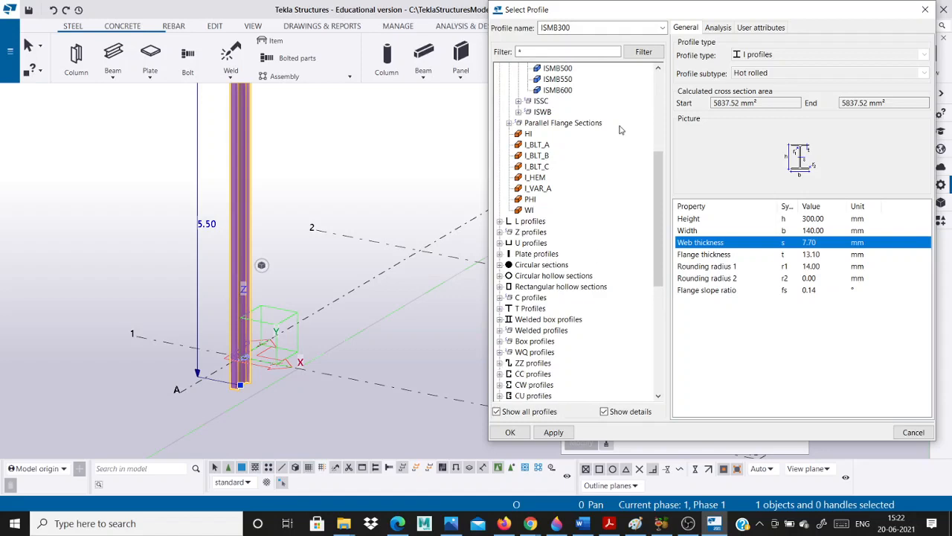
scroll(577, 156, "up", 3)
scroll(572, 157, "up", 1)
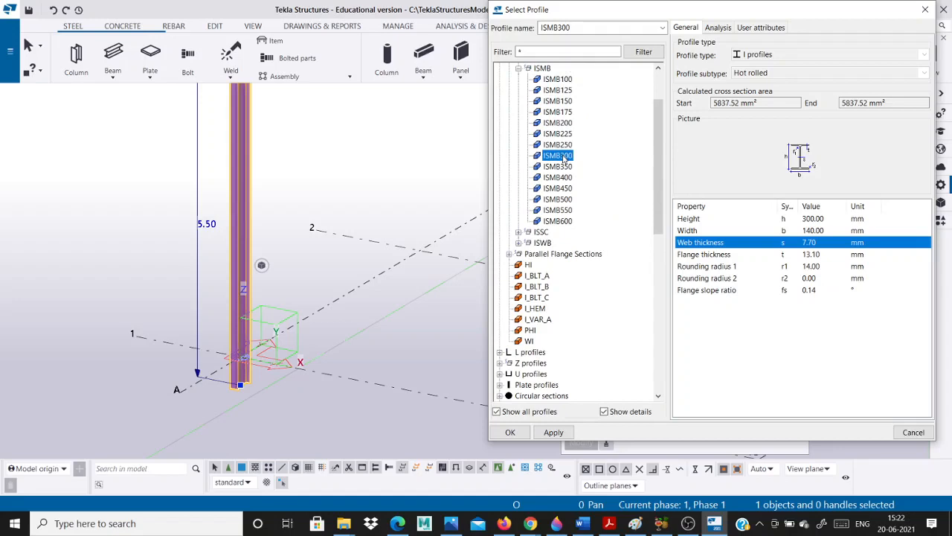
Accept ISMB300 as the profile in the column's properties.
left_click(553, 432)
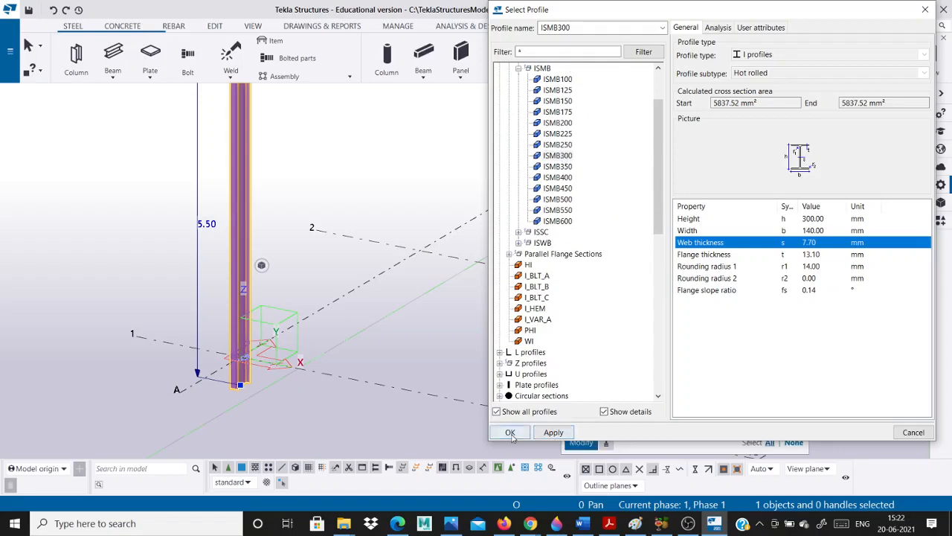
left_click(510, 432)
left_click(700, 172)
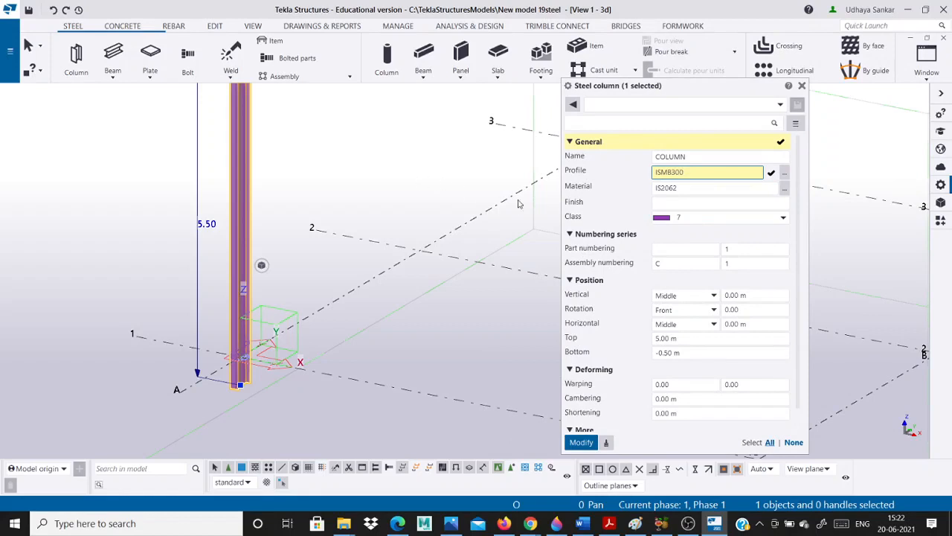
Browse the steel grades in the material catalogue and choose IS2062 as the column's material.
left_click(785, 189)
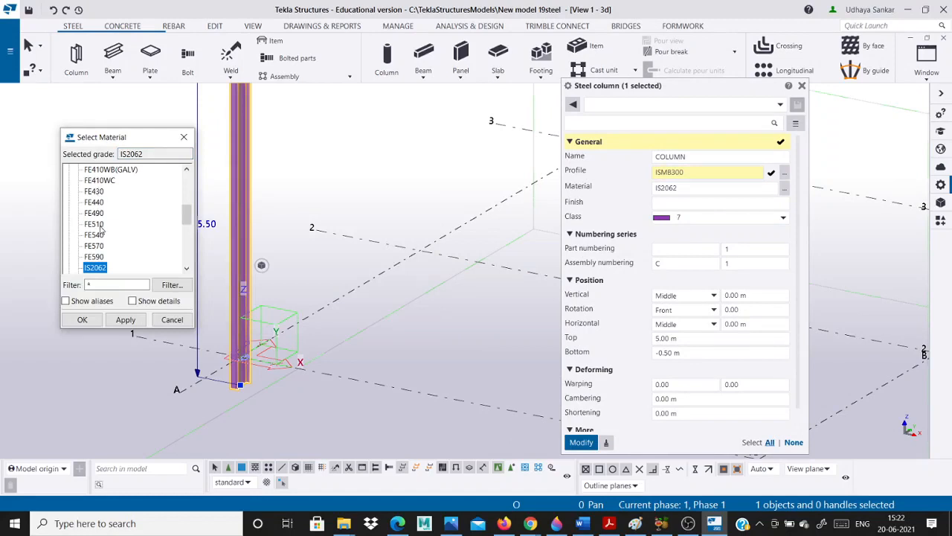
scroll(101, 229, "up", 4)
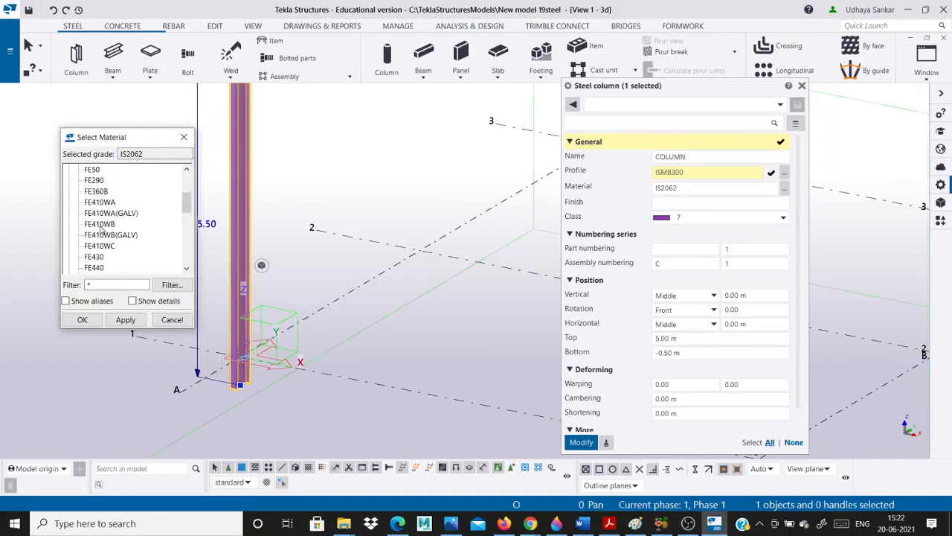
scroll(102, 230, "down", 3)
scroll(105, 195, "up", 1)
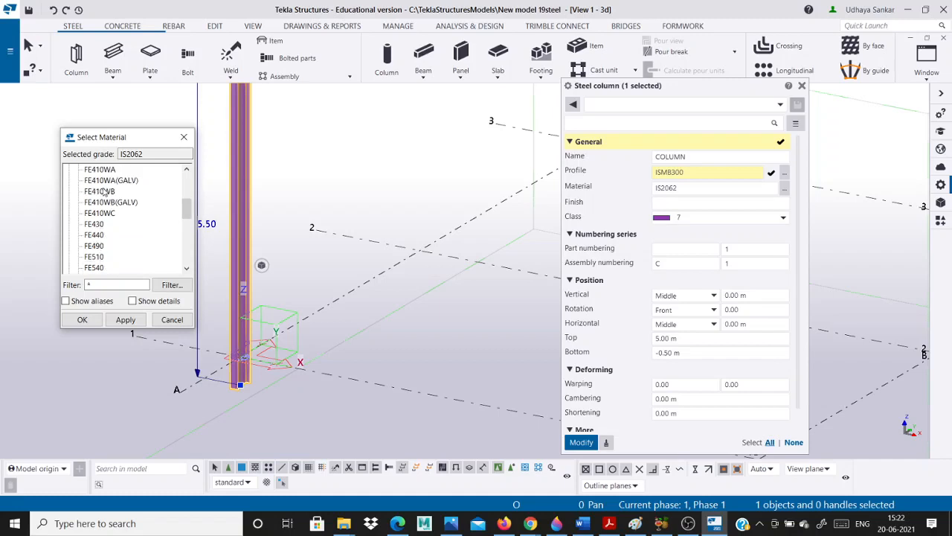
scroll(119, 202, "down", 3)
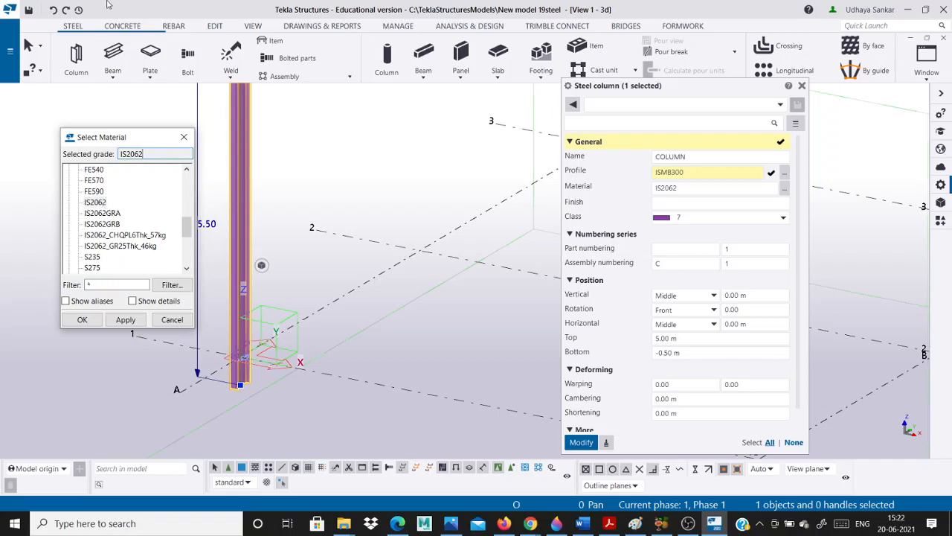
scroll(100, 229, "down", 5)
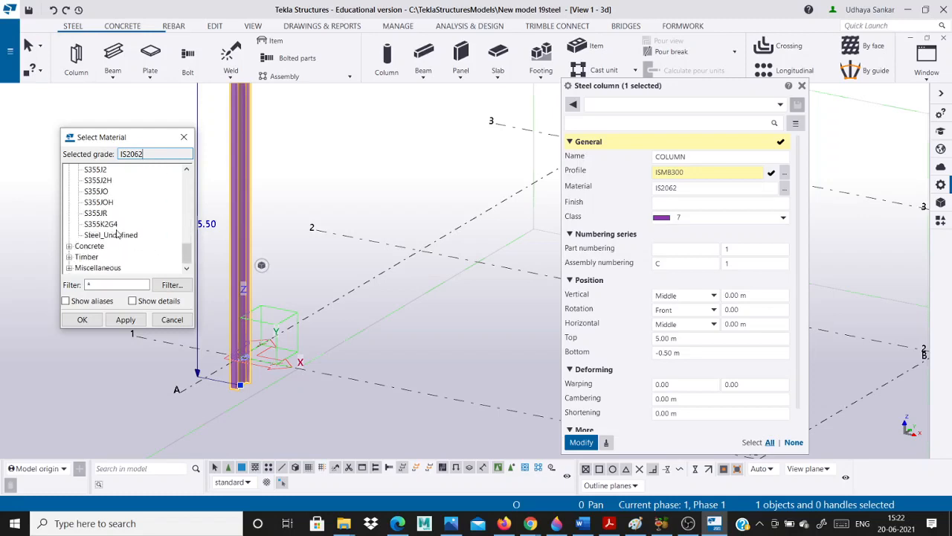
scroll(116, 232, "up", 6)
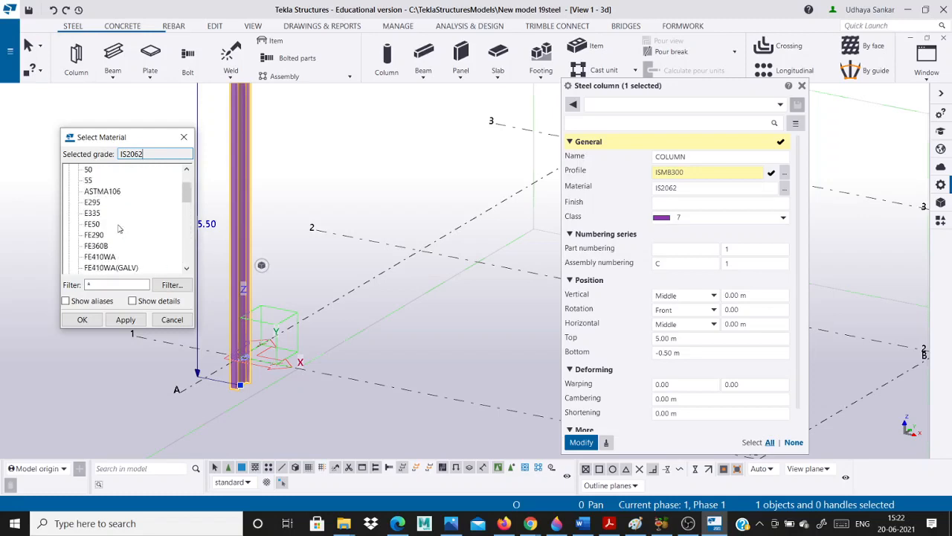
scroll(117, 227, "down", 2)
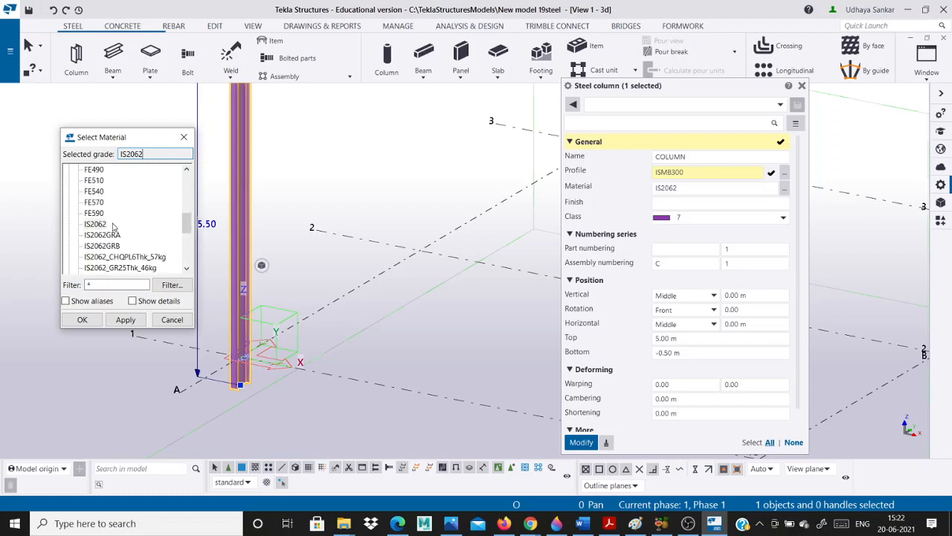
scroll(104, 196, "up", 1)
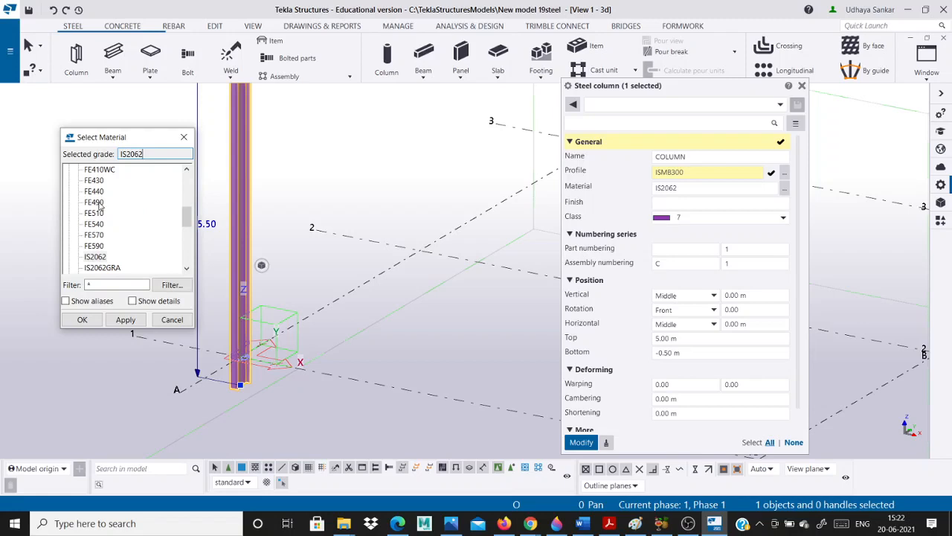
scroll(99, 204, "down", 1)
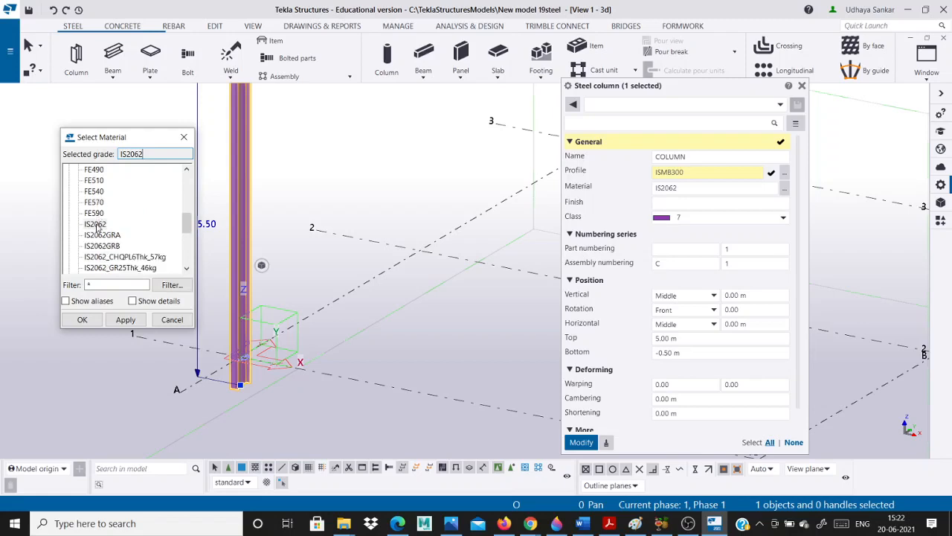
left_click(96, 225)
left_click(117, 322)
left_click(82, 320)
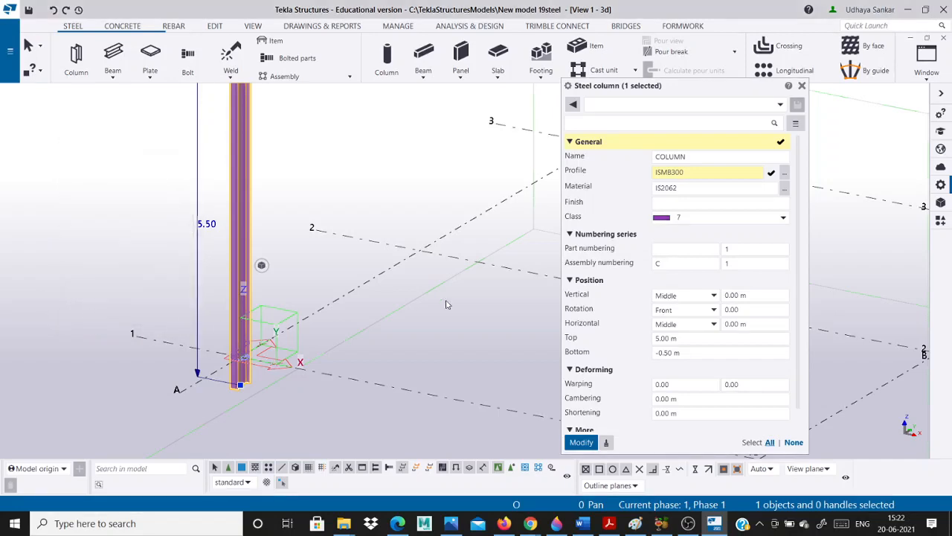
Review the column's profile, material, class, numbering and position settings alongside the column in the model.
left_click(679, 188)
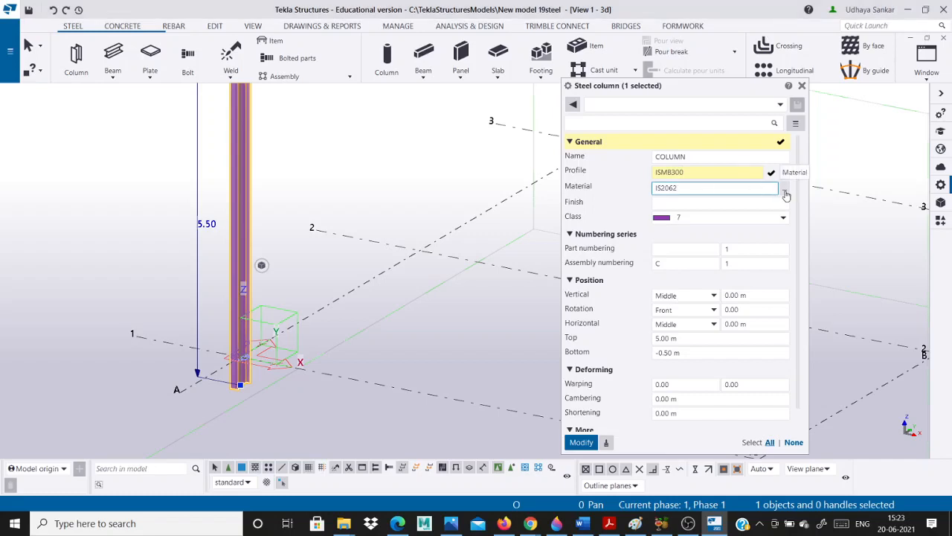
left_click(727, 171)
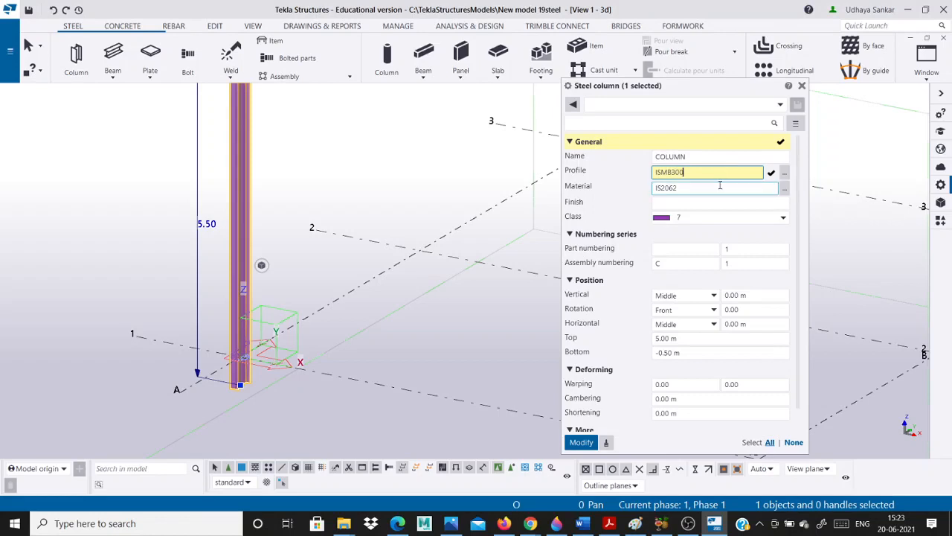
left_click(717, 186)
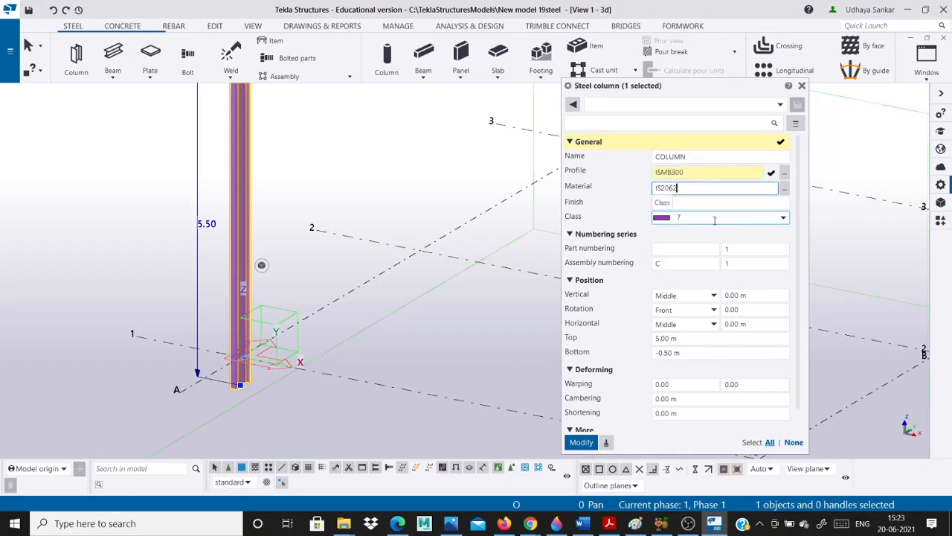
left_click(714, 219)
left_click(714, 218)
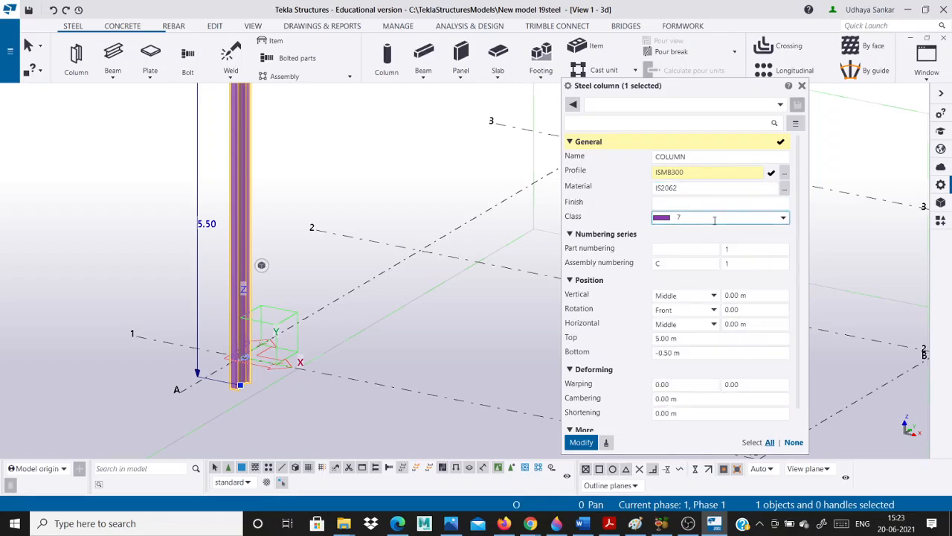
scroll(240, 136, "up", 2)
scroll(241, 136, "down", 1)
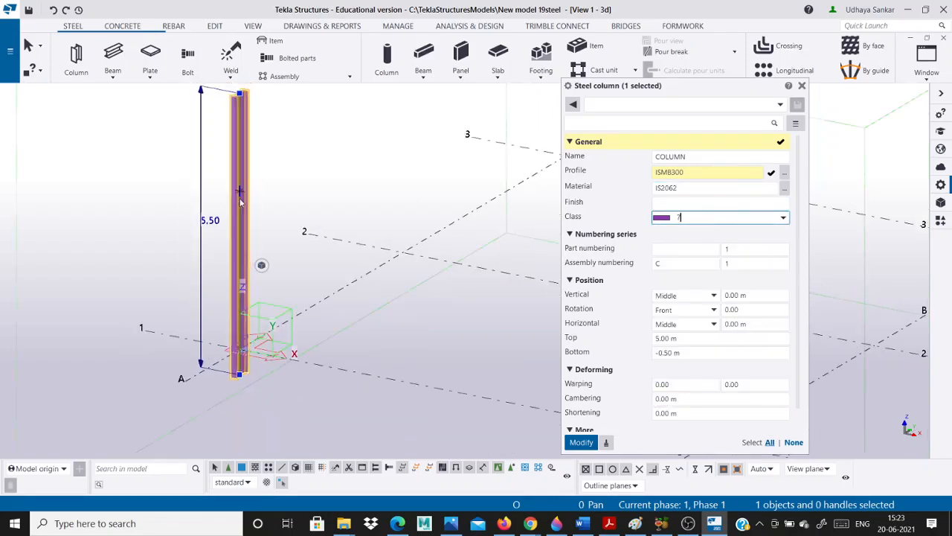
scroll(232, 218, "down", 1)
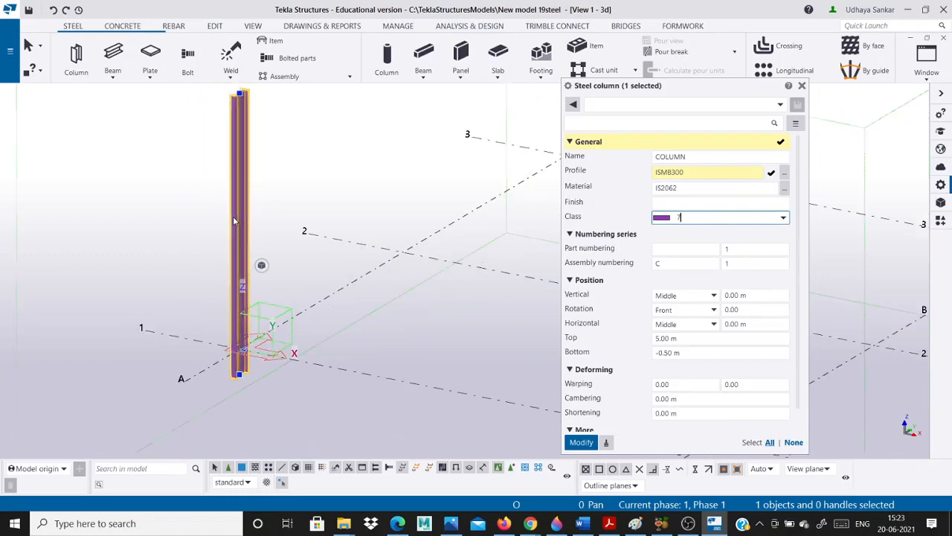
scroll(234, 221, "up", 2)
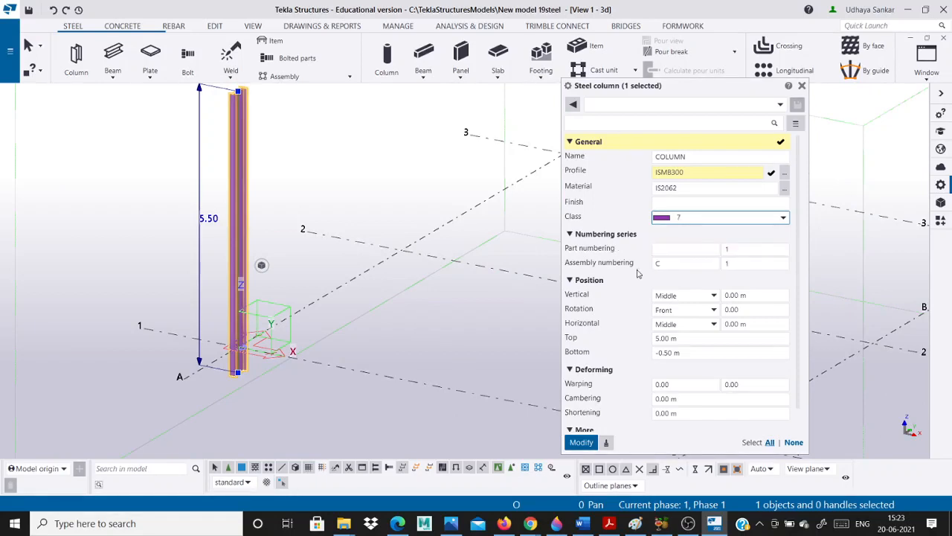
scroll(617, 278, "down", 1)
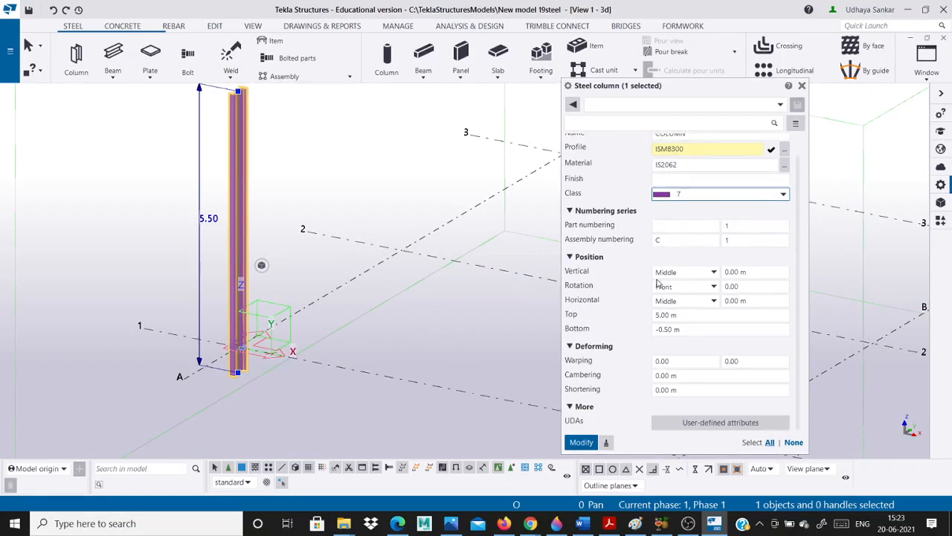
scroll(657, 284, "up", 1)
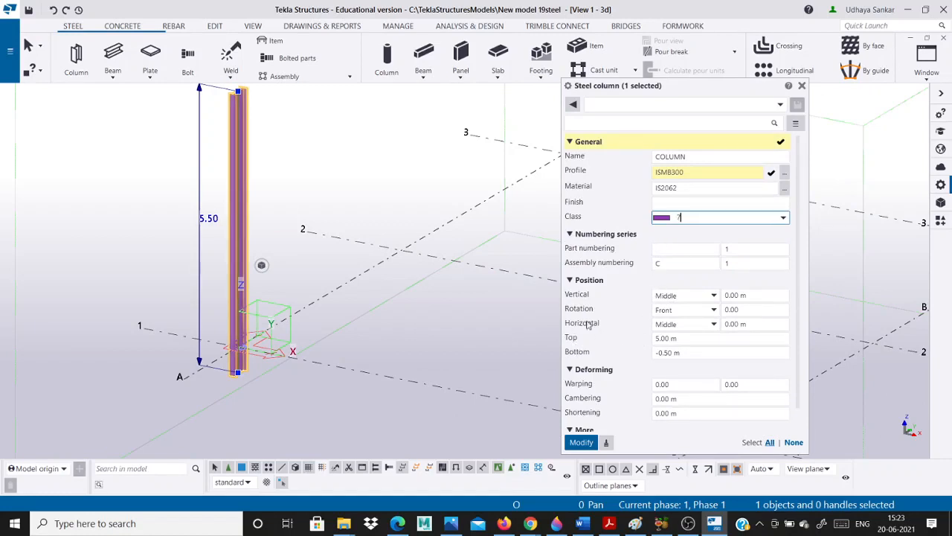
Set the column's bottom level to 0 m and apply it to the model together with the ISMB300 profile.
left_click(655, 355)
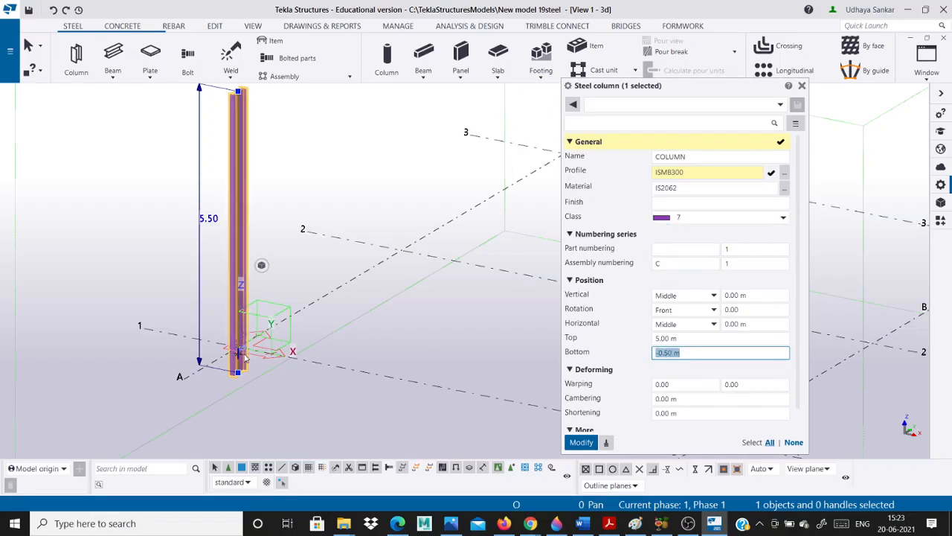
type("0")
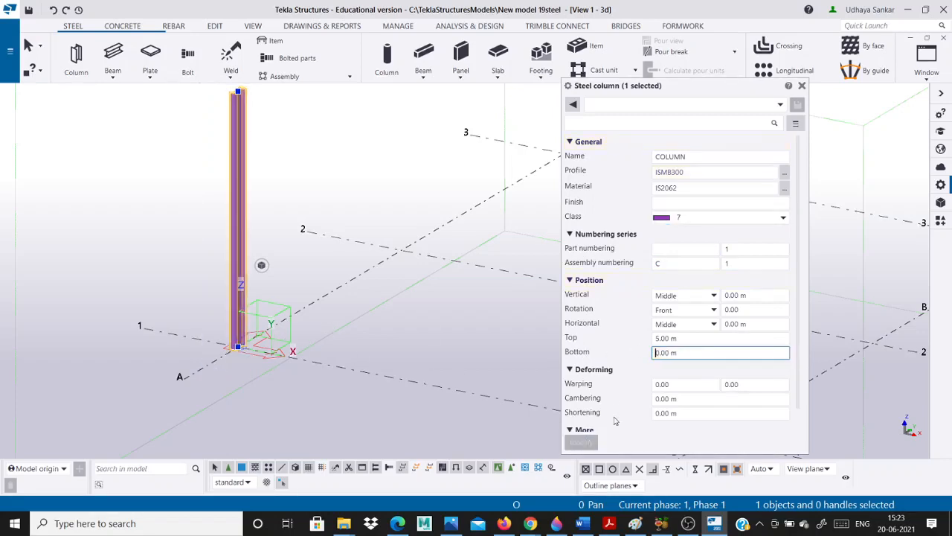
left_click(581, 442)
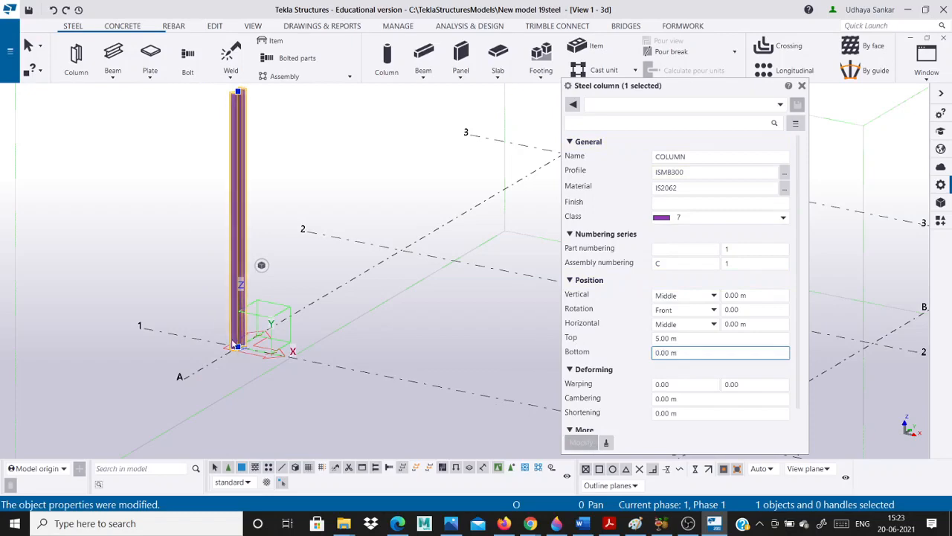
scroll(240, 356, "up", 4)
scroll(249, 354, "down", 3)
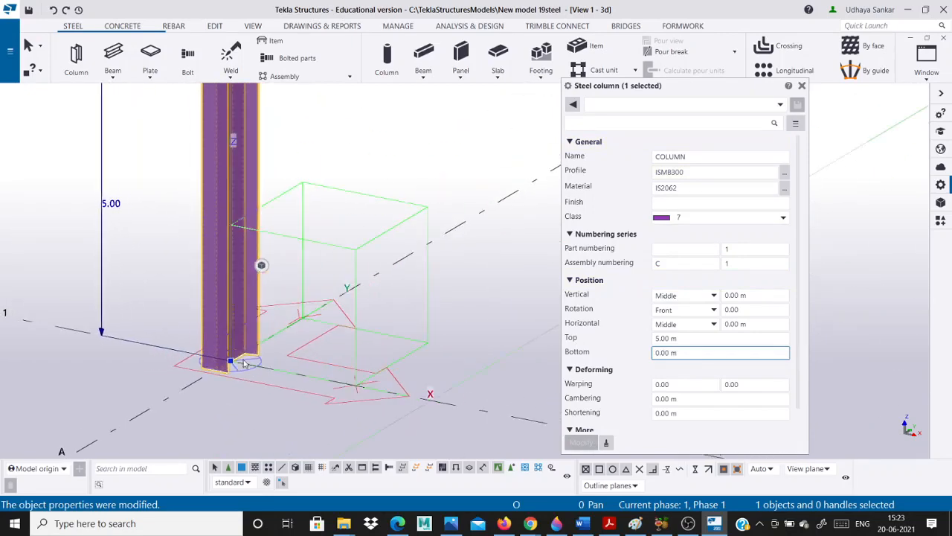
Examine the upper end of the column and compare it with the top level in its properties.
left_click_drag(679, 338, 654, 339)
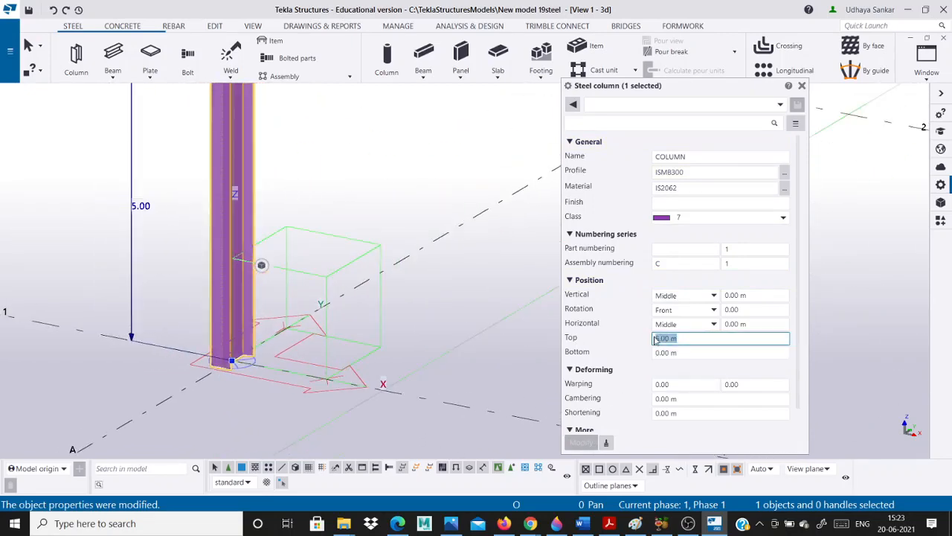
scroll(386, 342, "down", 2)
scroll(382, 329, "down", 3)
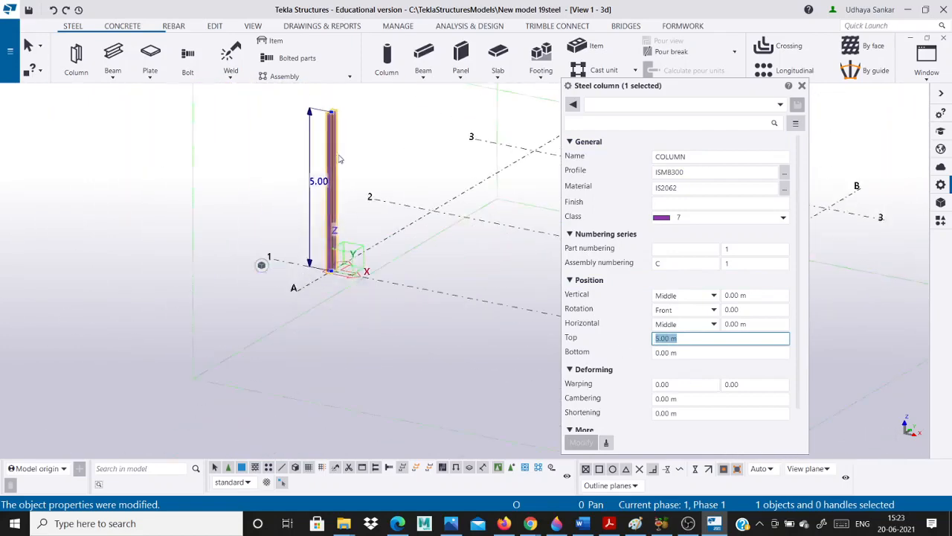
scroll(333, 111, "up", 5)
scroll(338, 128, "up", 5)
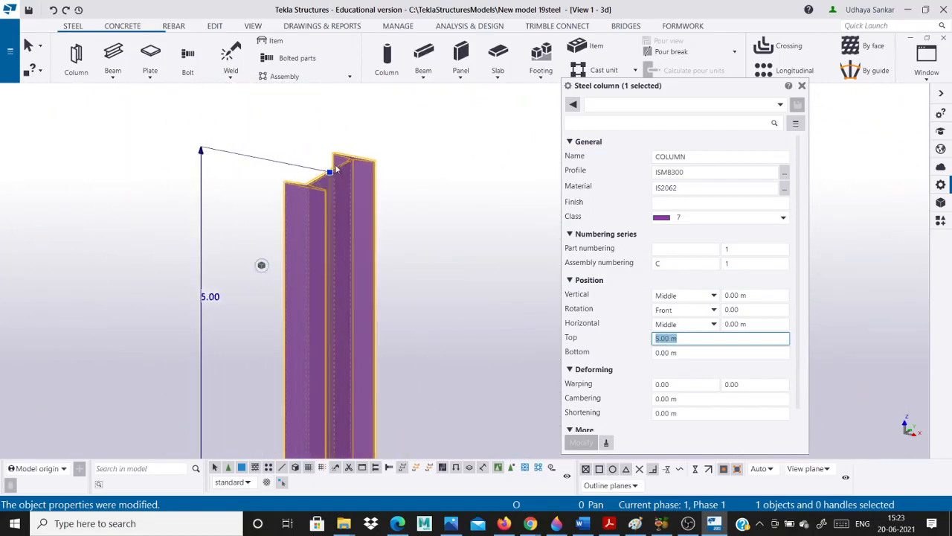
scroll(236, 130, "down", 5)
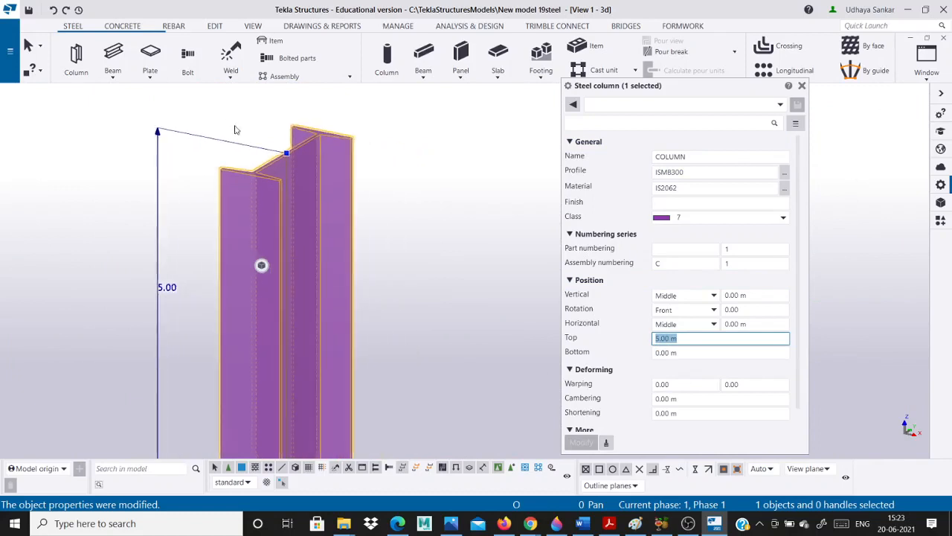
scroll(361, 153, "down", 3)
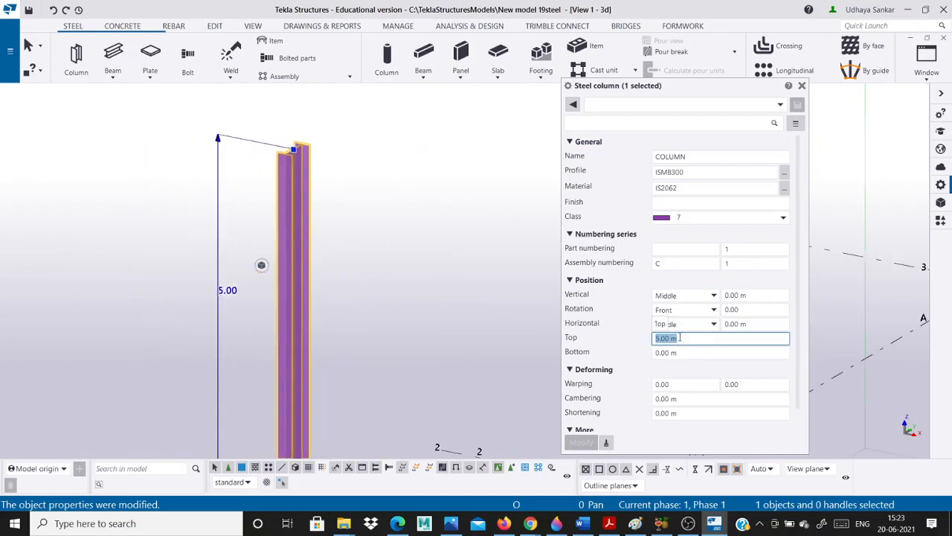
Examine the column's base at the grid intersection and its full height against the bottom and top levels.
left_click(678, 352)
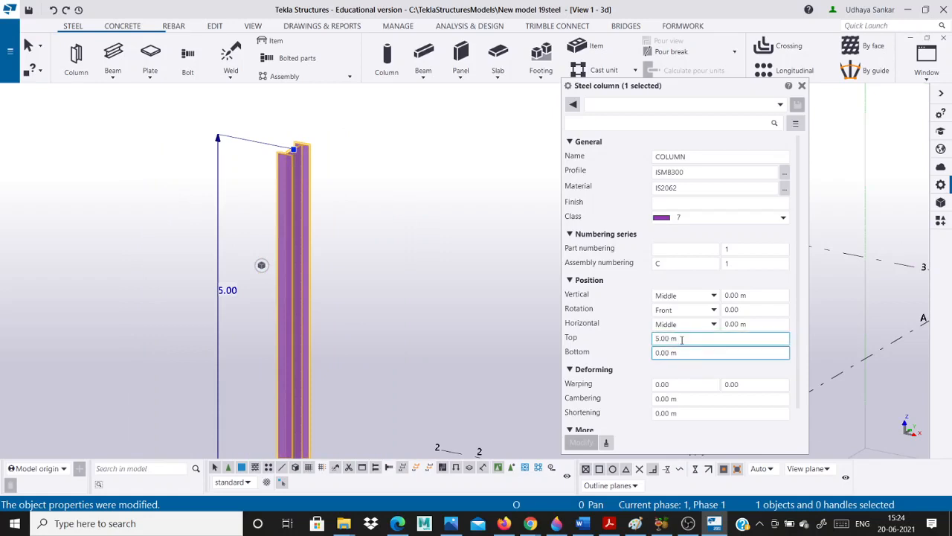
scroll(304, 127, "down", 4)
scroll(327, 293, "up", 5)
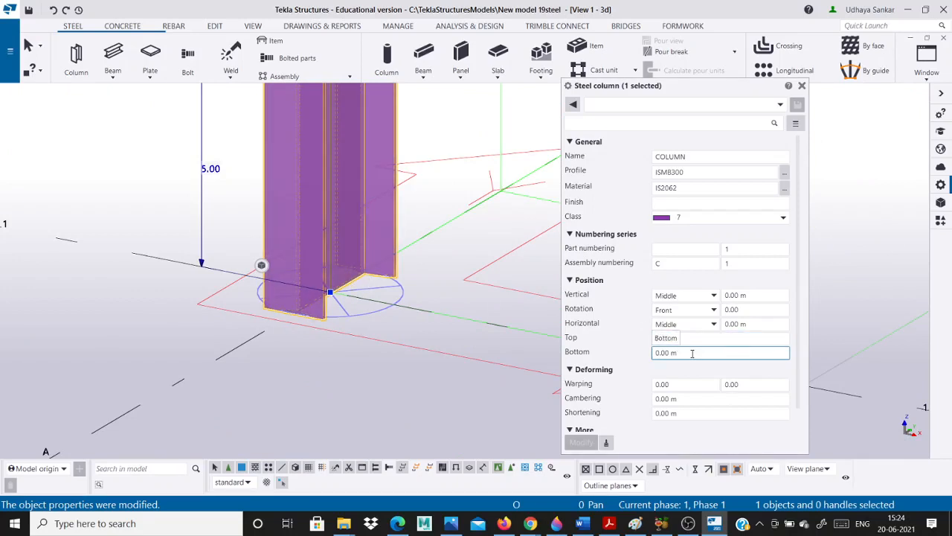
scroll(291, 334, "down", 4)
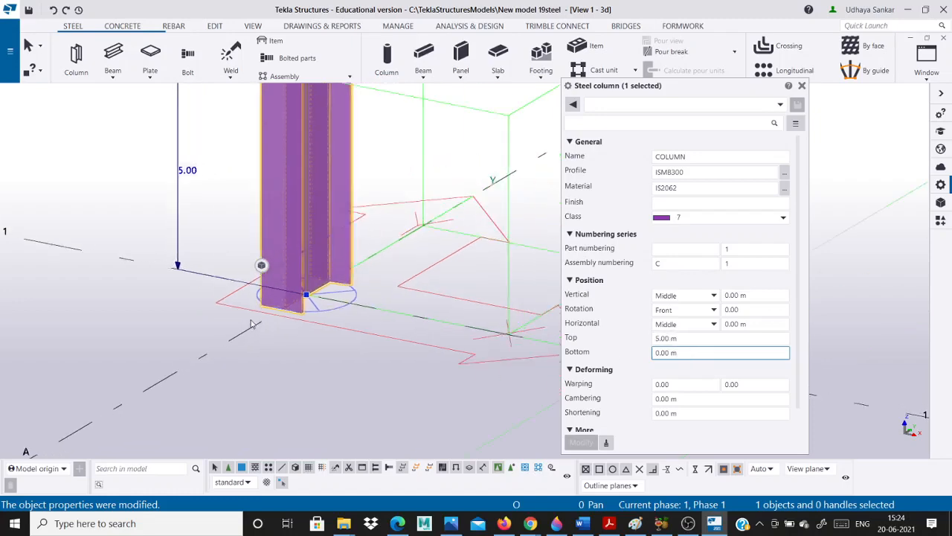
scroll(291, 334, "down", 3)
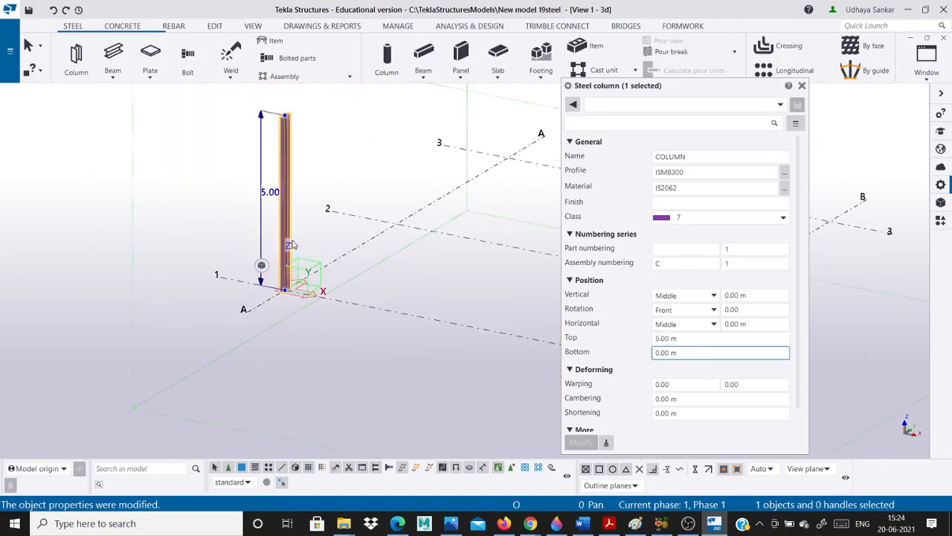
scroll(394, 254, "up", 3)
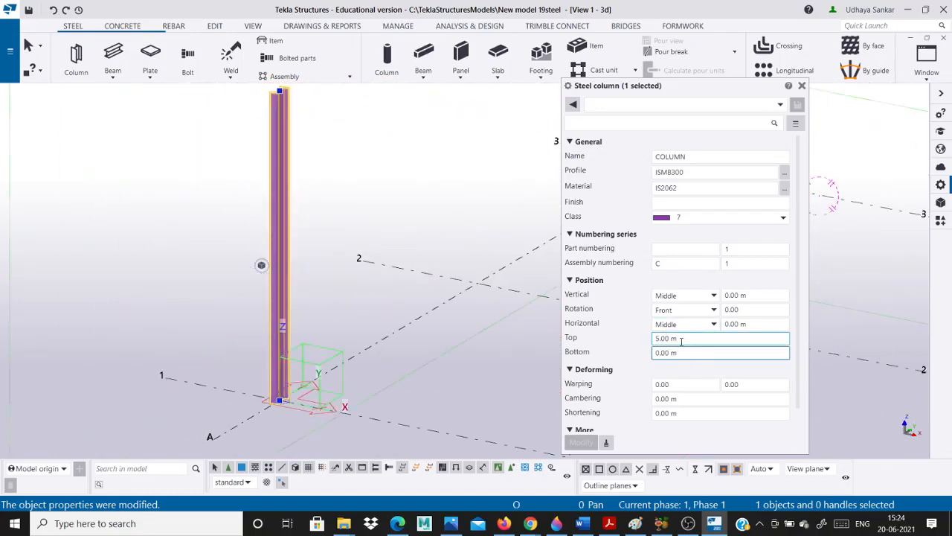
left_click(680, 339)
scroll(301, 237, "up", 3)
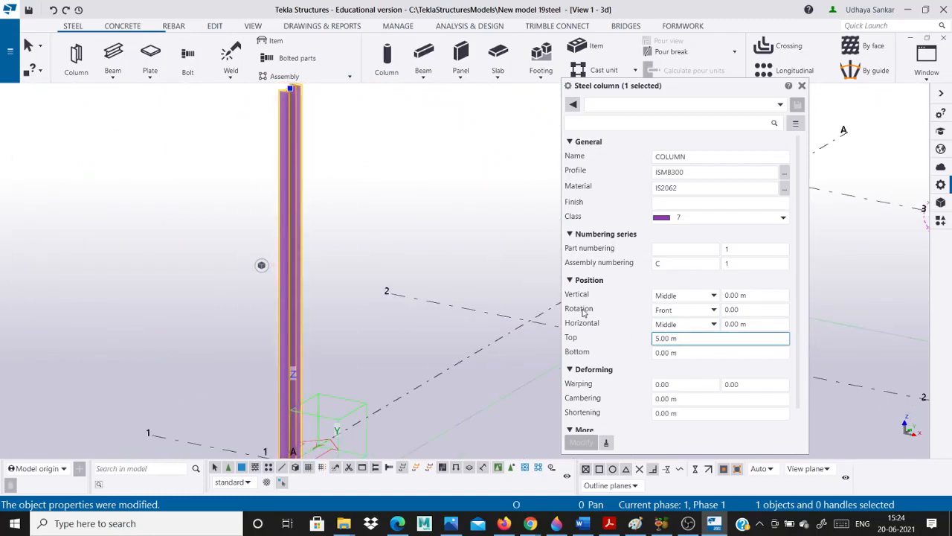
scroll(416, 221, "down", 2)
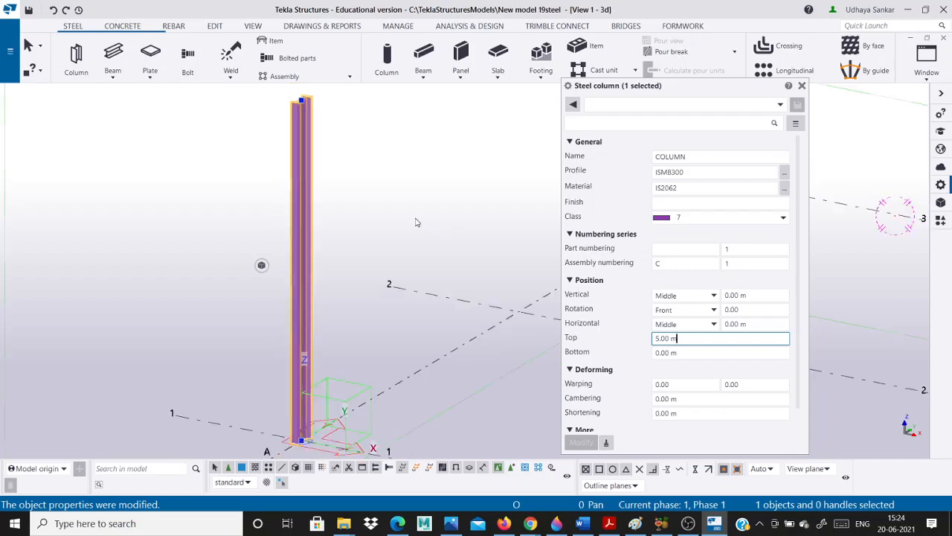
Examine the selected column's flanges and web at close range to judge its orientation relative to the grid lines.
scroll(263, 254, "up", 4)
scroll(332, 179, "down", 1)
scroll(317, 228, "up", 4)
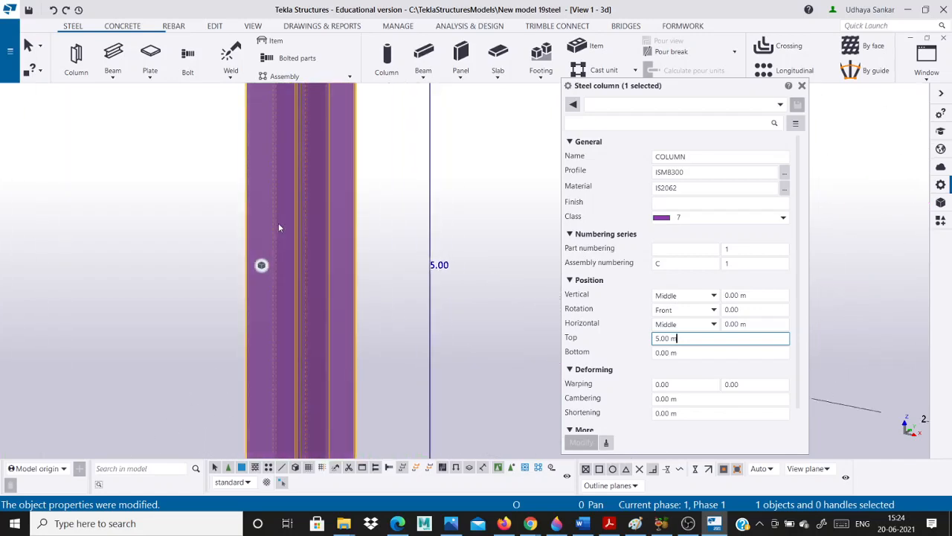
scroll(298, 197, "down", 2)
scroll(296, 197, "up", 3)
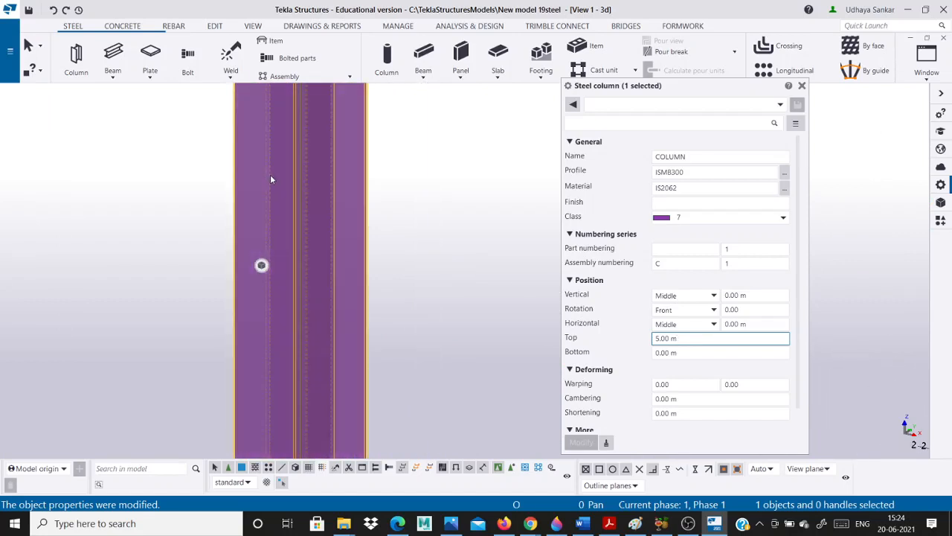
scroll(268, 181, "down", 1)
scroll(267, 182, "down", 3)
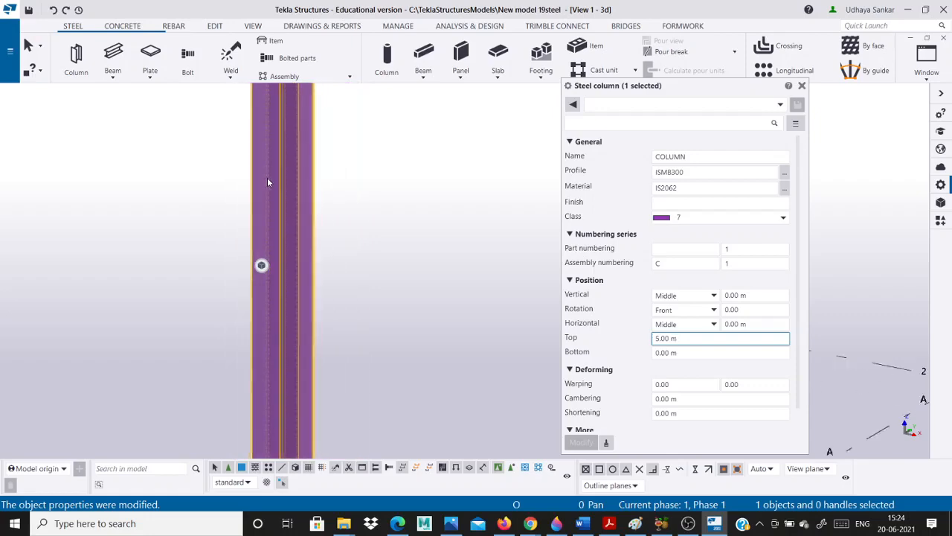
scroll(293, 145, "down", 3)
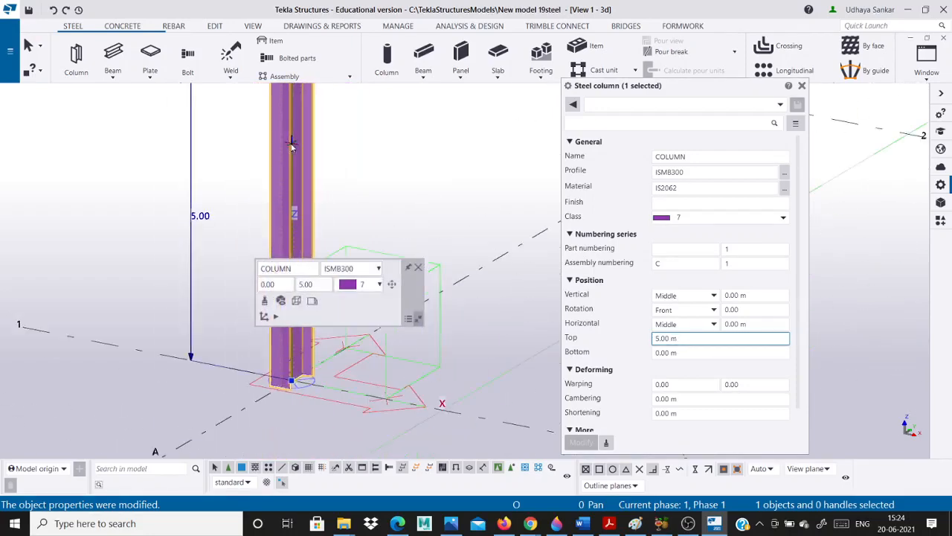
Set the column's rotation to Top, apply it to the model, and close the properties.
scroll(292, 245, "up", 4)
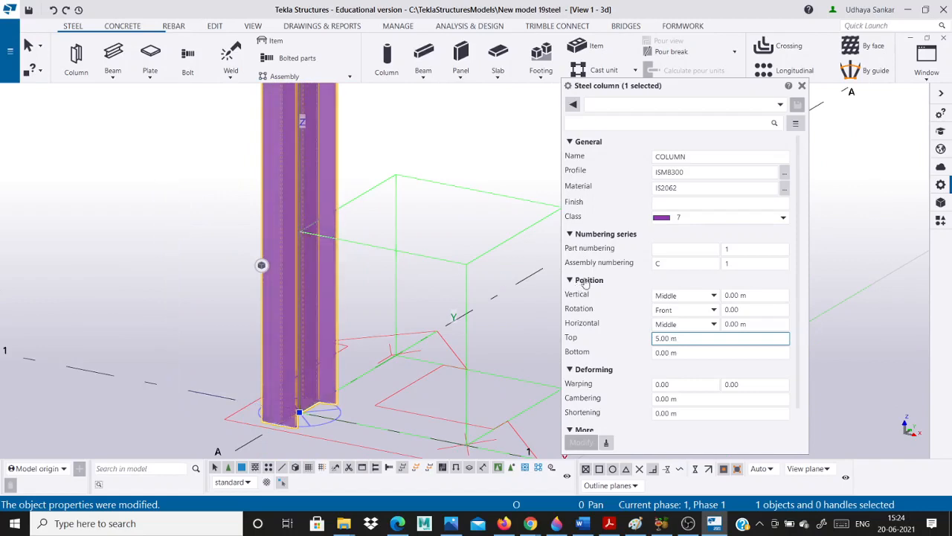
left_click(681, 310)
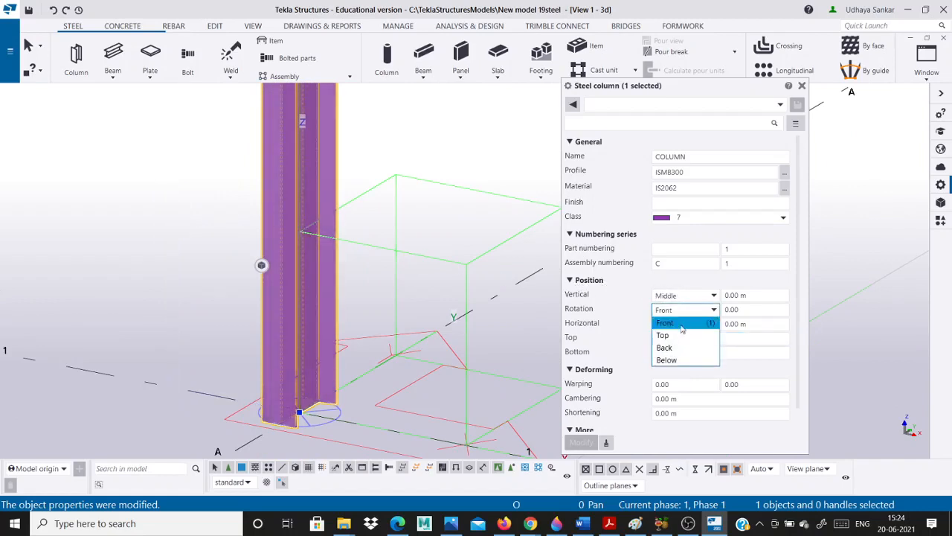
left_click(663, 335)
left_click(584, 443)
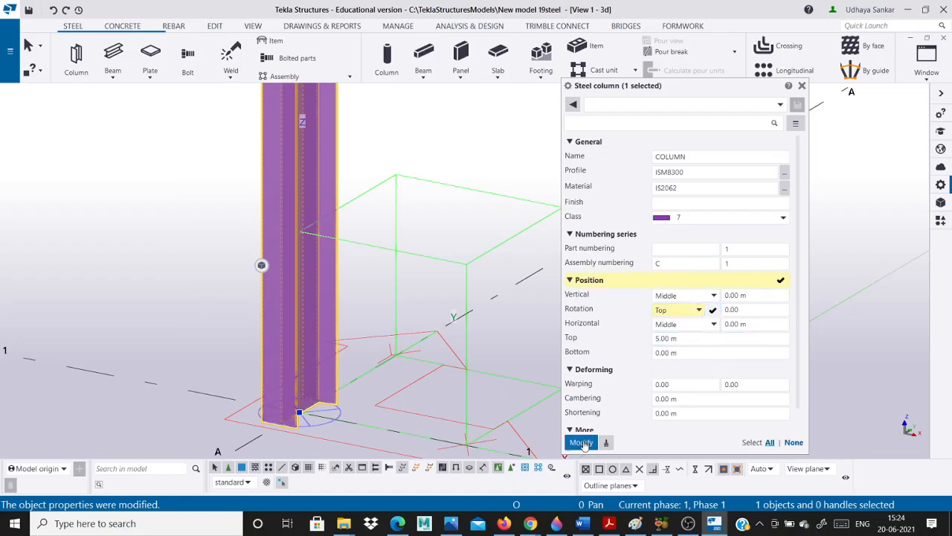
left_click(142, 313)
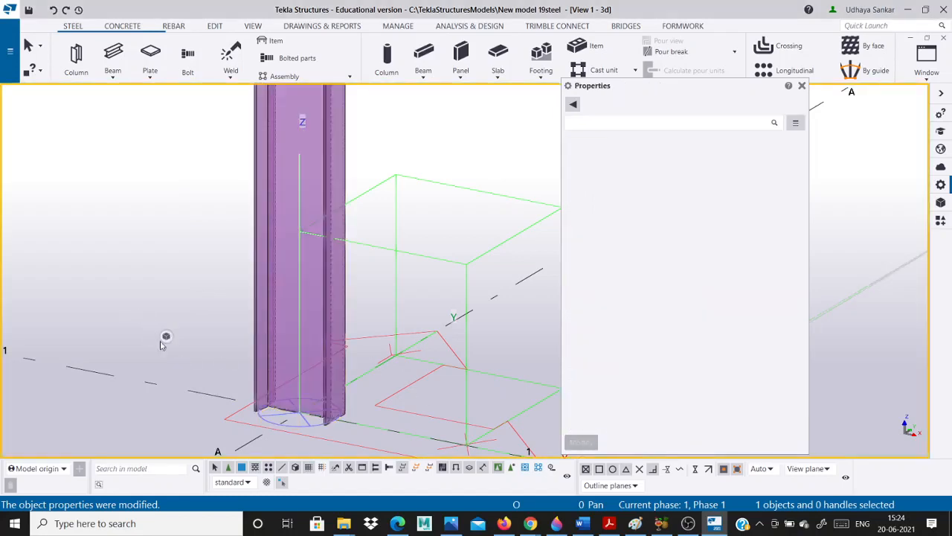
scroll(183, 363, "down", 1)
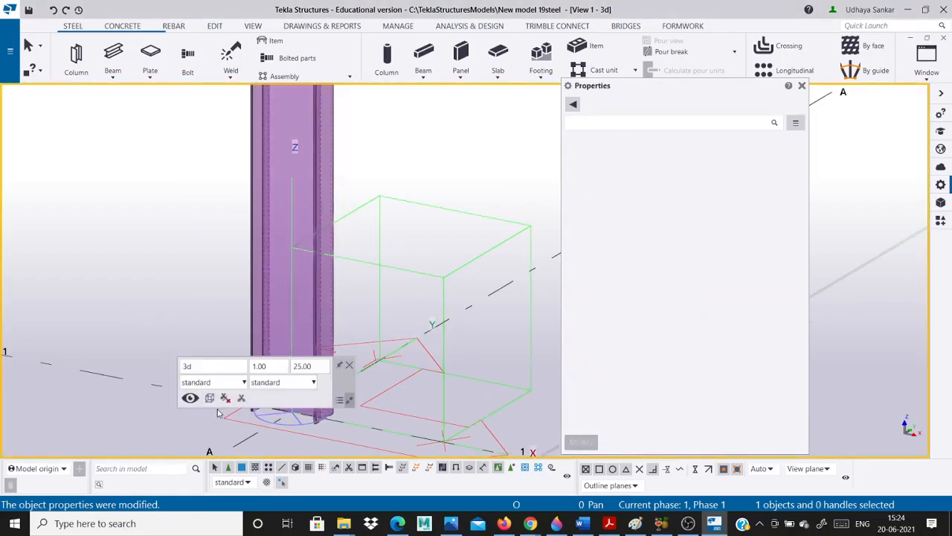
left_click(802, 86)
Inspect the rotated column's orientation at its base, along its height and at its upper end.
scroll(528, 294, "down", 2)
scroll(527, 294, "down", 1)
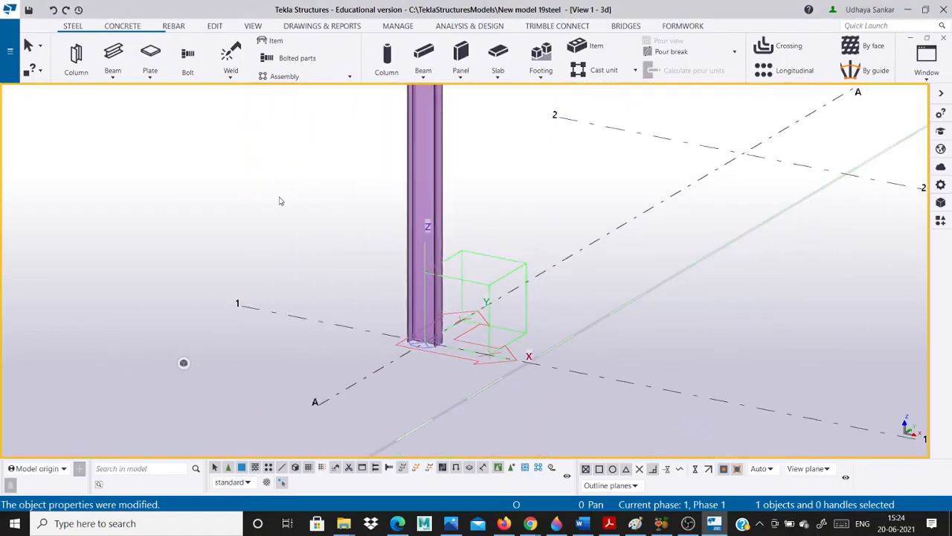
scroll(454, 223, "up", 3)
scroll(410, 228, "down", 2)
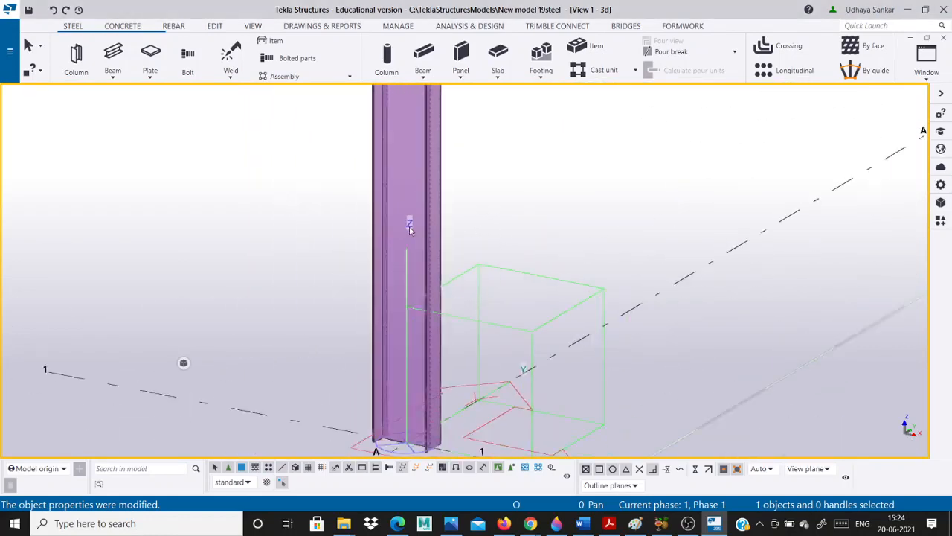
scroll(377, 251, "down", 2)
scroll(396, 354, "down", 1)
scroll(407, 145, "up", 5)
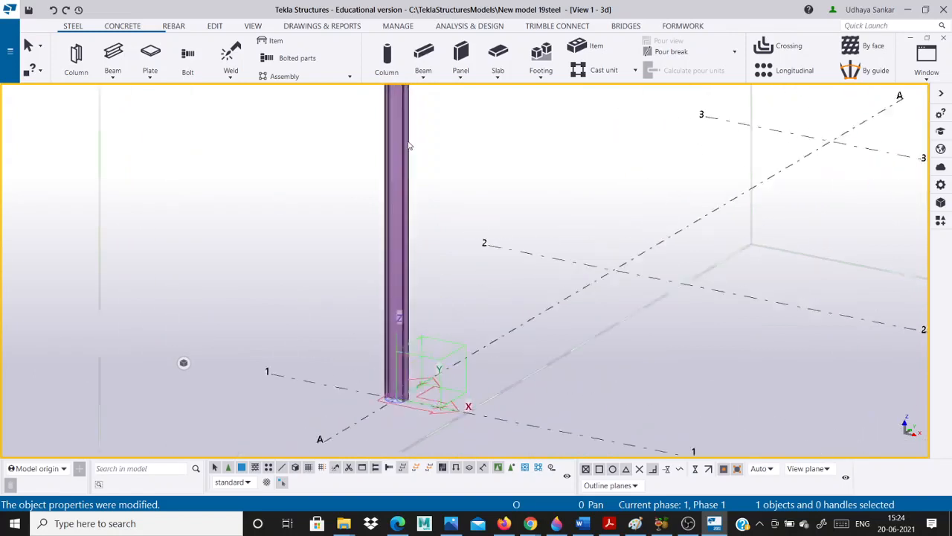
scroll(349, 357, "down", 4)
scroll(376, 201, "up", 4)
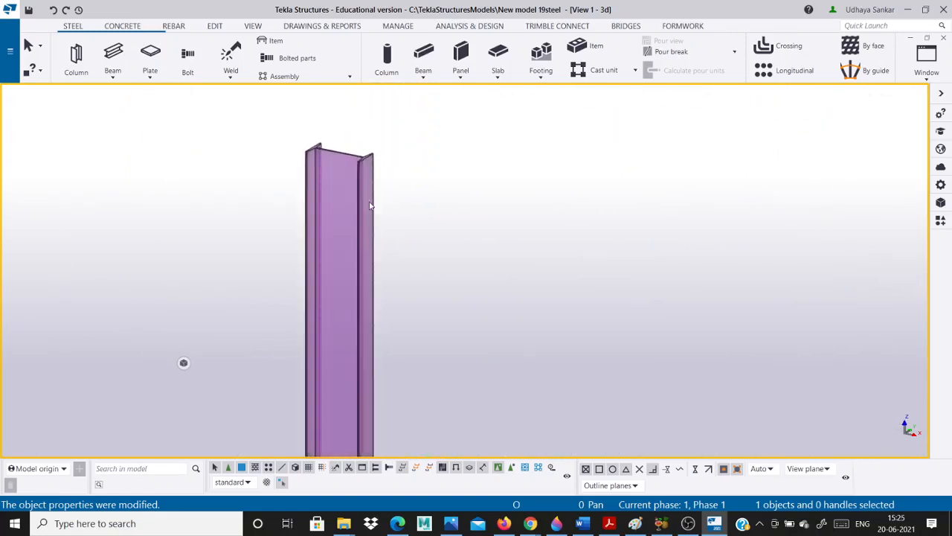
scroll(354, 179, "down", 6)
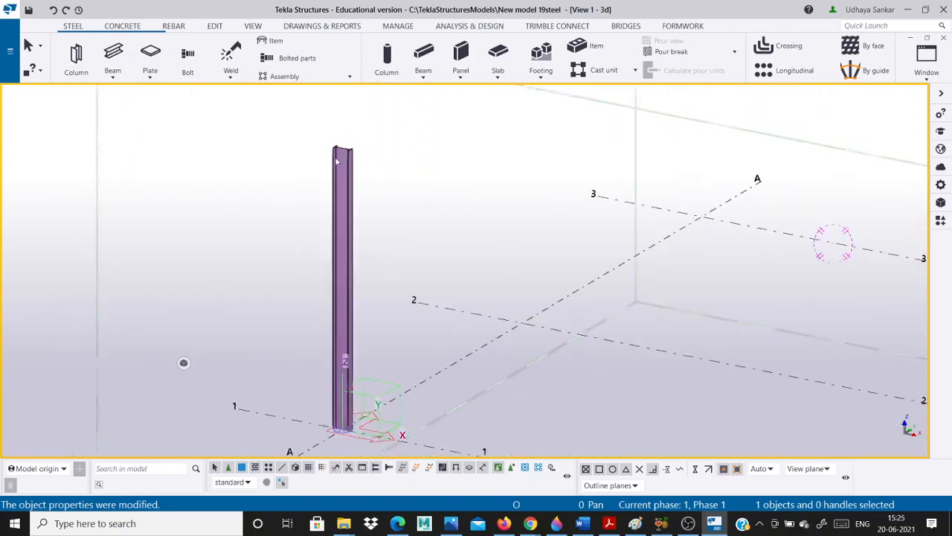
scroll(345, 316, "up", 2)
Open the column's properties and compare the available rotation options with its orientation in the model.
double_click(348, 288)
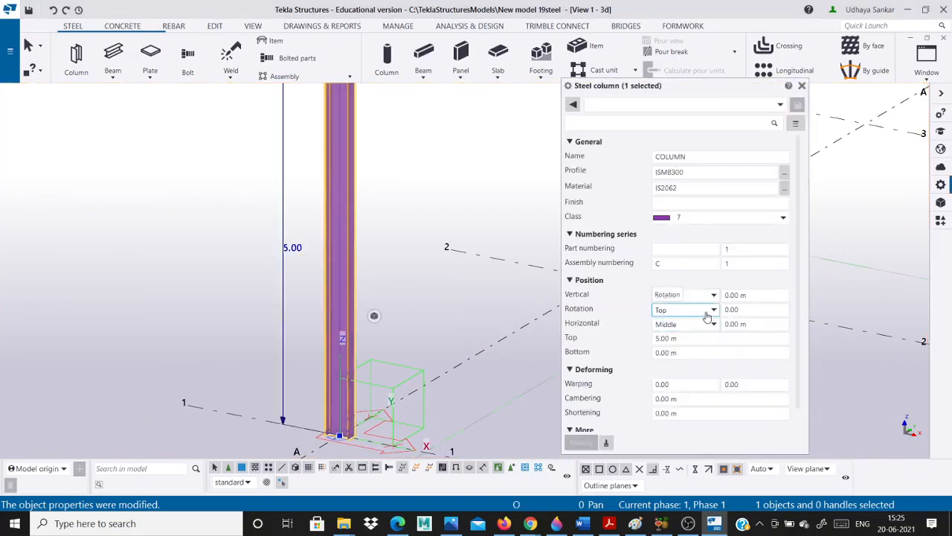
left_click(706, 311)
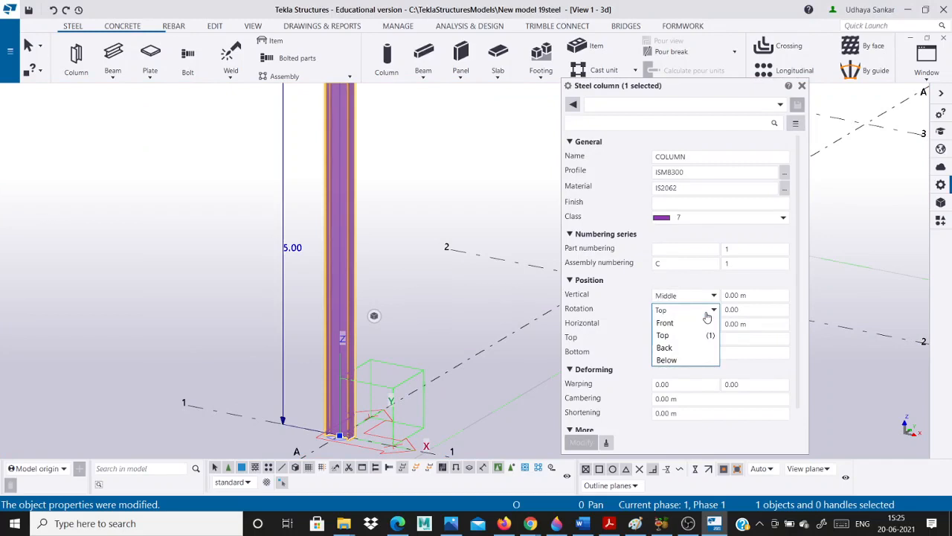
left_click(706, 313)
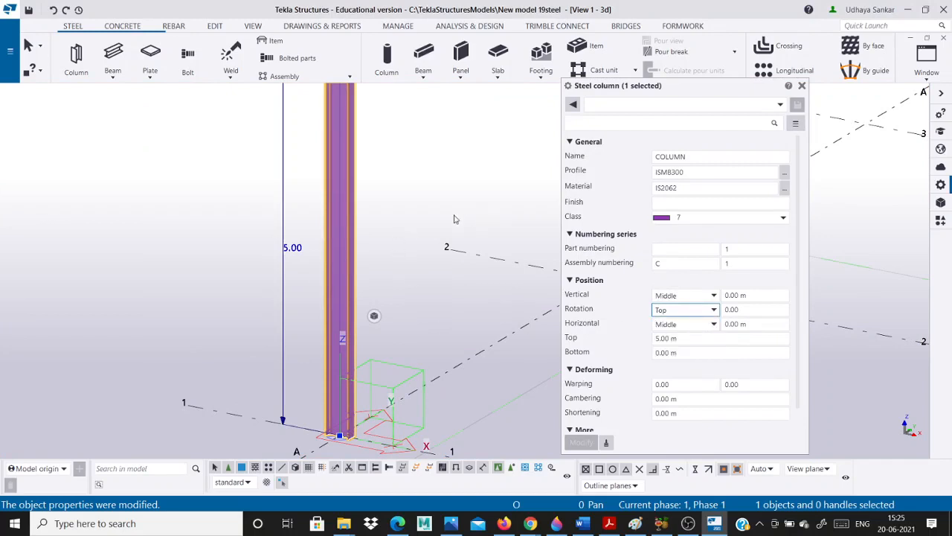
scroll(353, 230, "down", 3)
scroll(347, 121, "up", 4)
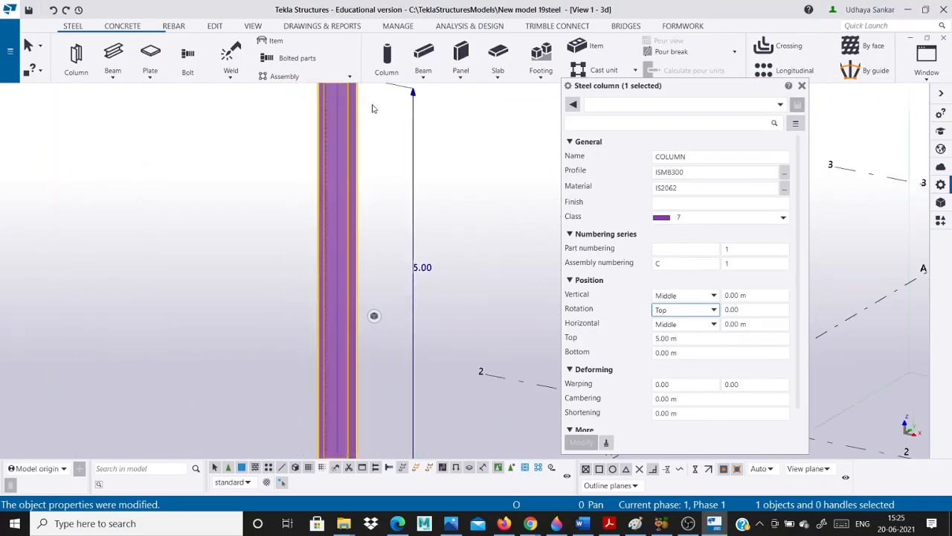
scroll(342, 115, "up", 1)
scroll(341, 118, "down", 3)
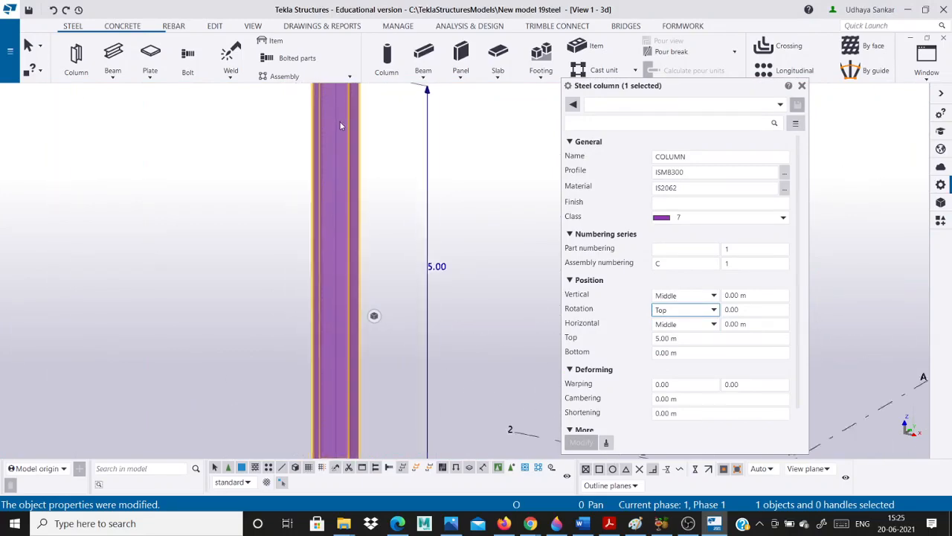
middle_click_drag(340, 376, 340, 310)
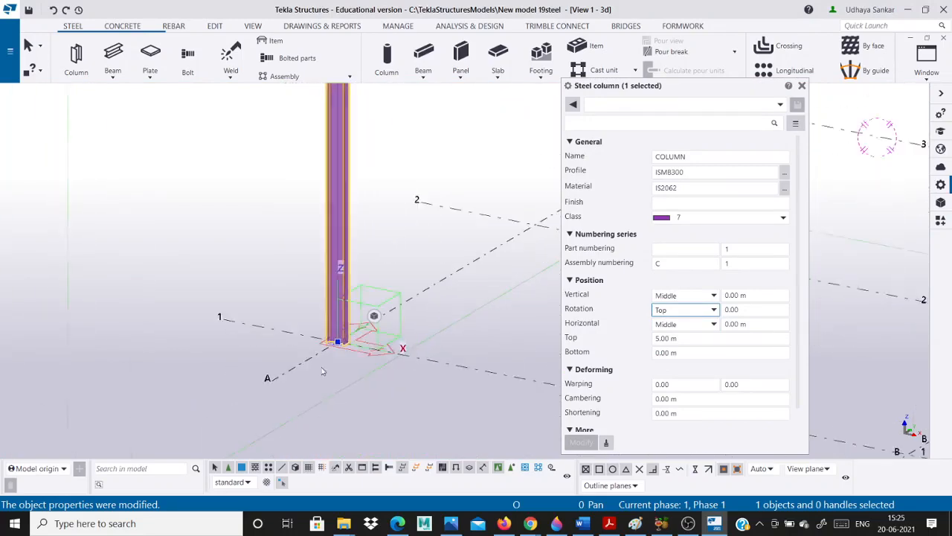
scroll(338, 305, "up", 3)
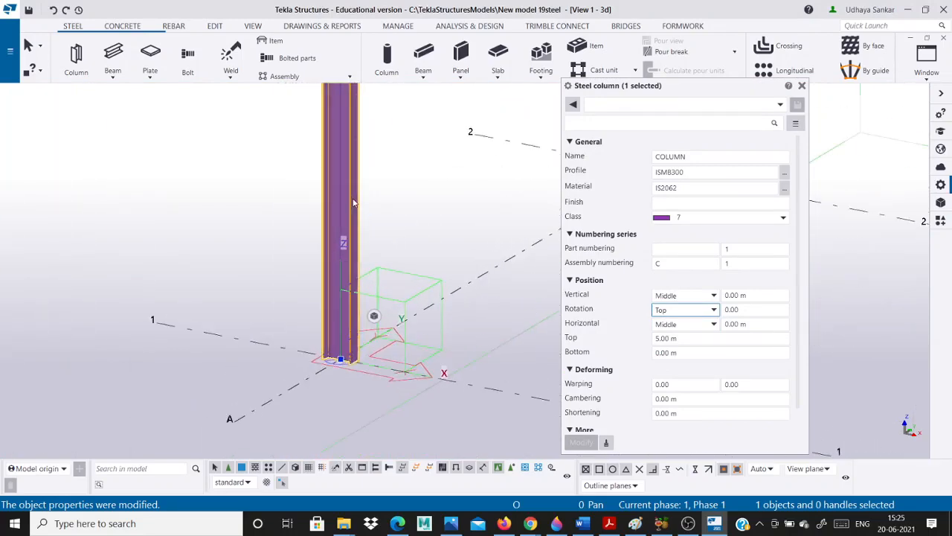
left_click(697, 309)
left_click(689, 327)
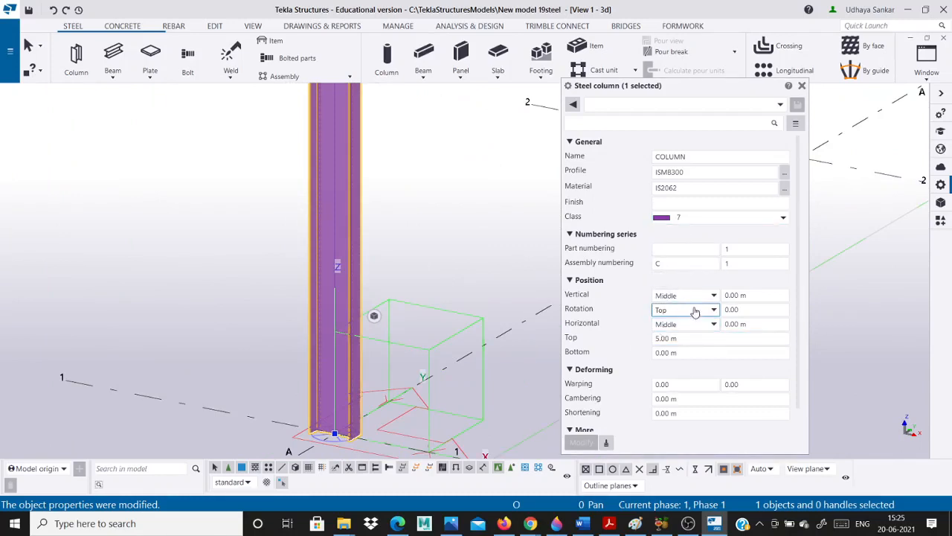
left_click(712, 314)
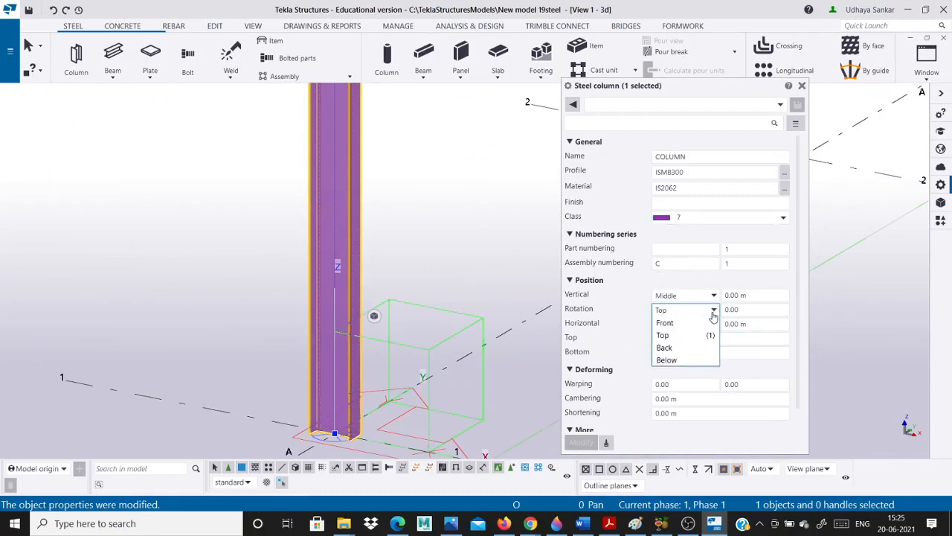
left_click(712, 314)
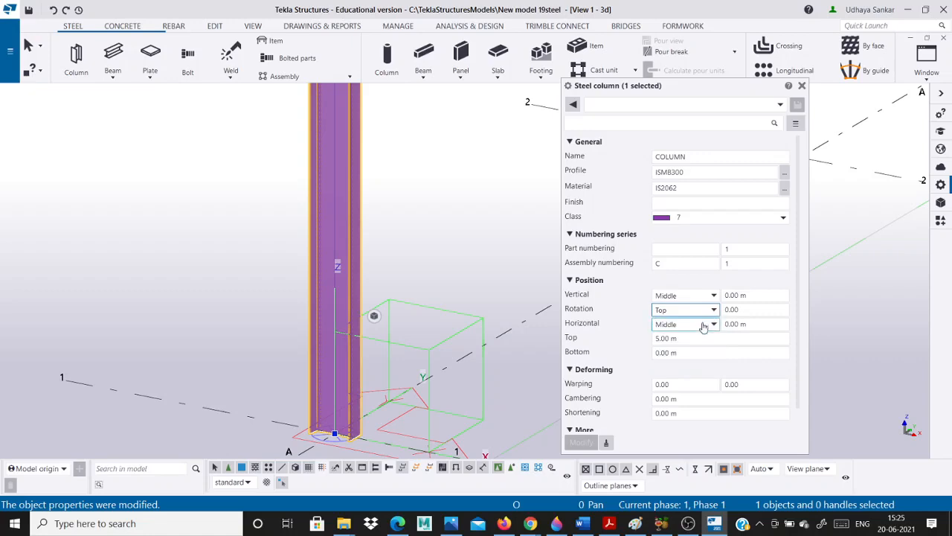
Set the column's horizontal position to Left and apply it to the model, checking the base at the grid intersection.
scroll(329, 395, "up", 10)
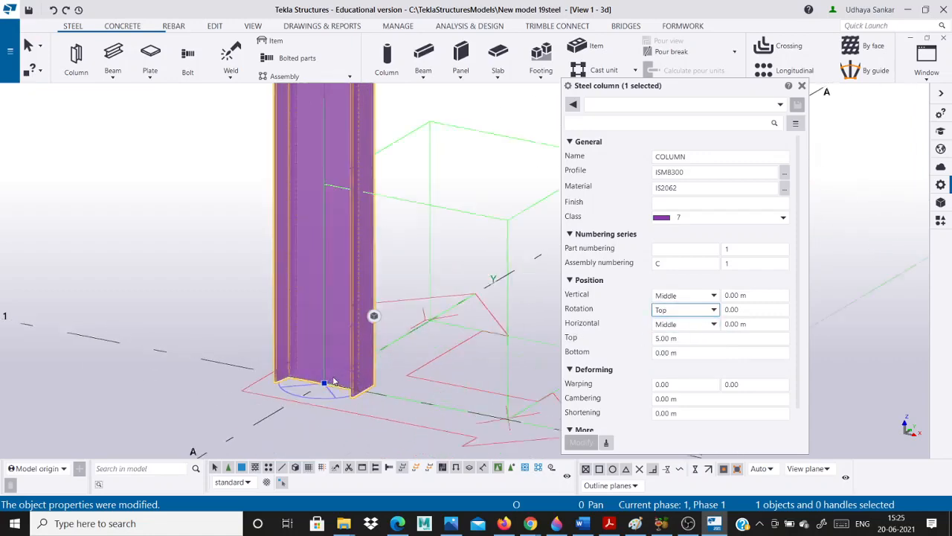
scroll(328, 395, "up", 1)
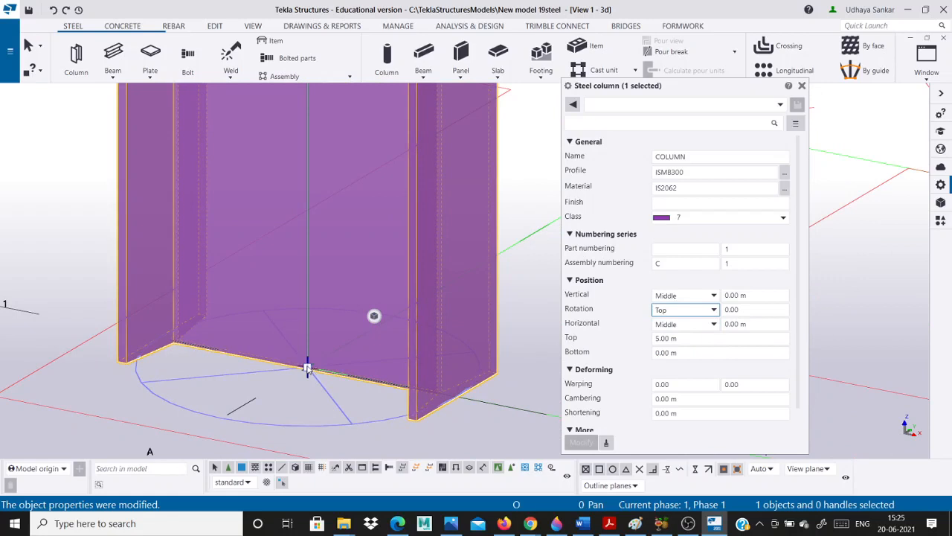
left_click(714, 325)
left_click(662, 349)
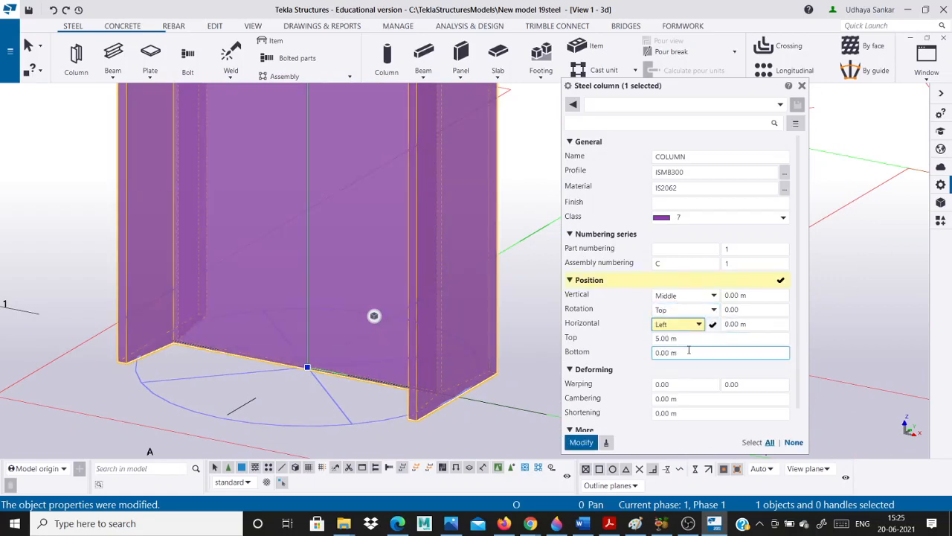
left_click(576, 442)
scroll(336, 355, "down", 2)
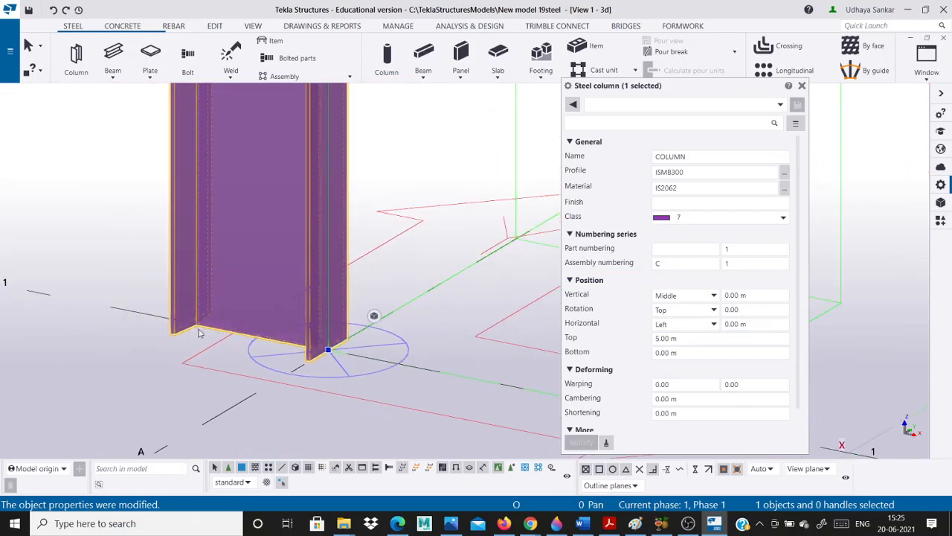
Change the column's horizontal position to Right, apply it, and check the base against grid lines A and 1.
left_click(713, 323)
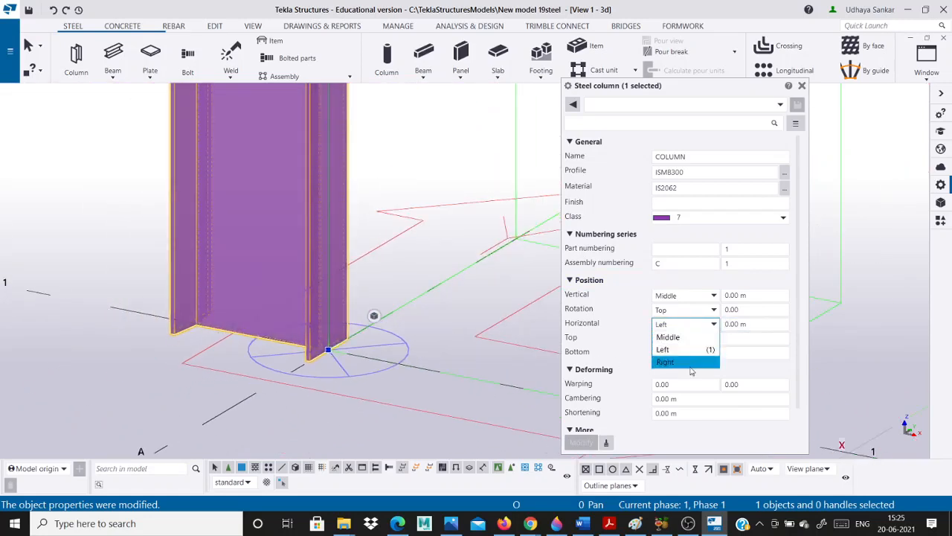
left_click(685, 362)
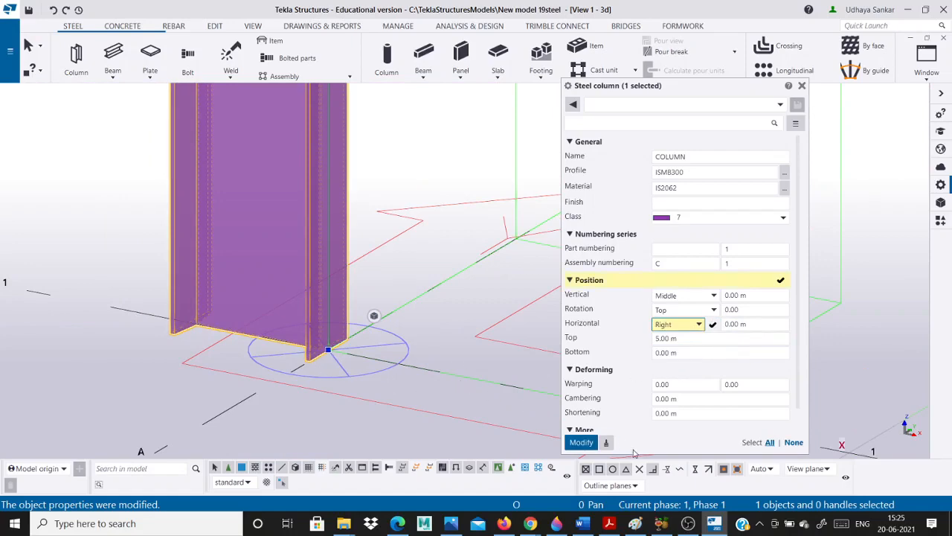
left_click(580, 445)
scroll(254, 300, "down", 2)
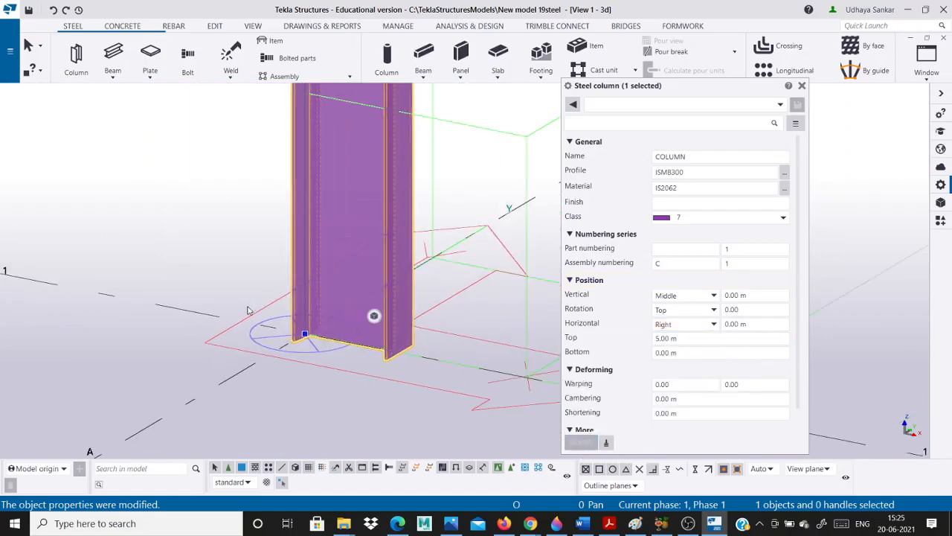
scroll(249, 309, "down", 3)
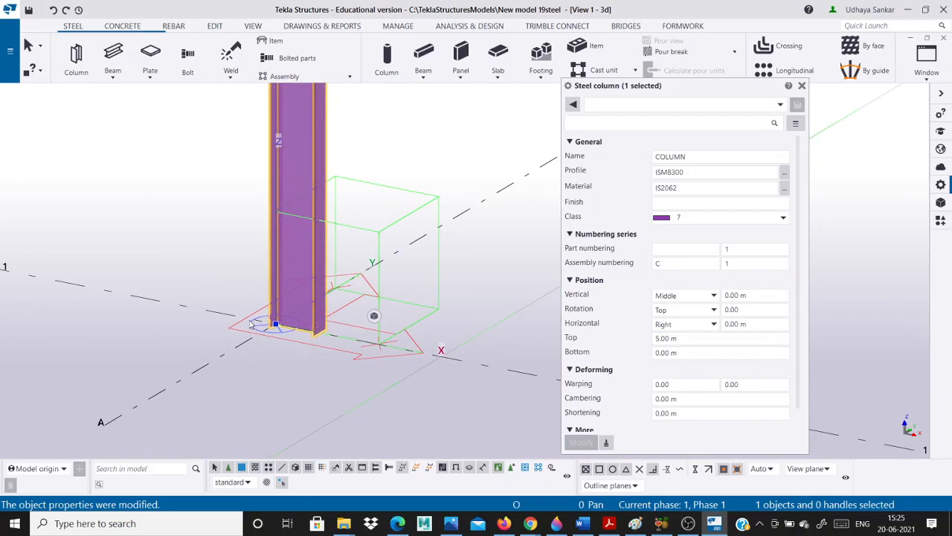
scroll(261, 297, "up", 1)
Return the column's horizontal position to Middle and apply it to the model.
left_click(746, 324)
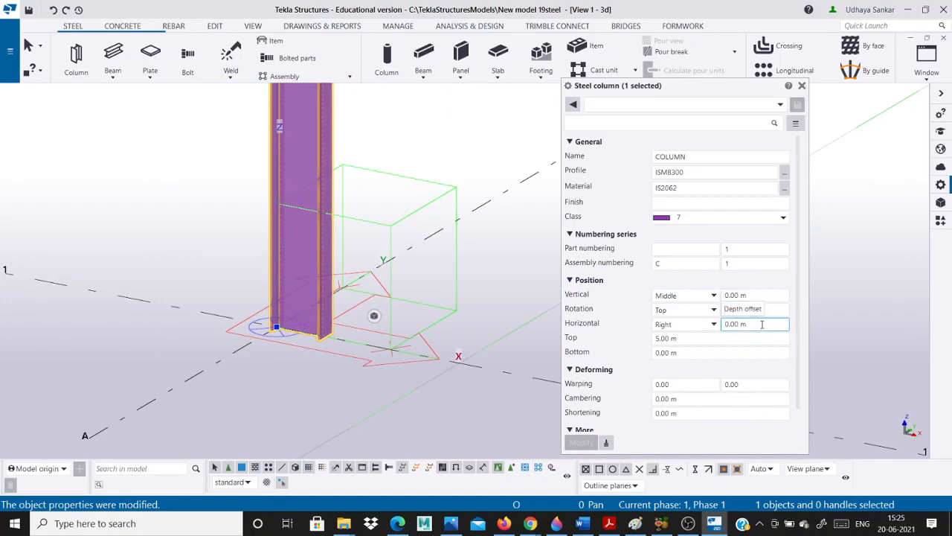
left_click(686, 326)
left_click(683, 338)
left_click(581, 442)
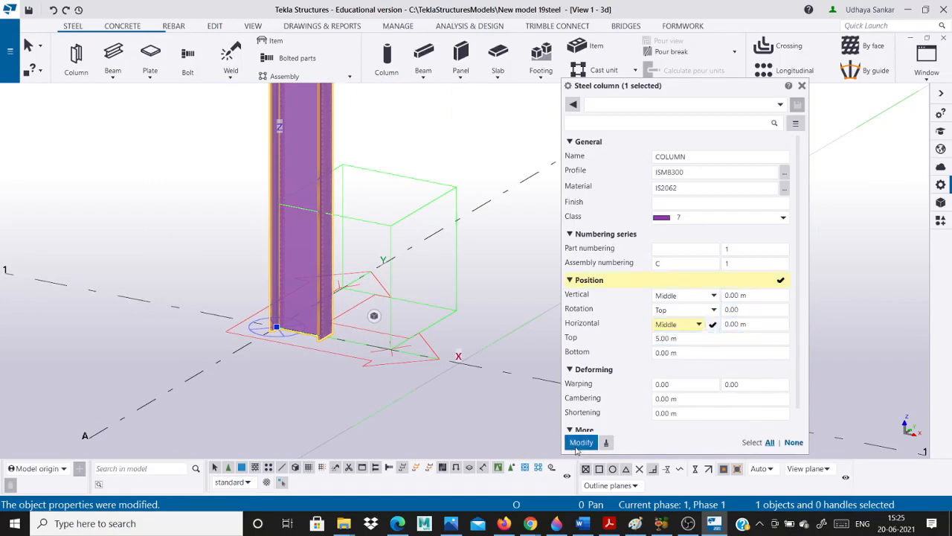
scroll(362, 369, "down", 3)
scroll(362, 369, "down", 3)
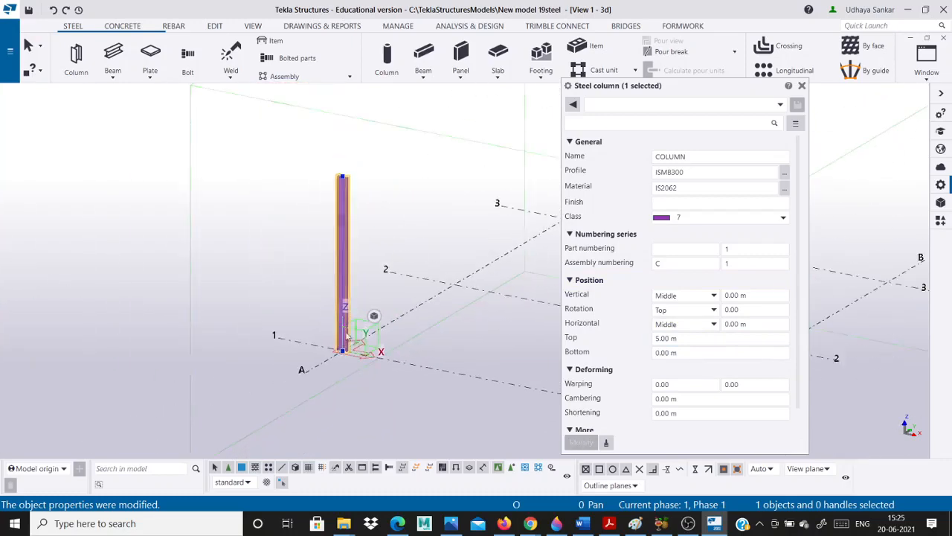
Set the column's vertical position to Down, apply it to the model, and check the base against grid lines A and 1.
scroll(342, 337, "up", 5)
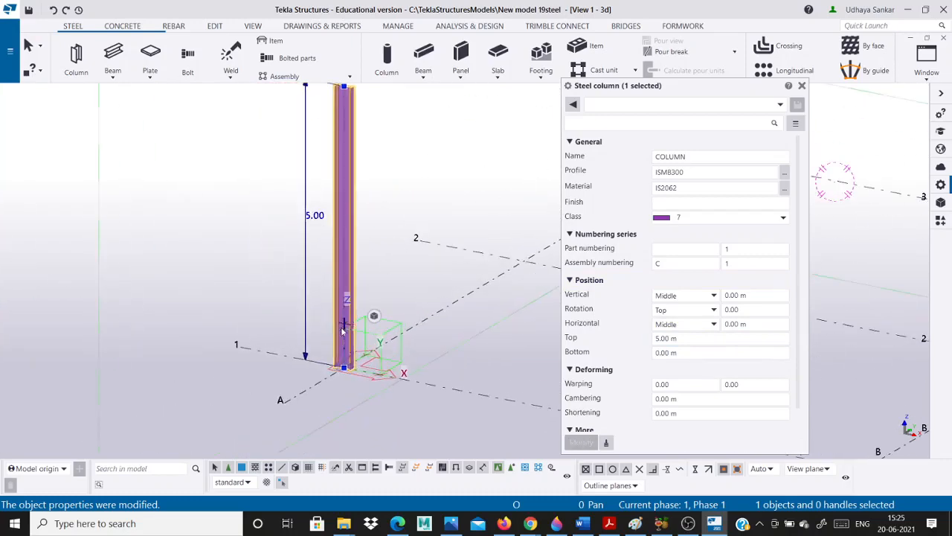
left_click(677, 296)
left_click(677, 318)
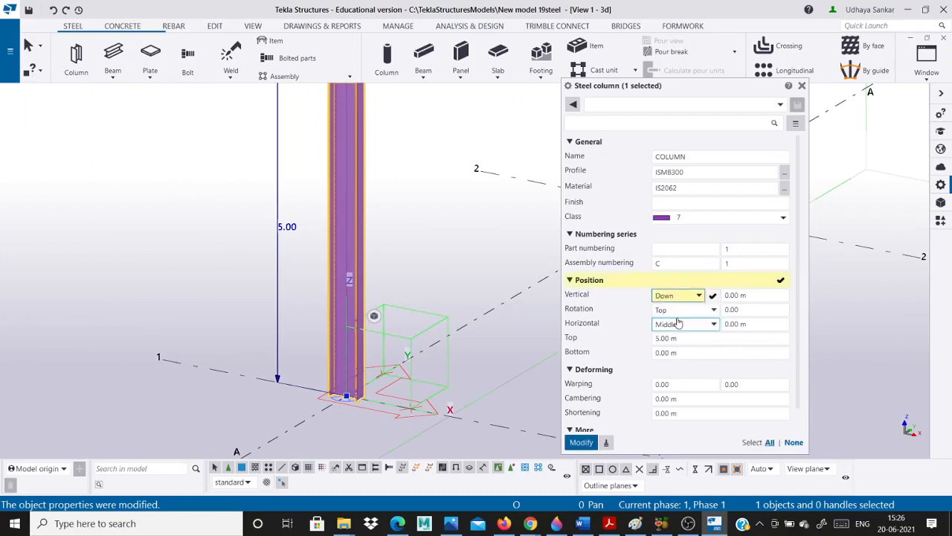
left_click(581, 442)
scroll(335, 392, "up", 2)
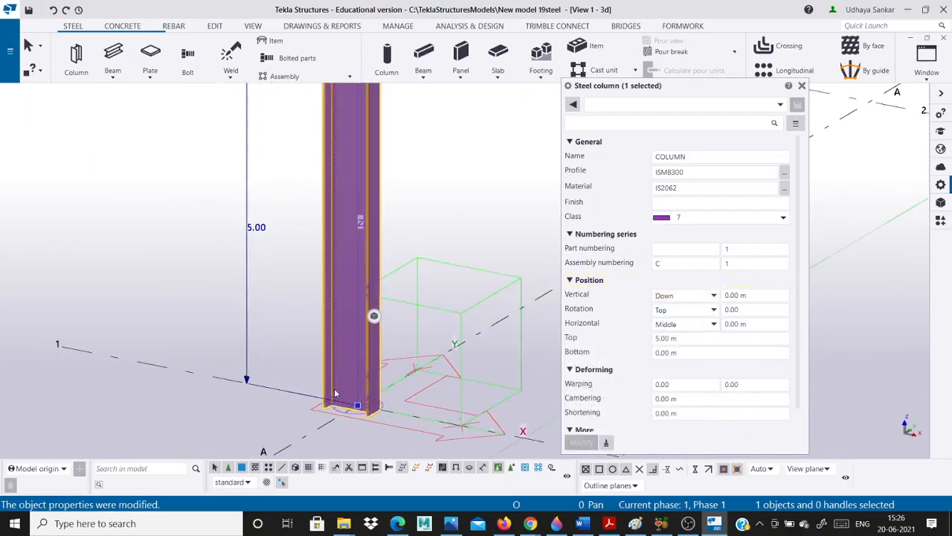
scroll(334, 393, "up", 3)
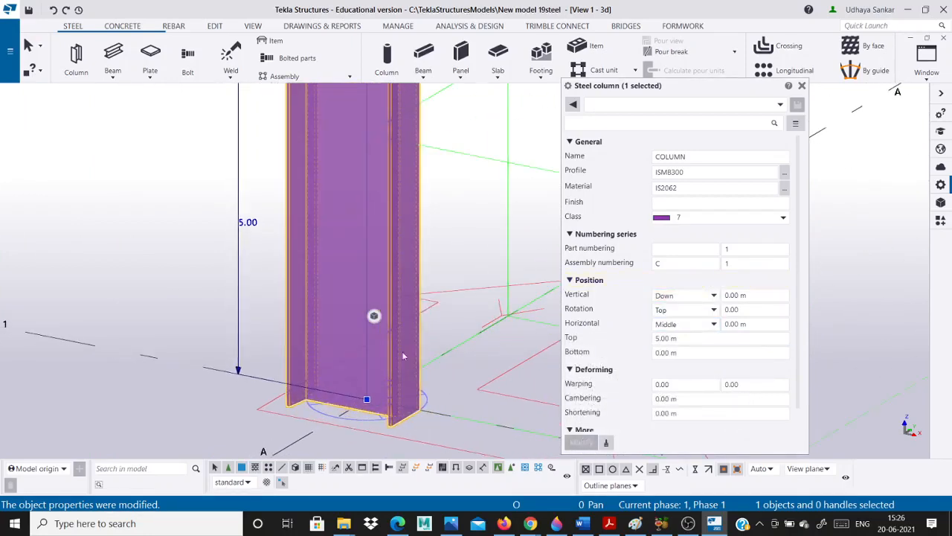
scroll(423, 353, "down", 1)
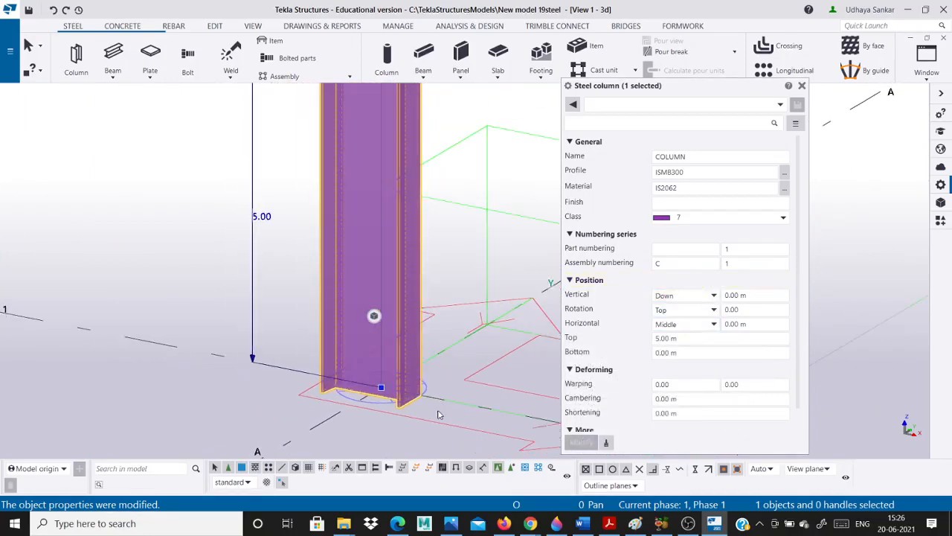
Return the column's vertical position to Middle, apply it, and check the base at the grid intersection.
left_click(685, 296)
left_click(674, 306)
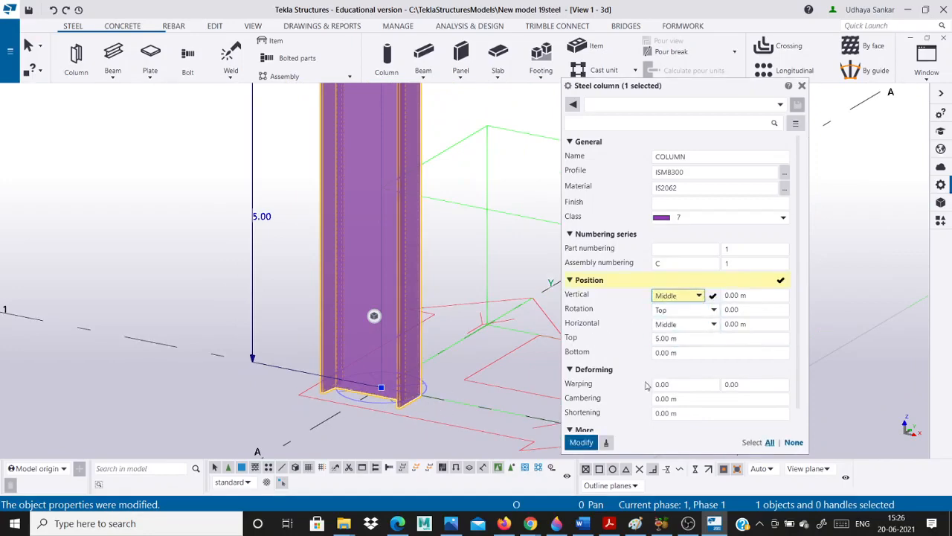
left_click(581, 442)
scroll(386, 402, "up", 2)
scroll(385, 402, "up", 2)
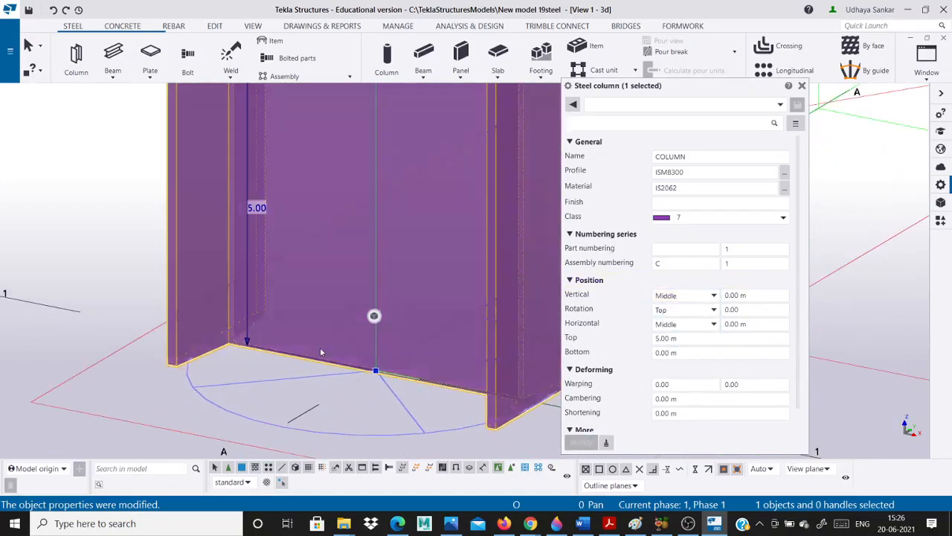
scroll(336, 327, "down", 2)
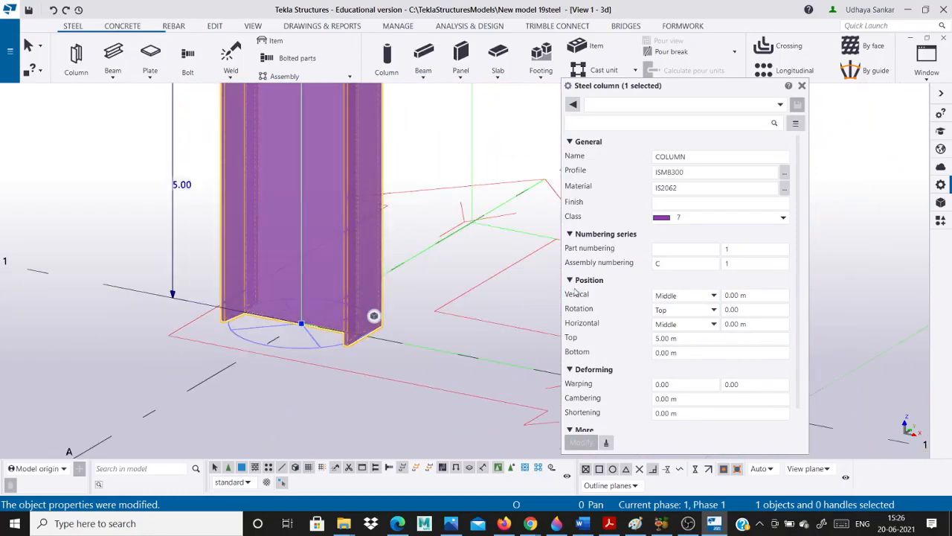
scroll(283, 363, "down", 5)
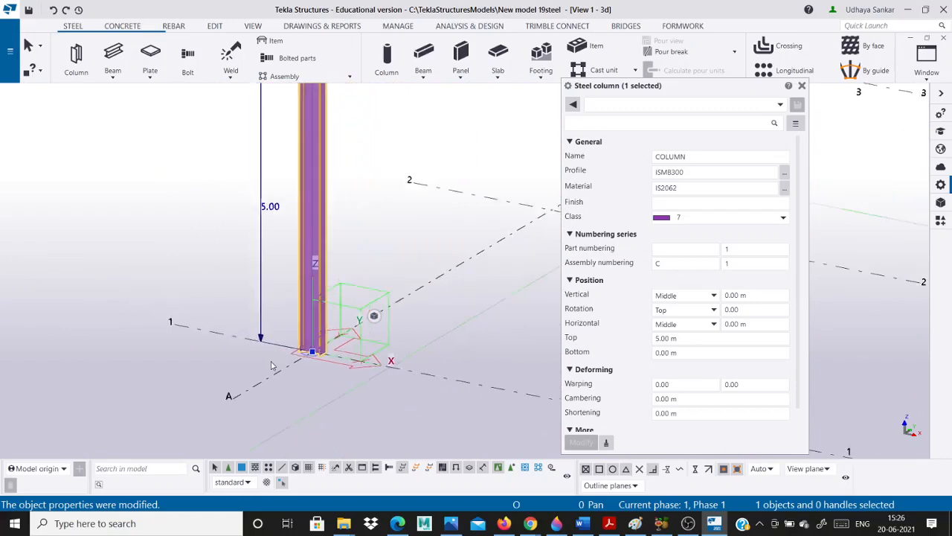
Examine the column's flanges and base in the model against its rotation setting and position offsets.
scroll(272, 366, "up", 3)
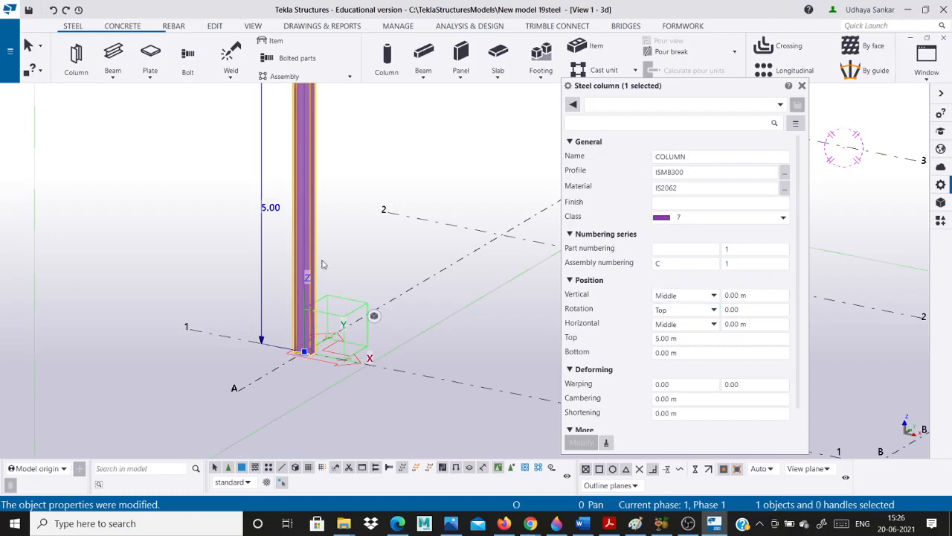
scroll(298, 192, "up", 5)
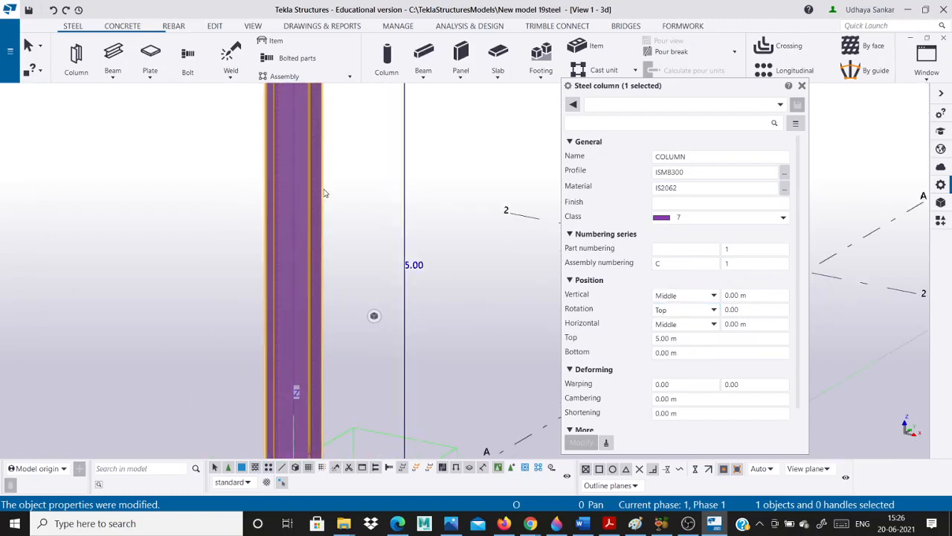
scroll(327, 197, "down", 2)
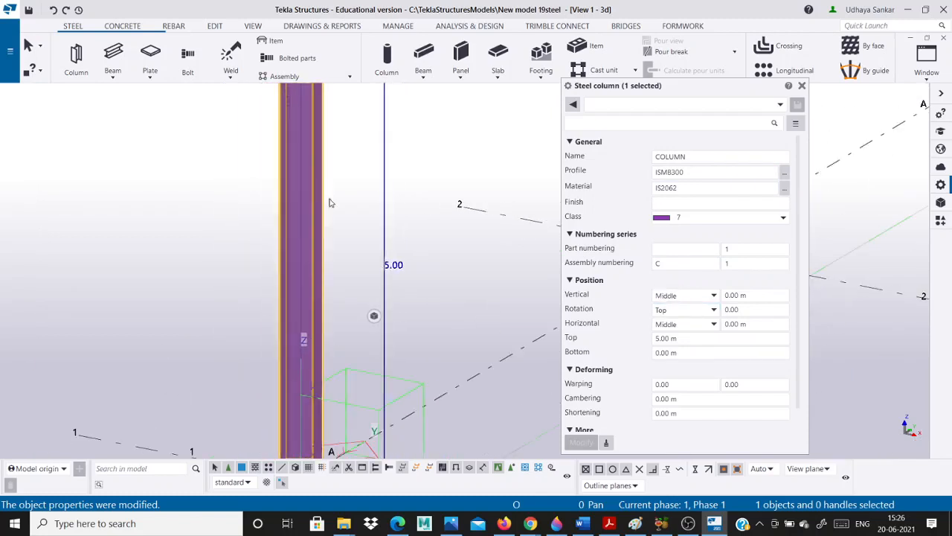
left_click(679, 314)
left_click(680, 315)
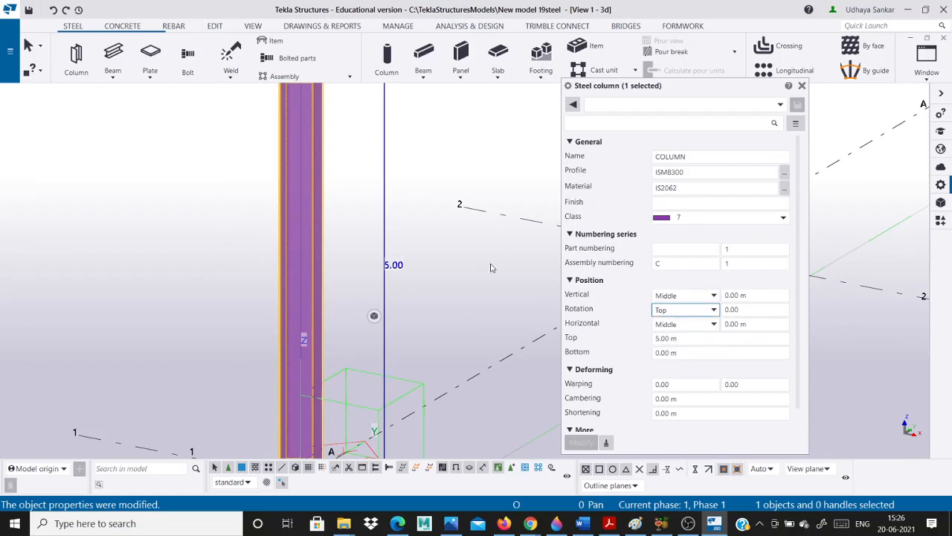
scroll(491, 266, "down", 2)
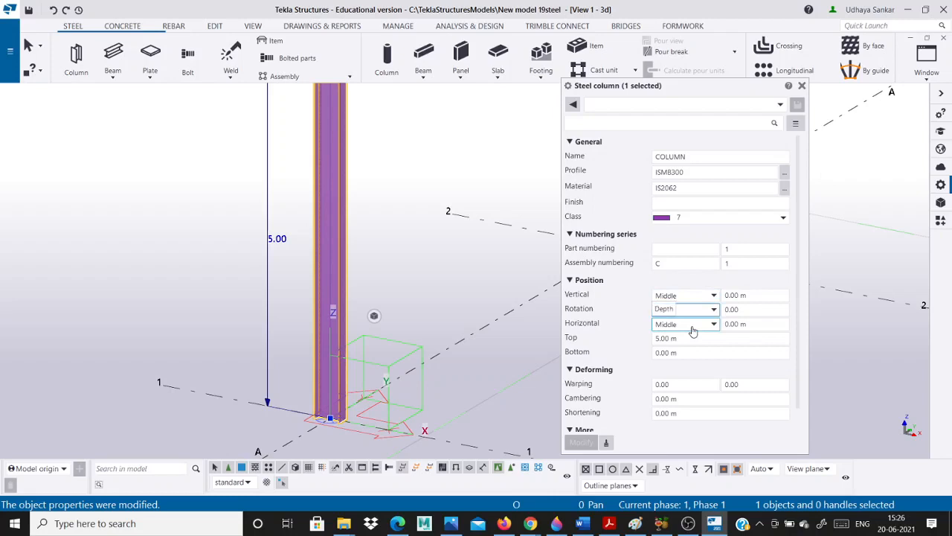
scroll(331, 444, "up", 3)
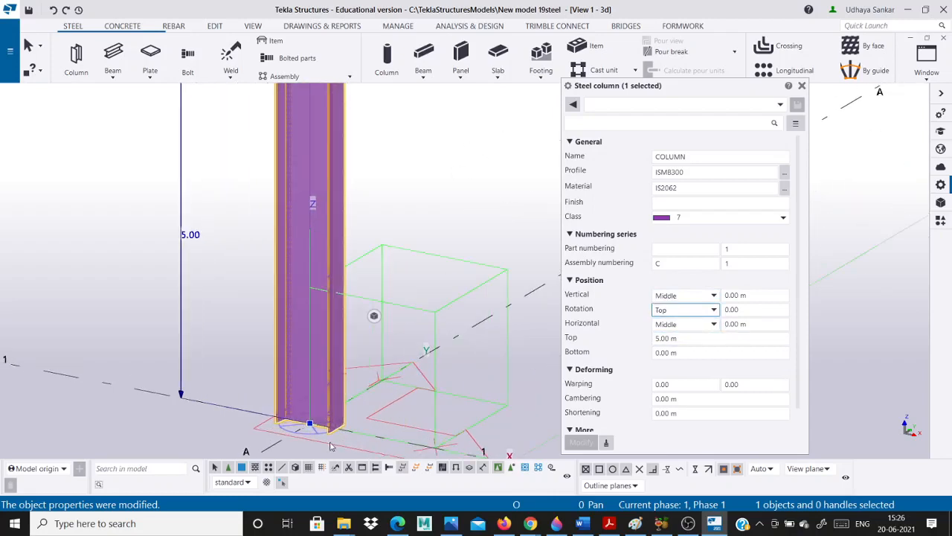
scroll(175, 266, "down", 3)
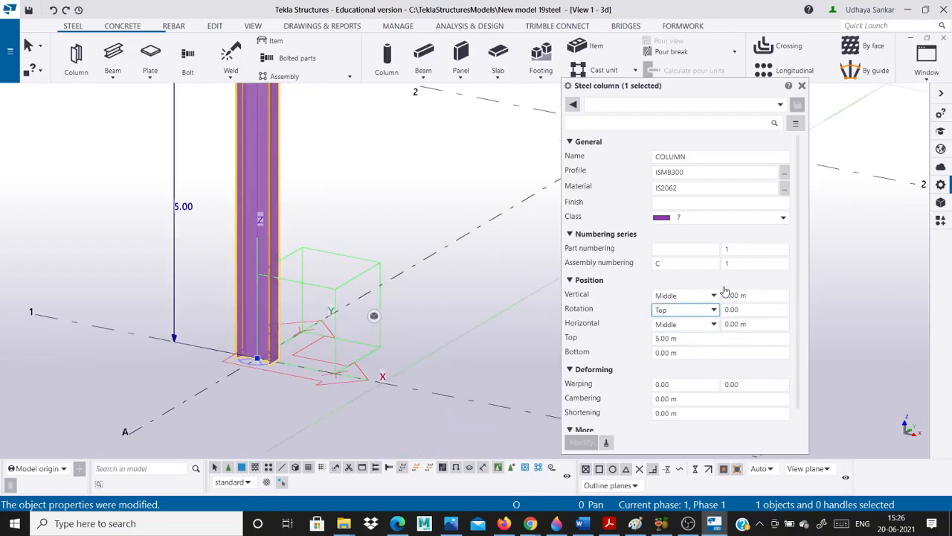
scroll(726, 298, "down", 1)
left_click(747, 300)
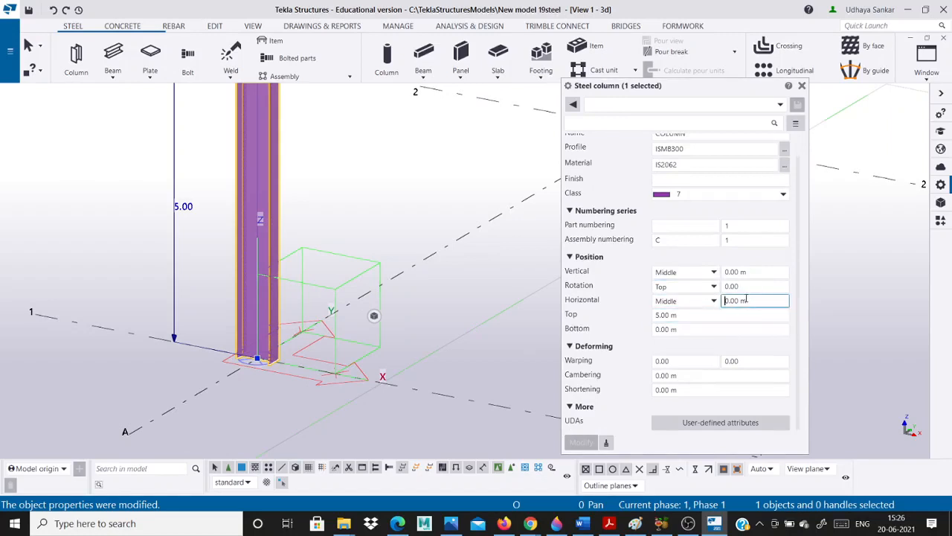
mouse_move(374, 316)
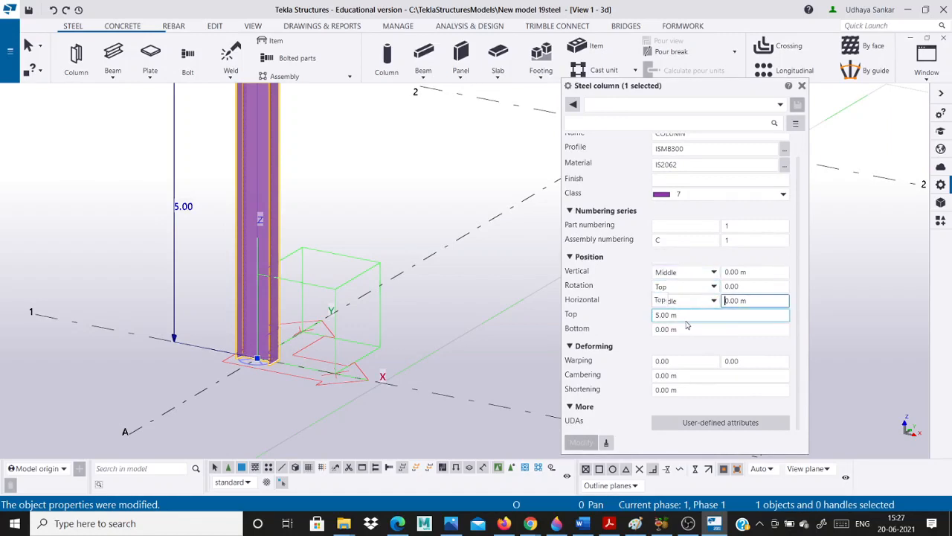
Set the column's bottom level to -2 m, apply it, and check how far the column extends below the grid.
left_click(686, 328)
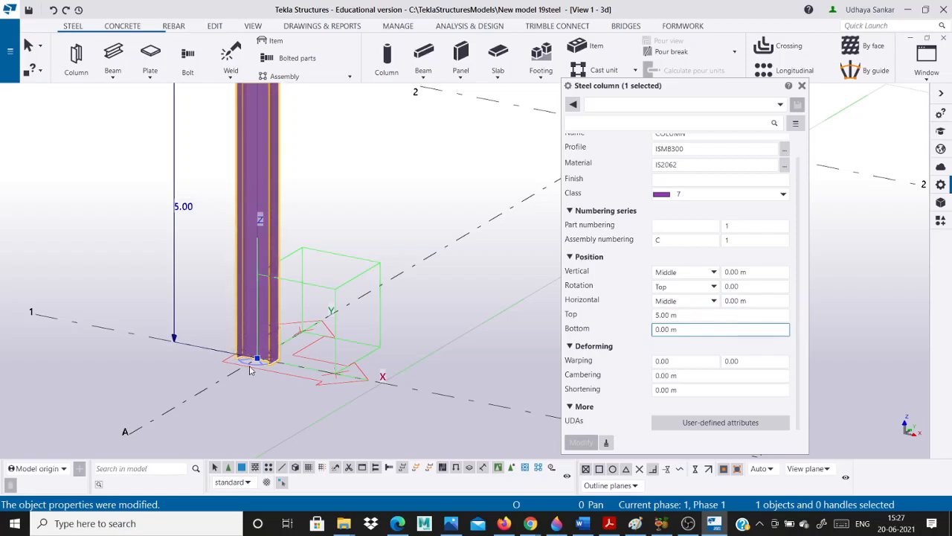
left_click_drag(678, 329, 572, 326)
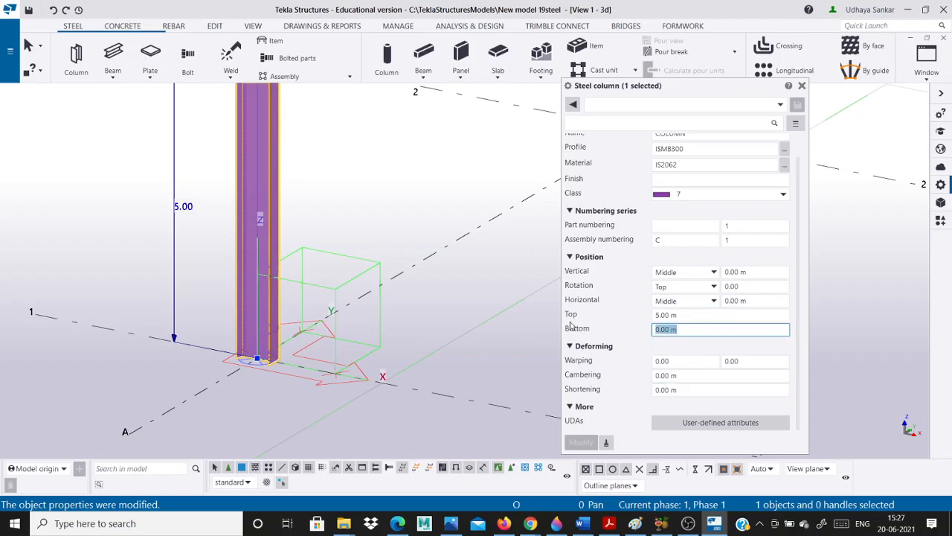
type("-2")
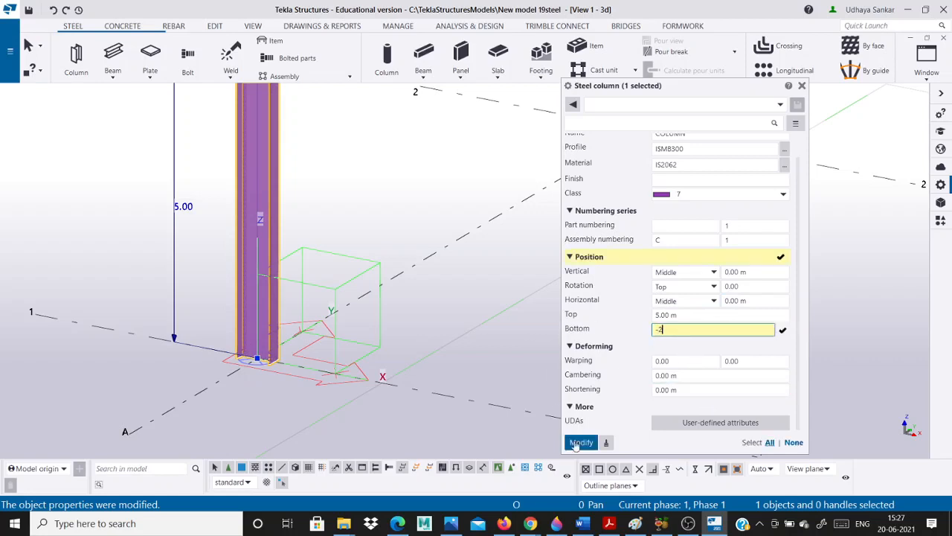
left_click(577, 441)
scroll(259, 233, "down", 4)
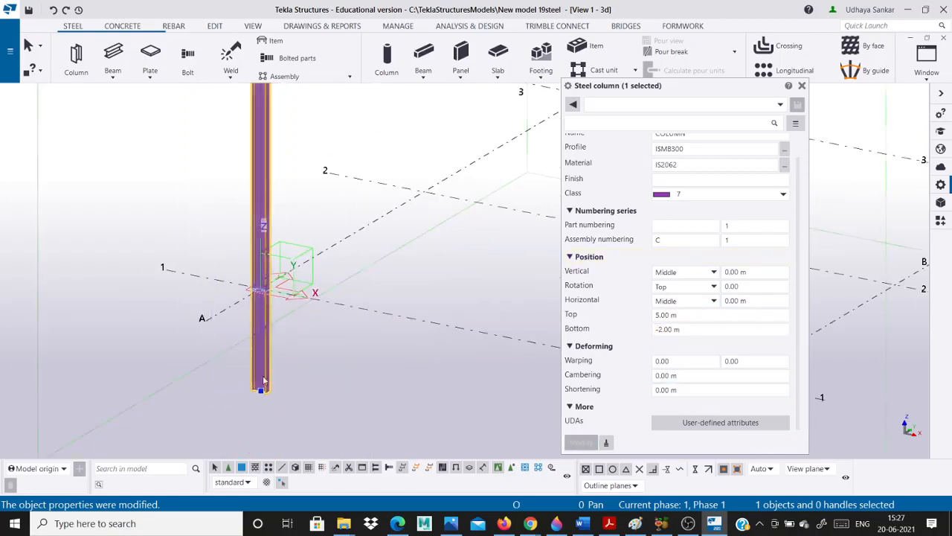
scroll(263, 380, "up", 2)
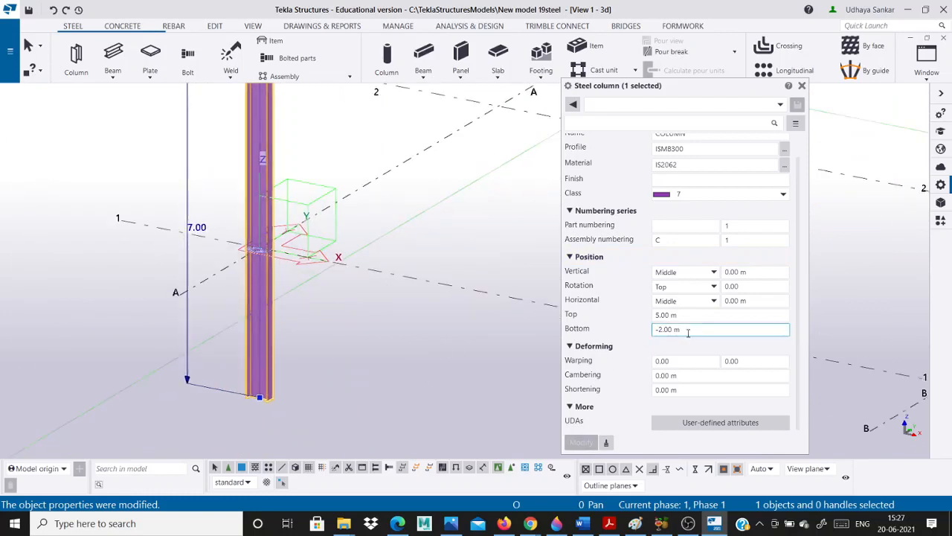
Reset the column's bottom level to 0 m and apply it to the model.
left_click_drag(687, 330, 625, 331)
type("0")
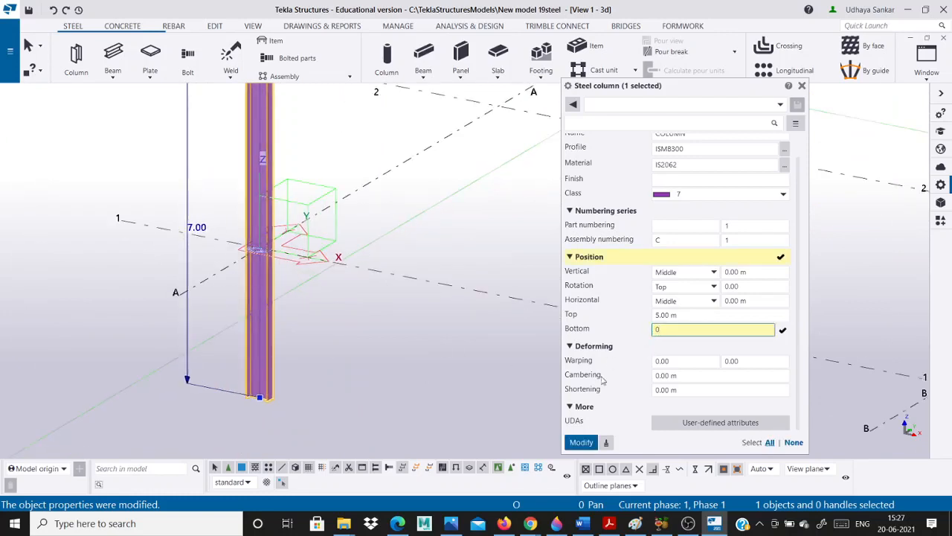
left_click(581, 442)
scroll(257, 149, "down", 4)
scroll(256, 141, "up", 3)
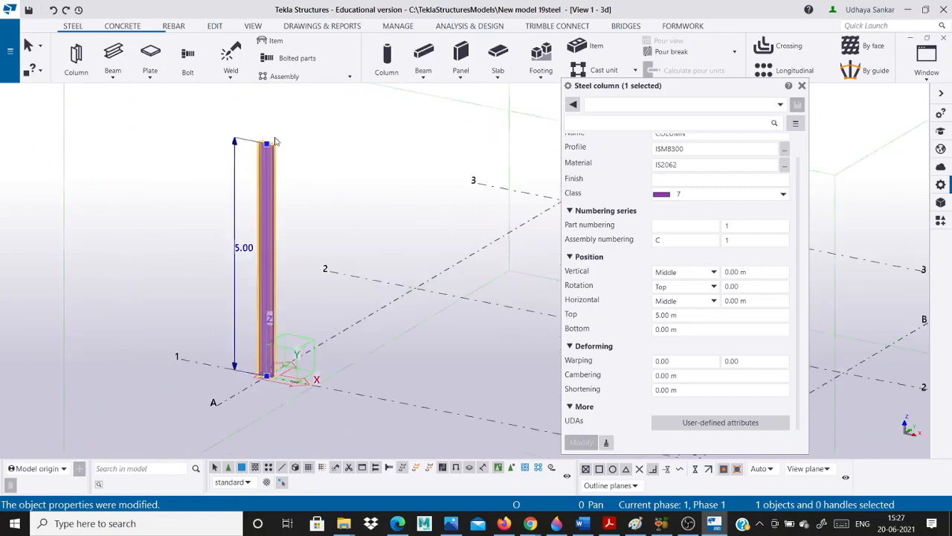
Set the column's top level to 6 m, apply it, and check the column's height in the model.
left_click(683, 315)
left_click_drag(683, 315, 574, 316)
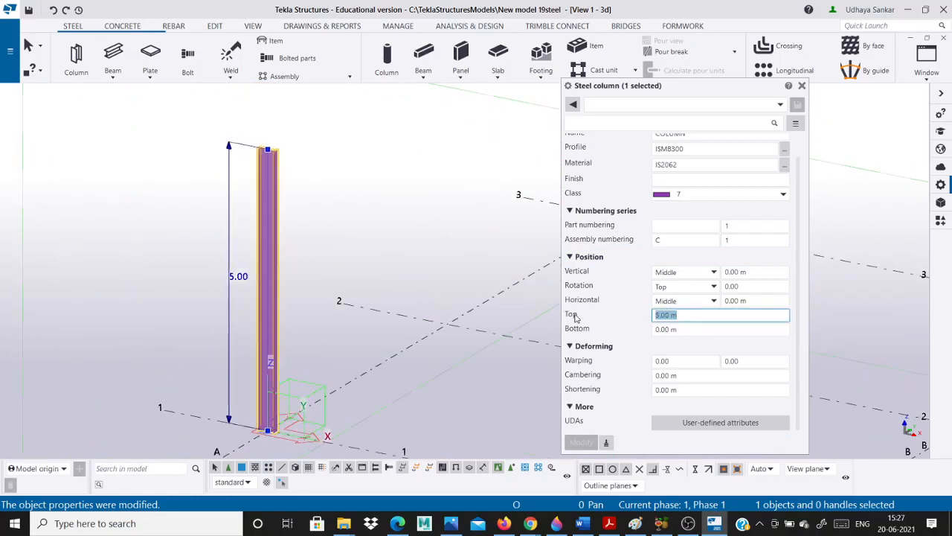
type("6")
left_click(581, 443)
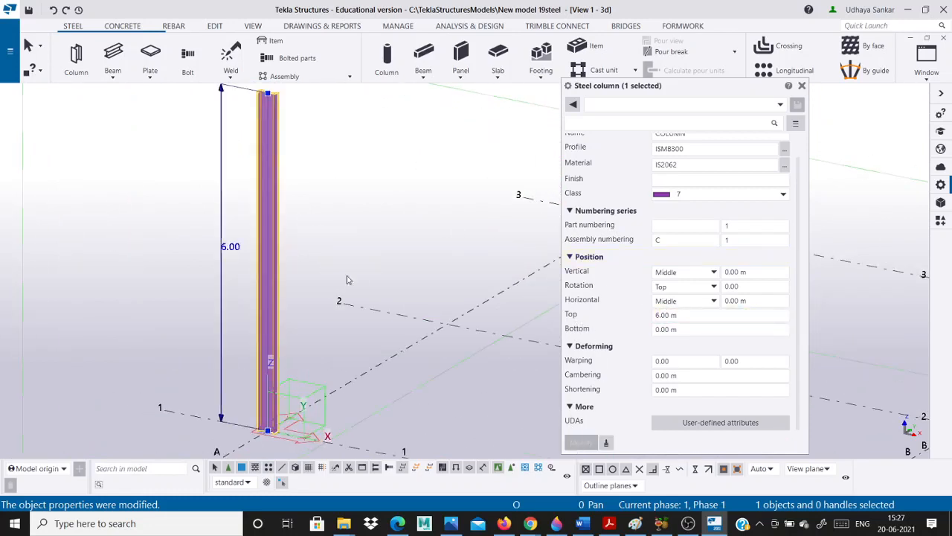
scroll(319, 183, "up", 2)
scroll(287, 121, "down", 1)
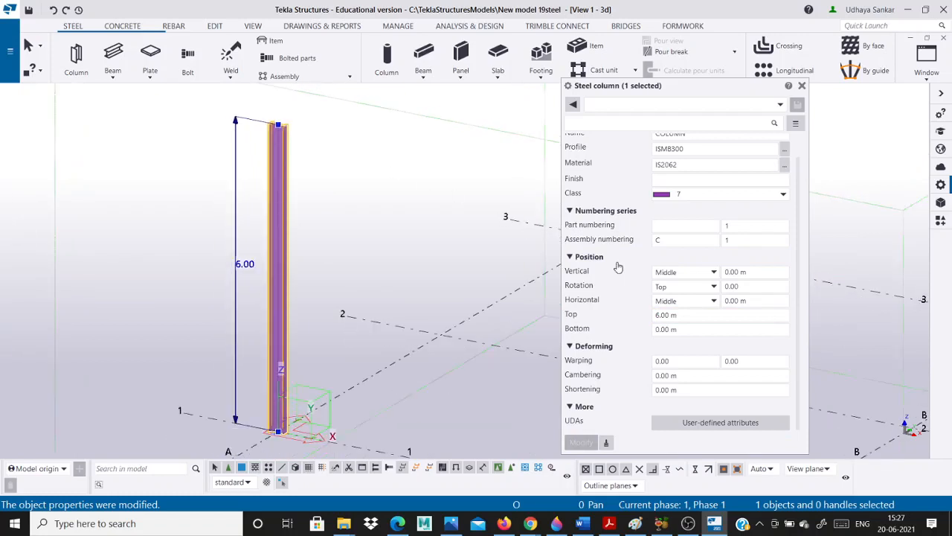
Return the column's top level to 5 m, apply it, then deselect the column and close its properties.
left_click(684, 315)
left_click_drag(684, 314, 641, 319)
type("5")
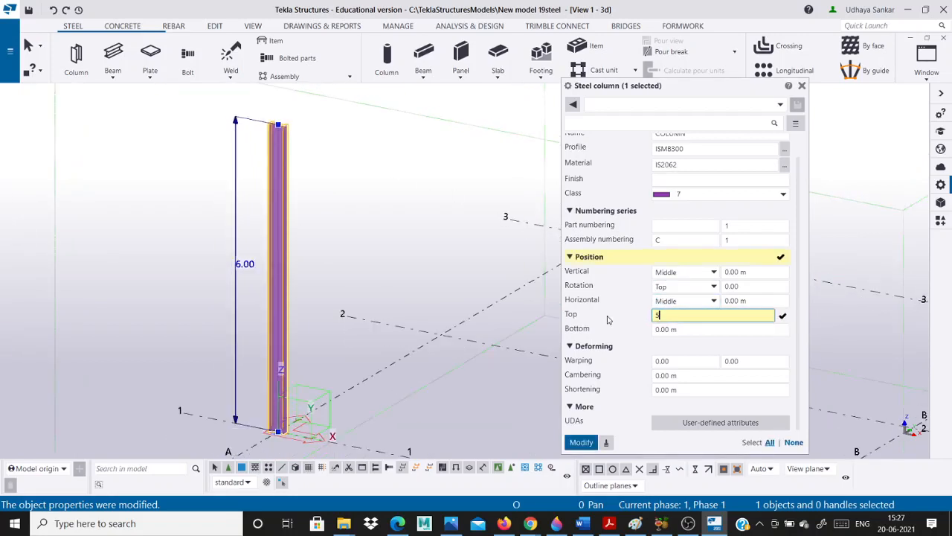
left_click(581, 441)
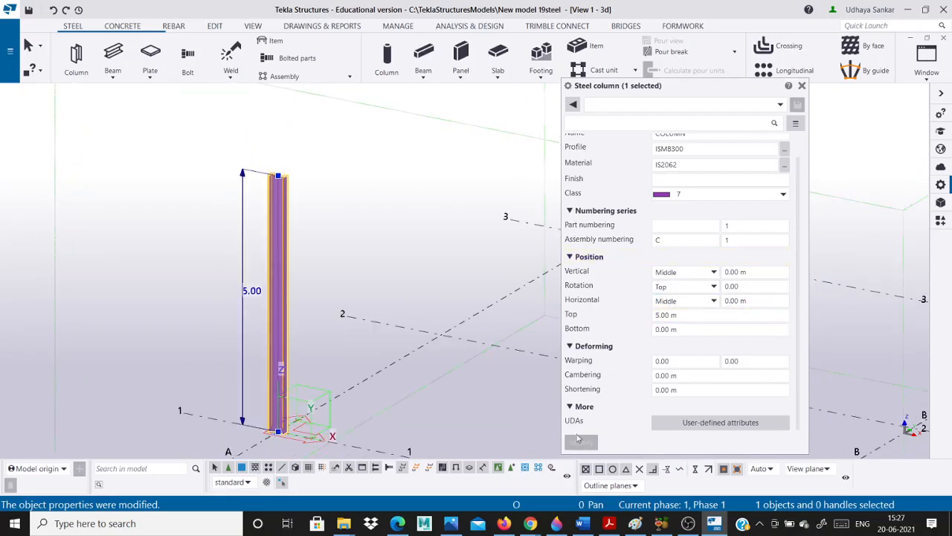
scroll(151, 235, "down", 2)
left_click(191, 229)
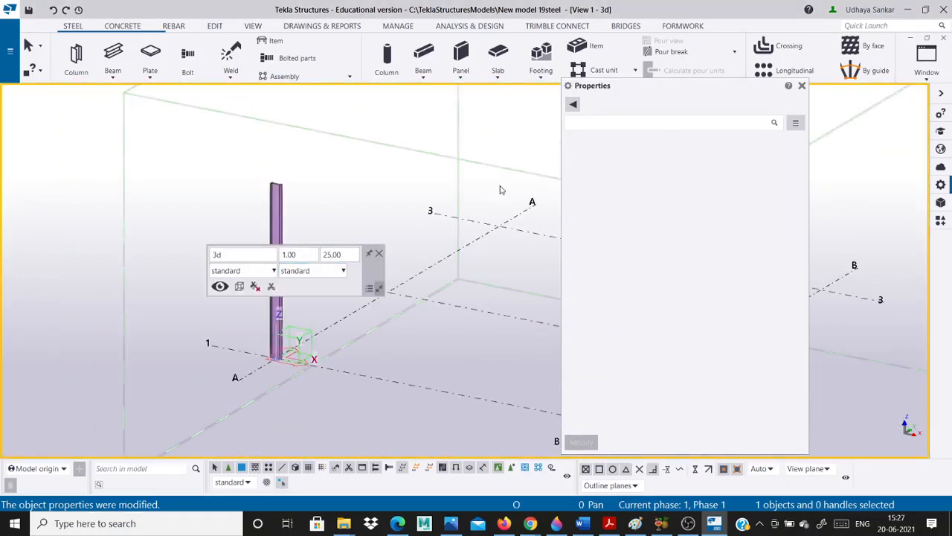
left_click(802, 87)
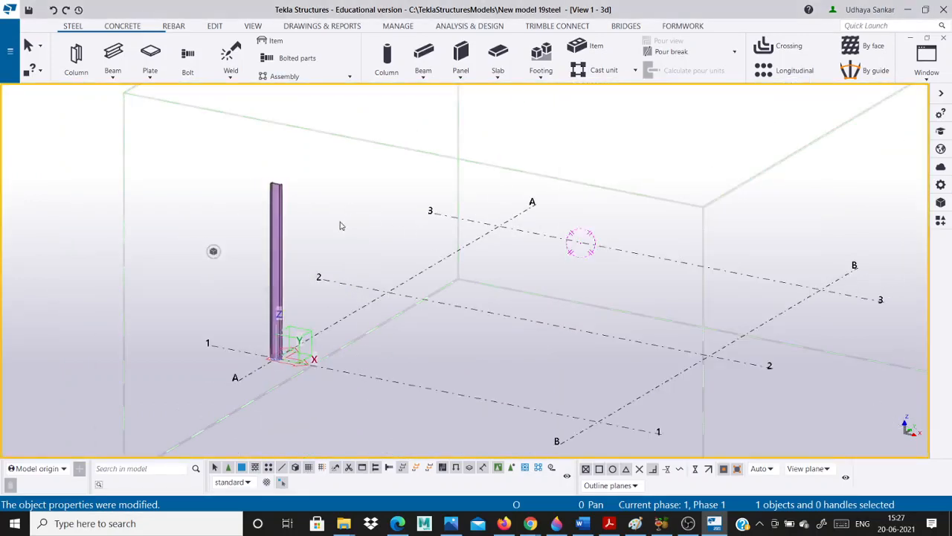
Set the first Warping value of the column at grid A-1 to 5, apply it, and inspect the column's shape up close.
double_click(279, 221)
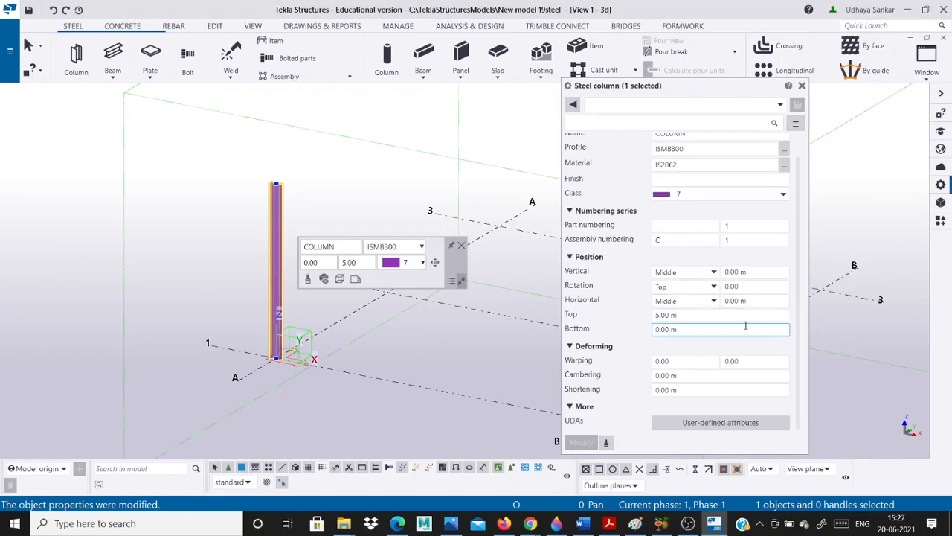
left_click(692, 357)
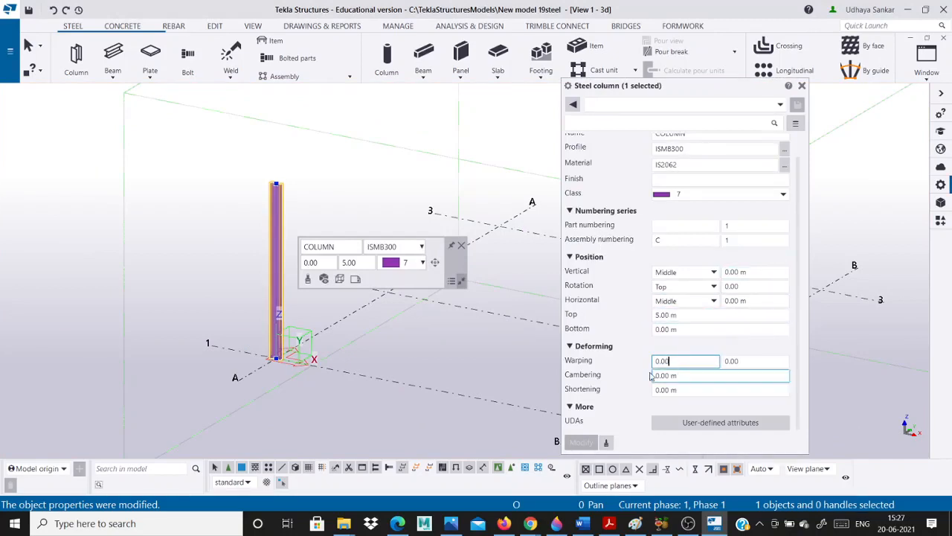
left_click(658, 389)
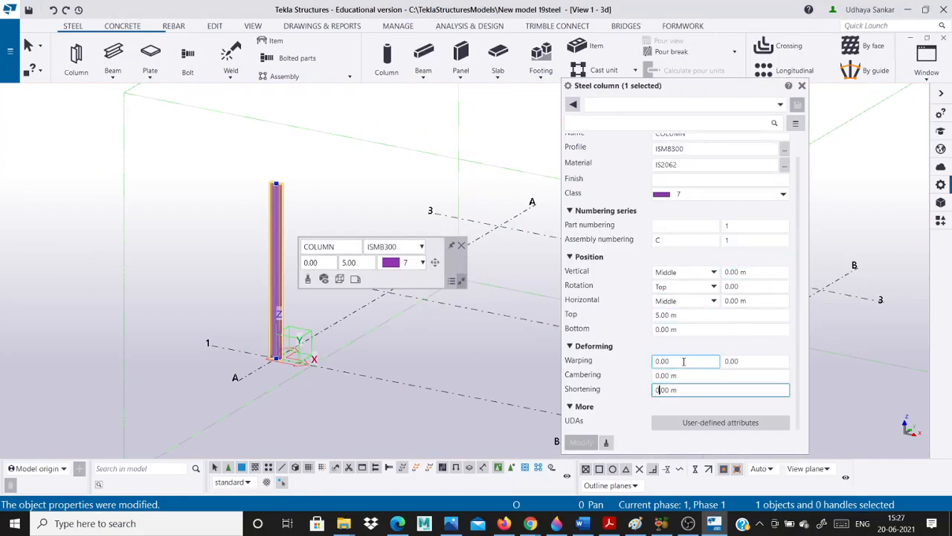
left_click_drag(683, 361, 649, 361)
type("5")
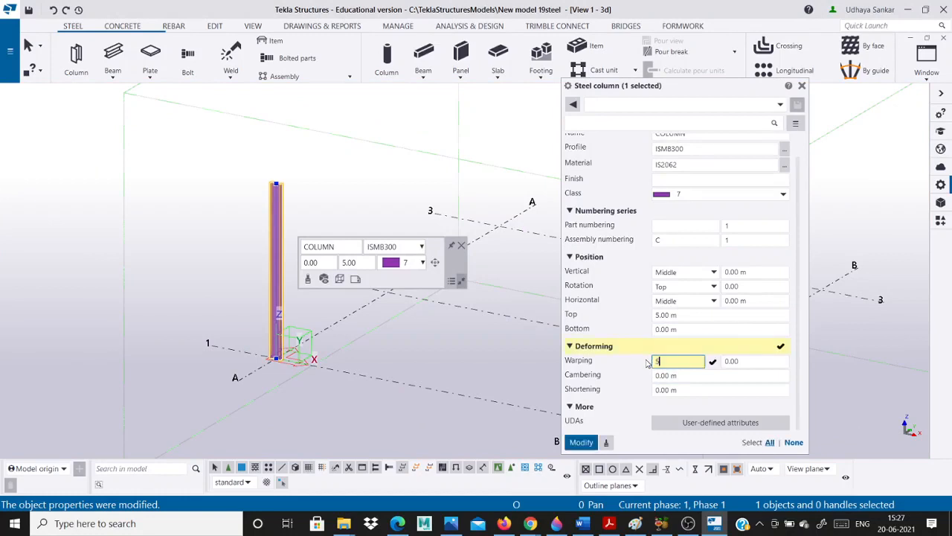
left_click(581, 442)
scroll(268, 292, "up", 2)
scroll(268, 291, "up", 3)
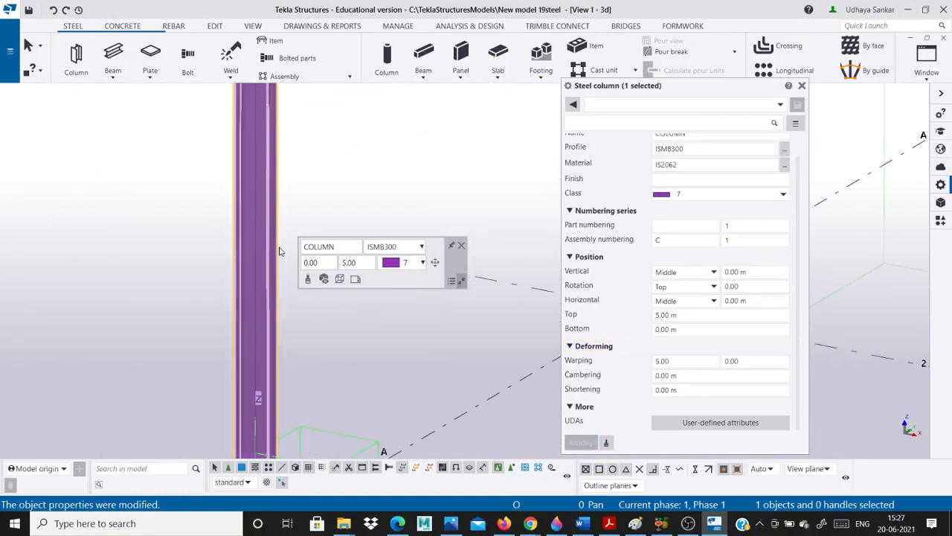
scroll(279, 253, "down", 3)
Reset the column's first Warping value to 0, apply it to the model, and deselect the column.
left_click_drag(684, 361, 575, 363)
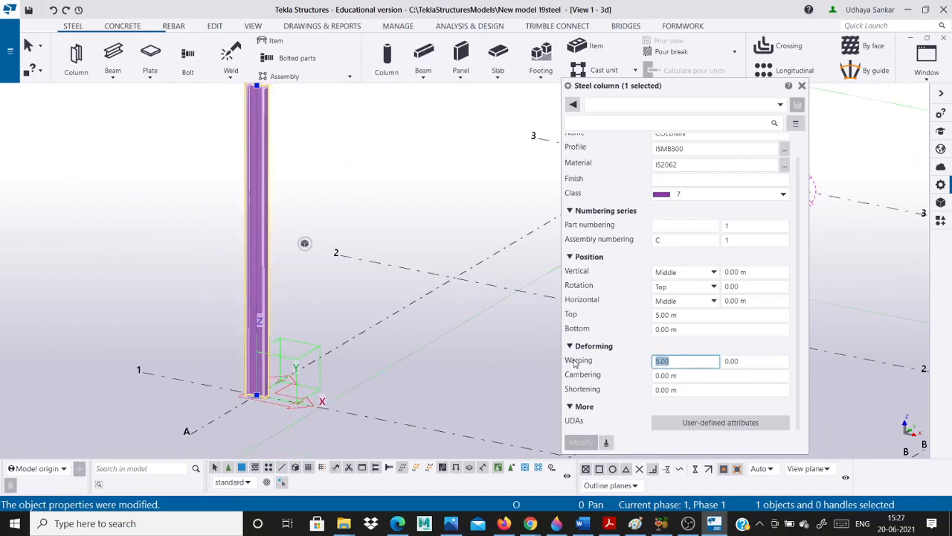
type("0")
left_click(581, 442)
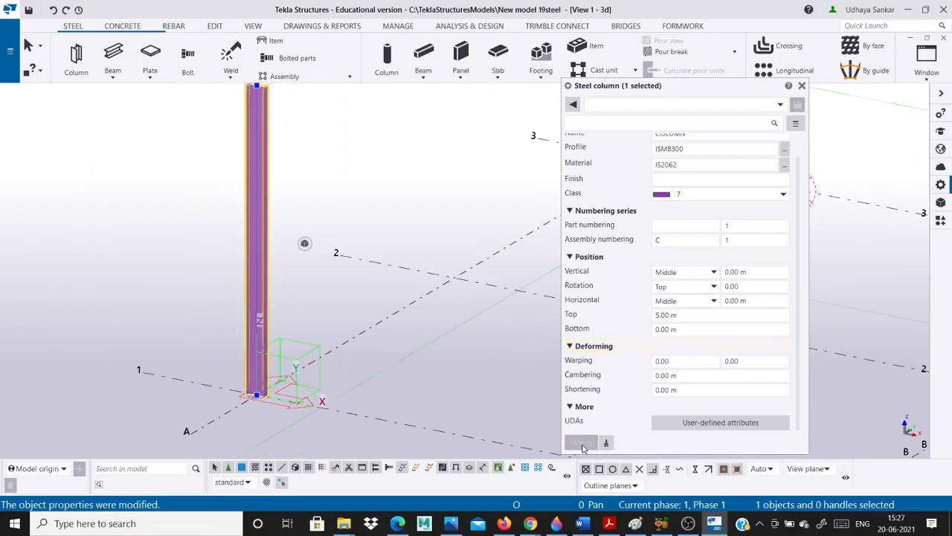
scroll(367, 257, "down", 1)
left_click(186, 170)
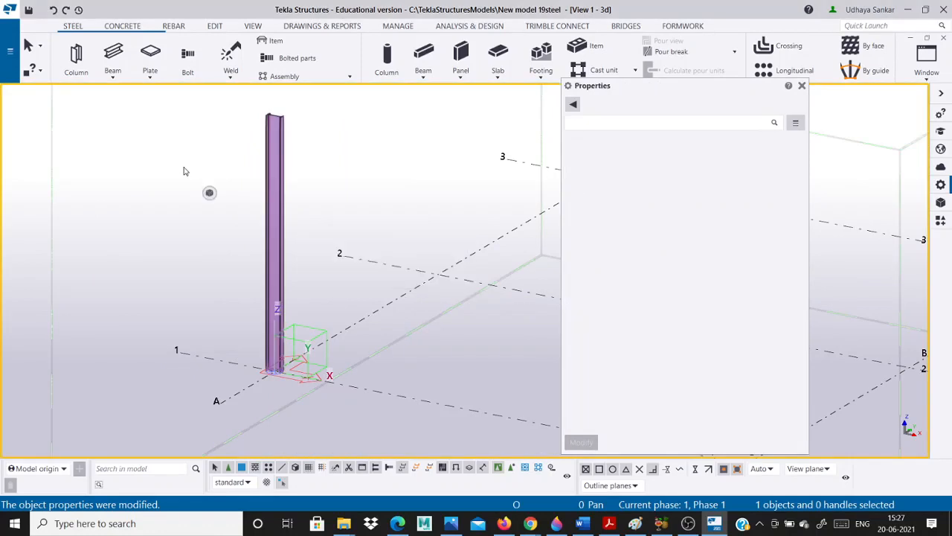
Review the properties of the column at grid A-1, including its profile and levels, close them, and check the column's height in the model.
left_click(271, 259)
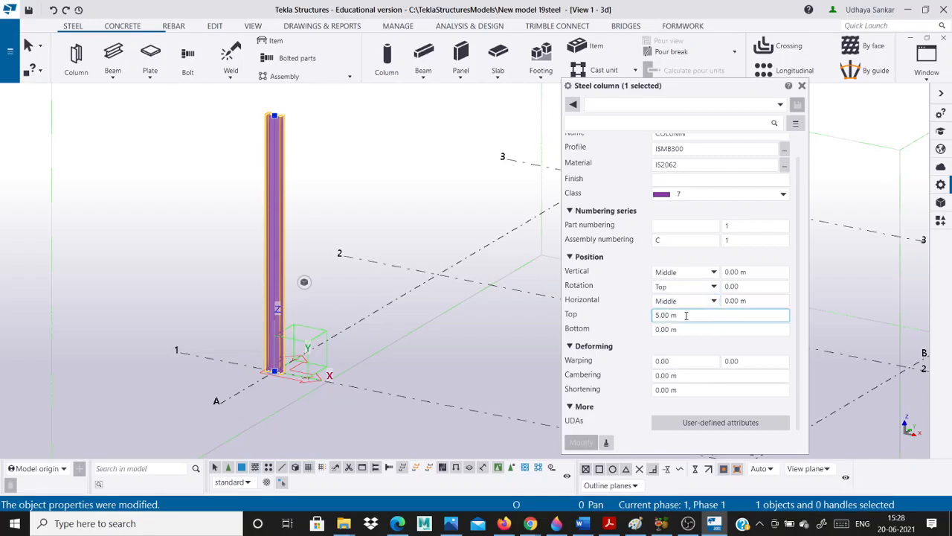
scroll(680, 315, "up", 1)
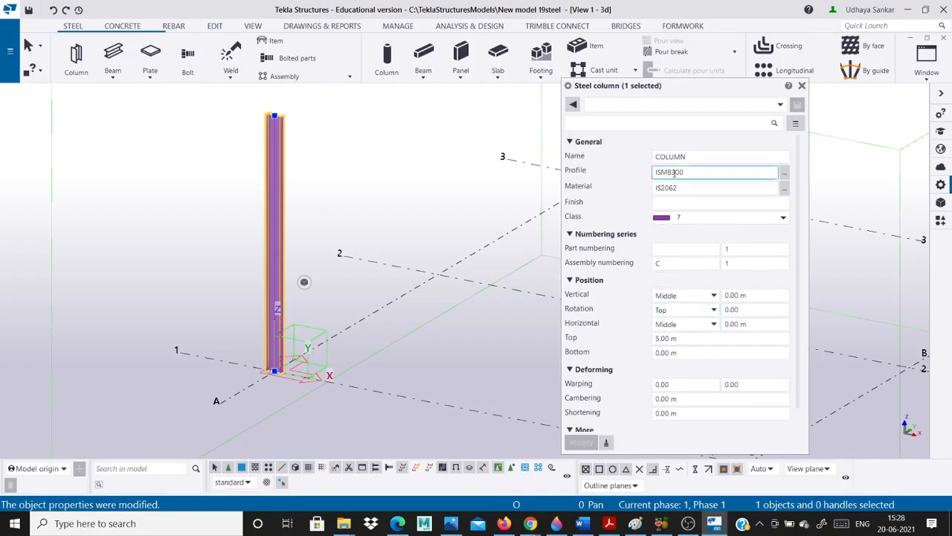
left_click(801, 88)
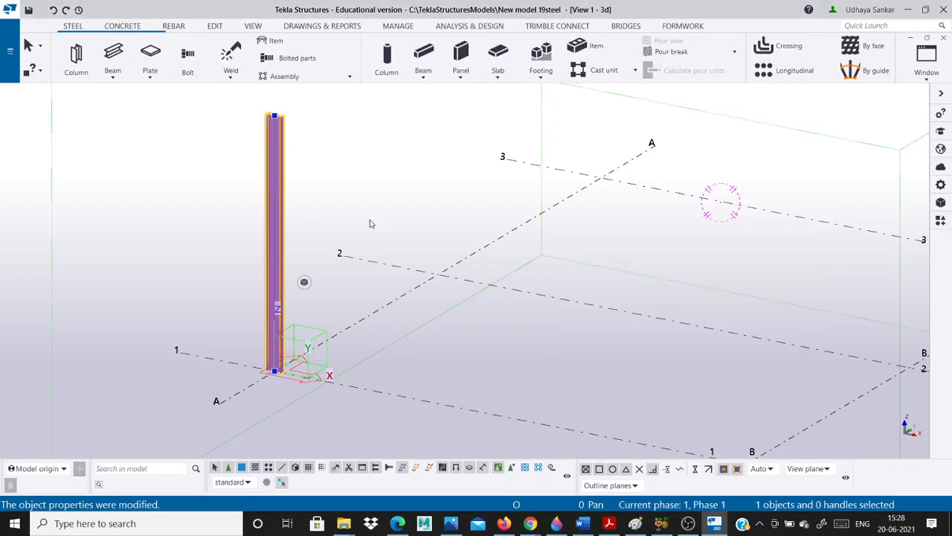
scroll(208, 228, "down", 3)
scroll(223, 245, "up", 3)
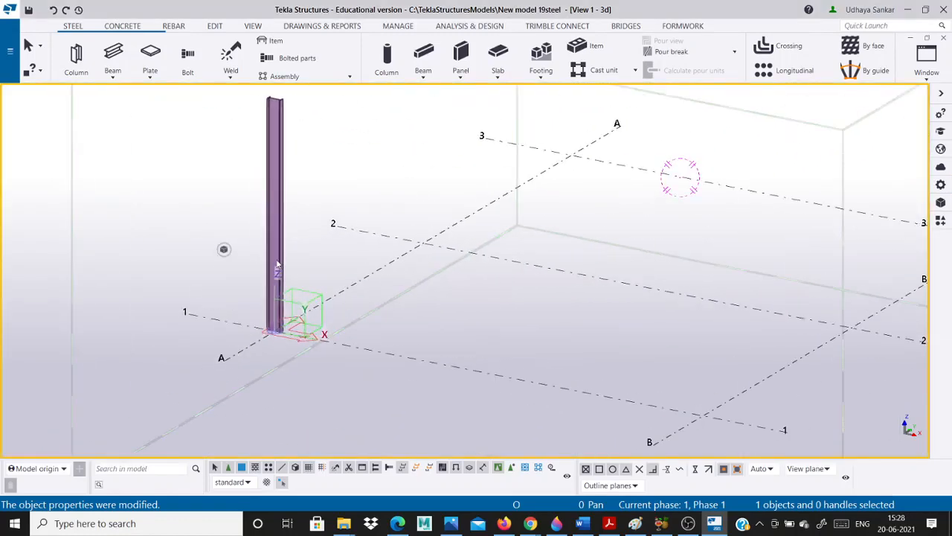
left_click(281, 249)
scroll(281, 249, "down", 1)
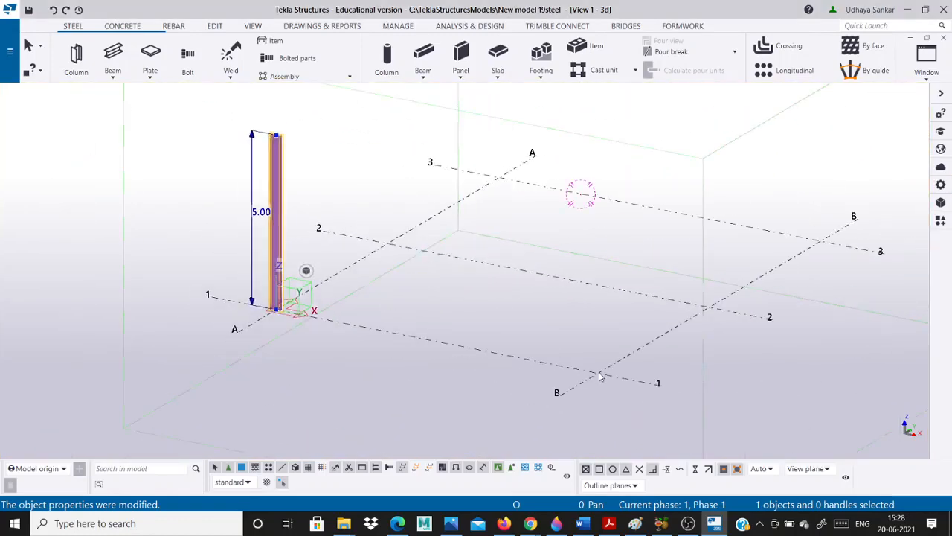
Place a second steel column at the intersection of grid lines B and 1, then end the column command.
left_click(76, 54)
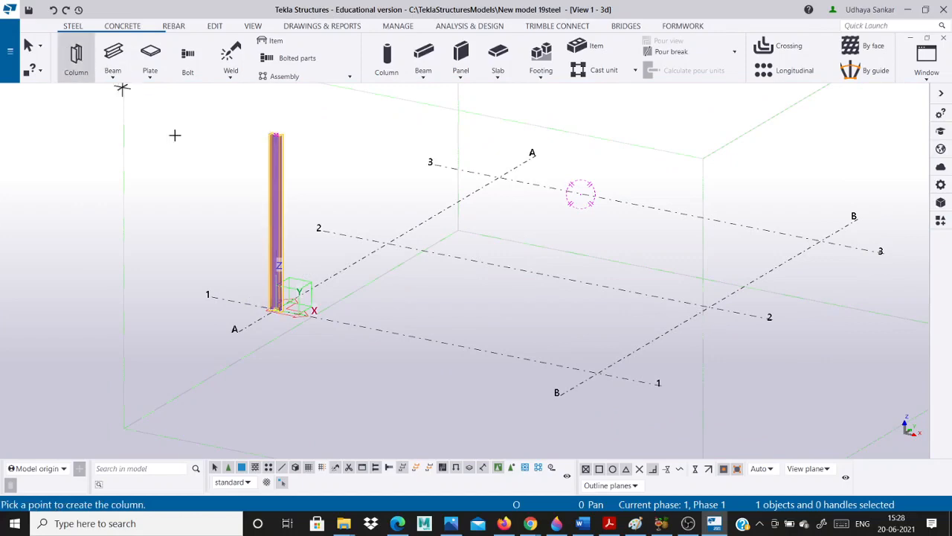
left_click(597, 373)
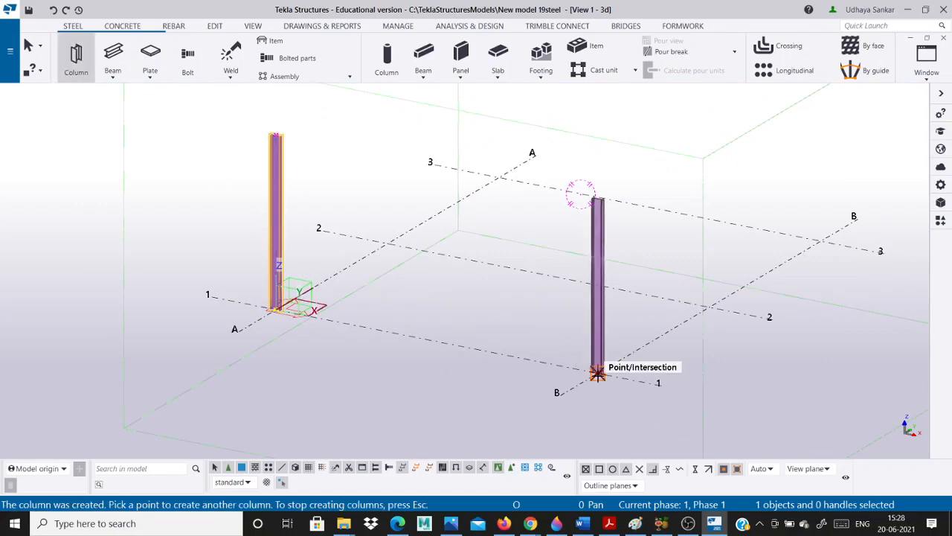
scroll(436, 331, "down", 2)
scroll(564, 318, "up", 3)
scroll(564, 318, "down", 3)
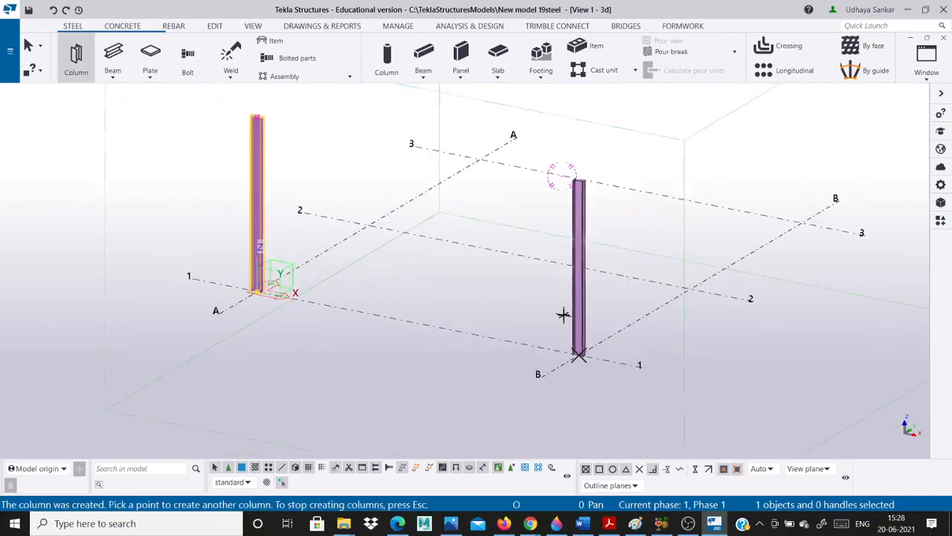
scroll(308, 293, "up", 3)
key("Escape")
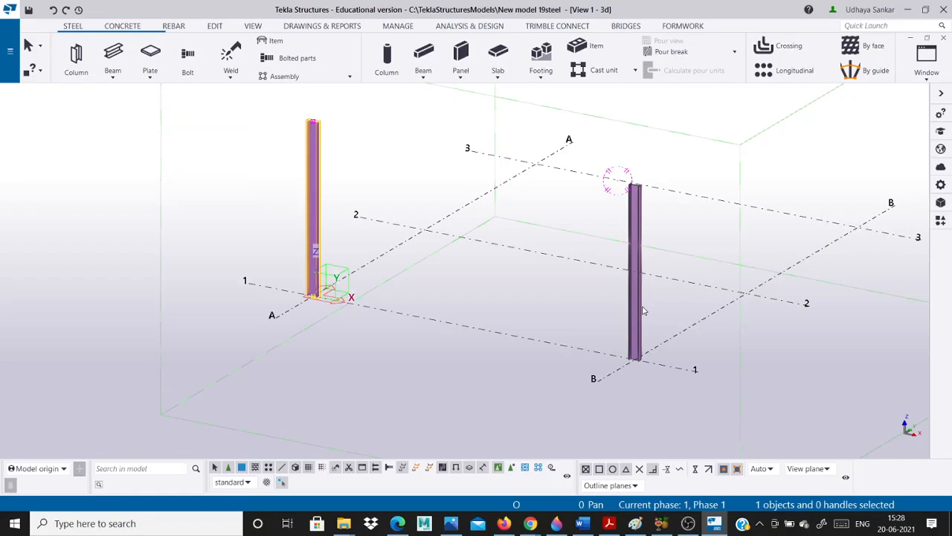
Compare the column span in the hand-drawn sketch in Photos with the spacing between grid lines A and B in Tekla Structures.
scroll(301, 124, "up", 3)
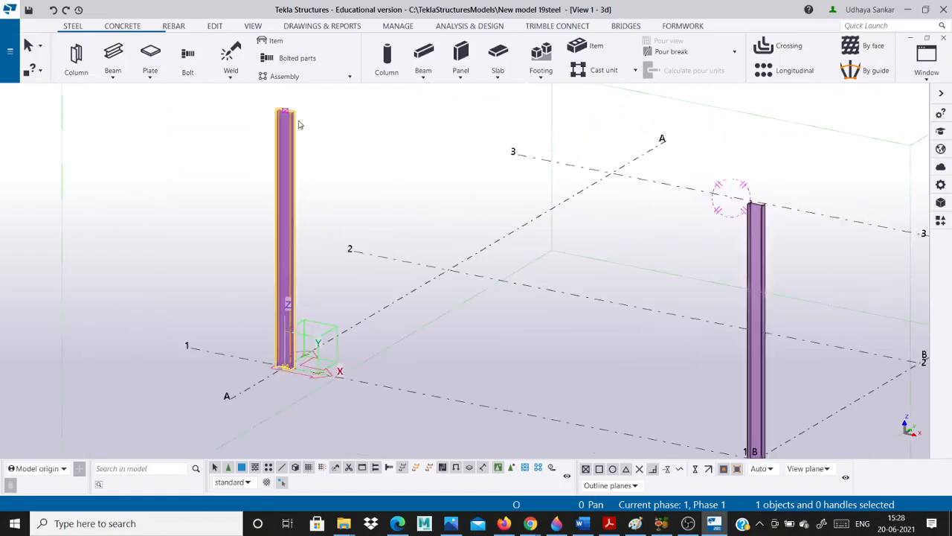
scroll(300, 167, "down", 5)
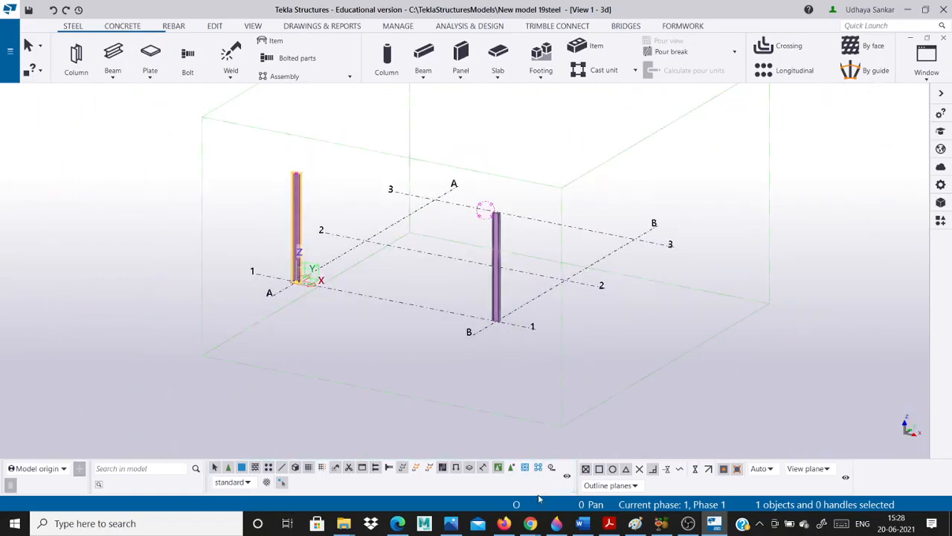
left_click(451, 523)
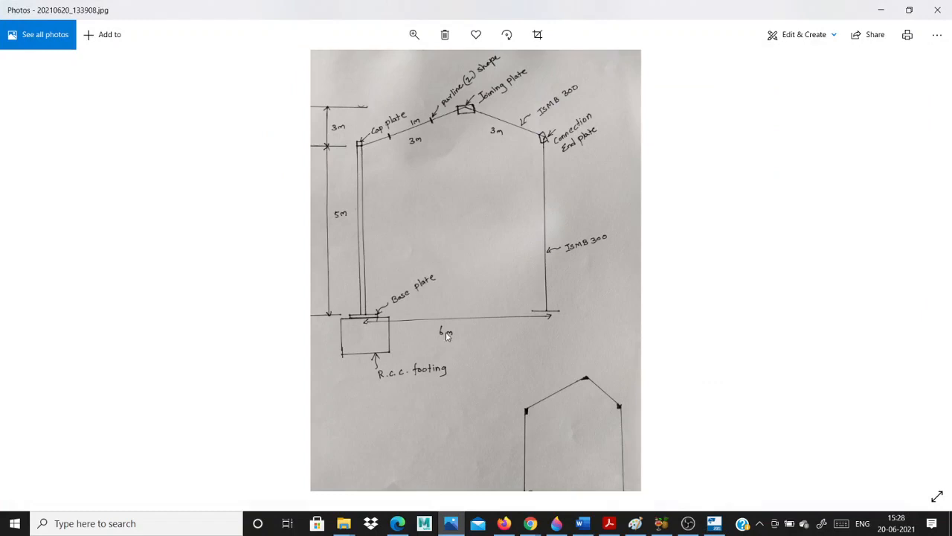
left_click(881, 10)
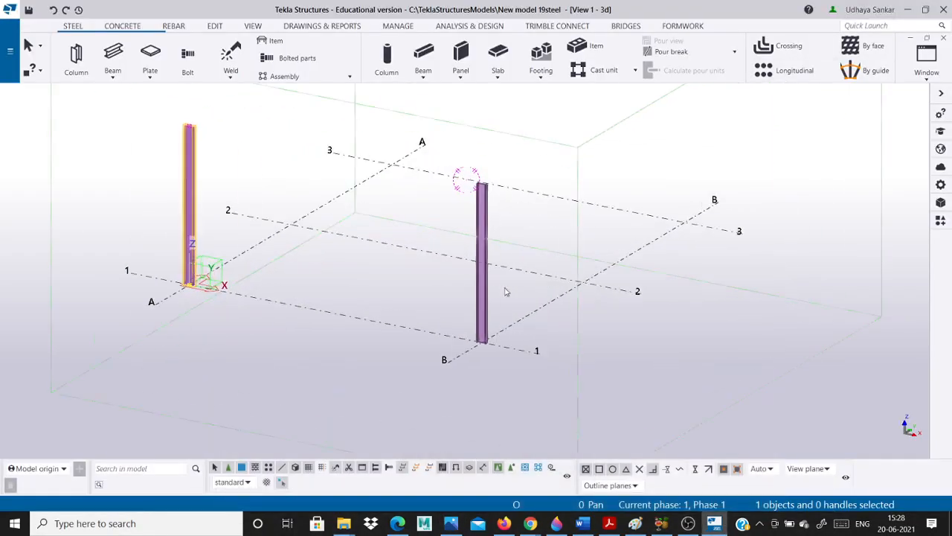
left_click(528, 318)
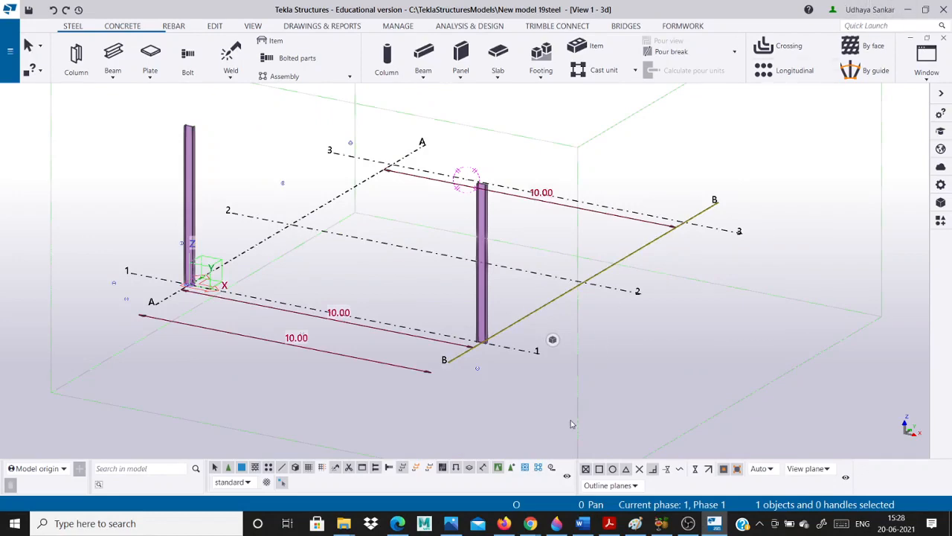
left_click(451, 523)
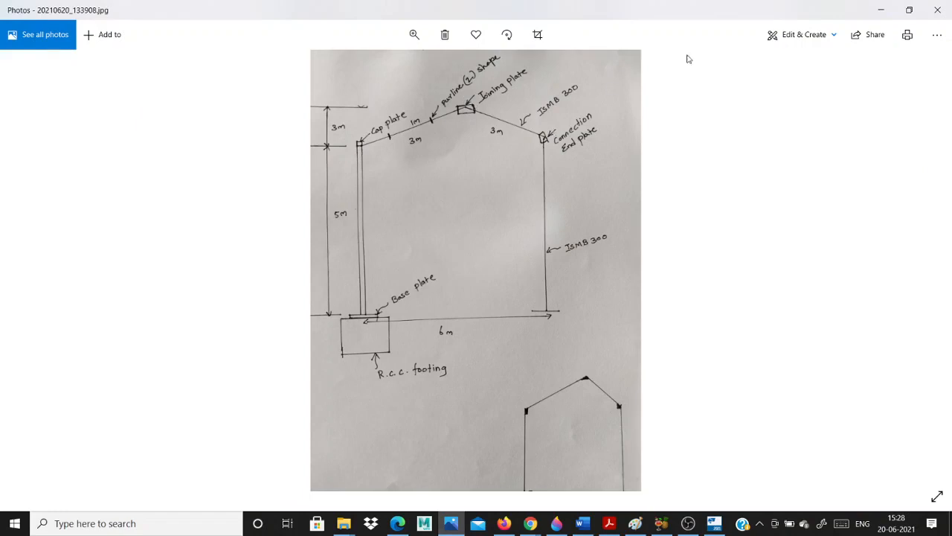
left_click(881, 9)
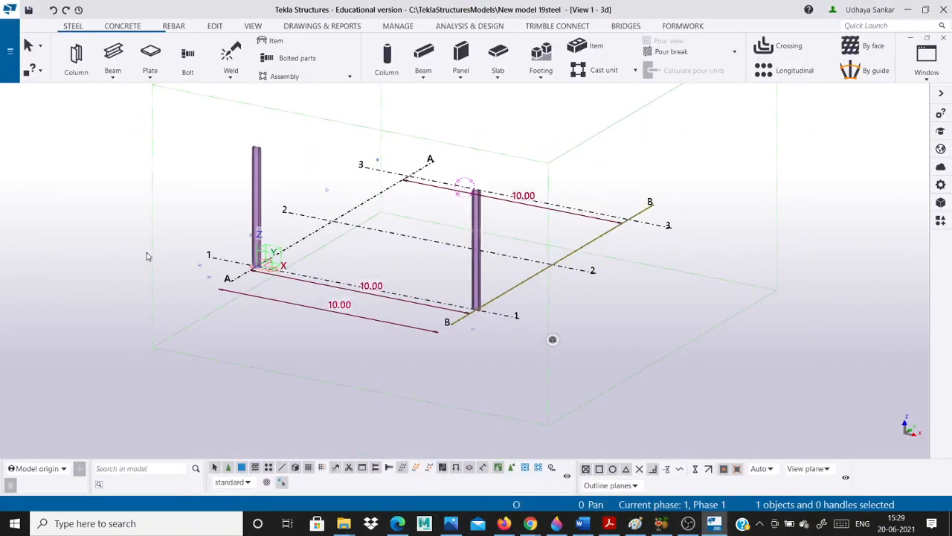
Switch to the GRID @1 elevation view and check both column tops against the +5000 level.
scroll(201, 178, "up", 3)
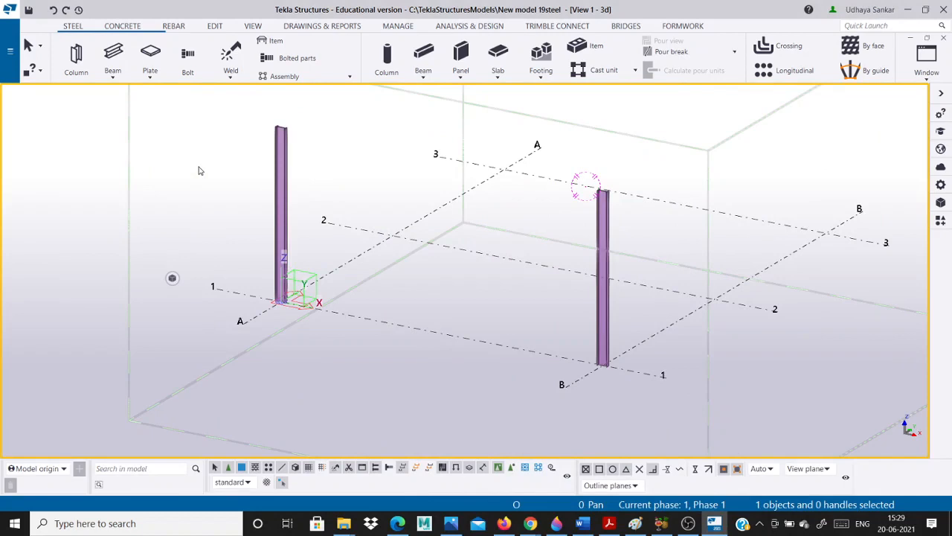
left_click(921, 75)
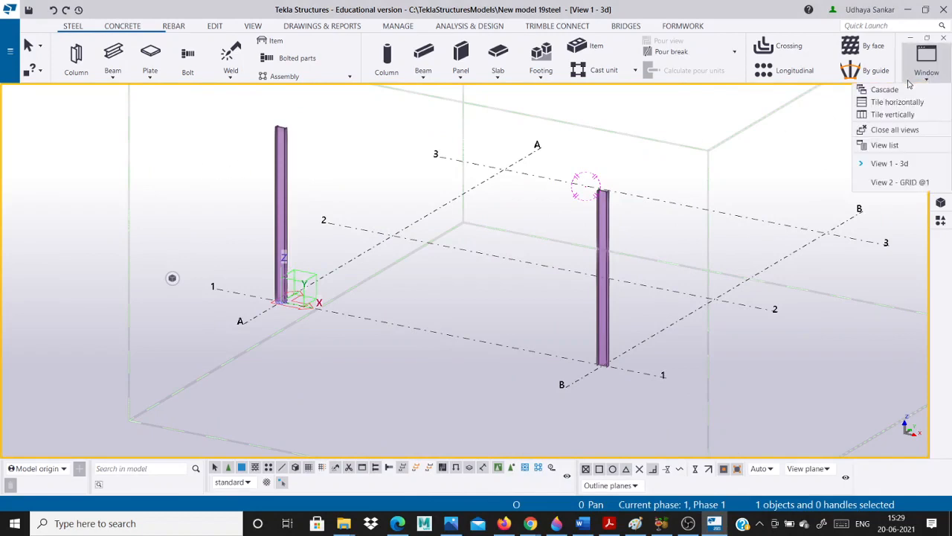
left_click(897, 182)
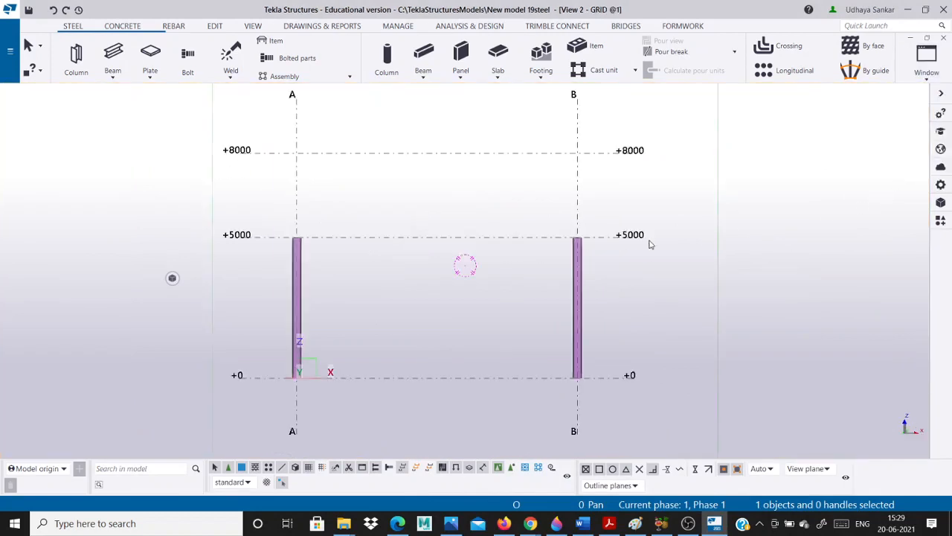
scroll(282, 223, "up", 1)
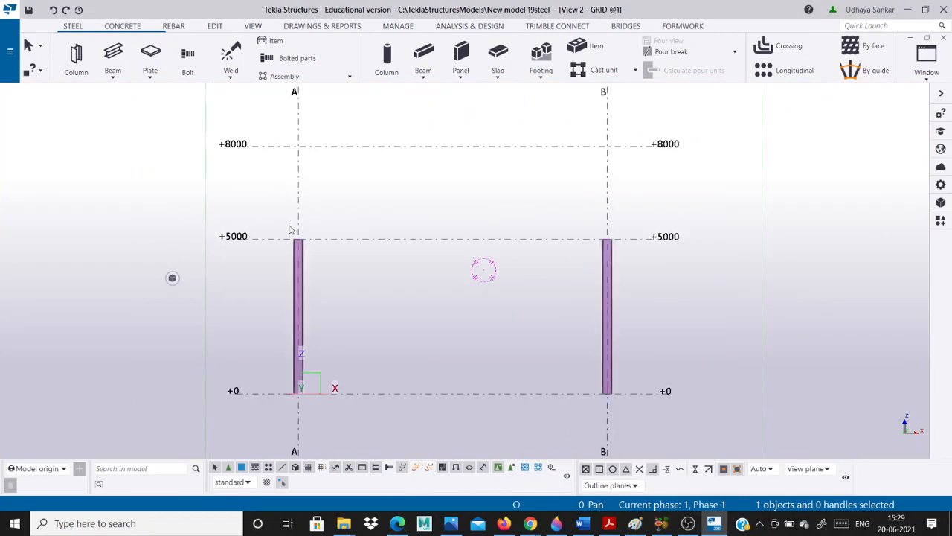
scroll(305, 242, "up", 4)
scroll(308, 244, "down", 3)
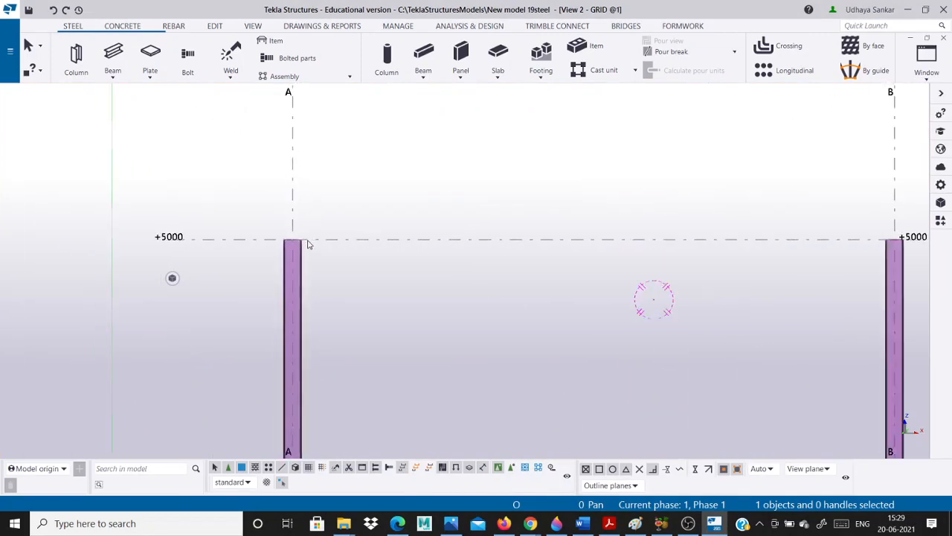
scroll(308, 244, "down", 1)
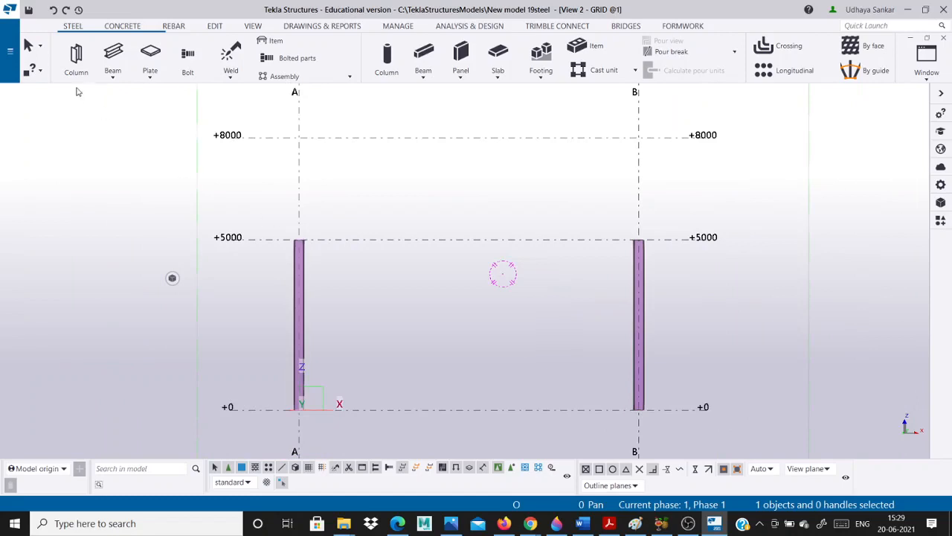
Create a steel beam rafter from the inner top corner of the grid A column to the +8000 level midway between grids A and B.
left_click(110, 75)
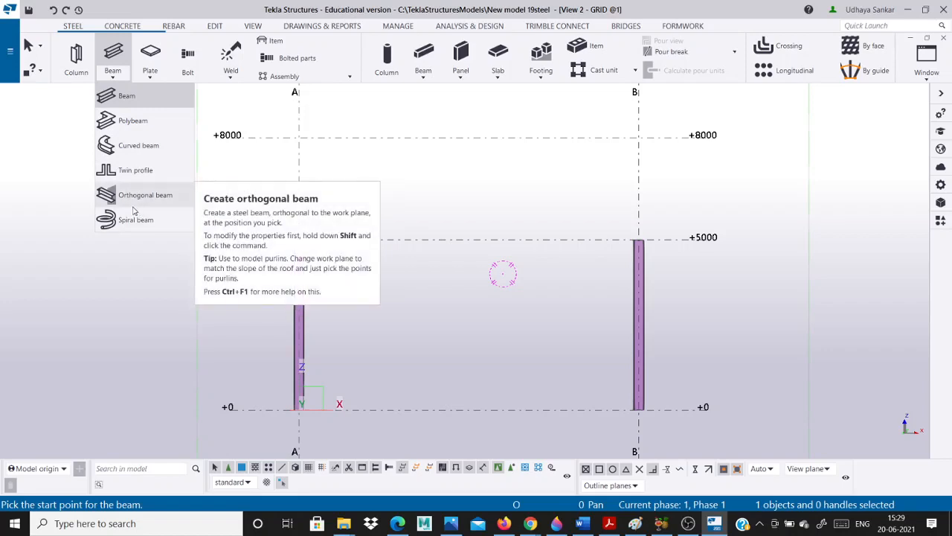
left_click(149, 95)
scroll(270, 215, "up", 5)
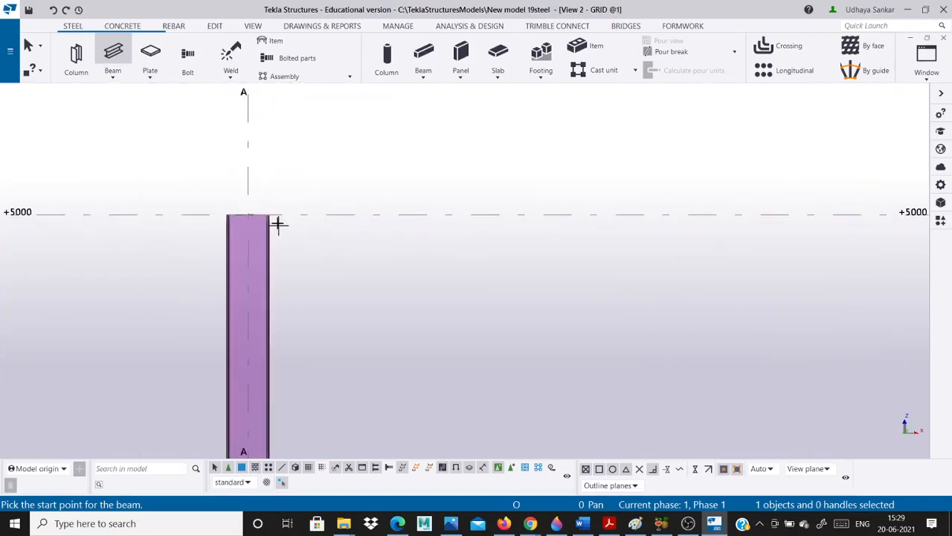
left_click(269, 214)
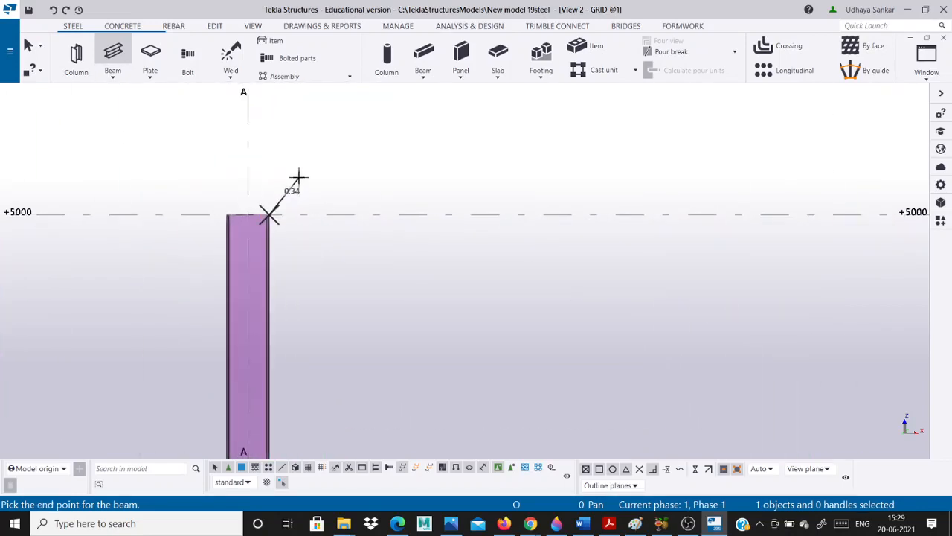
scroll(286, 190, "down", 3)
scroll(268, 287, "down", 3)
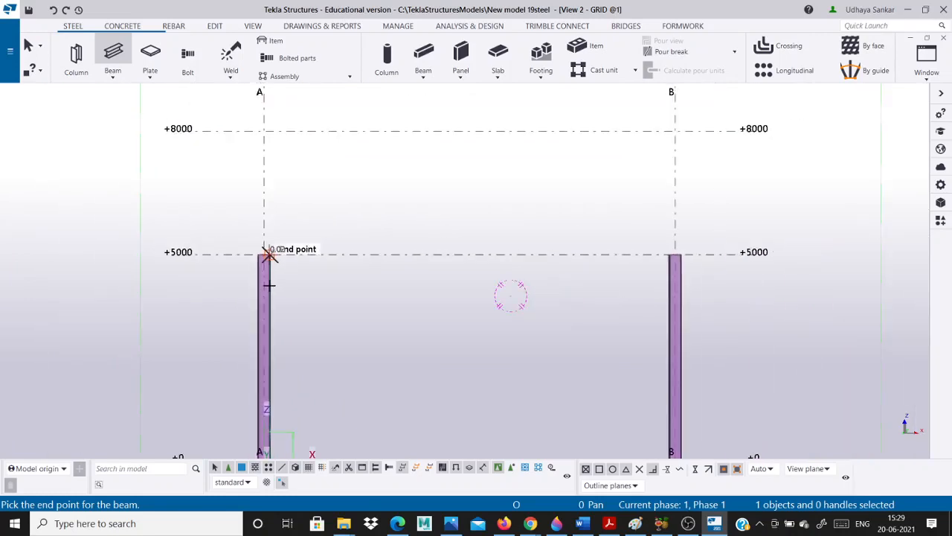
scroll(250, 257, "up", 5)
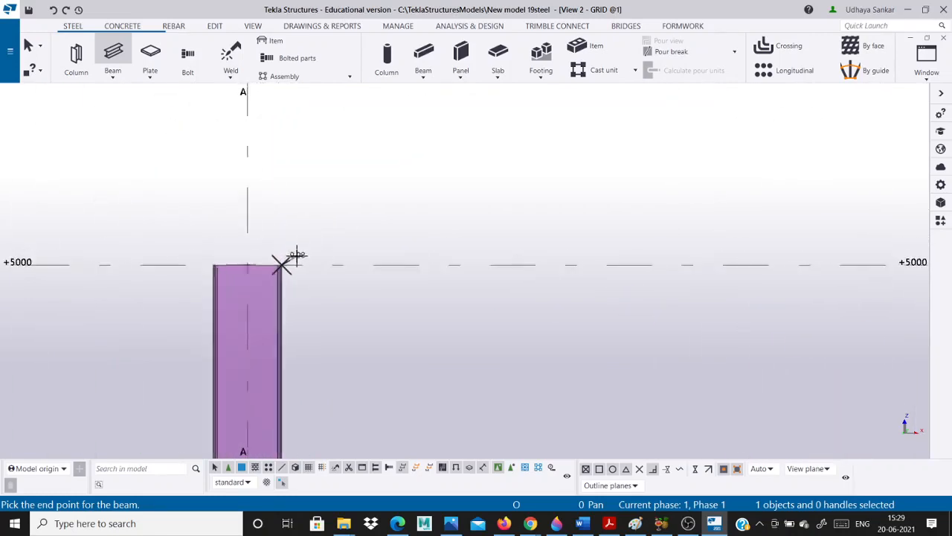
scroll(293, 256, "up", 5)
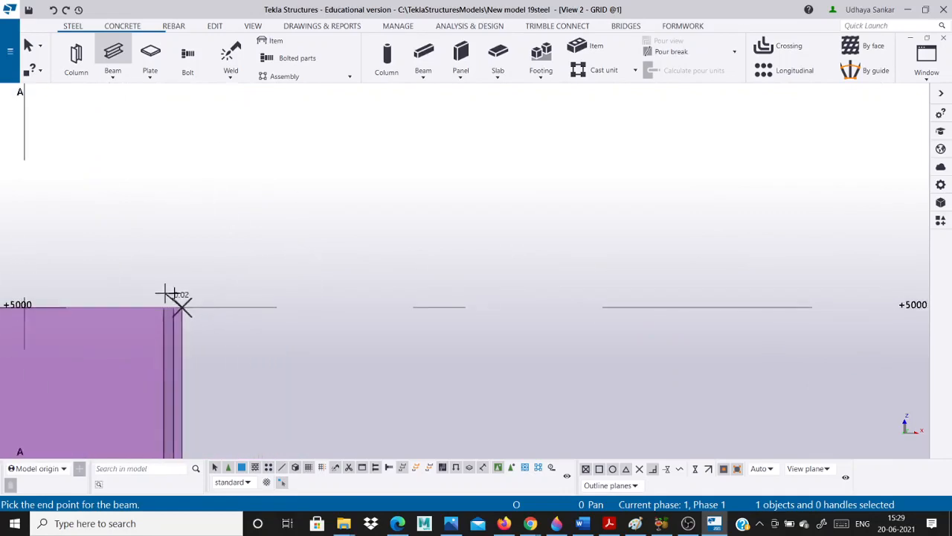
scroll(177, 302, "down", 5)
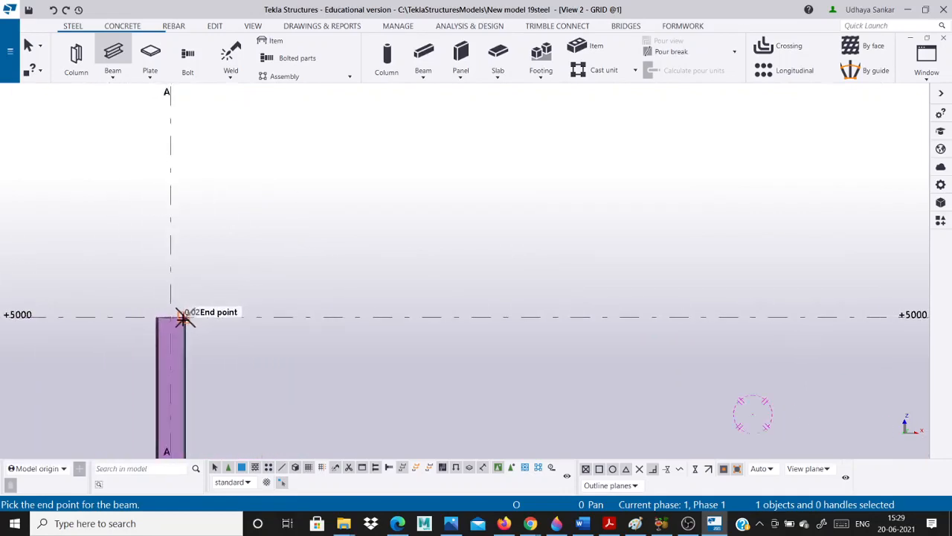
scroll(175, 316, "down", 4)
scroll(175, 317, "up", 2)
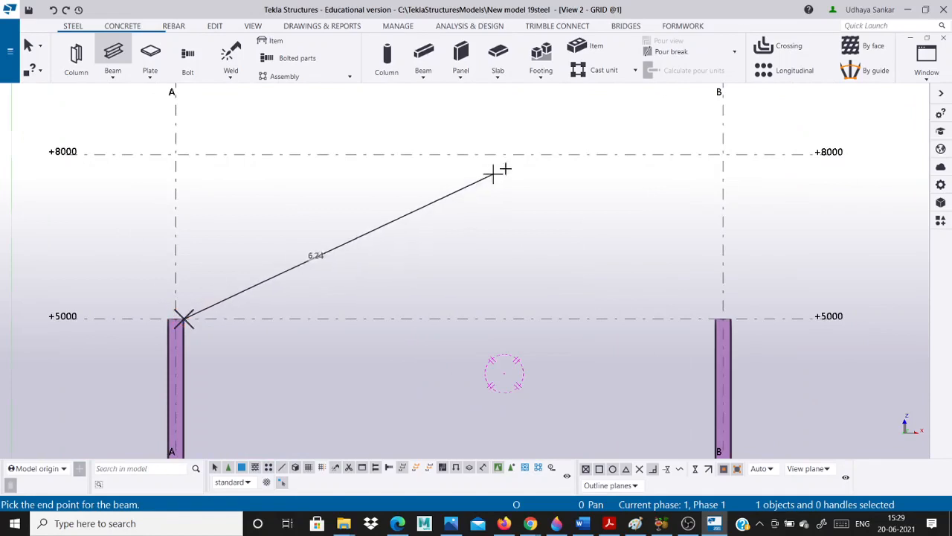
left_click(453, 153)
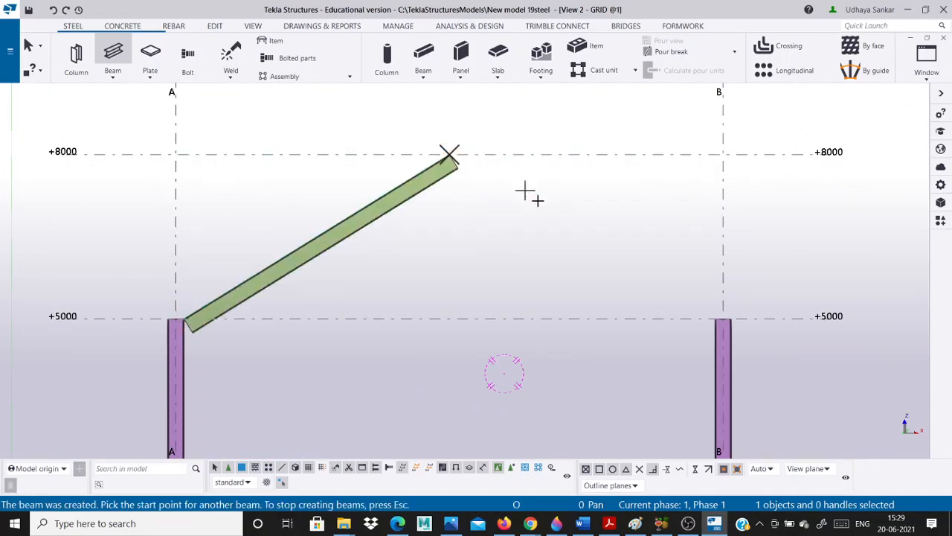
Add the second rafter from the inner top corner of the grid B column to the first rafter's ridge point, and end the beam command.
scroll(711, 319, "up", 5)
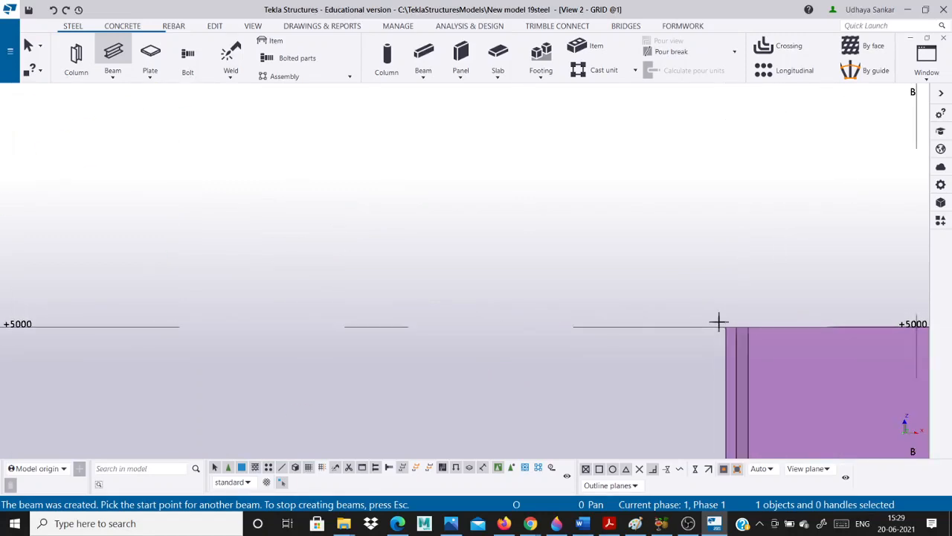
left_click(725, 327)
scroll(664, 302, "down", 2)
scroll(666, 315, "down", 5)
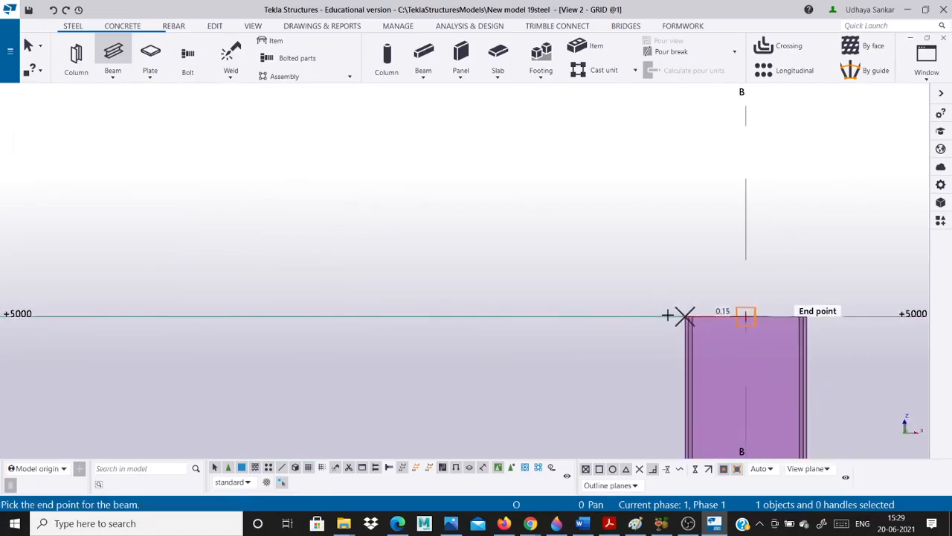
scroll(547, 216, "up", 2)
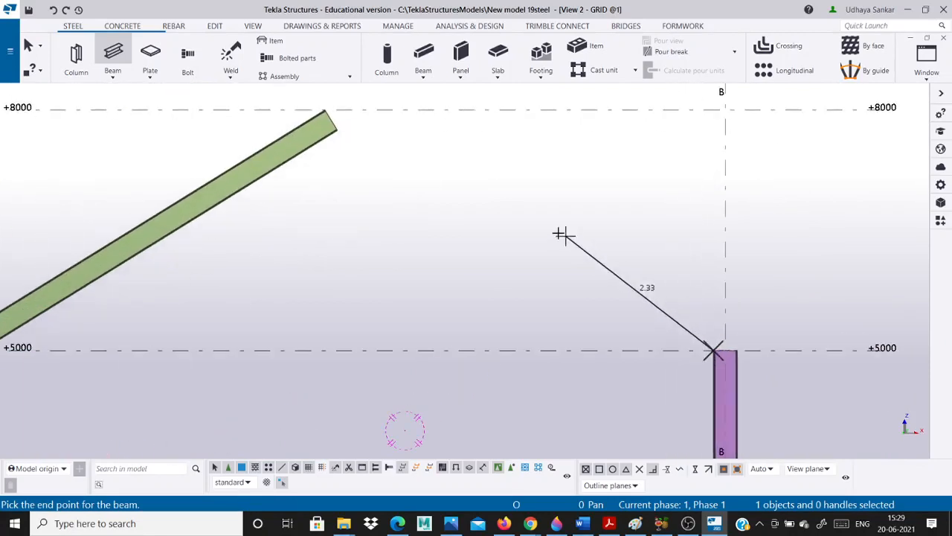
left_click(325, 110)
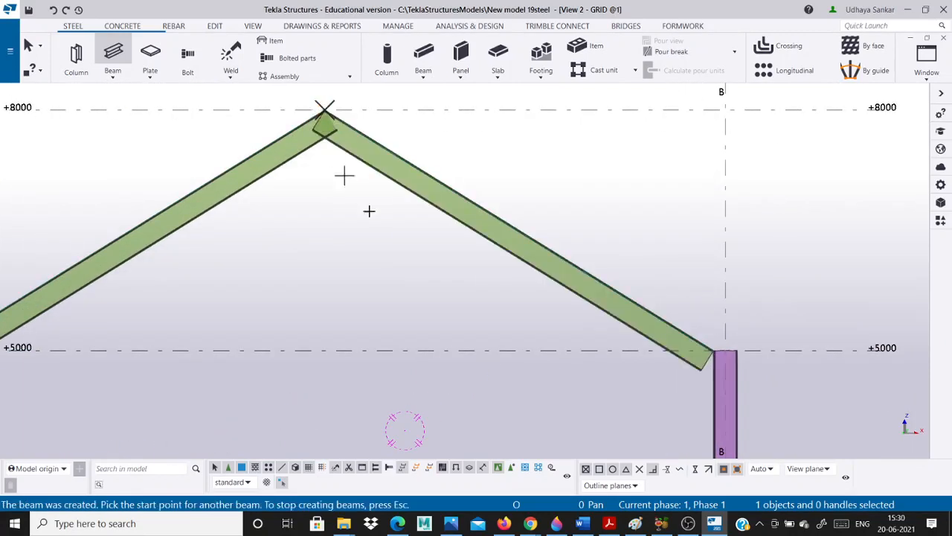
scroll(418, 251, "down", 5)
key("Escape")
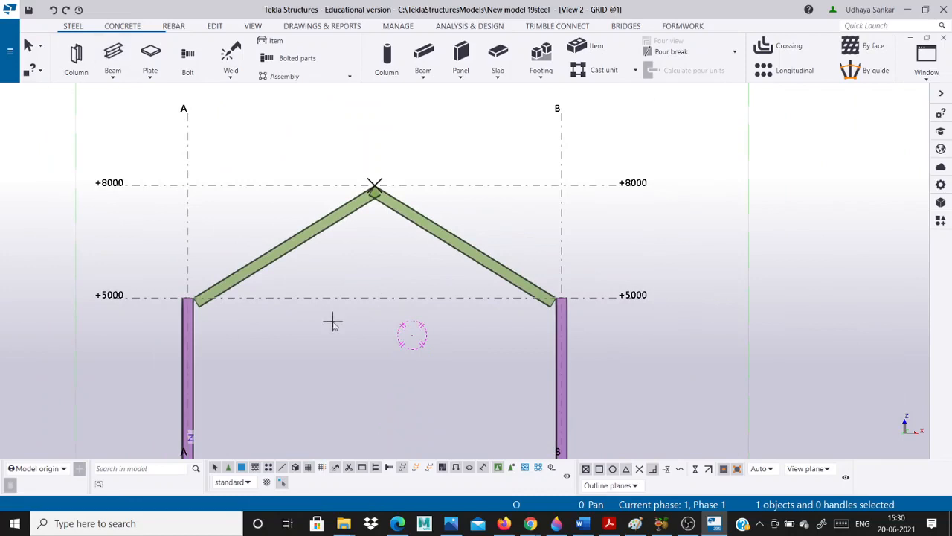
Check how the rafter's lower end meets the column top at grid A in the elevation view.
scroll(321, 258, "up", 1)
scroll(321, 234, "down", 1)
scroll(200, 297, "up", 6)
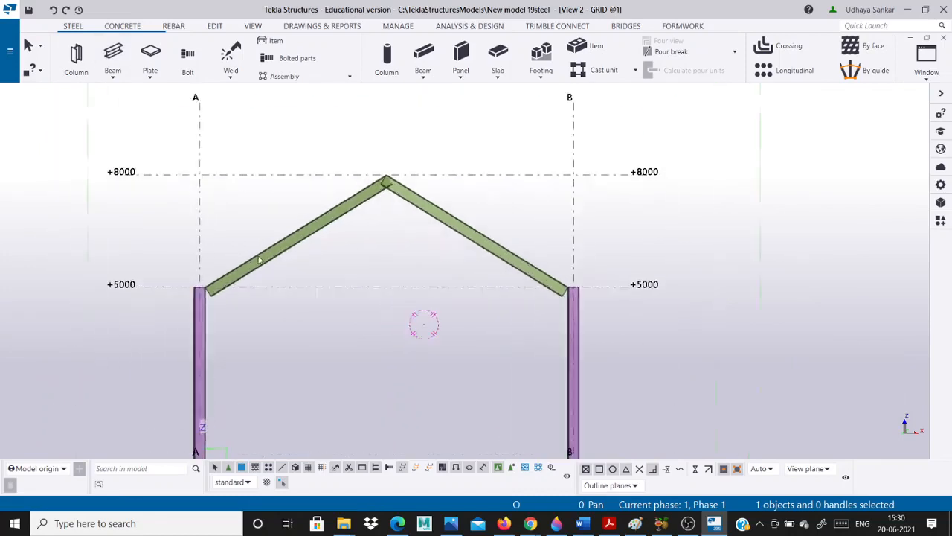
scroll(179, 301, "down", 5)
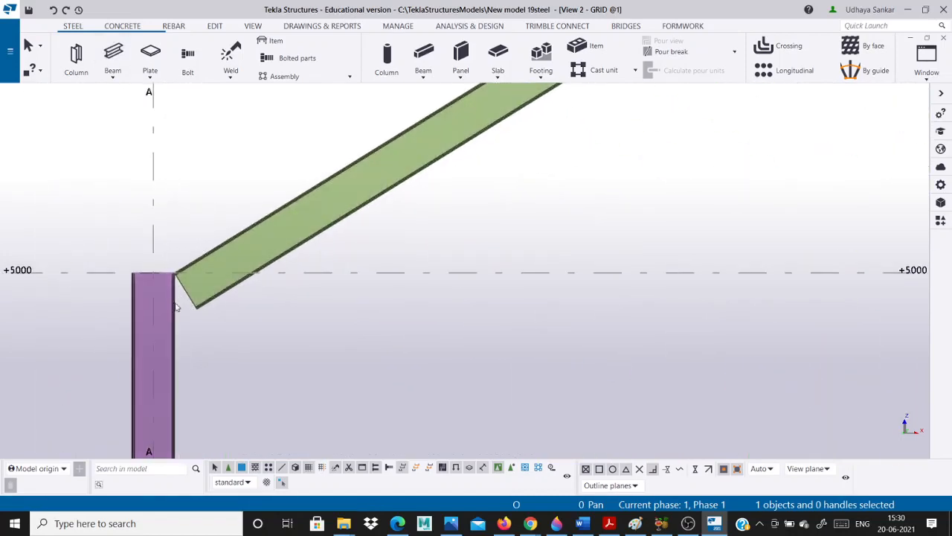
scroll(179, 298, "down", 3)
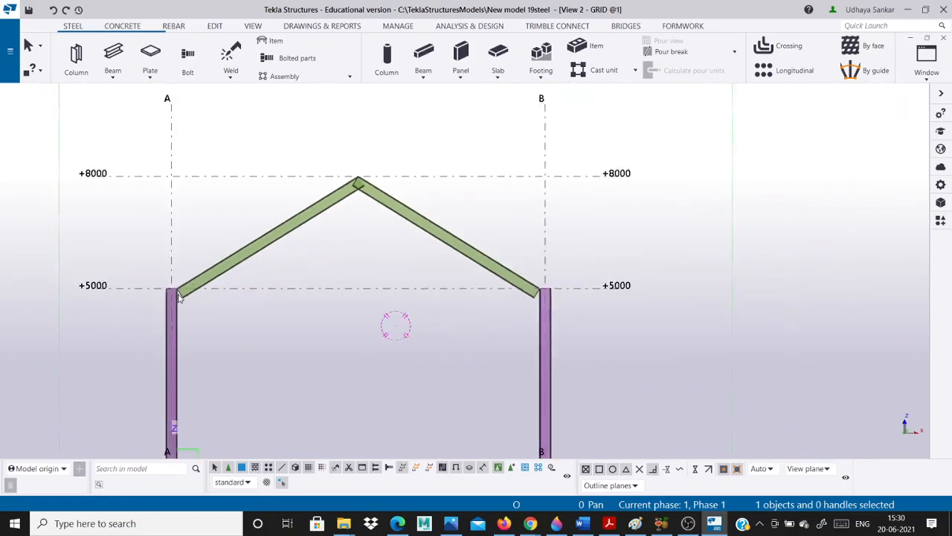
Switch to View 1 - 3d and examine how the two rafters meet at the ridge.
left_click(910, 77)
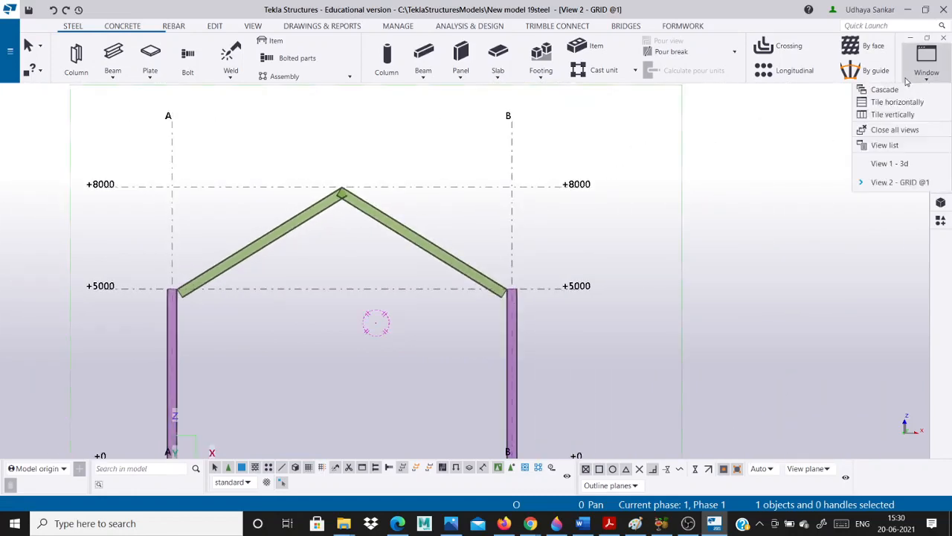
left_click(887, 165)
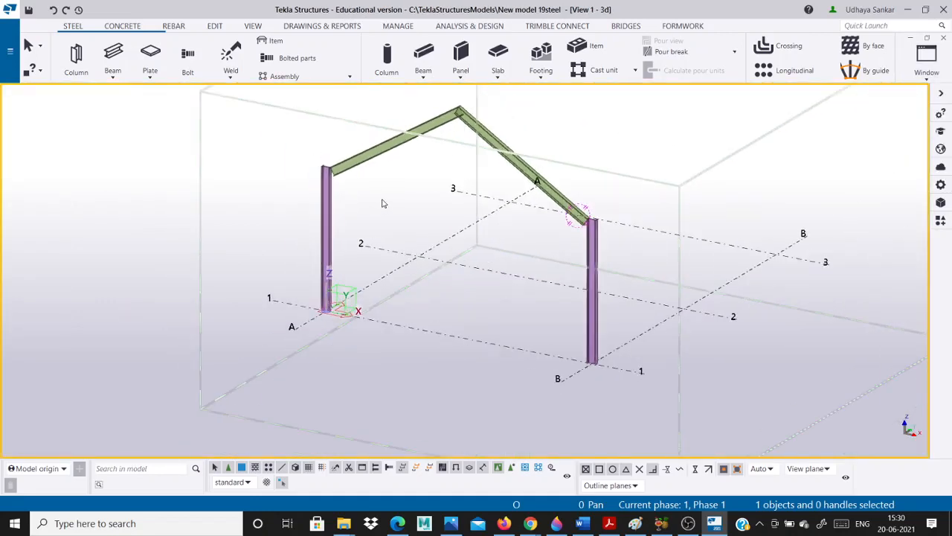
scroll(444, 171, "up", 6)
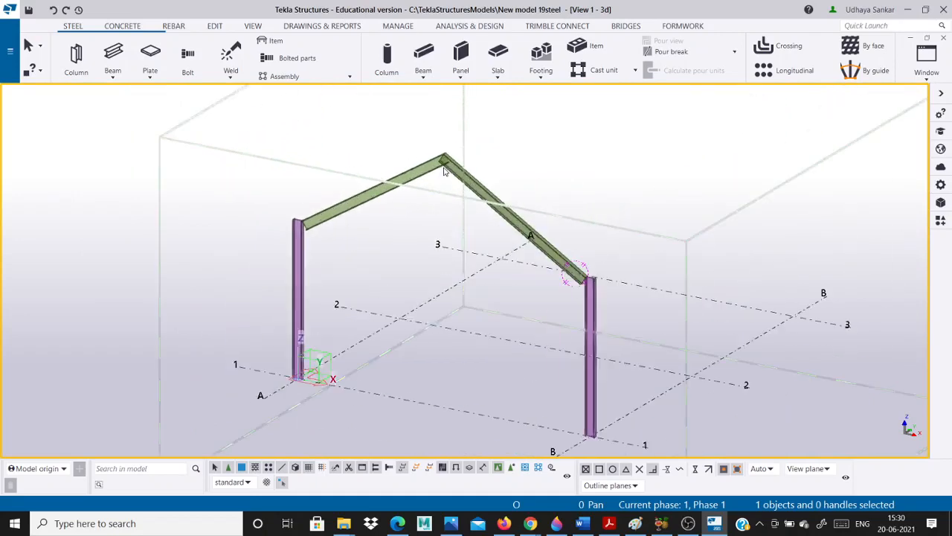
scroll(444, 171, "up", 5)
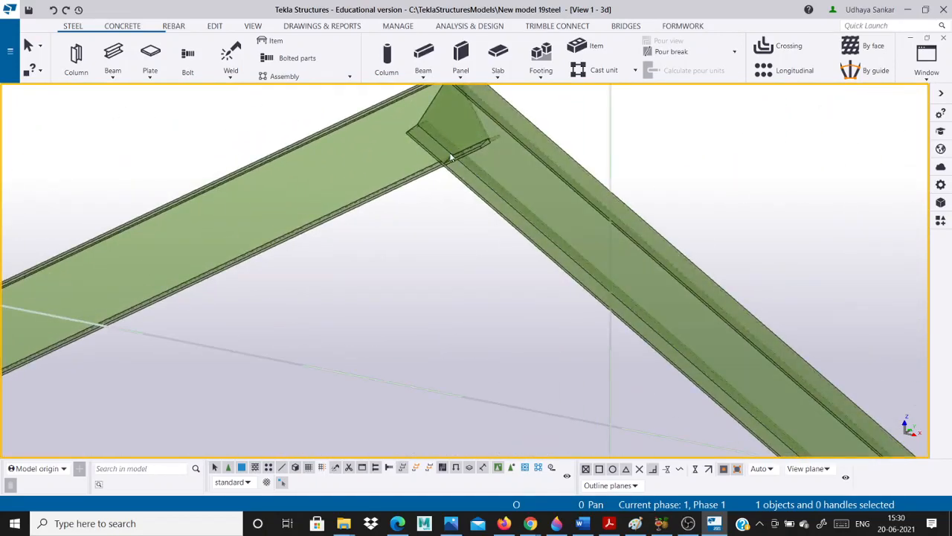
left_click(416, 144)
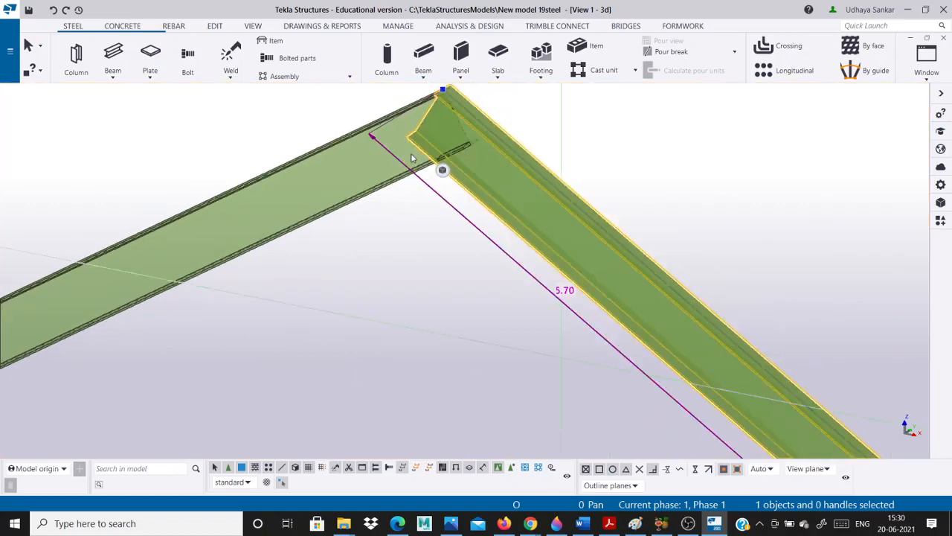
scroll(411, 158, "down", 1)
left_click(471, 116)
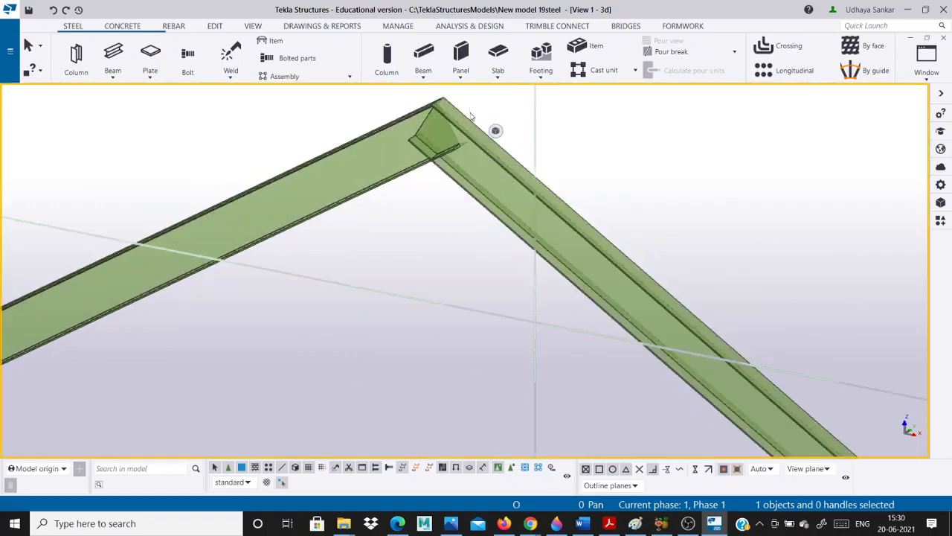
Examine the joint between the rafter and the column flange at grid A in 3D, and review the whole frame.
scroll(470, 116, "down", 4)
scroll(144, 289, "up", 3)
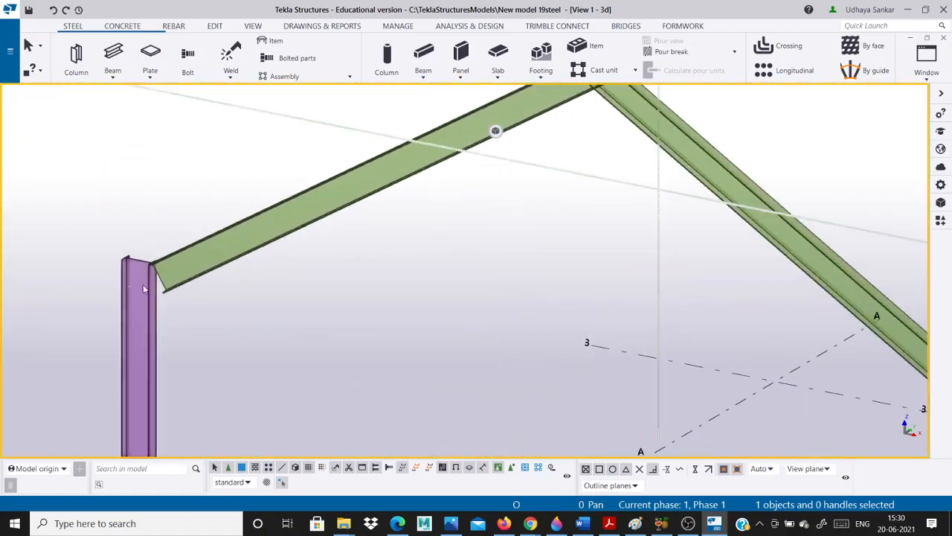
scroll(144, 289, "up", 5)
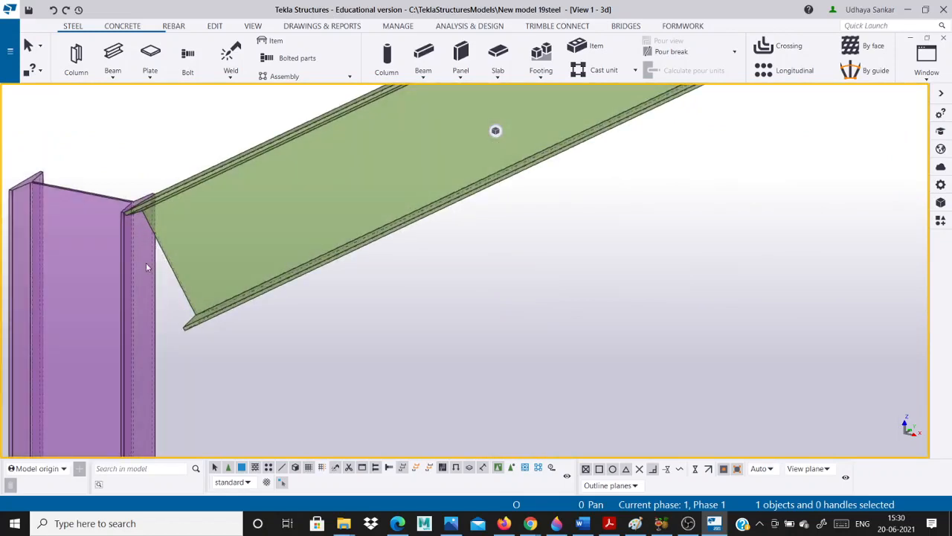
scroll(134, 252, "down", 5)
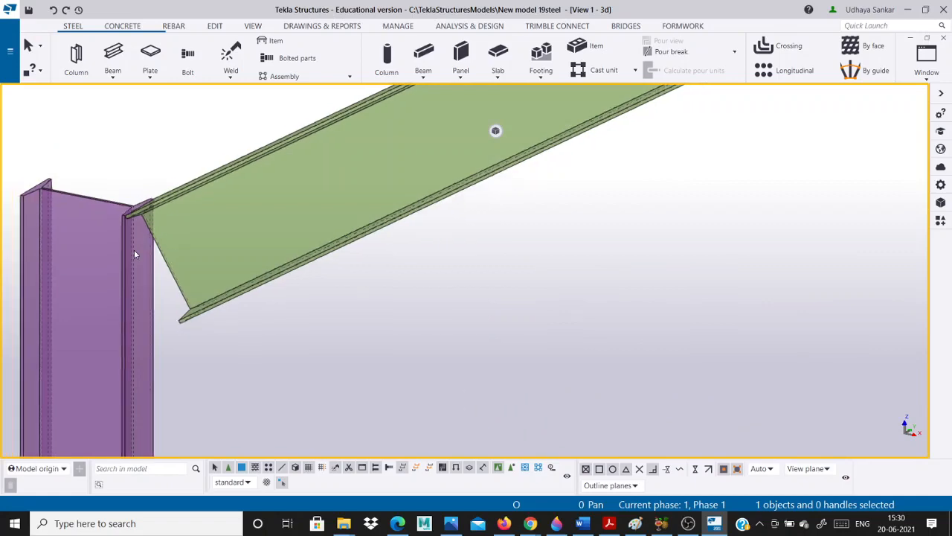
scroll(133, 250, "down", 3)
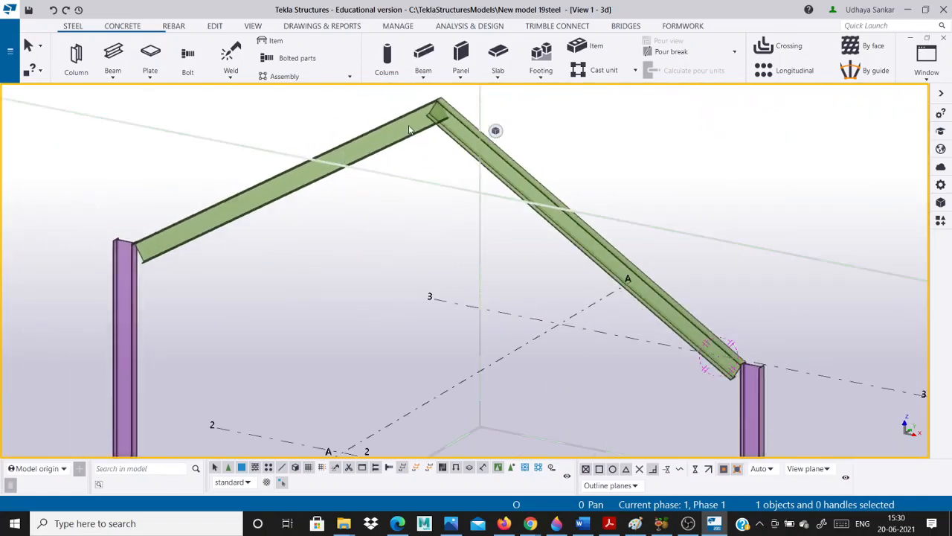
scroll(585, 187, "down", 2)
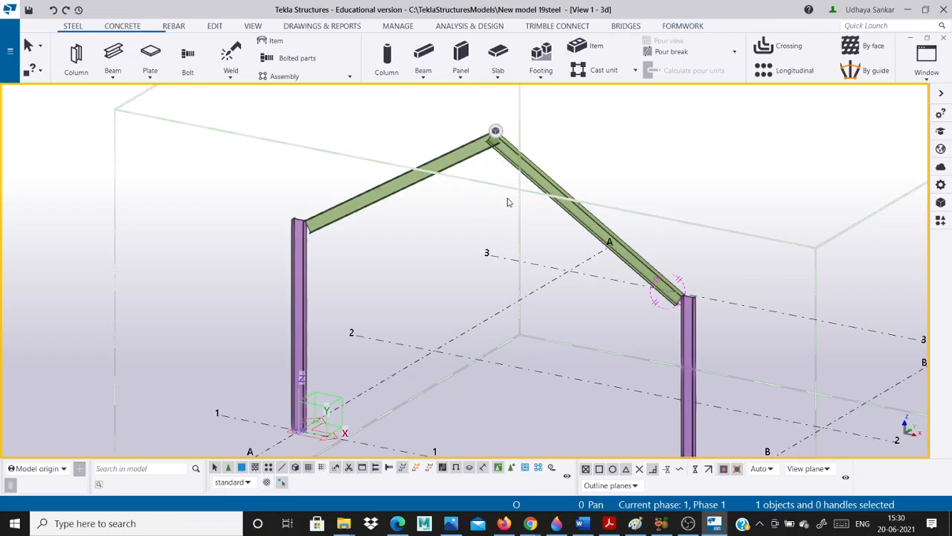
scroll(417, 194, "up", 1)
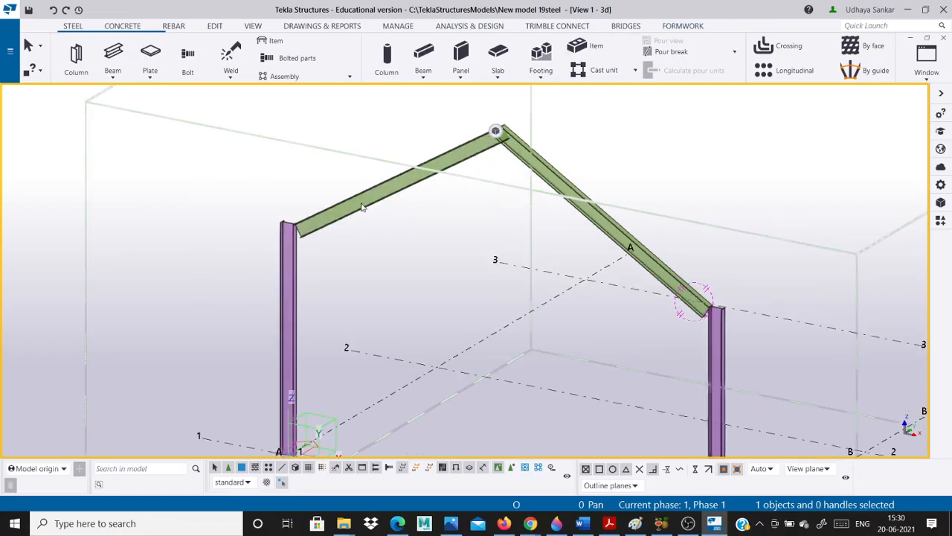
Open the steel beam properties of the rafter rising from the grid A column.
double_click(363, 208)
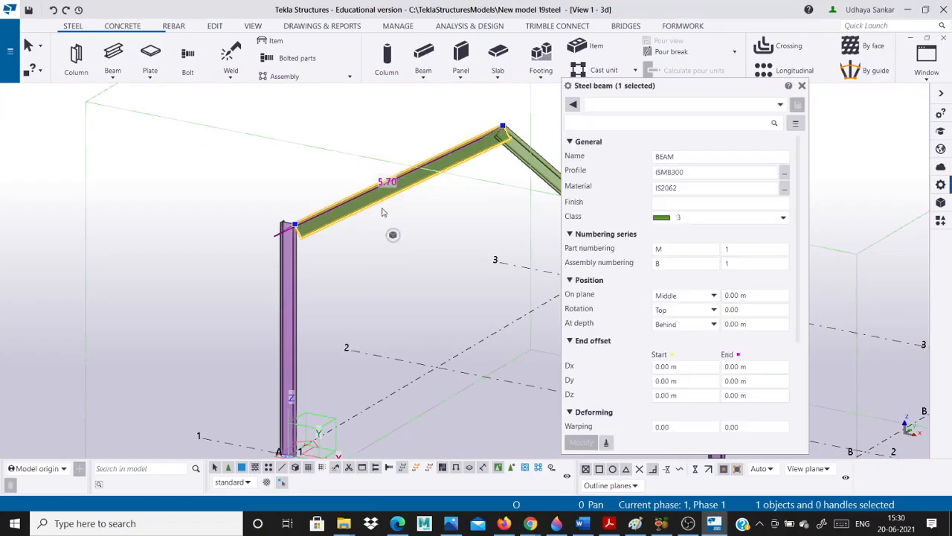
Review the name, profile, material and rotation settings of the rafter beam that meets the column at grid A.
left_click(708, 157)
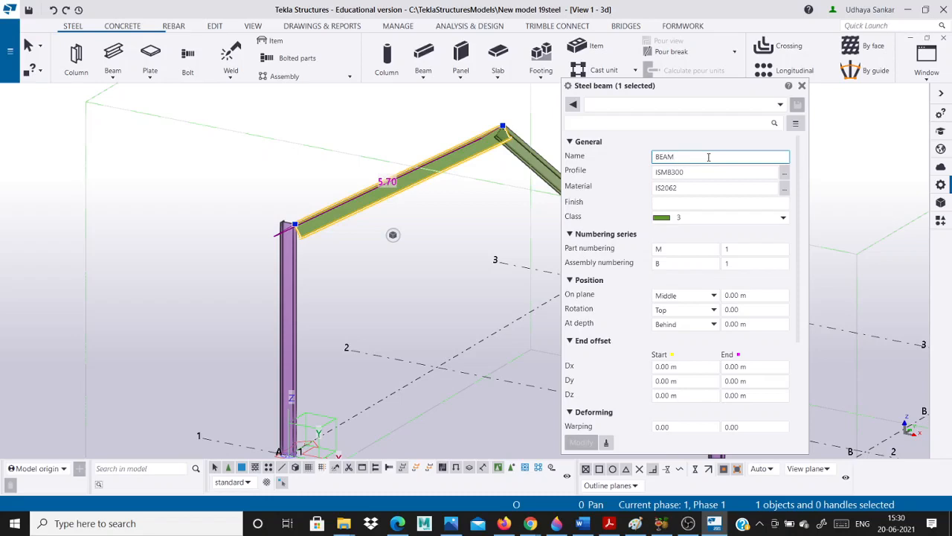
scroll(287, 270, "up", 6)
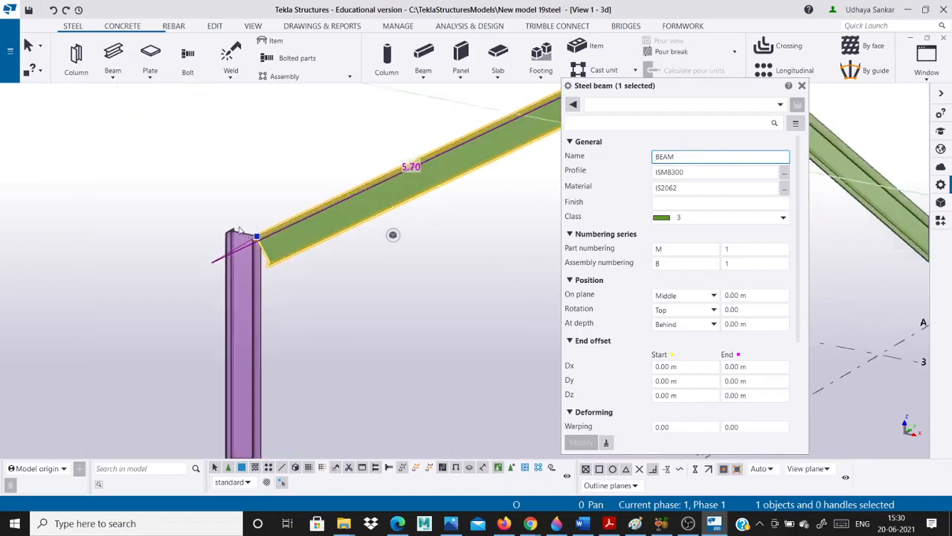
scroll(250, 194, "down", 3)
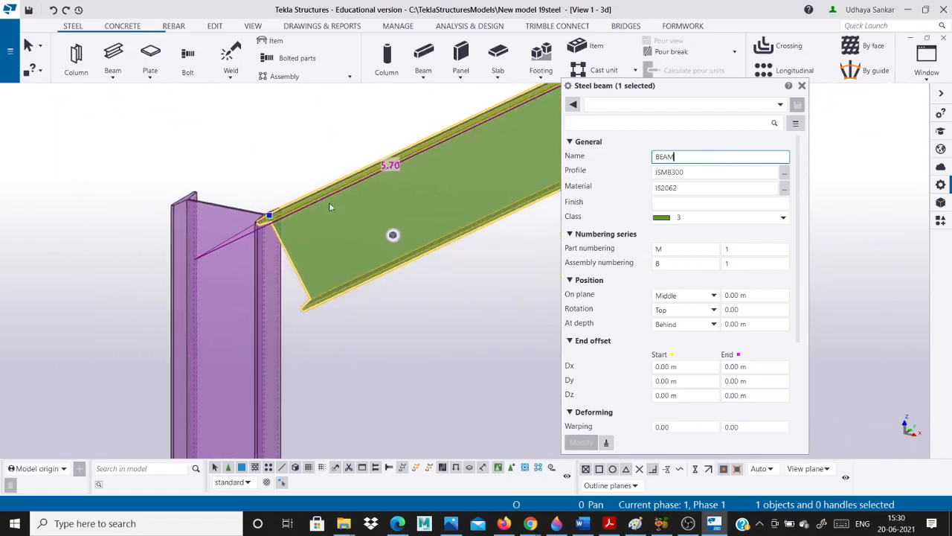
left_click(703, 173)
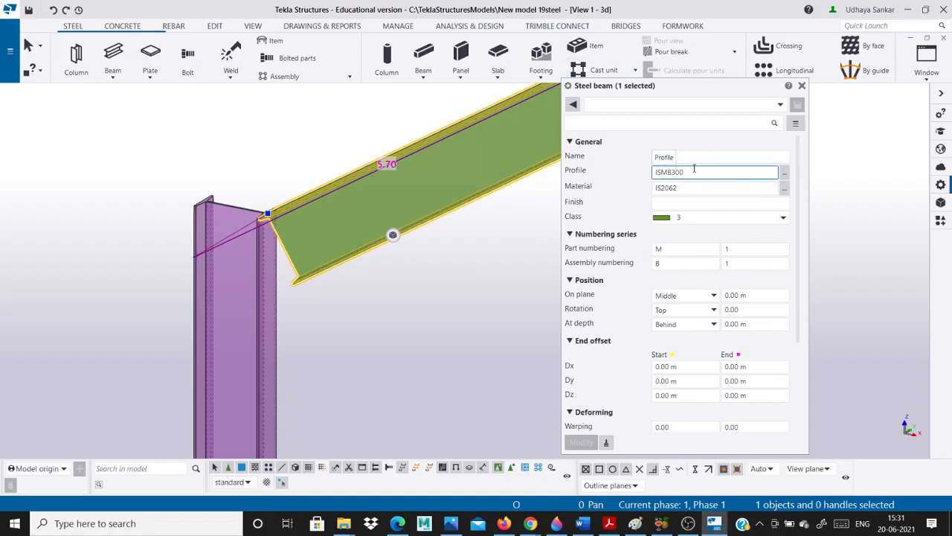
left_click(703, 186)
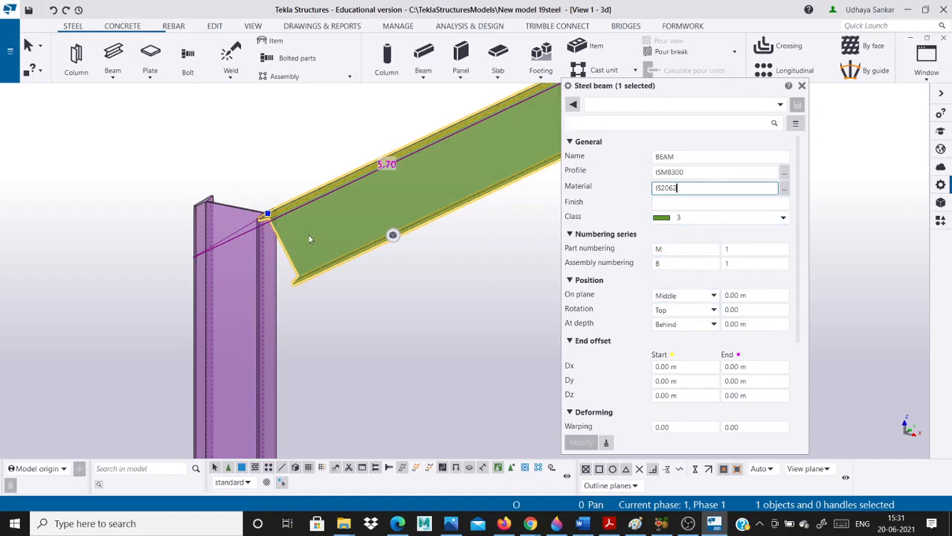
left_click(705, 311)
left_click(690, 333)
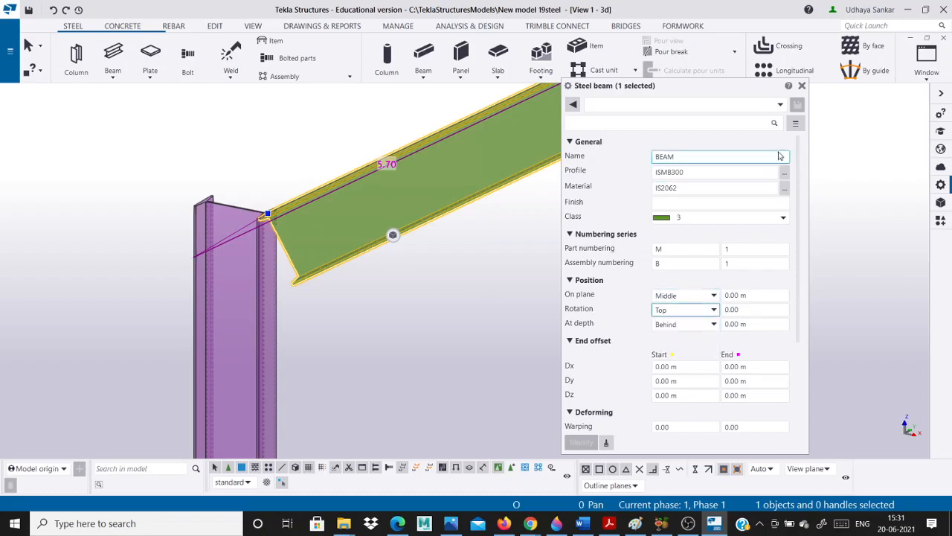
Try a Front rotation on the selected rafter and inspect its joint with the grid A column.
left_click(692, 309)
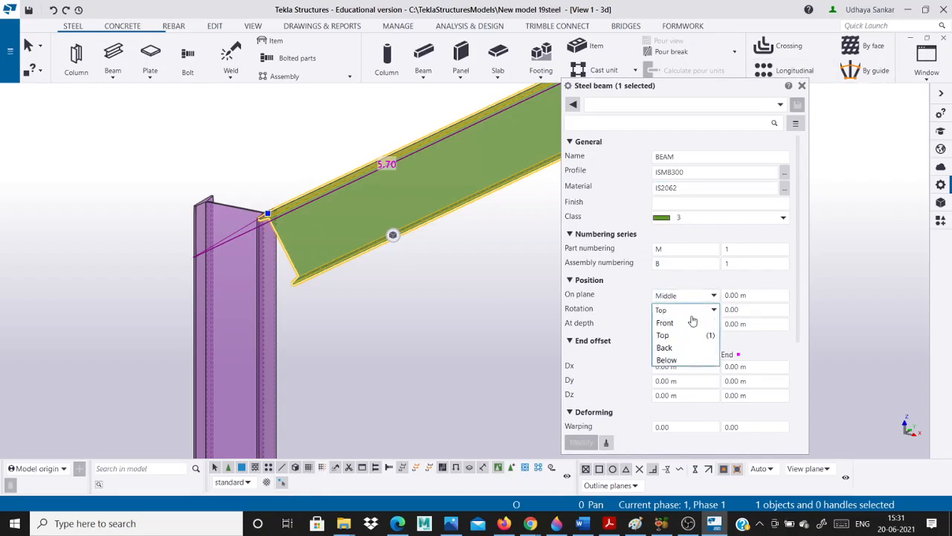
left_click(677, 323)
left_click(581, 442)
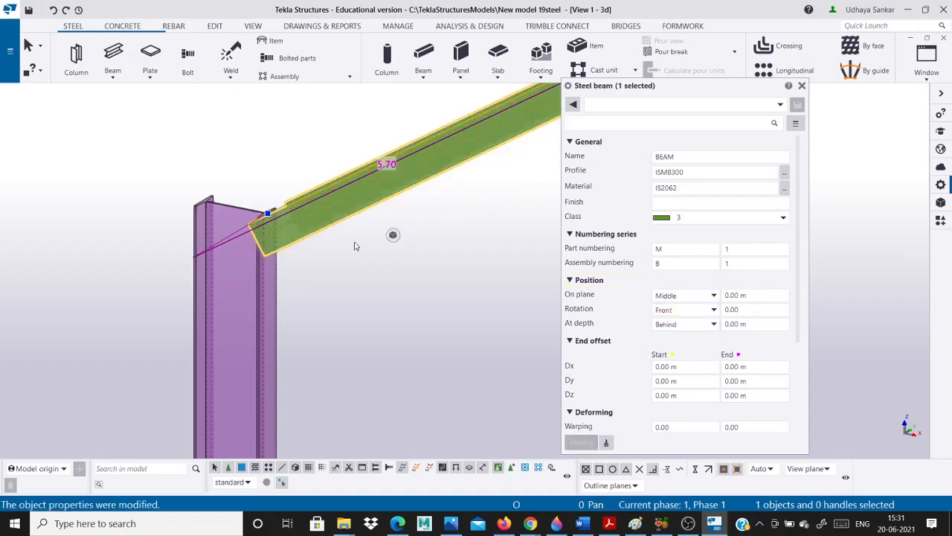
left_click(361, 278)
middle_click_drag(361, 278, 297, 221, "ctrl")
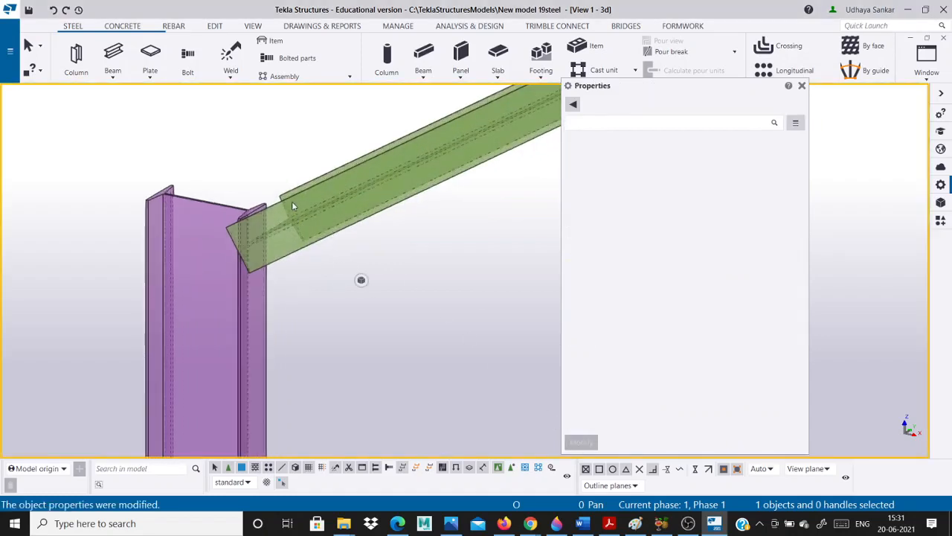
Return the grid A rafter's rotation to Top and apply the change.
left_click(292, 201)
left_click(700, 310)
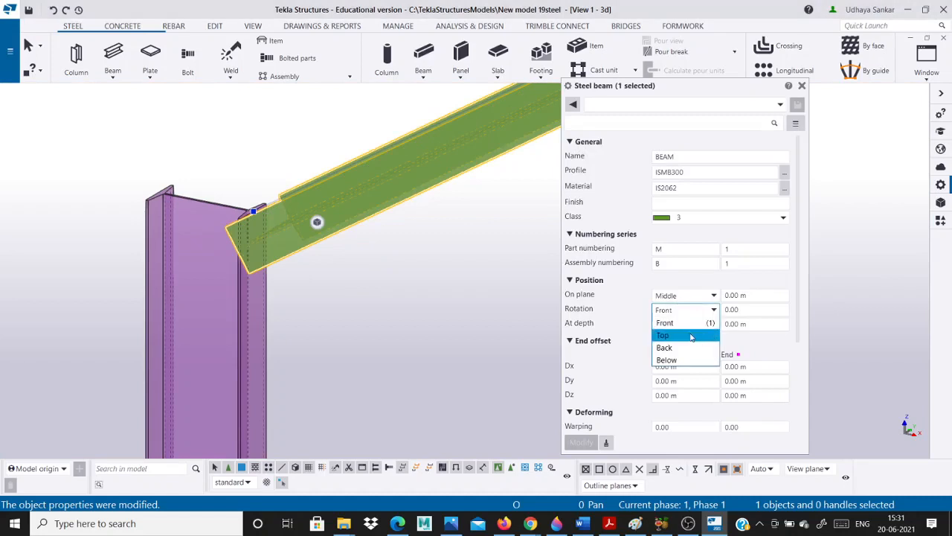
left_click(673, 337)
left_click(581, 442)
middle_click_drag(372, 293, 504, 265, "ctrl")
scroll(205, 230, "down", 4)
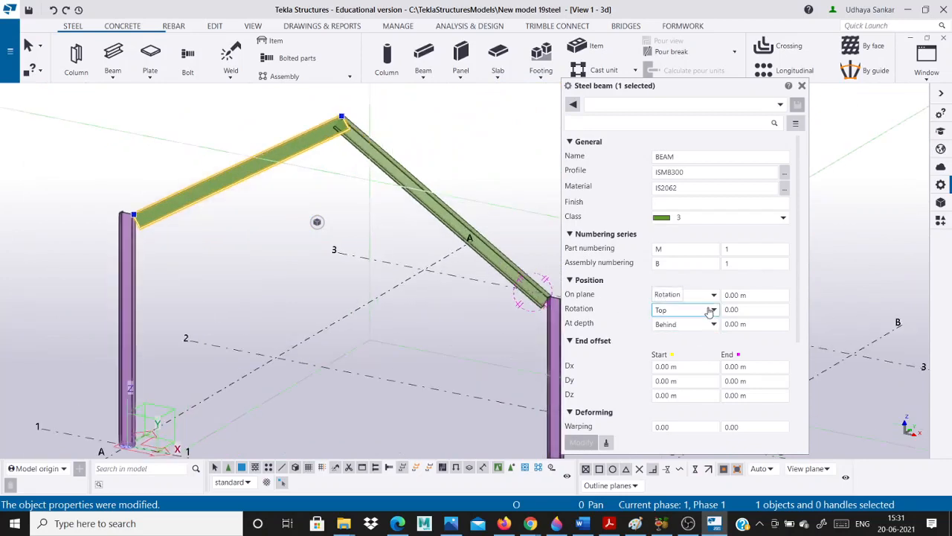
Examine the depth position options of the selected rafter and how the rafters meet the columns and ridge.
left_click(708, 323)
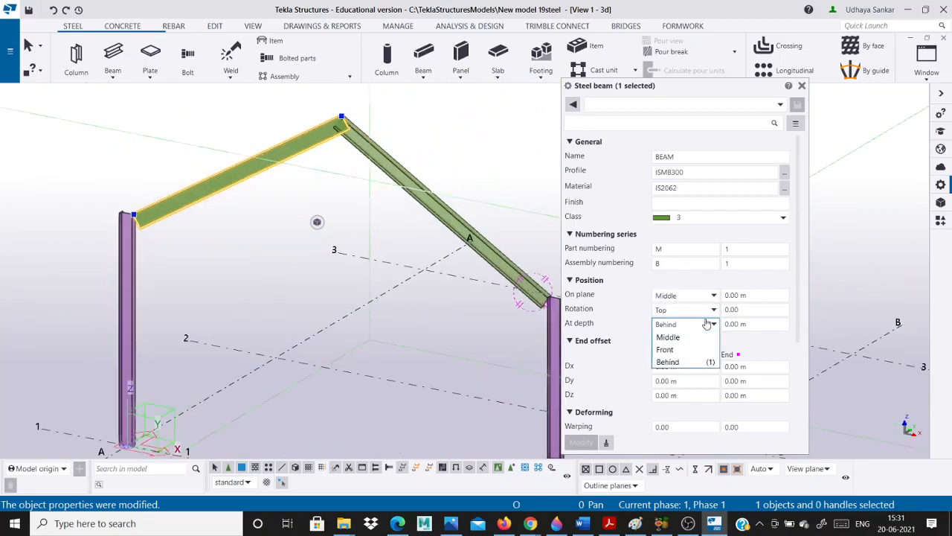
left_click(707, 323)
left_click(708, 324)
left_click(707, 323)
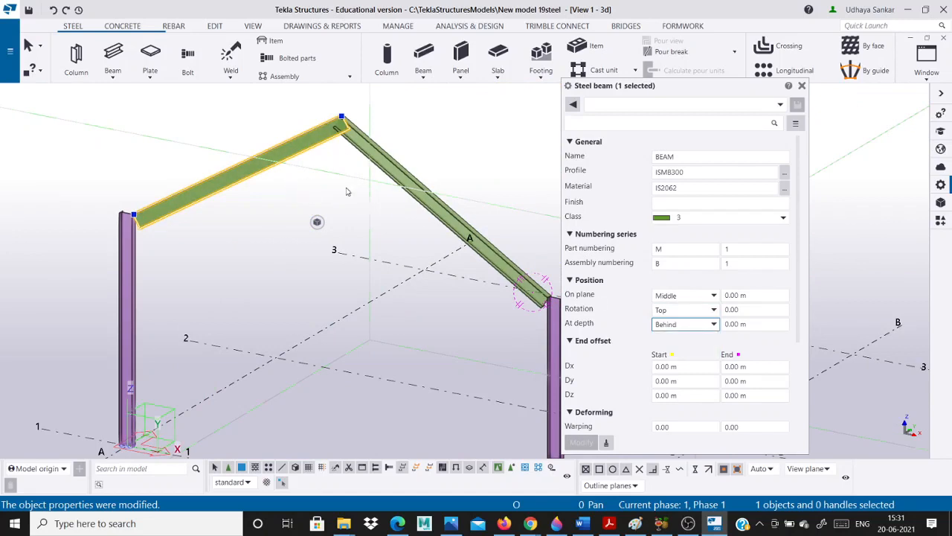
scroll(416, 188, "down", 3)
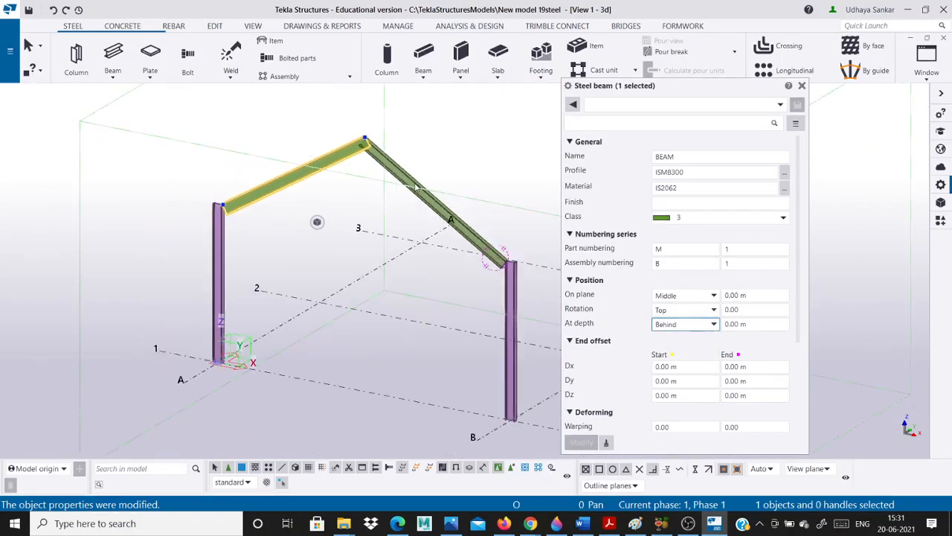
scroll(416, 188, "up", 1)
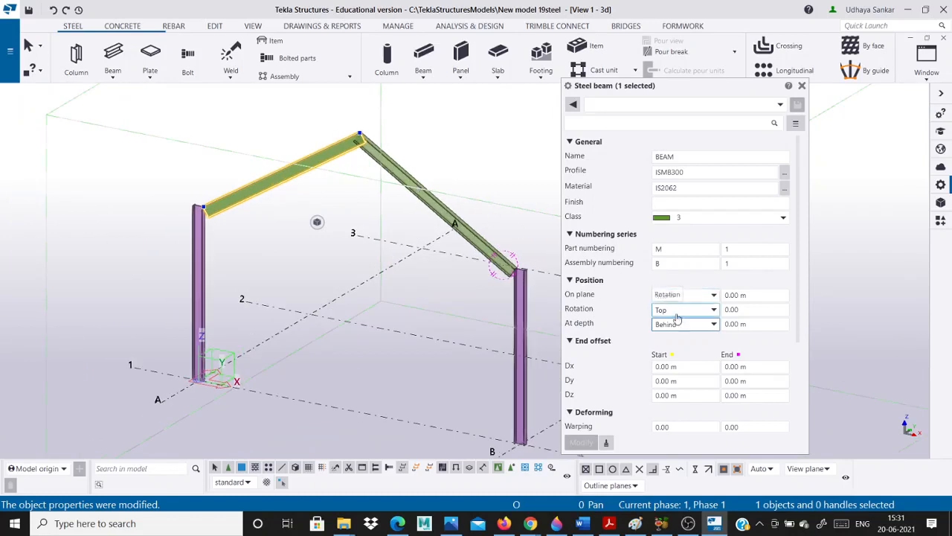
scroll(670, 357, "down", 3)
scroll(666, 305, "up", 3)
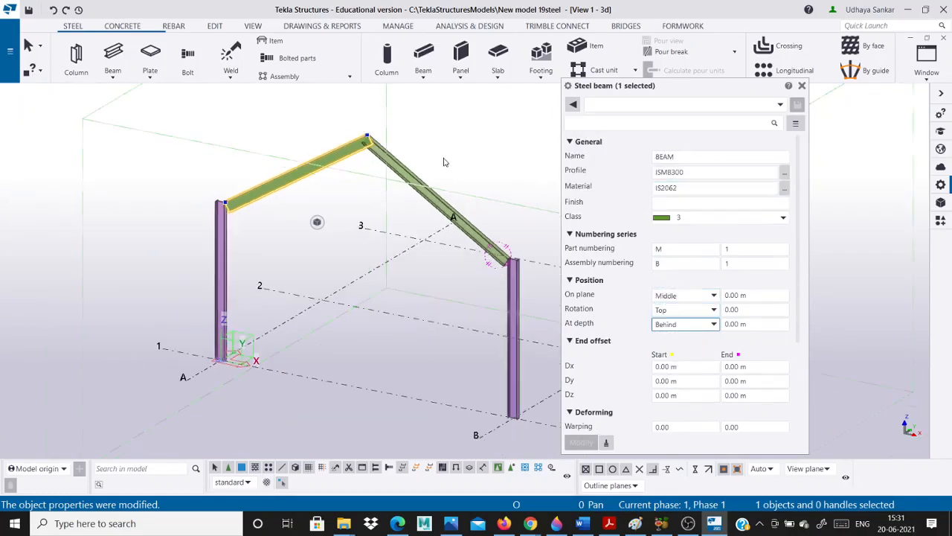
scroll(445, 161, "down", 1)
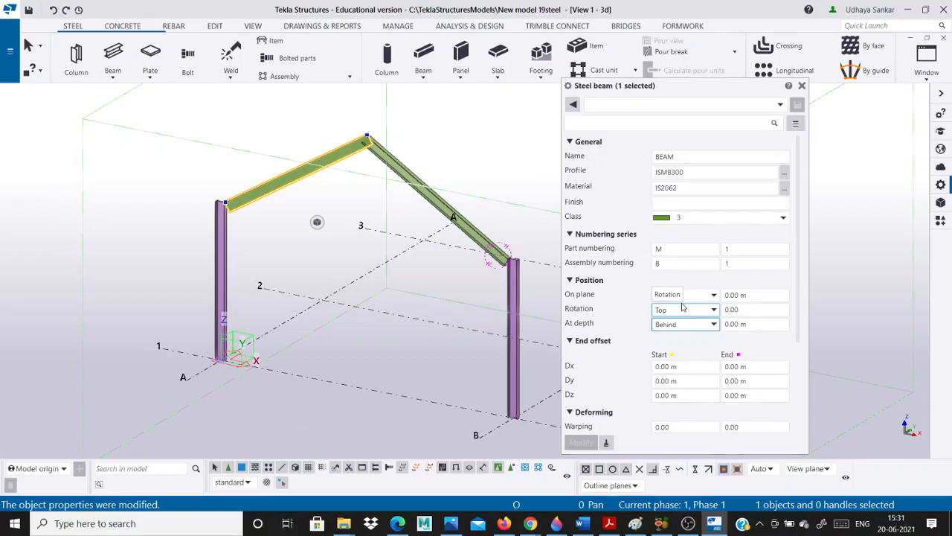
scroll(510, 261, "up", 3)
scroll(510, 260, "down", 5)
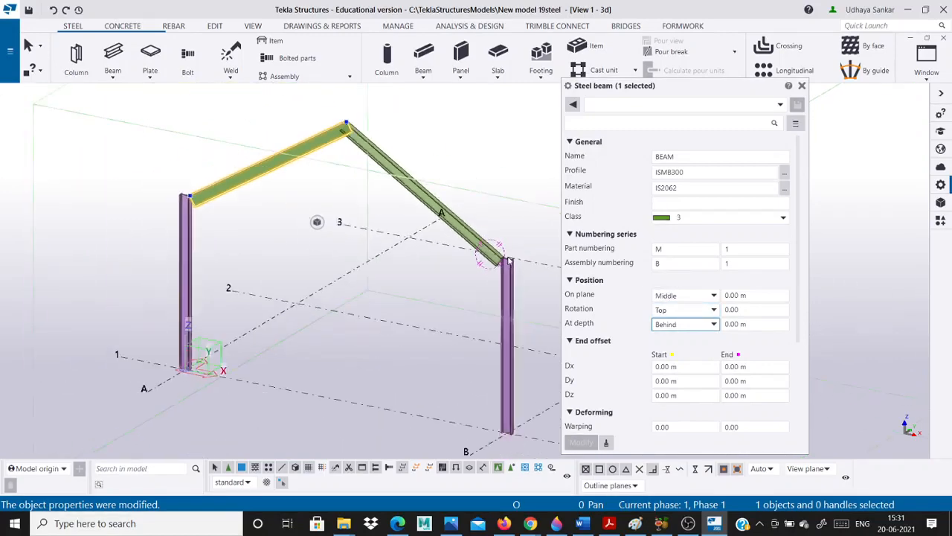
scroll(223, 212, "up", 6)
scroll(223, 212, "down", 4)
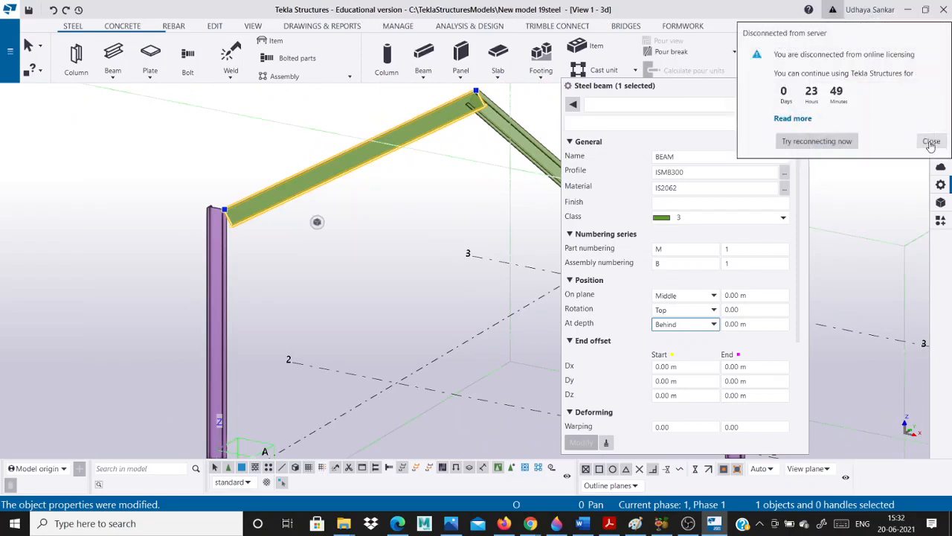
Dismiss the online licensing notice and close the rafter's properties.
left_click(930, 141)
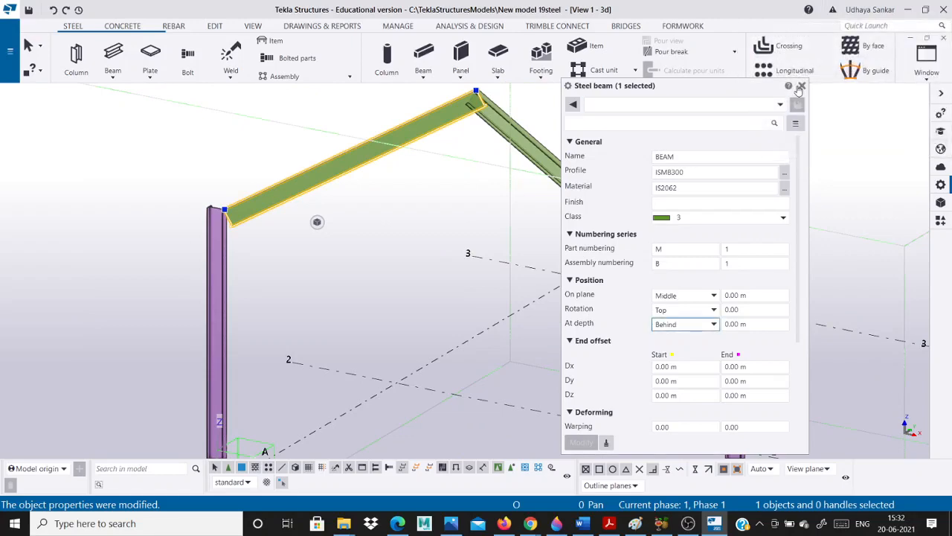
left_click(801, 86)
scroll(666, 167, "down", 4)
scroll(681, 268, "up", 5)
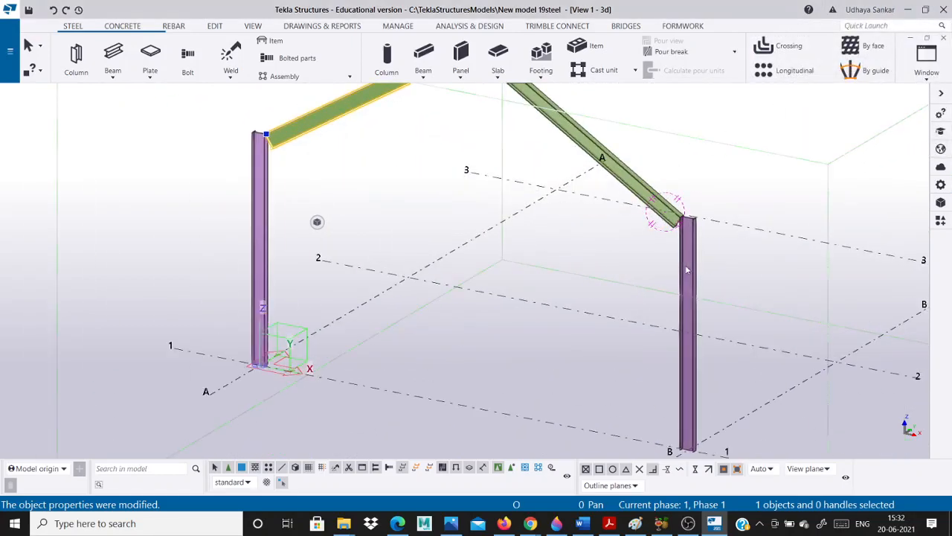
Check the properties of the rafter that meets the grid B column, then close them and inspect the frame.
left_click(678, 270)
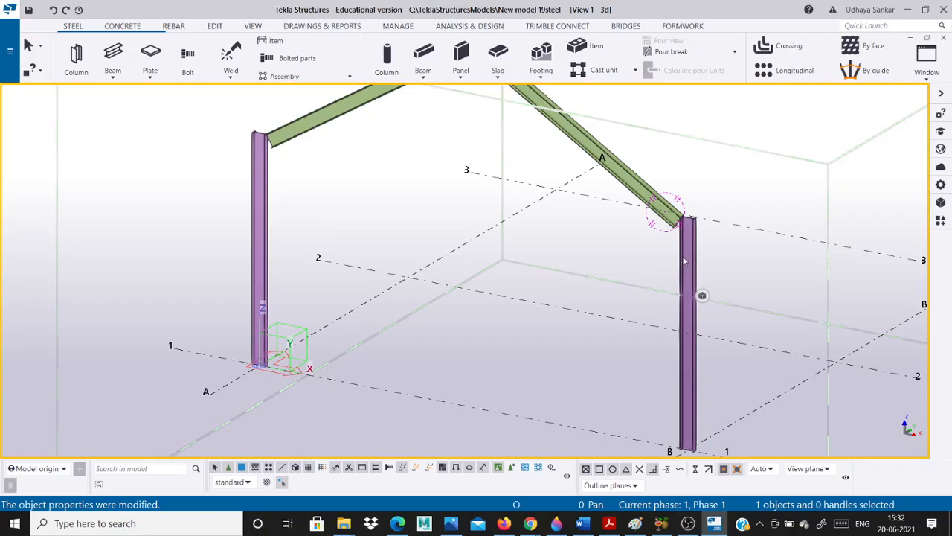
double_click(671, 211)
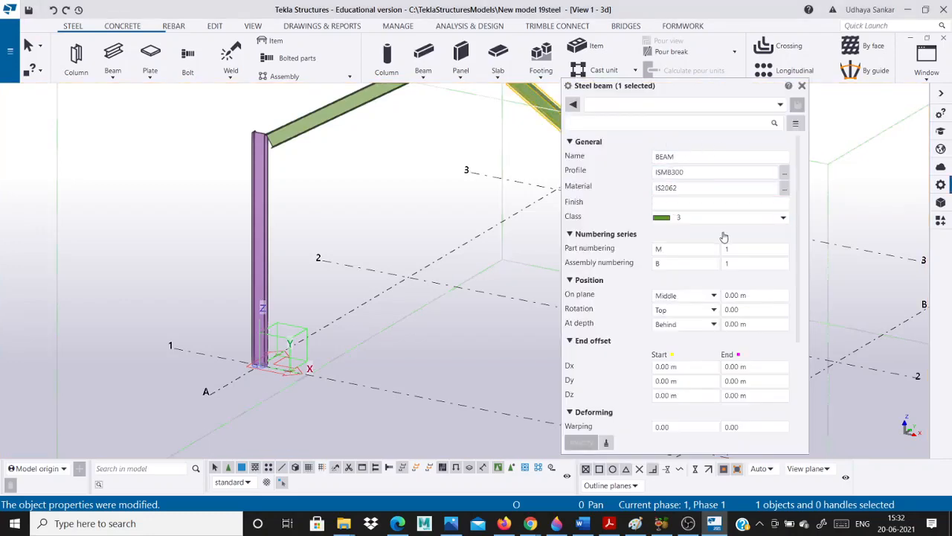
left_click(802, 86)
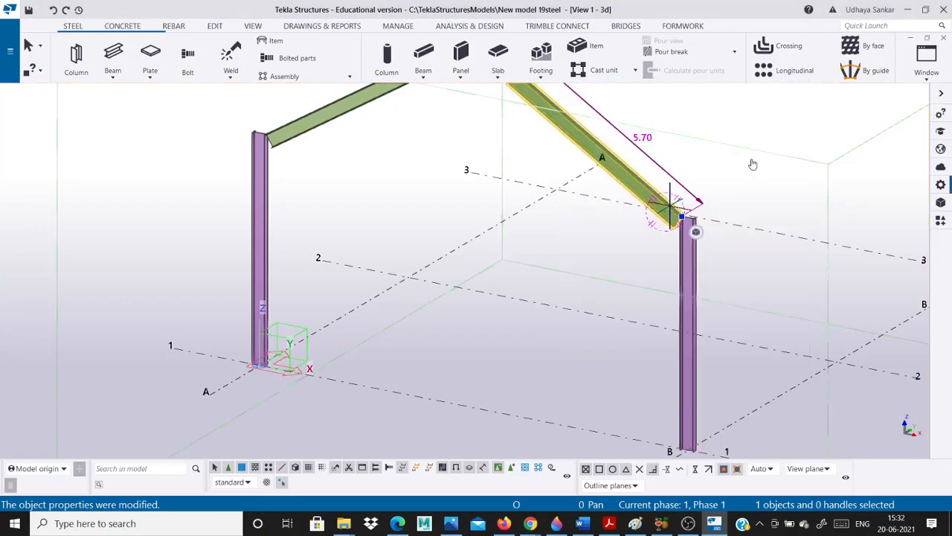
scroll(508, 173, "down", 1)
scroll(508, 172, "down", 2)
left_click(281, 179)
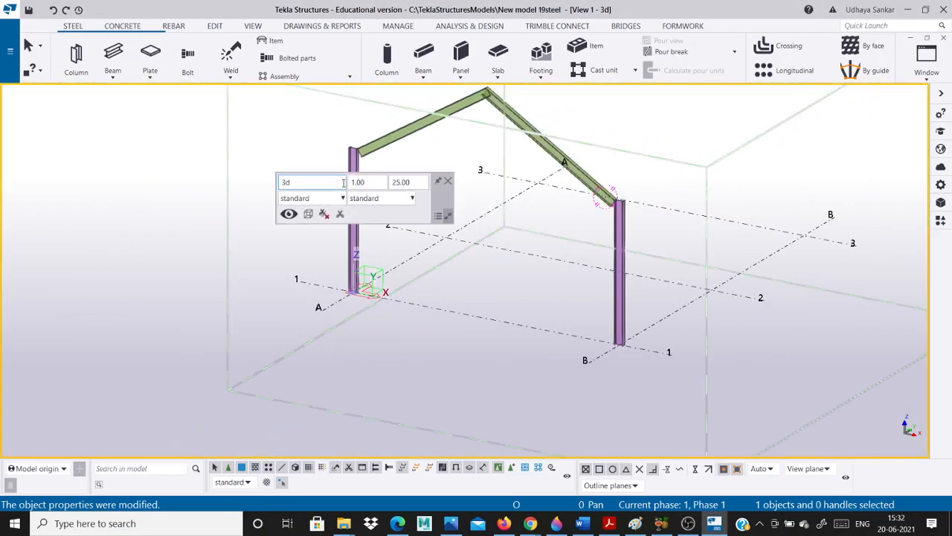
left_click(447, 181)
scroll(295, 161, "down", 2)
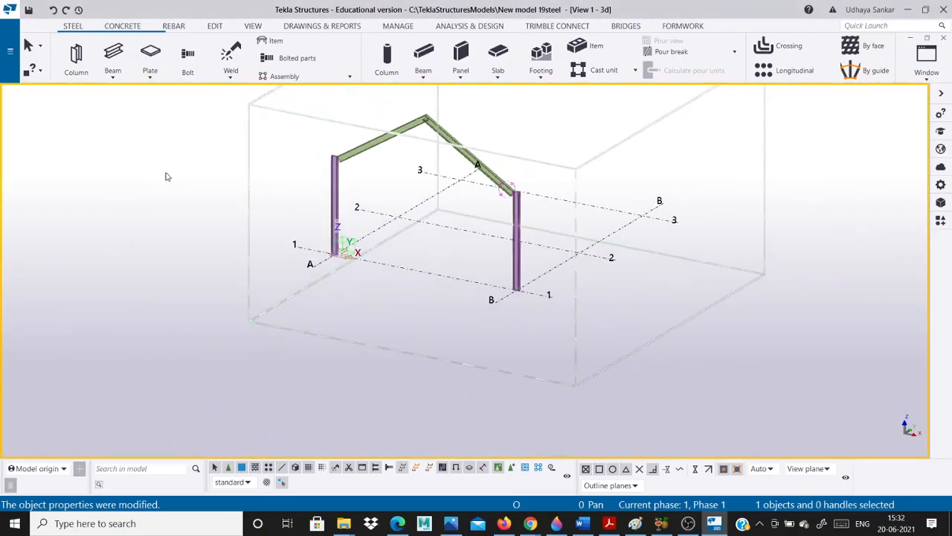
scroll(313, 171, "up", 5)
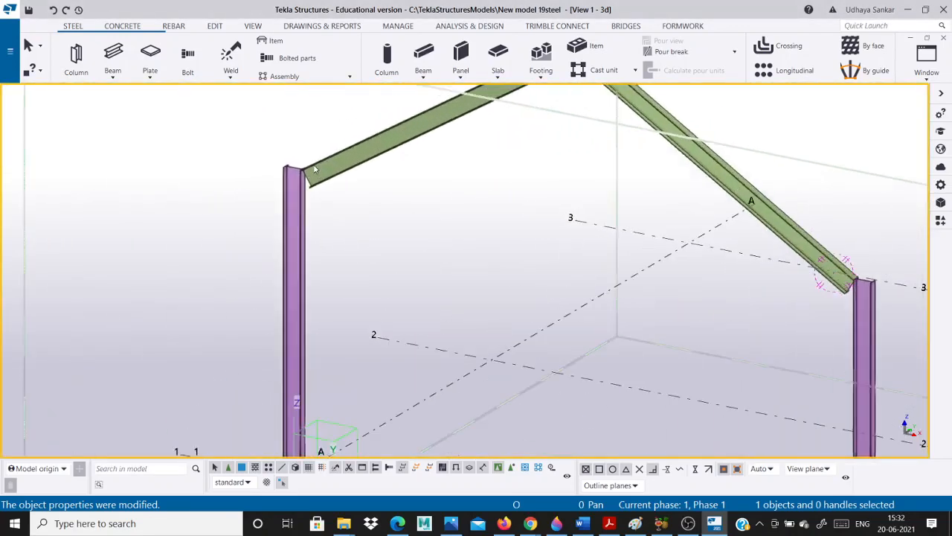
Switch to Photos to consult the hand-drawn frame sketch, then return to the Tekla Structures model.
scroll(314, 170, "down", 2)
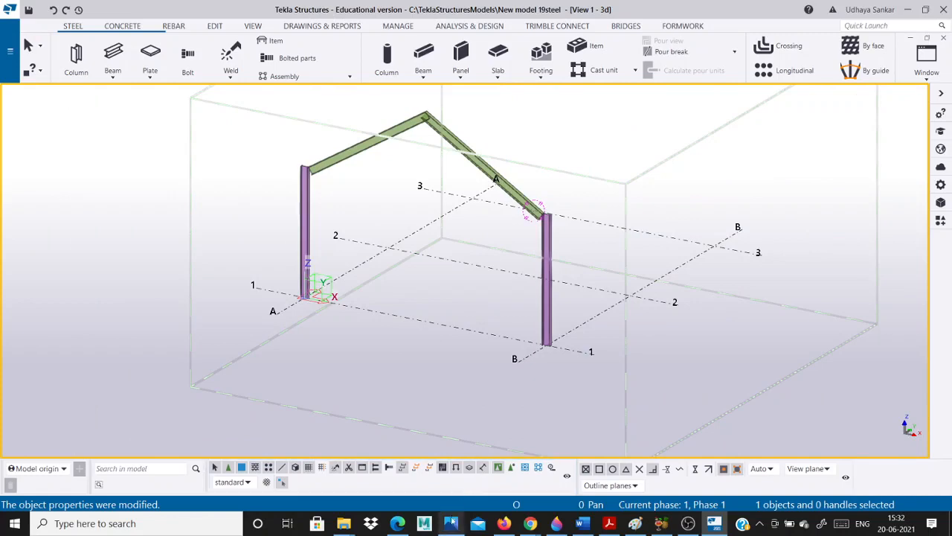
left_click(451, 523)
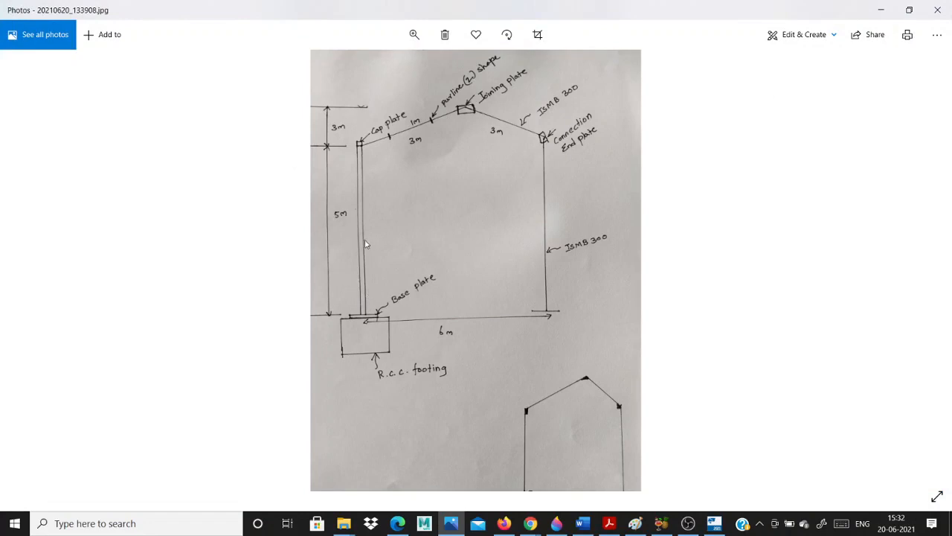
left_click(880, 9)
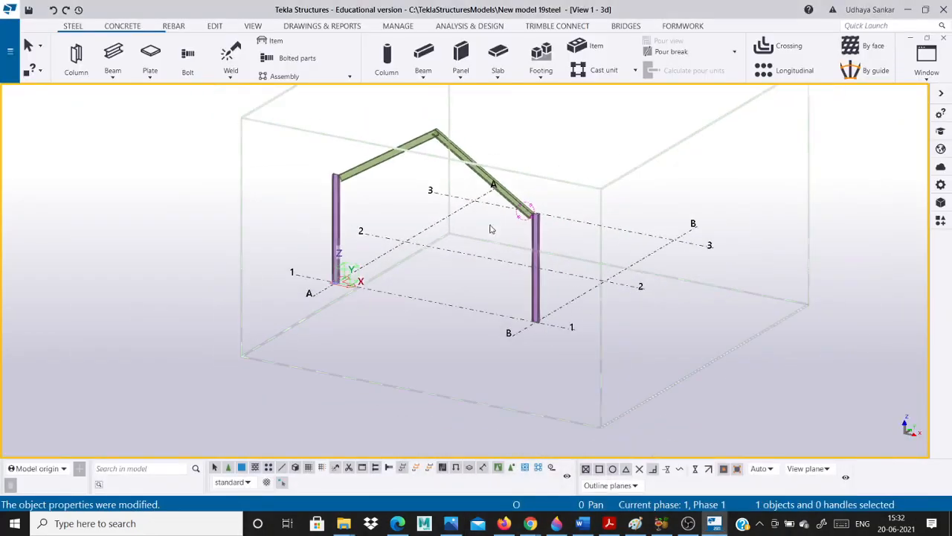
Focus on the foot of the grid A column and search the applications and components catalogue for "base".
scroll(325, 205, "up", 2)
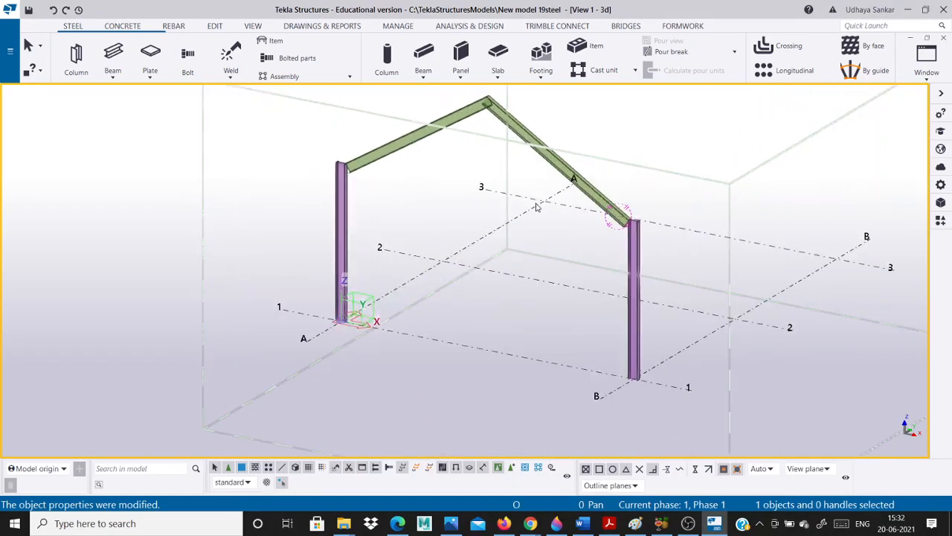
scroll(537, 206, "down", 1)
scroll(354, 313, "up", 2)
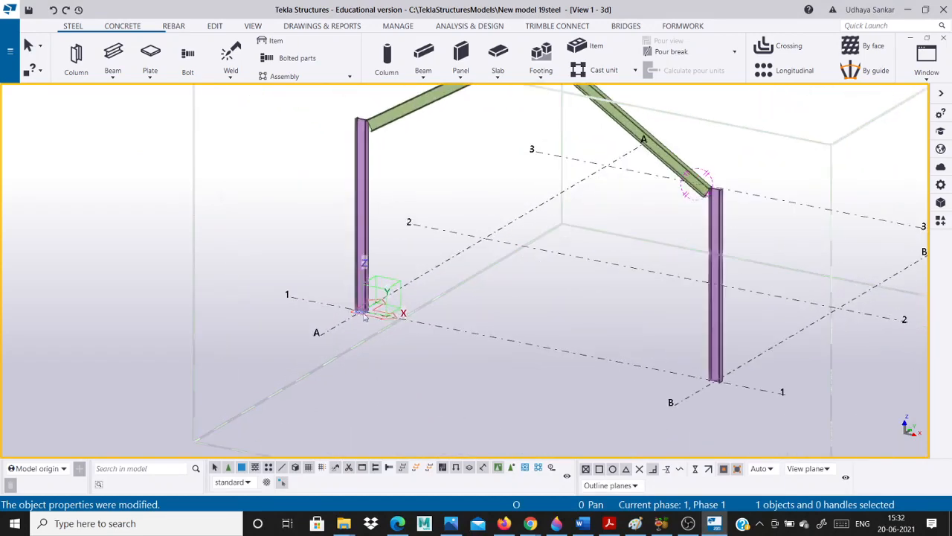
scroll(367, 316, "up", 10)
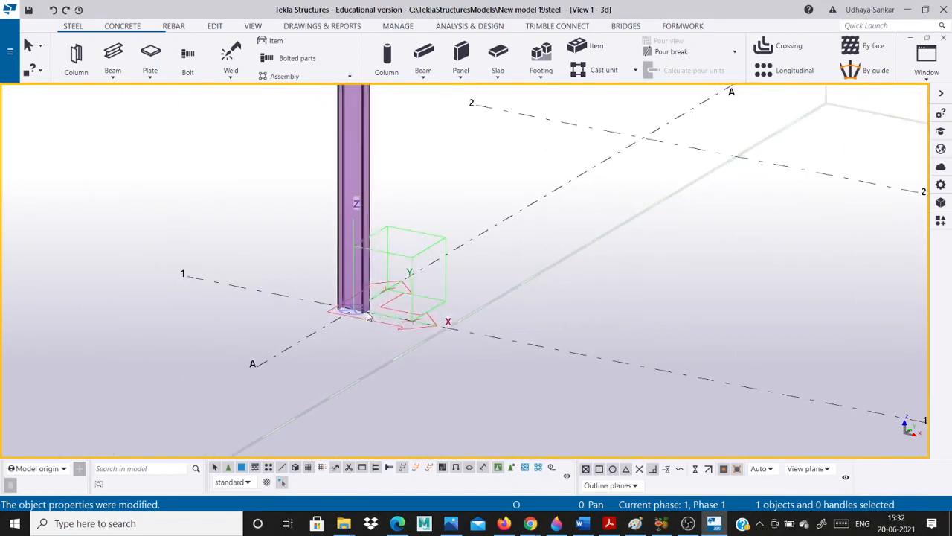
left_click(941, 219)
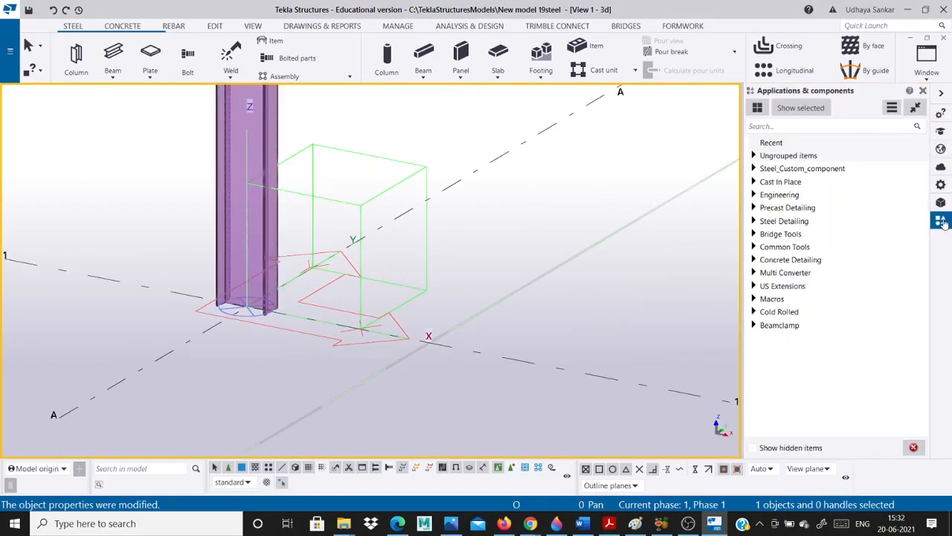
left_click(804, 125)
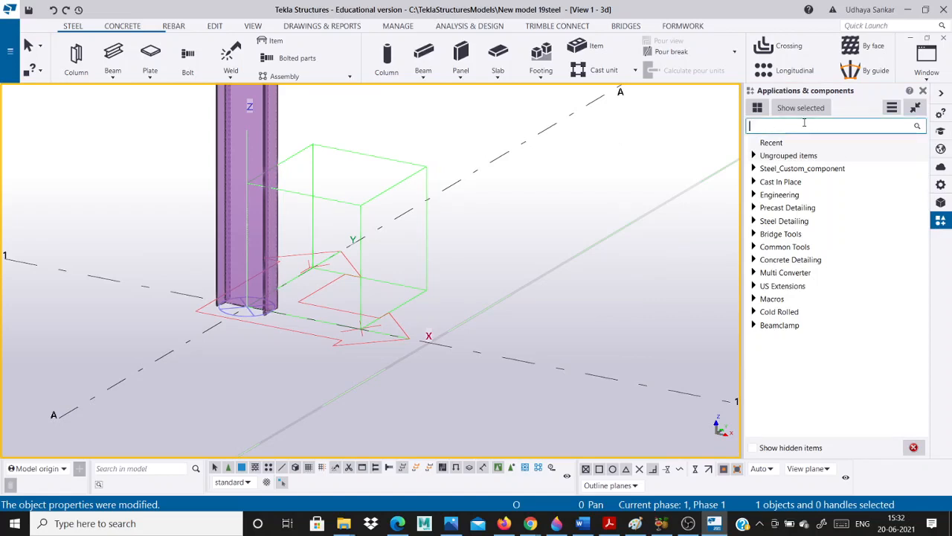
type("base")
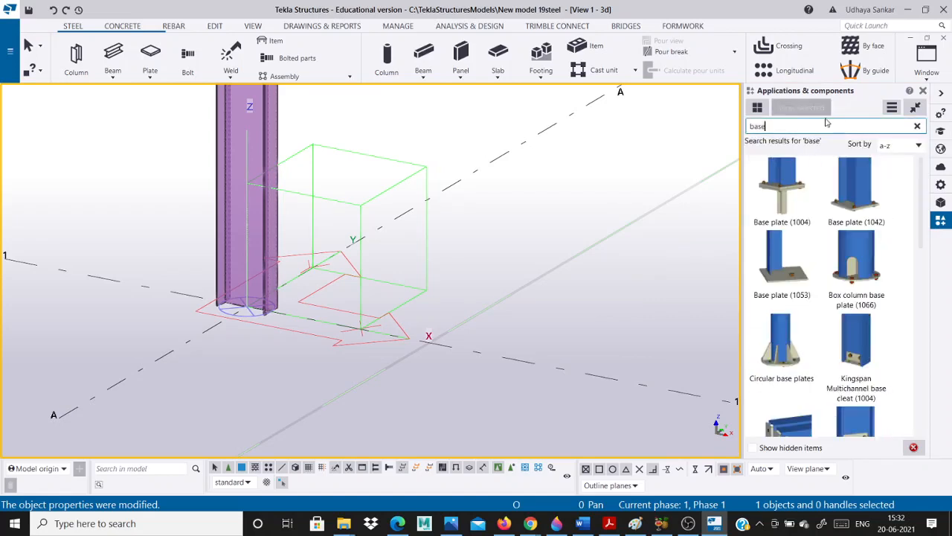
Add a Base plate (1042) connection with its standard settings to the foot of the column at grid A/1.
left_click(868, 200)
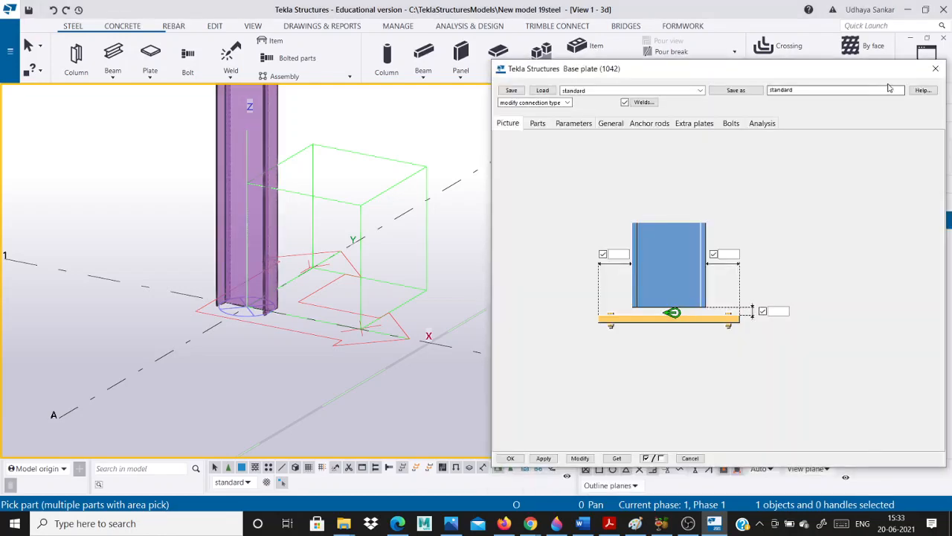
left_click(934, 70)
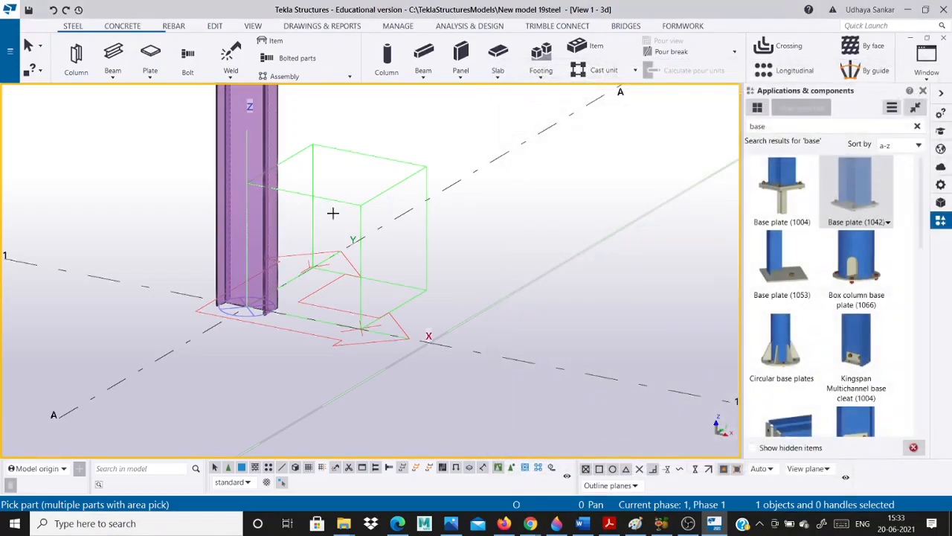
left_click(267, 213)
scroll(246, 301, "up", 2)
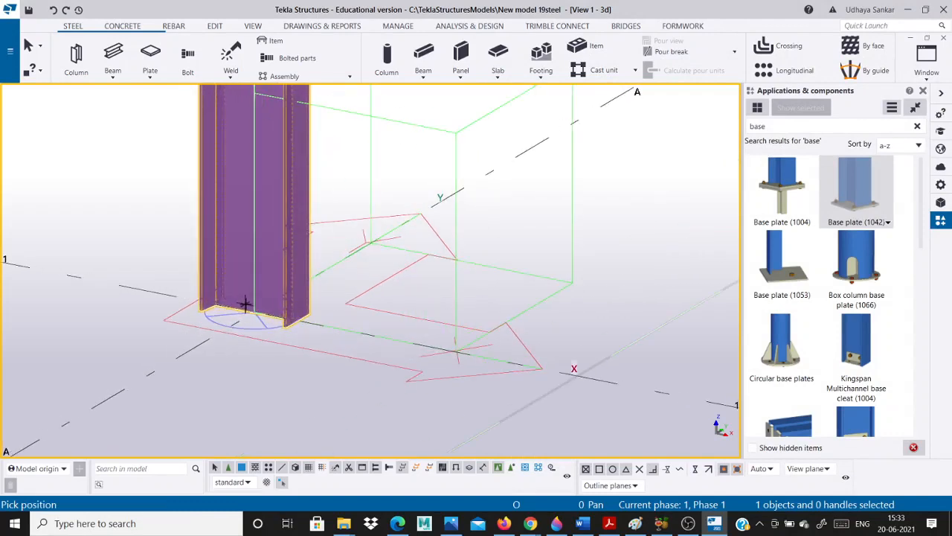
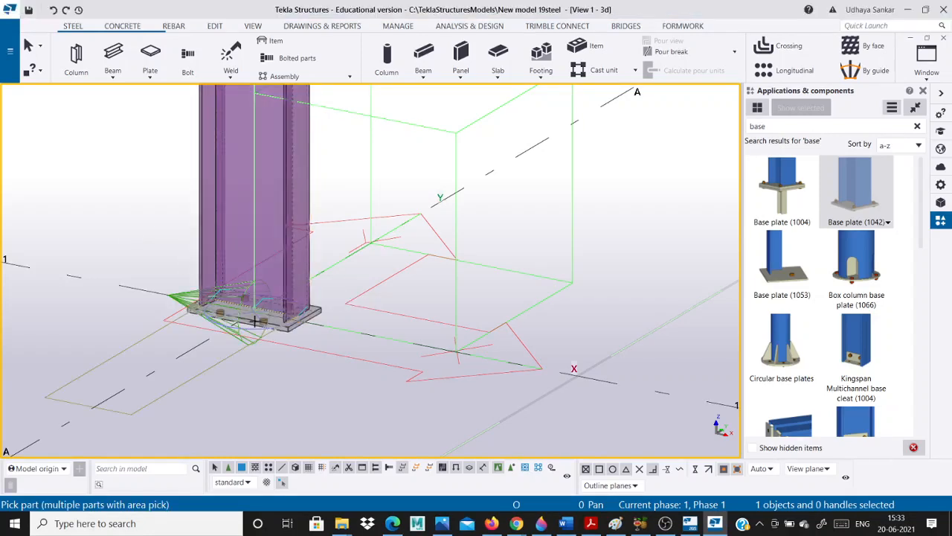
scroll(270, 350, "up", 2)
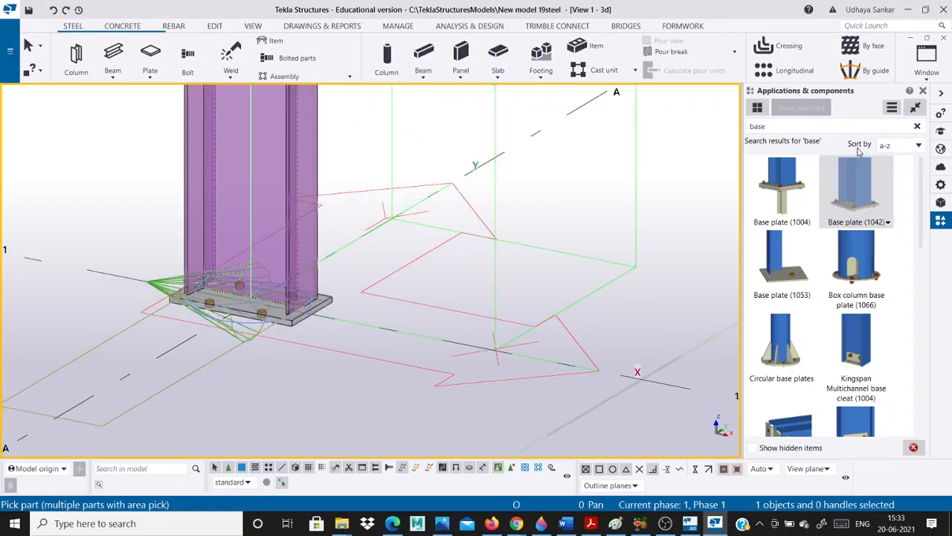
Add the same Base plate (1042) connection at the foot of the column at grid B/1 and end the command.
scroll(223, 315, "down", 5)
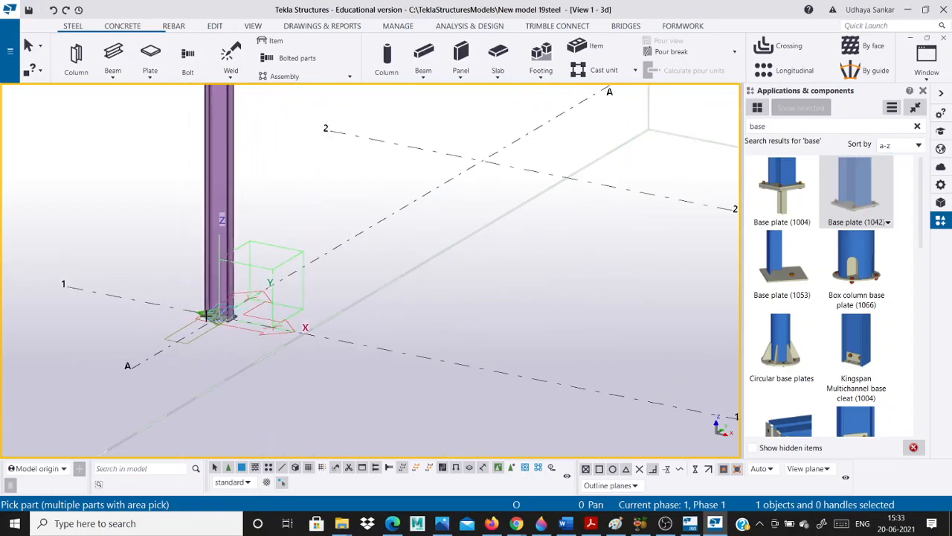
scroll(204, 315, "down", 3)
scroll(595, 334, "up", 5)
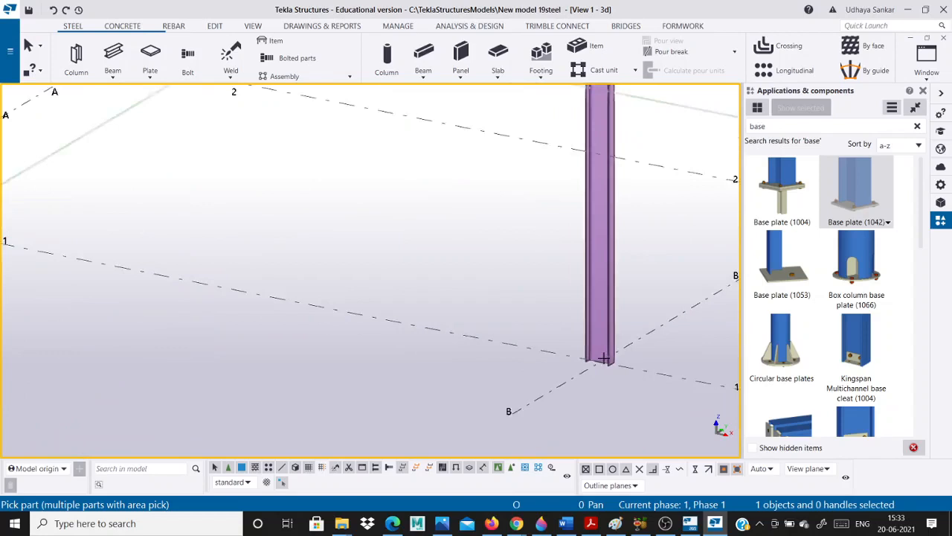
left_click(605, 309)
scroll(599, 368, "up", 3)
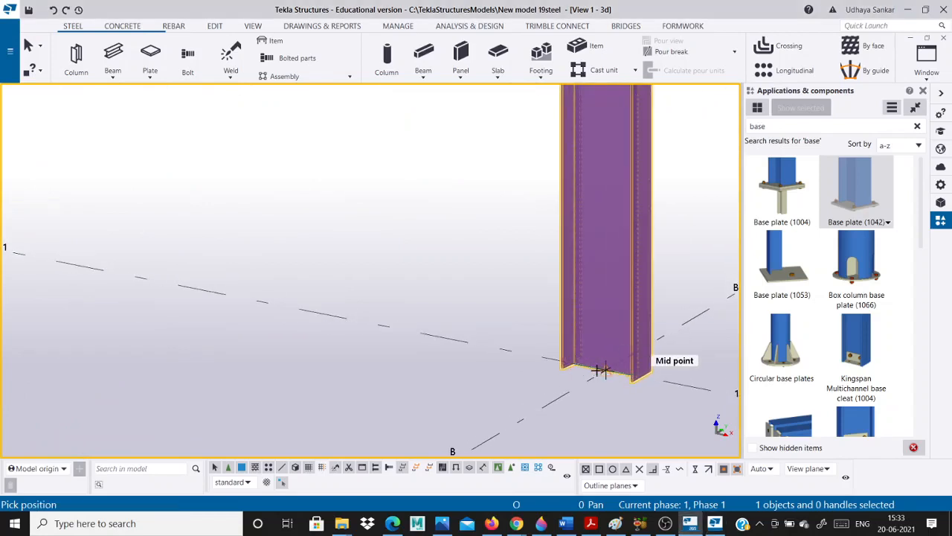
left_click(593, 386)
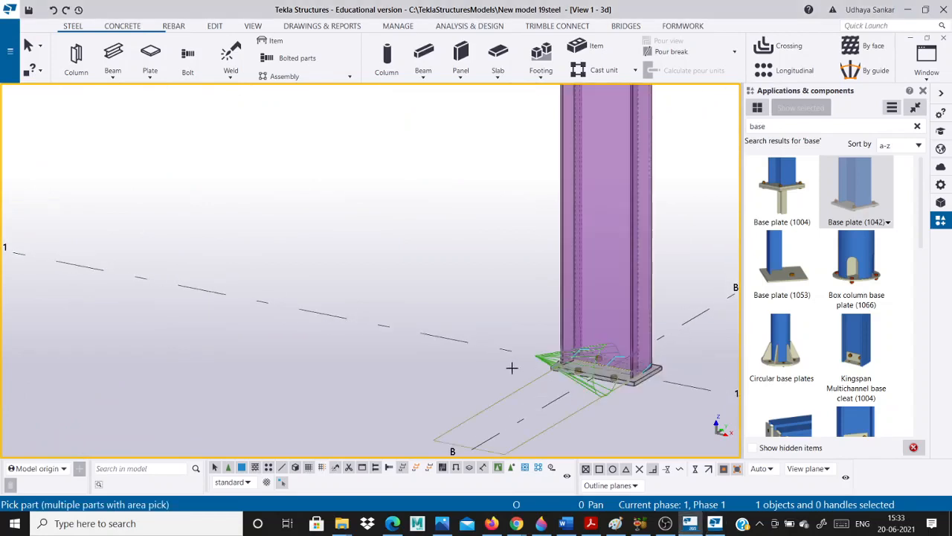
scroll(512, 368, "down", 3)
scroll(591, 406, "up", 4)
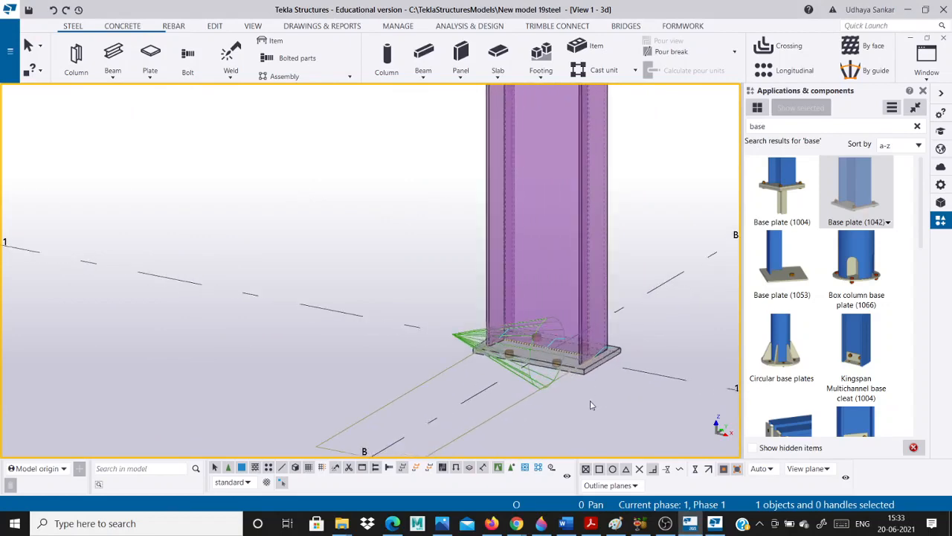
Examine the plates, anchor bolts and welds of the new base plate connections on both columns.
scroll(591, 406, "up", 3)
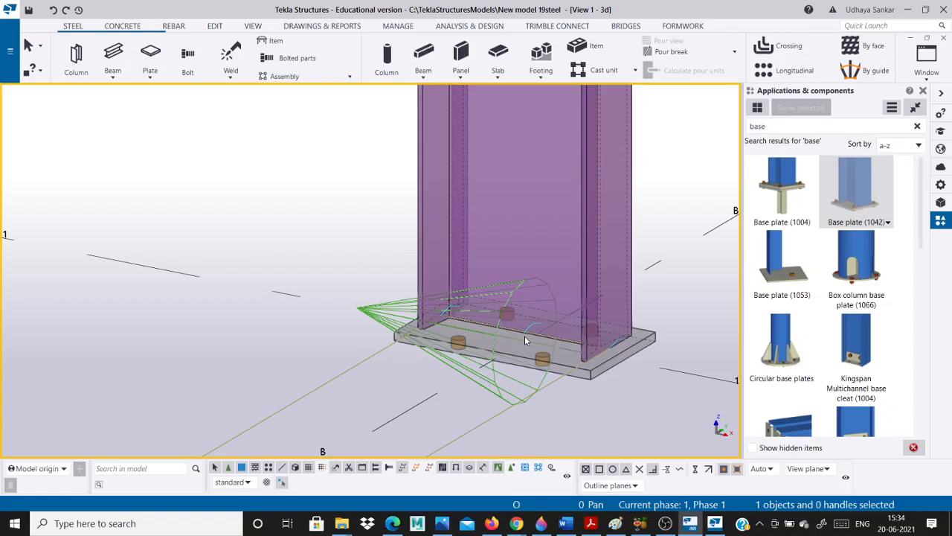
scroll(509, 333, "up", 5)
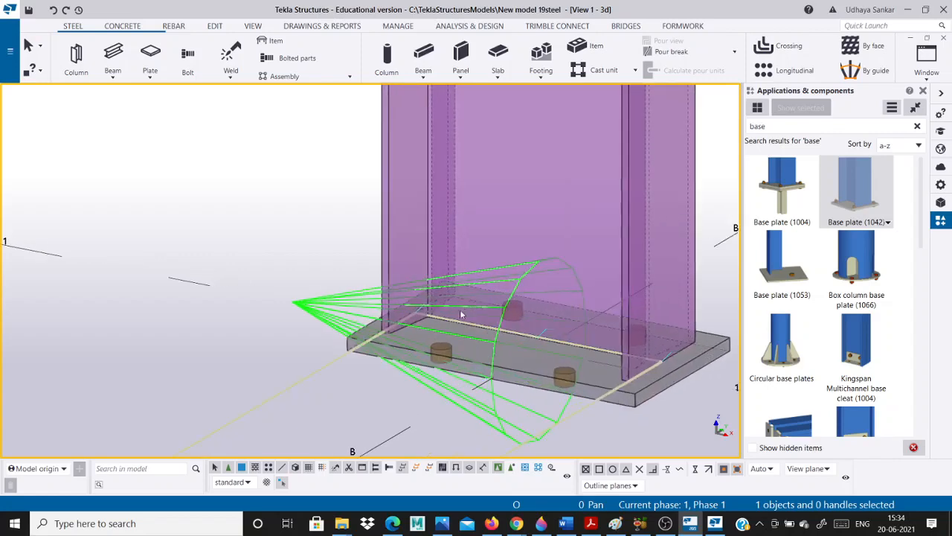
scroll(409, 325, "down", 3)
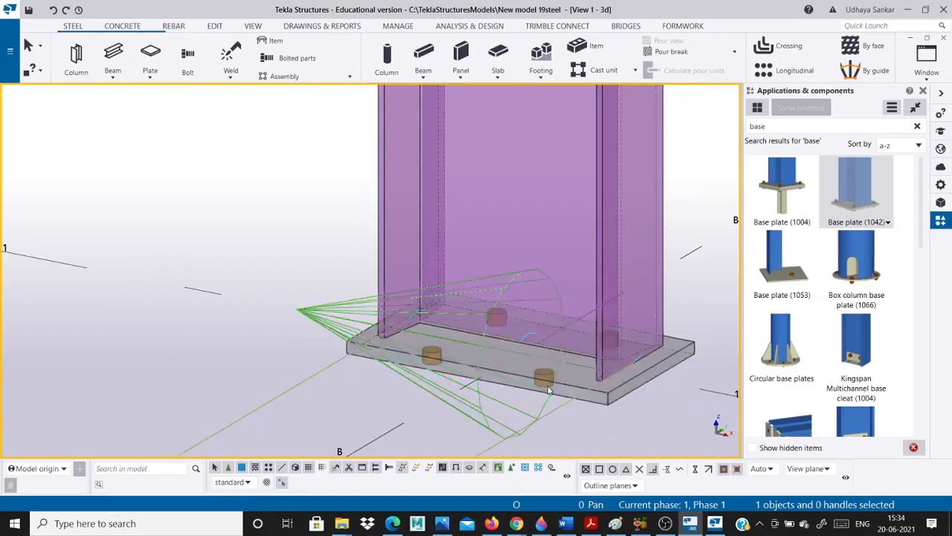
scroll(545, 363, "down", 6)
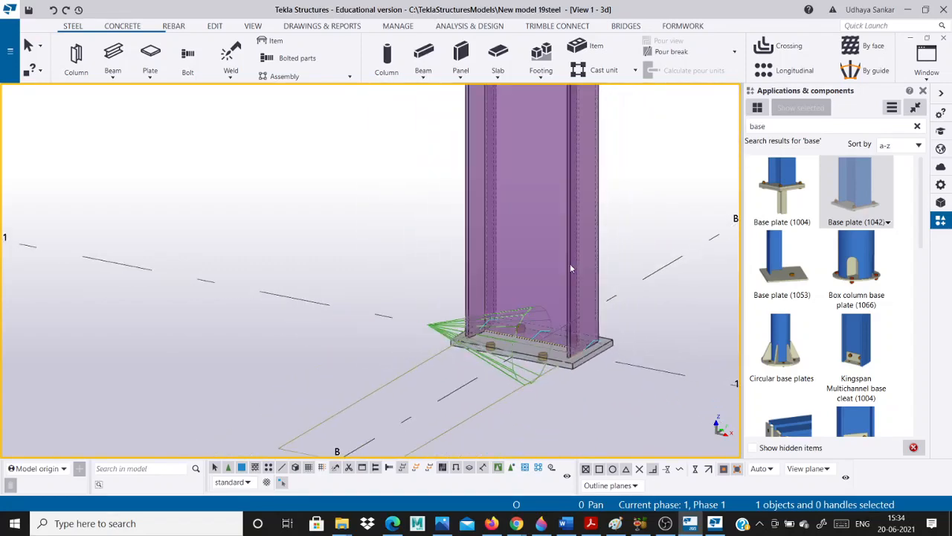
scroll(558, 289, "down", 8)
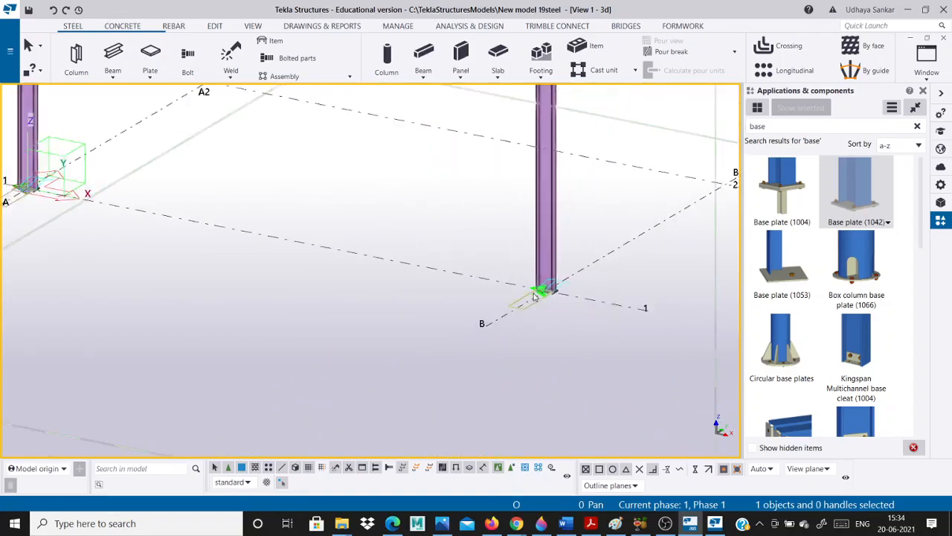
scroll(311, 308, "up", 4)
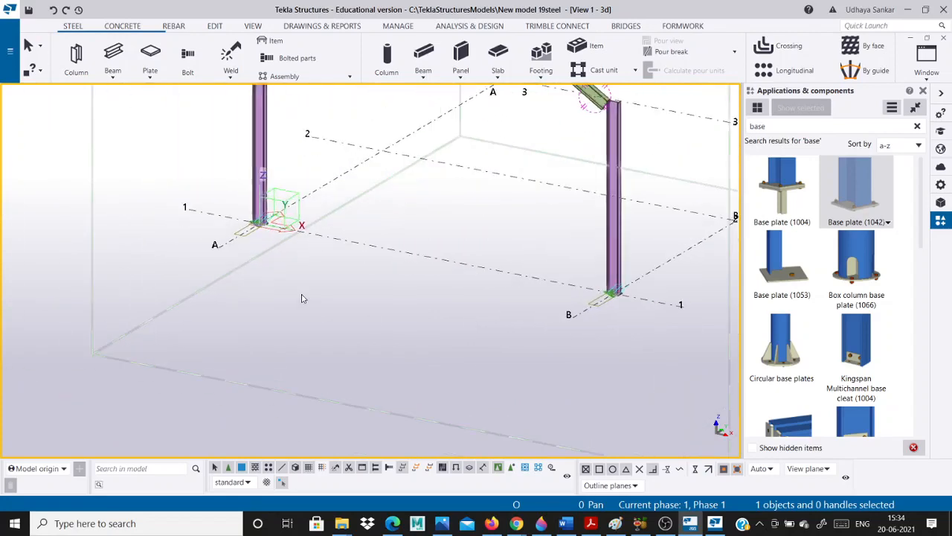
scroll(227, 218, "up", 8)
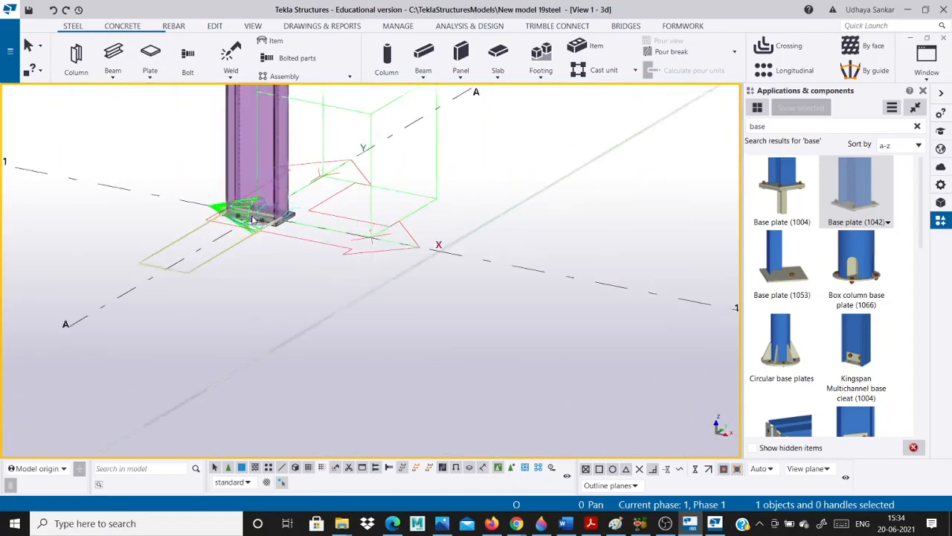
scroll(312, 235, "up", 2)
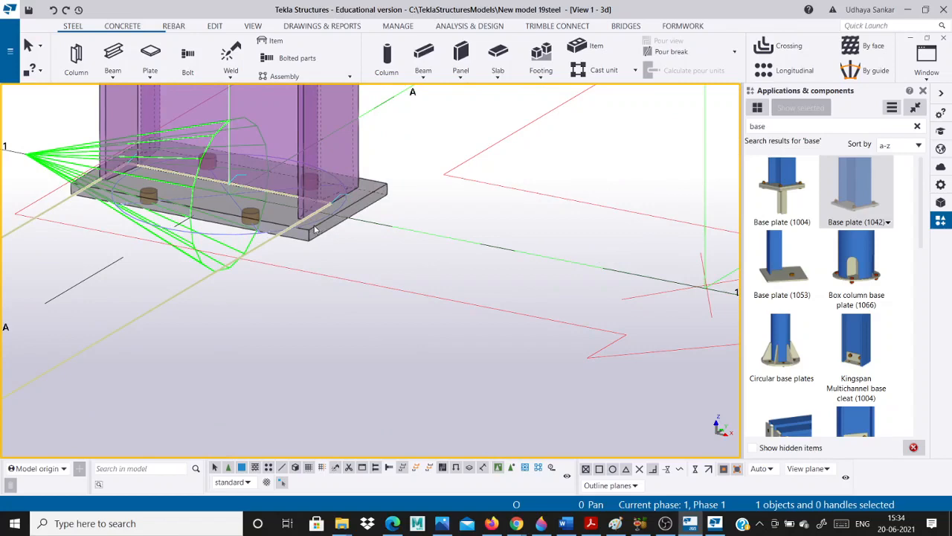
scroll(221, 180, "up", 1)
scroll(221, 186, "down", 2)
scroll(217, 245, "down", 3)
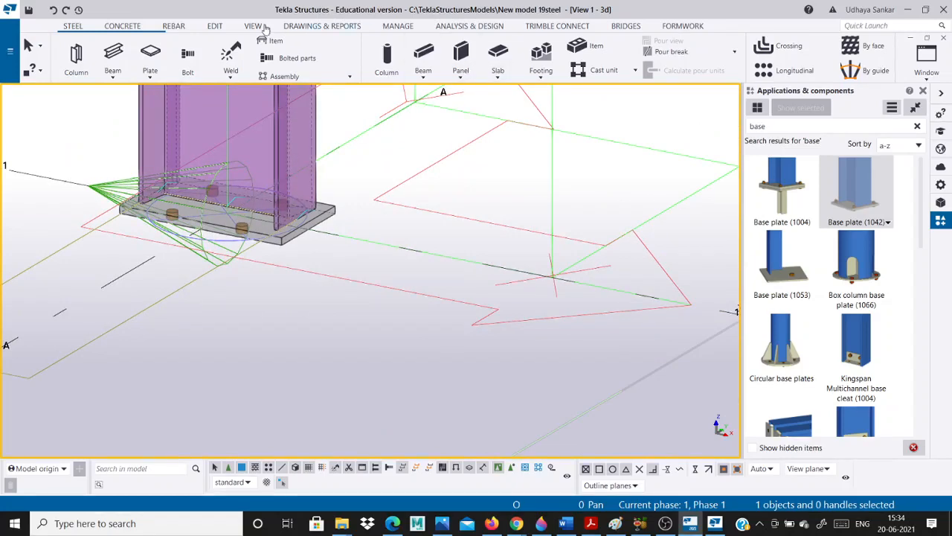
Place a concrete pad footing under the base plate of the column at grid A/1.
left_click(123, 25)
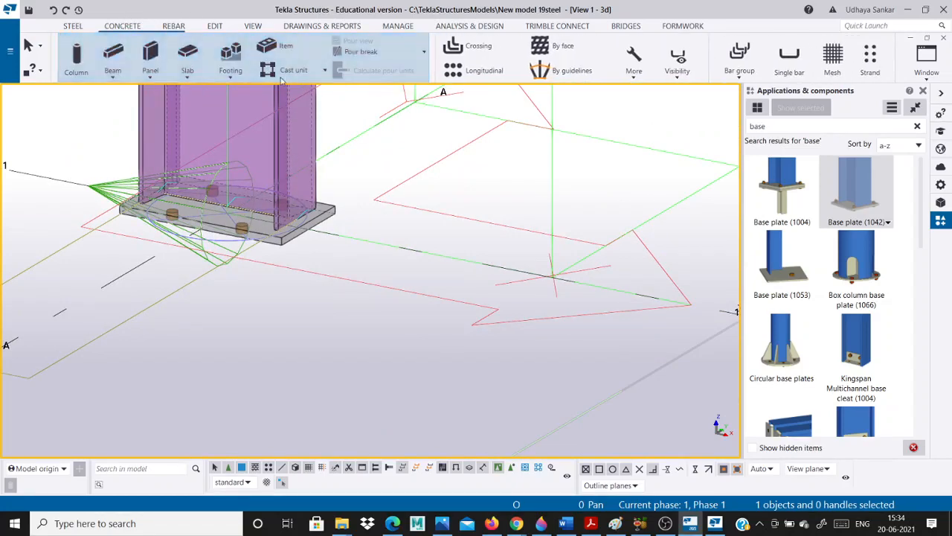
left_click(231, 74)
left_click(232, 94)
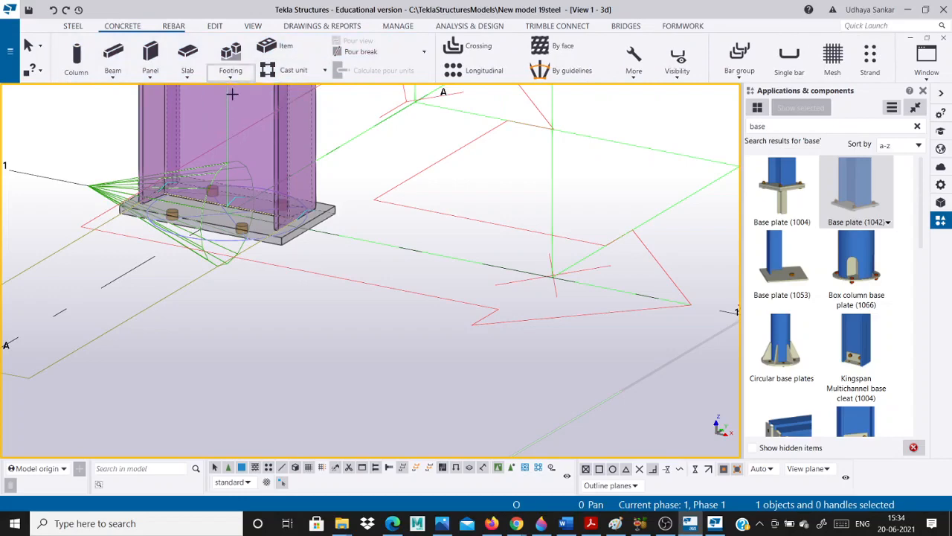
left_click(223, 204)
middle_click_drag(219, 266, 238, 251, "ctrl")
Place a second pad footing under the base plate of the column at grid B/1 and finish creating footings.
scroll(237, 251, "down", 8)
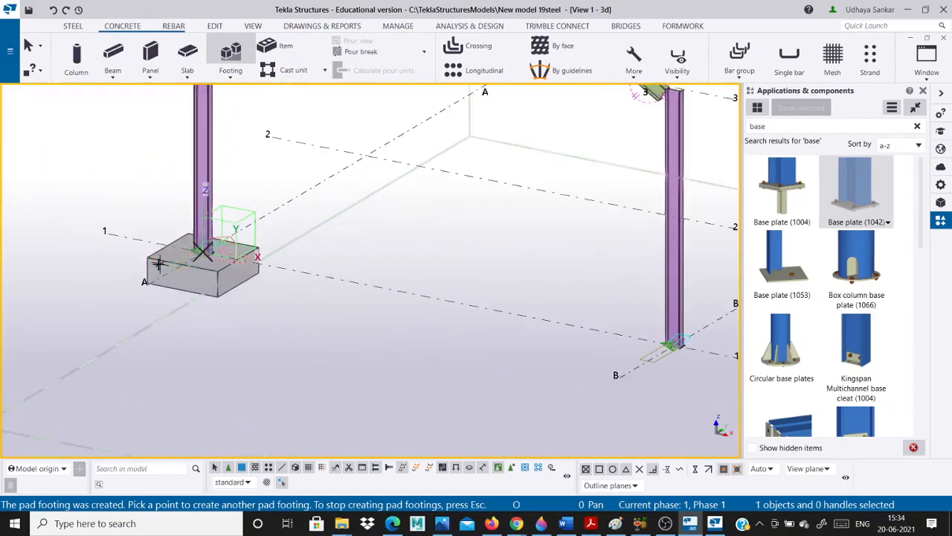
scroll(512, 328, "up", 8)
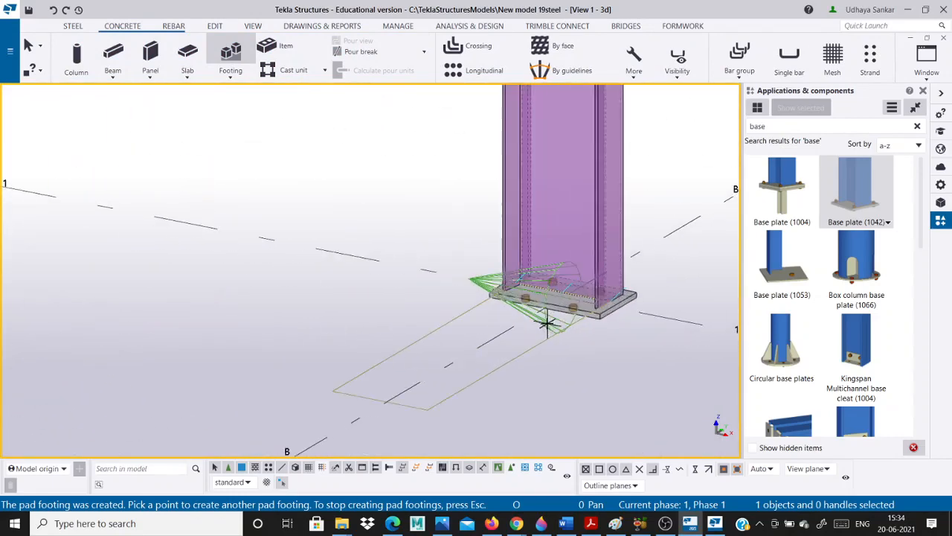
left_click(569, 269)
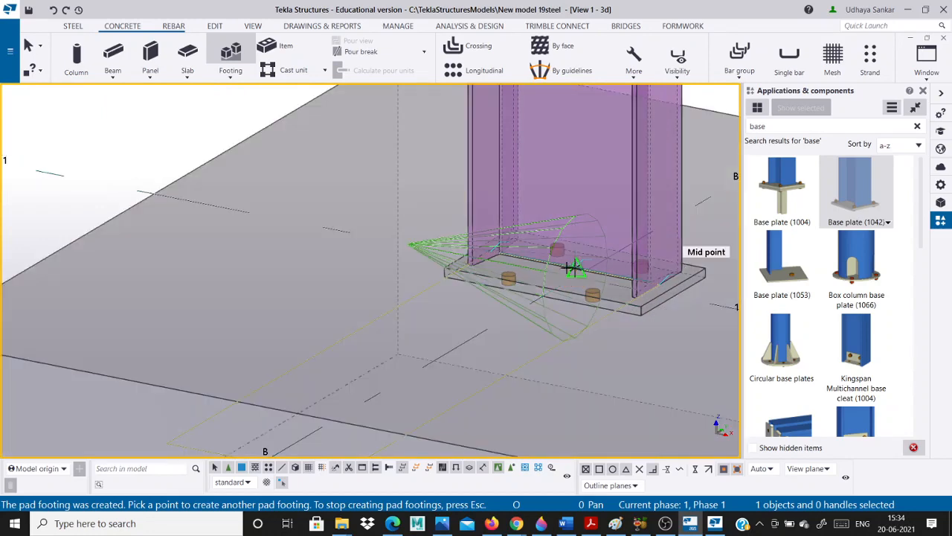
scroll(470, 294, "down", 2)
scroll(471, 293, "down", 6)
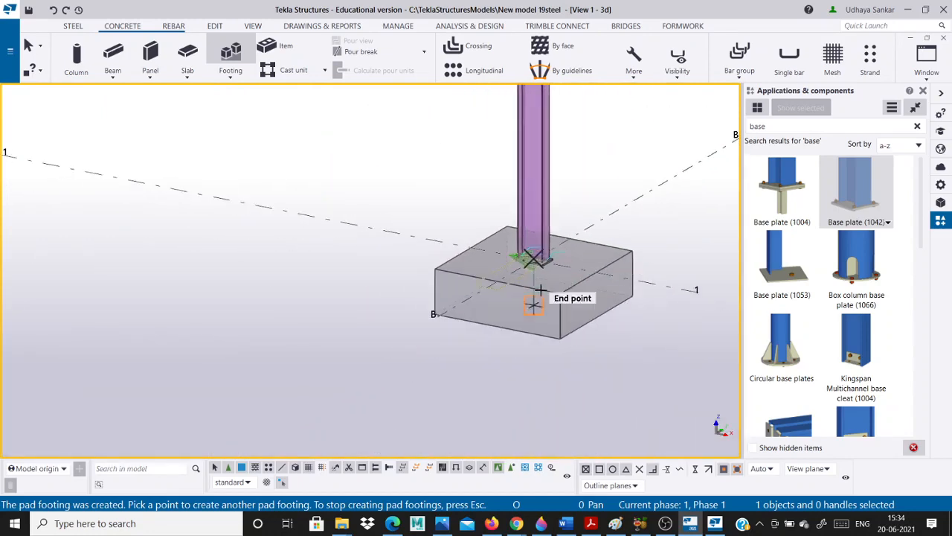
scroll(533, 285, "down", 3)
scroll(276, 280, "down", 3)
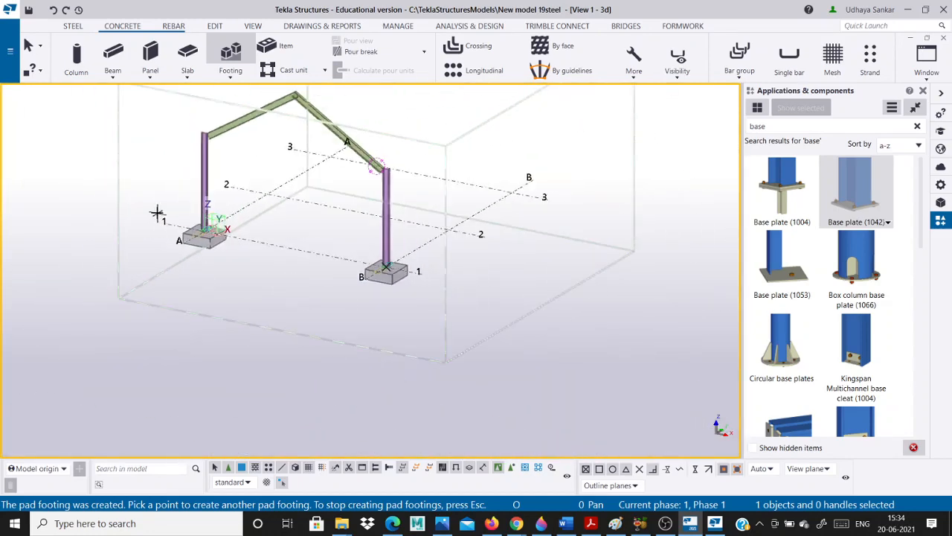
scroll(186, 203, "up", 5)
scroll(260, 281, "up", 4)
key("Escape")
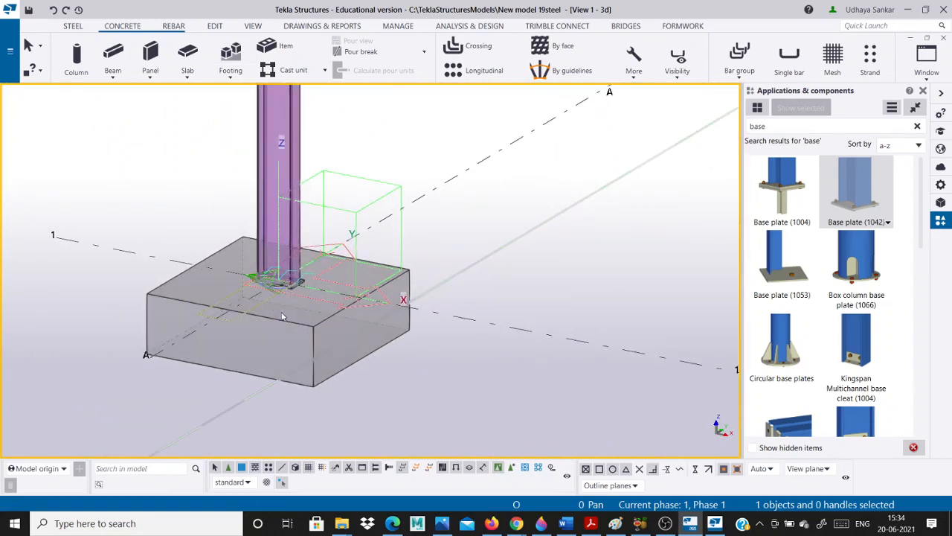
Inspect how the columns sit on their pad footings in the 3D view of the frame.
scroll(282, 321, "down", 5)
scroll(272, 350, "down", 1)
scroll(272, 350, "up", 3)
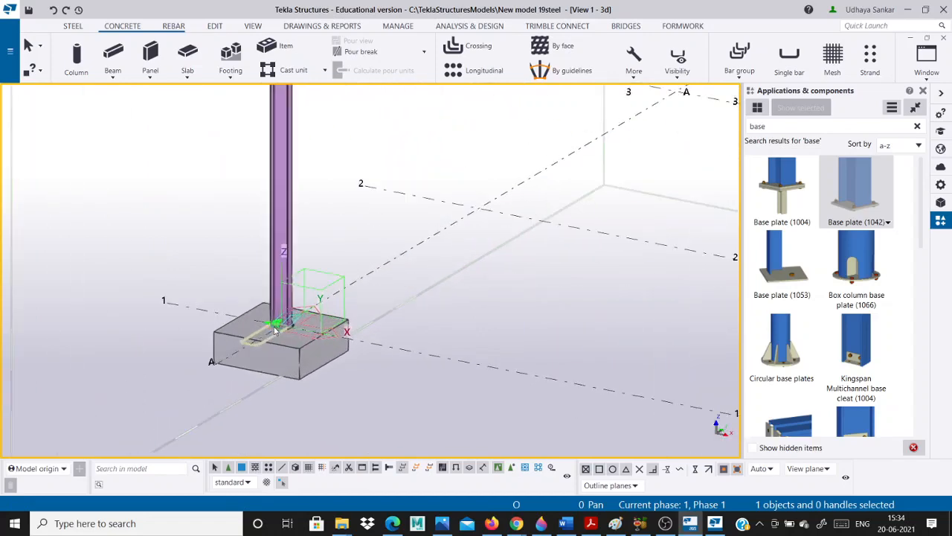
scroll(275, 346, "down", 3)
scroll(294, 370, "up", 3)
scroll(293, 232, "down", 4)
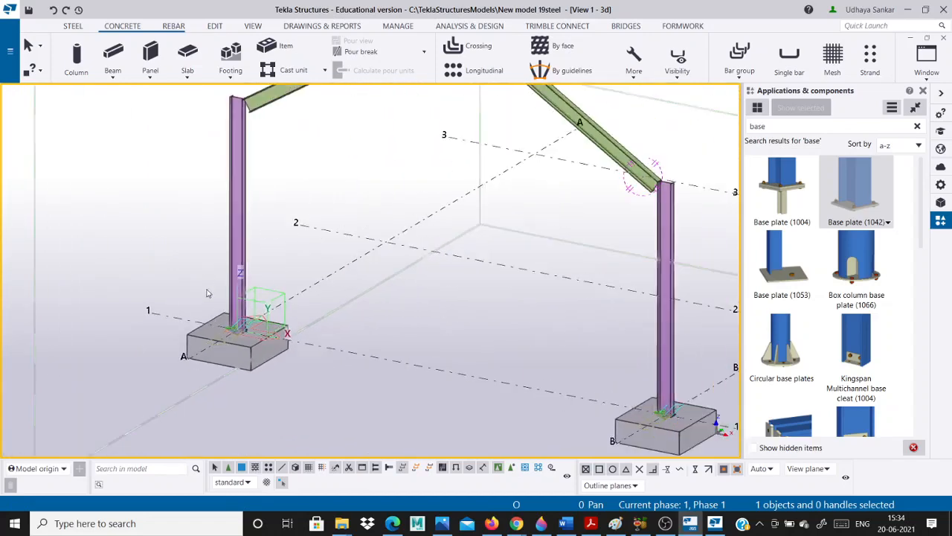
Examine the column base and eaves joint at grid A/1, and check the hand sketch for the plate required at the column top.
scroll(264, 156, "up", 3)
scroll(264, 156, "down", 4)
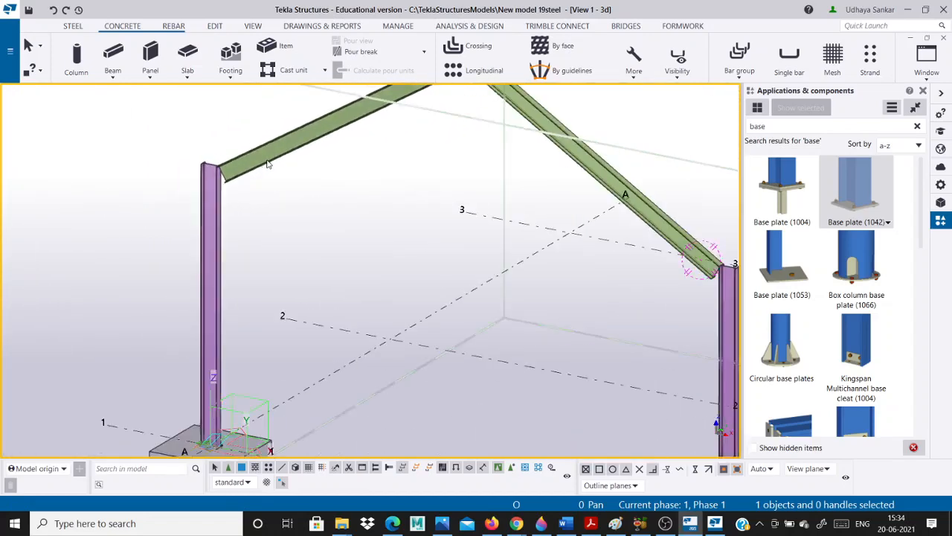
scroll(231, 351, "up", 5)
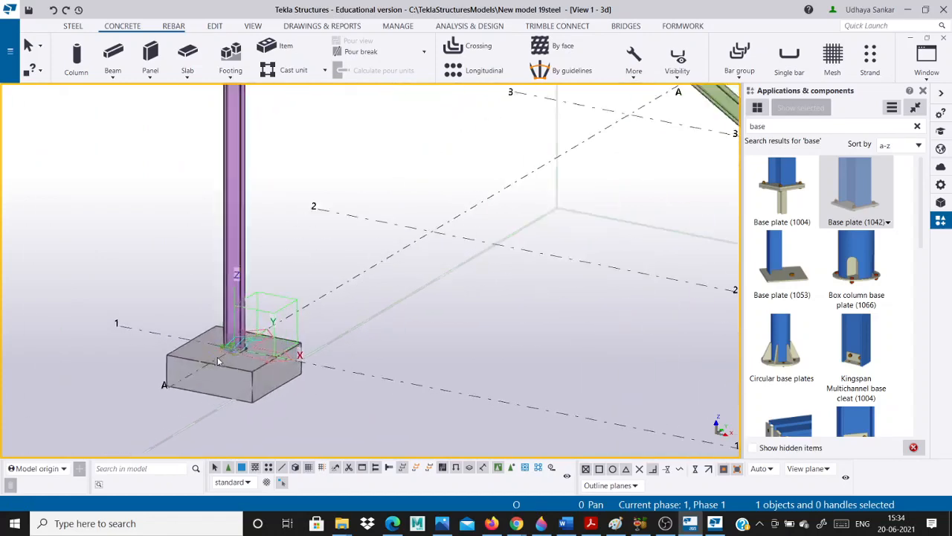
scroll(259, 345, "down", 10)
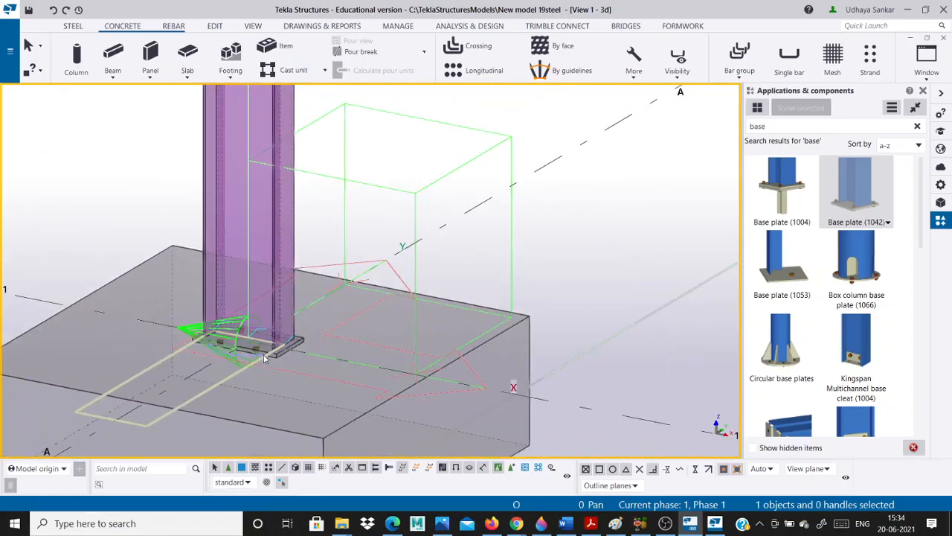
scroll(260, 349, "down", 2)
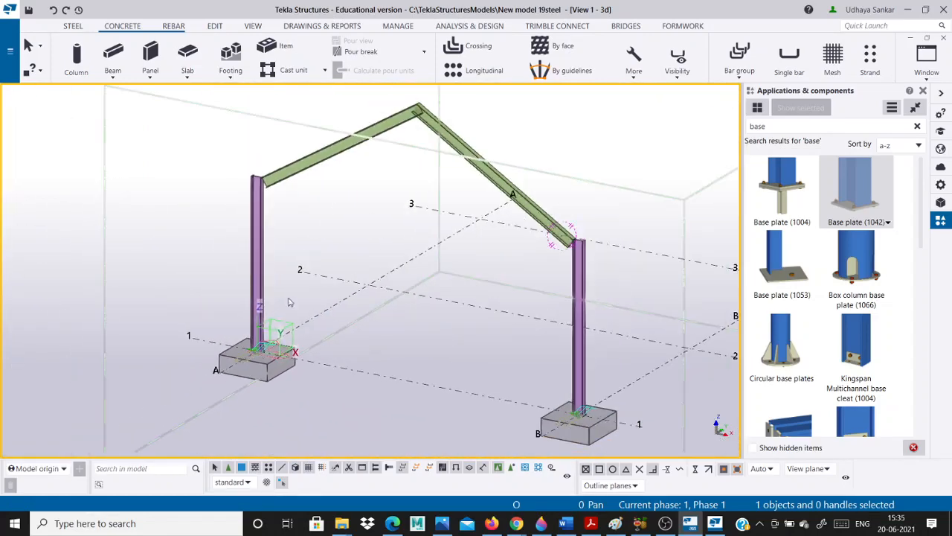
scroll(245, 183, "up", 8)
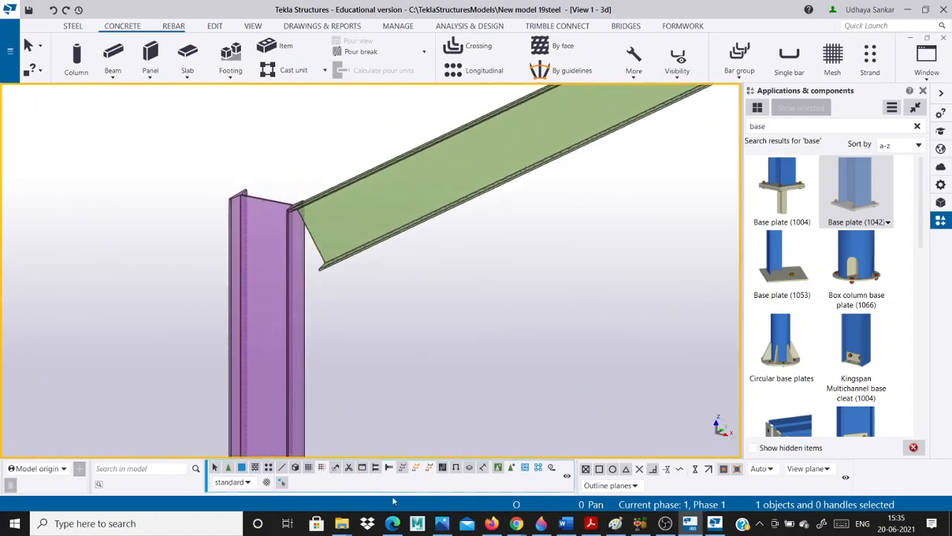
left_click(442, 525)
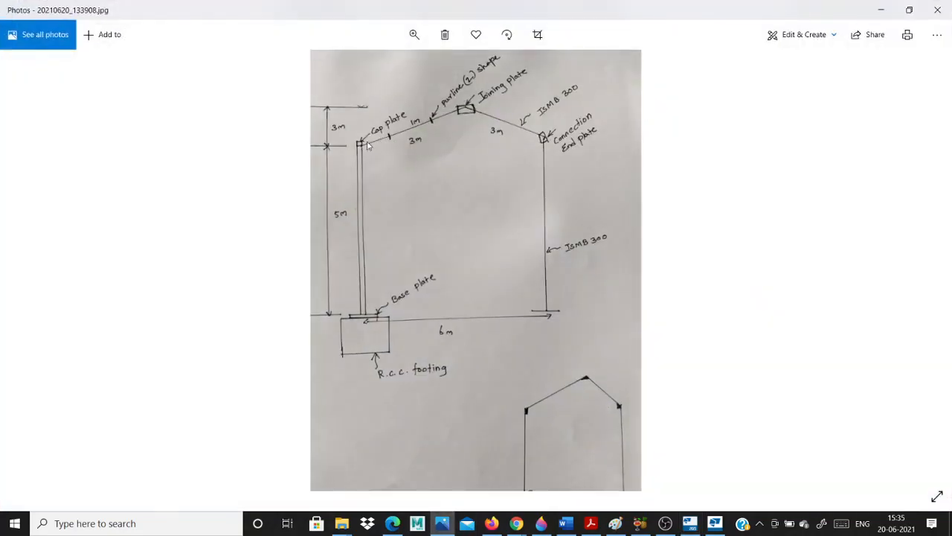
left_click(881, 10)
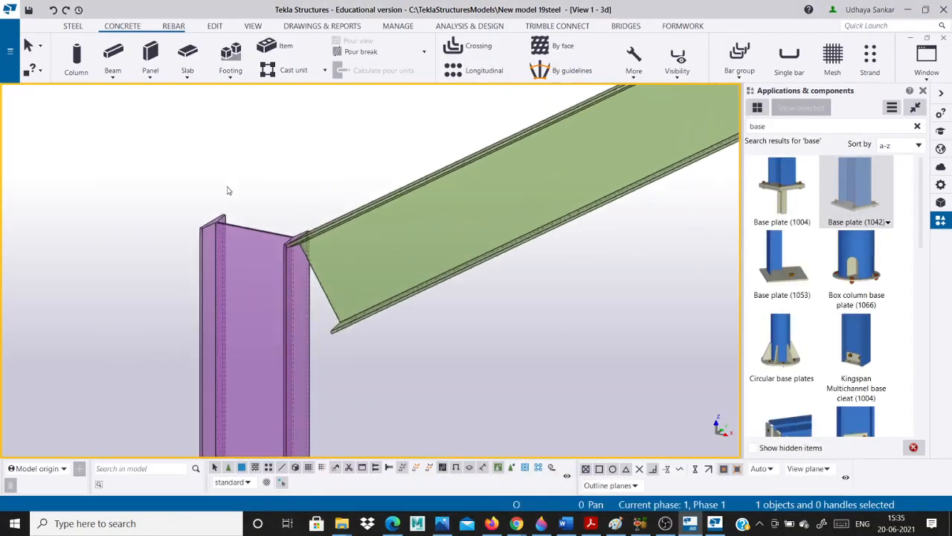
scroll(239, 231, "down", 1)
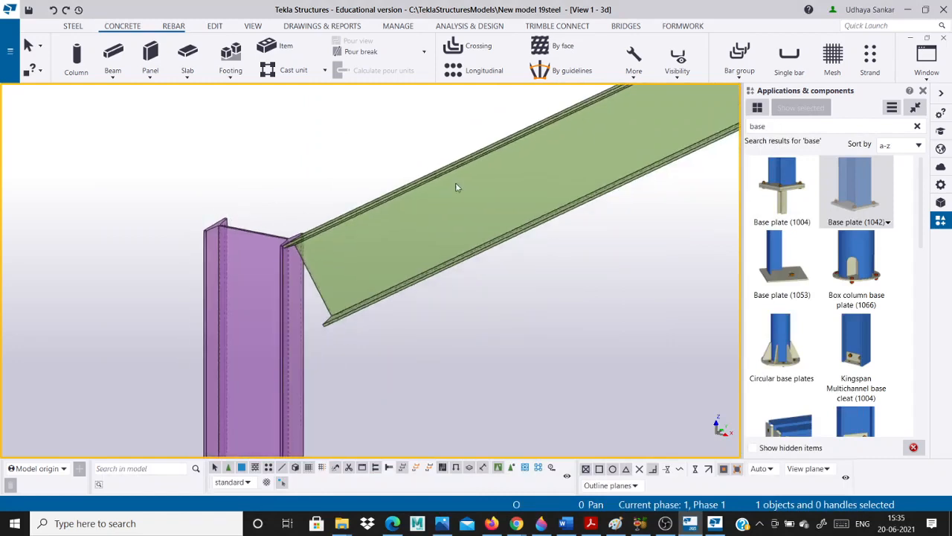
Search the component library for "cap" and place a Cap plate detail on the top end of the column at grid A/1.
left_click_drag(776, 125, 704, 125)
key("BackSpace")
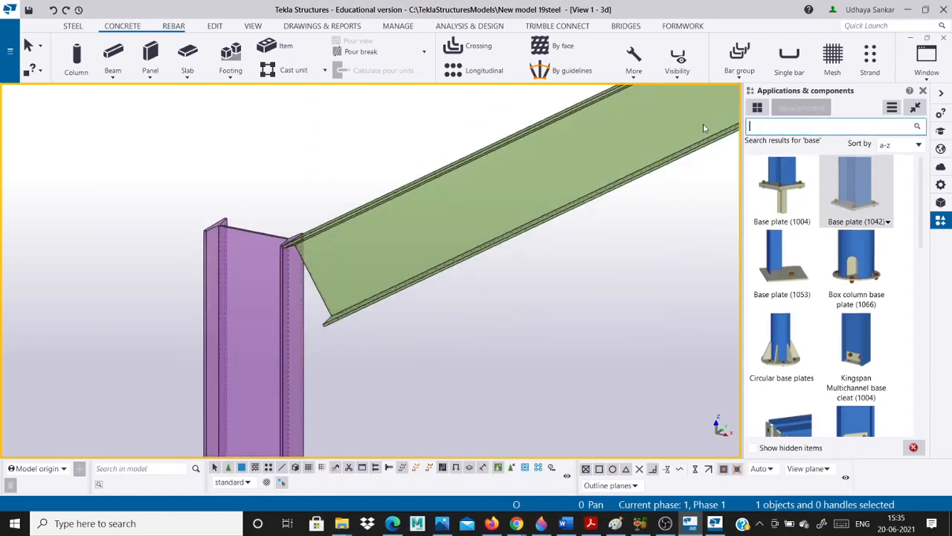
type("c")
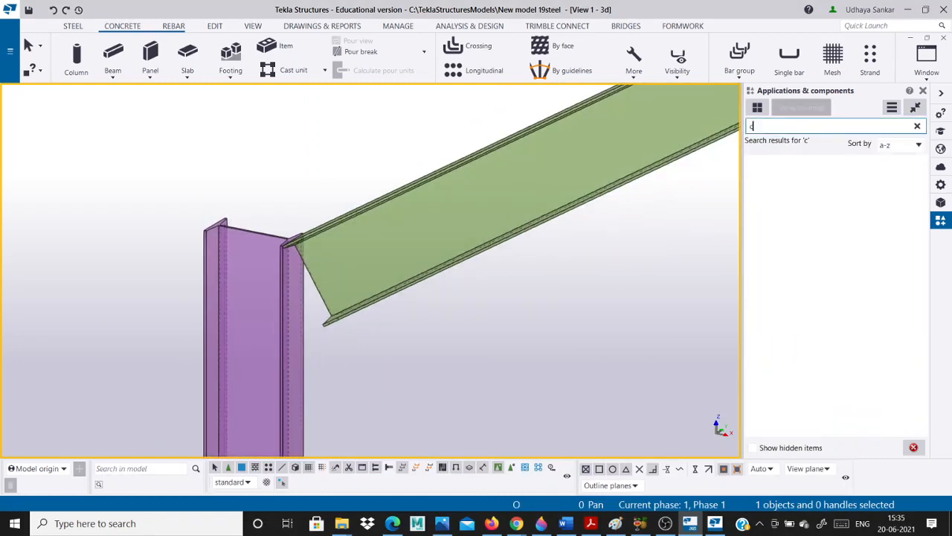
type("ap")
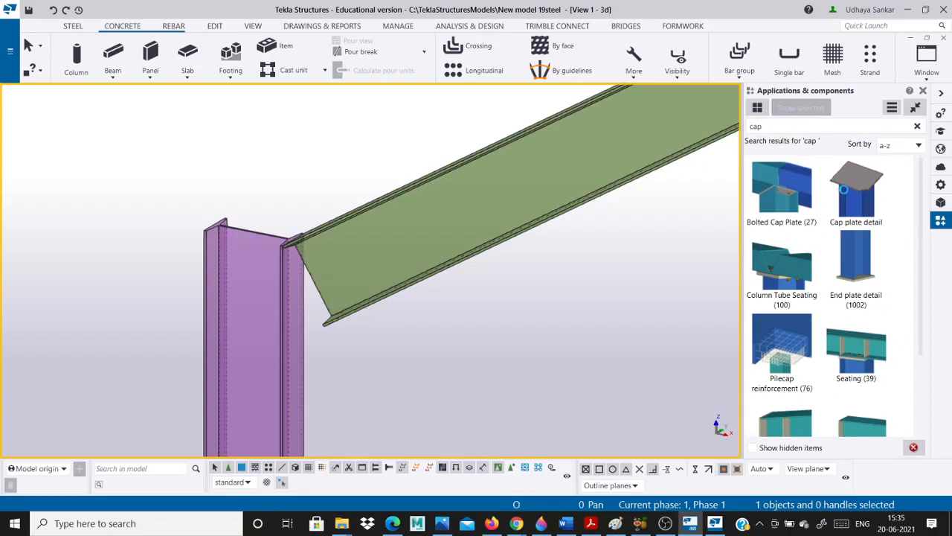
left_click(845, 192)
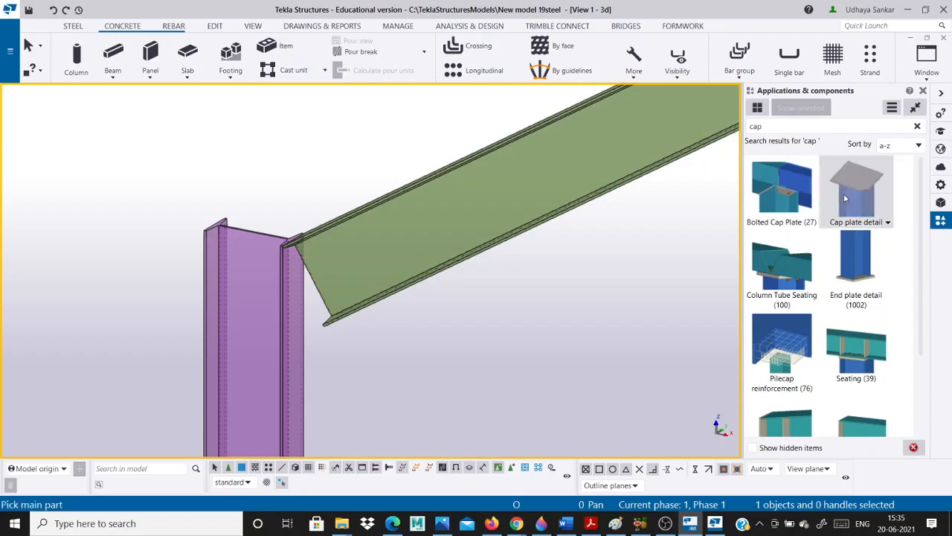
left_click(254, 233)
left_click(254, 233)
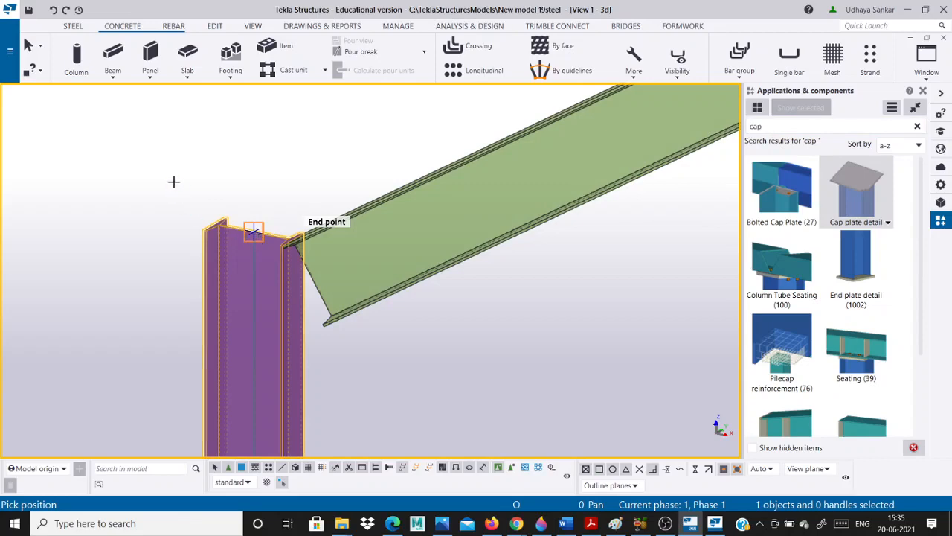
Add the same Cap plate detail to the top end of the column at grid B/1.
scroll(164, 181, "down", 3)
scroll(157, 191, "down", 5)
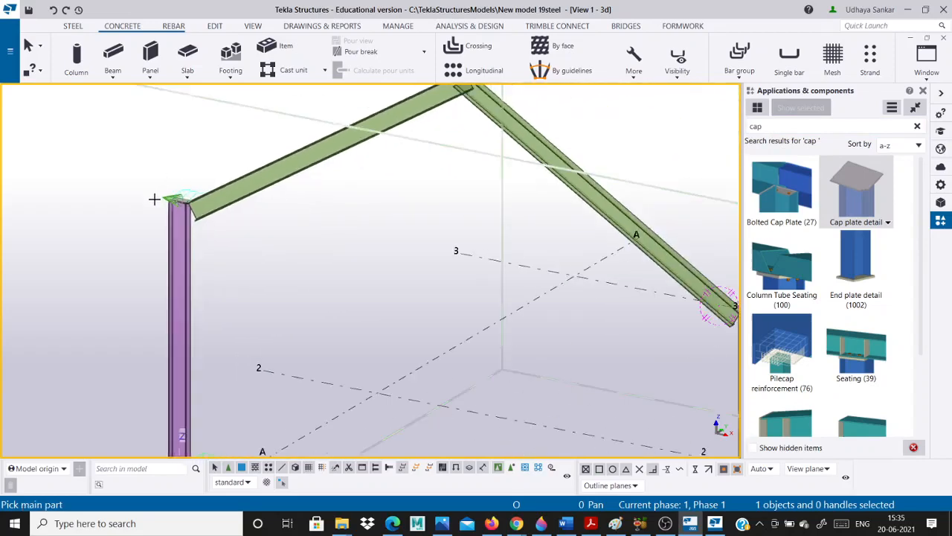
scroll(608, 291, "up", 6)
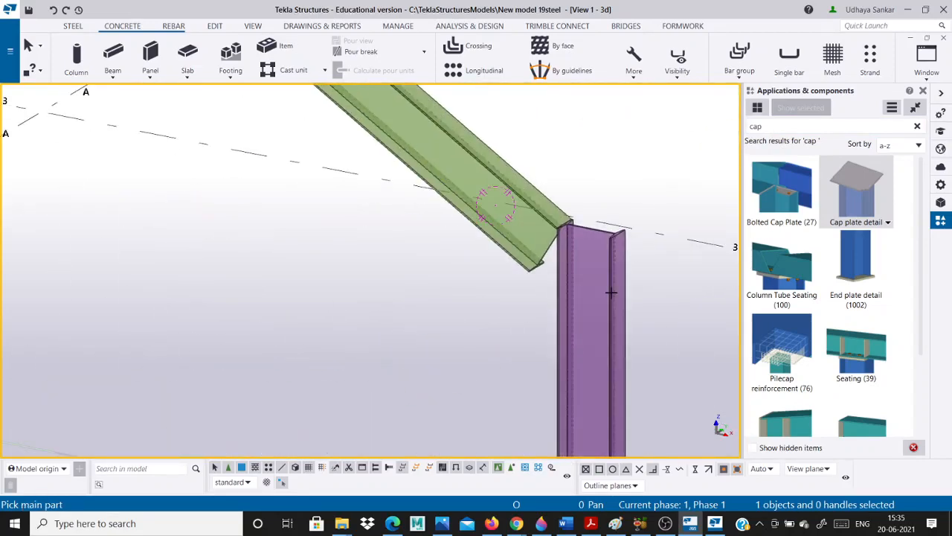
left_click(608, 292)
left_click(593, 232)
scroll(520, 241, "down", 6)
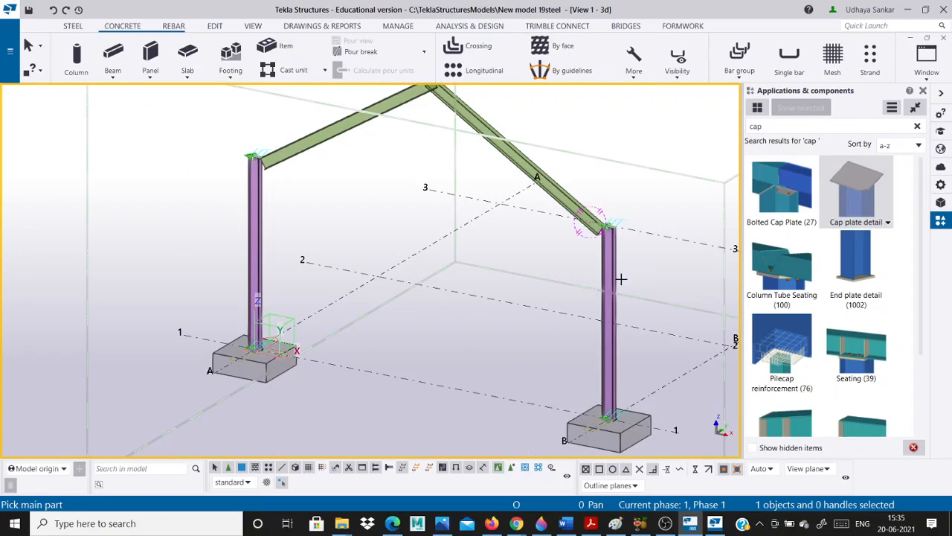
Inspect the cap plate on the column at grid A/1 and check the hand sketch for the rafter-to-column connection.
scroll(497, 230, "down", 2)
scroll(313, 179, "up", 8)
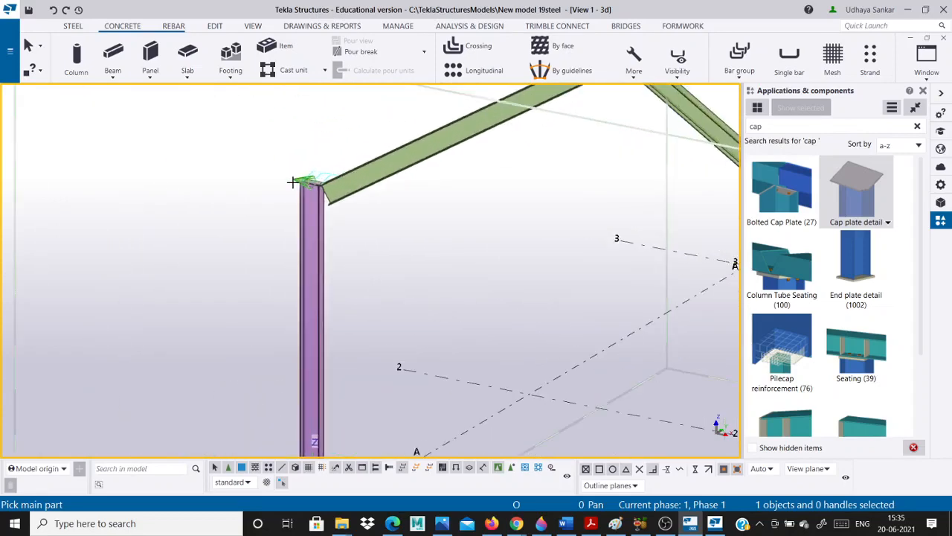
scroll(302, 172, "up", 8)
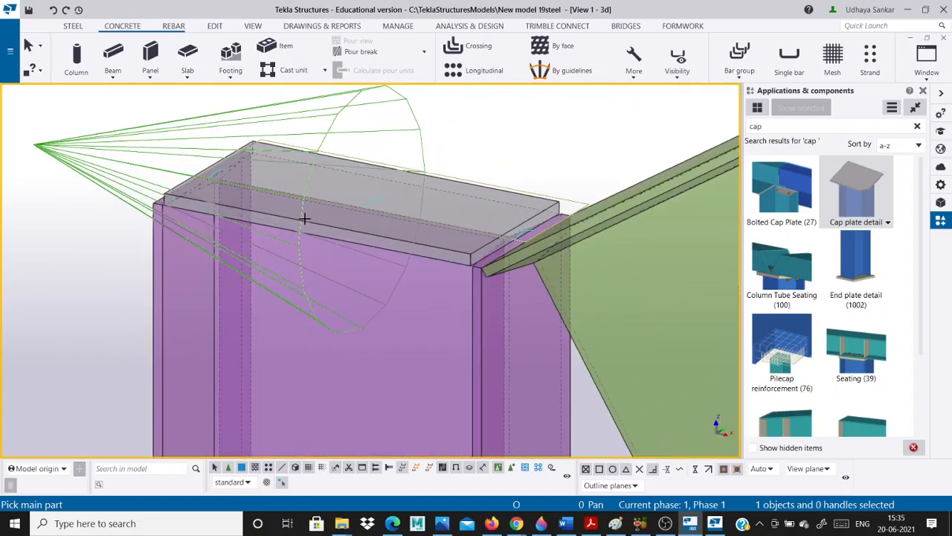
scroll(332, 200, "down", 10)
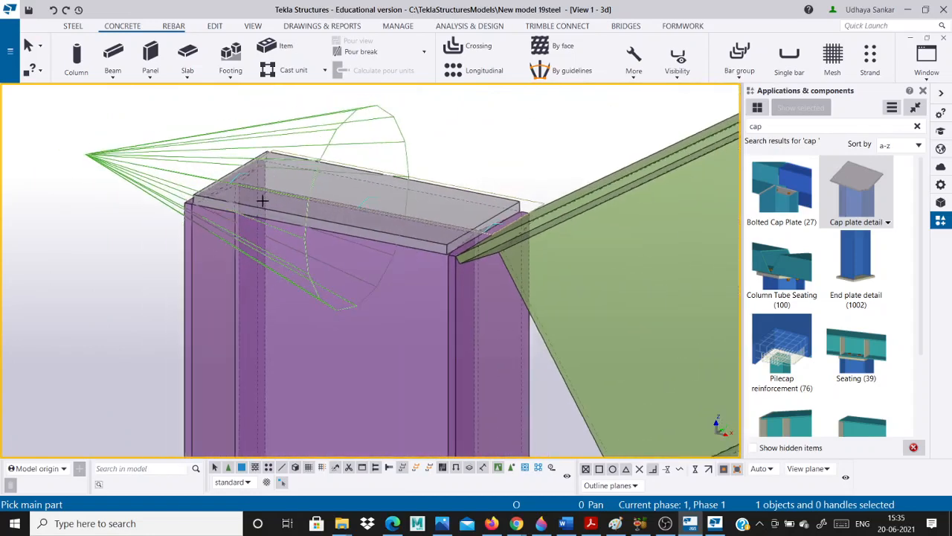
scroll(298, 248, "down", 8)
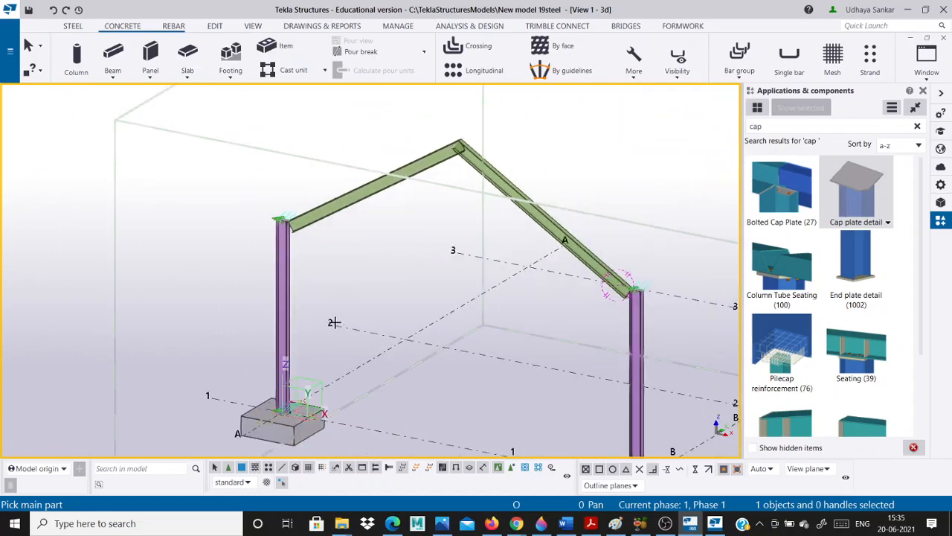
scroll(338, 316, "down", 3)
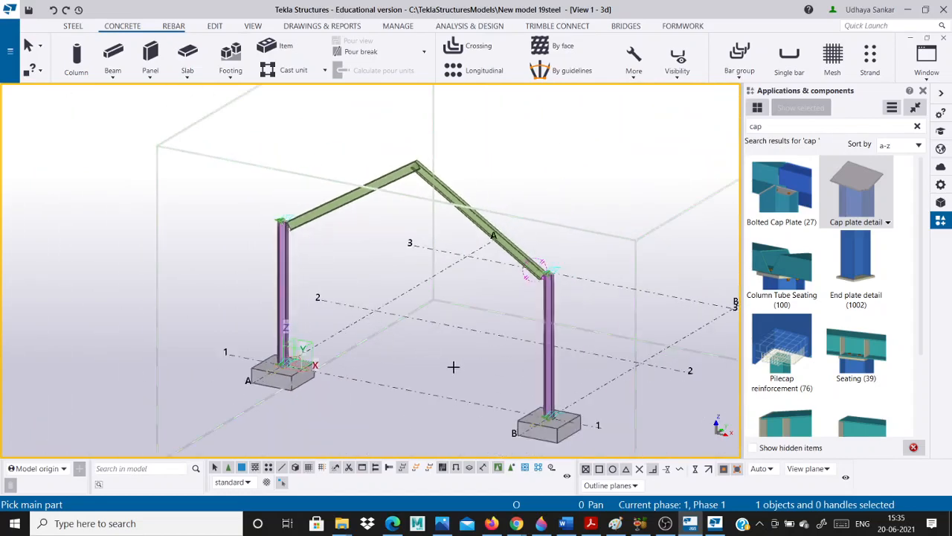
scroll(453, 366, "up", 2)
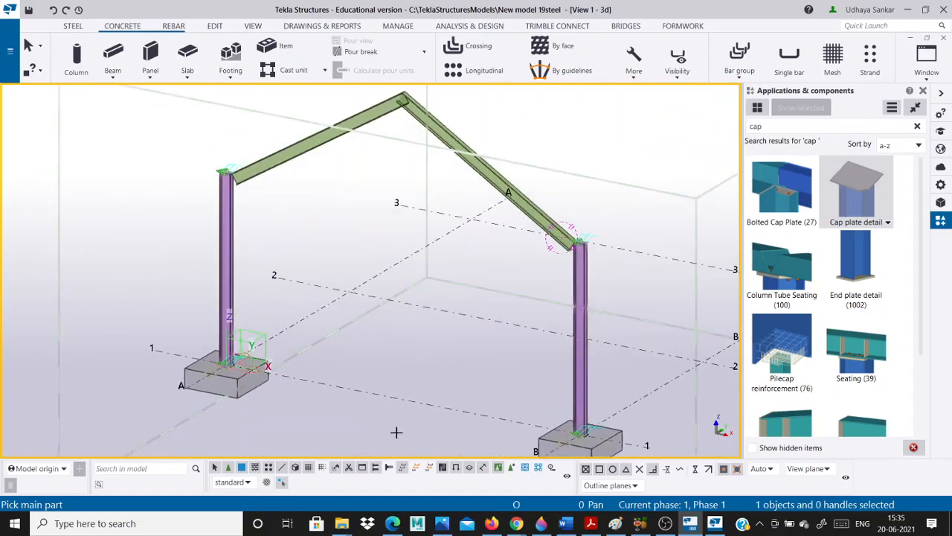
left_click(442, 523)
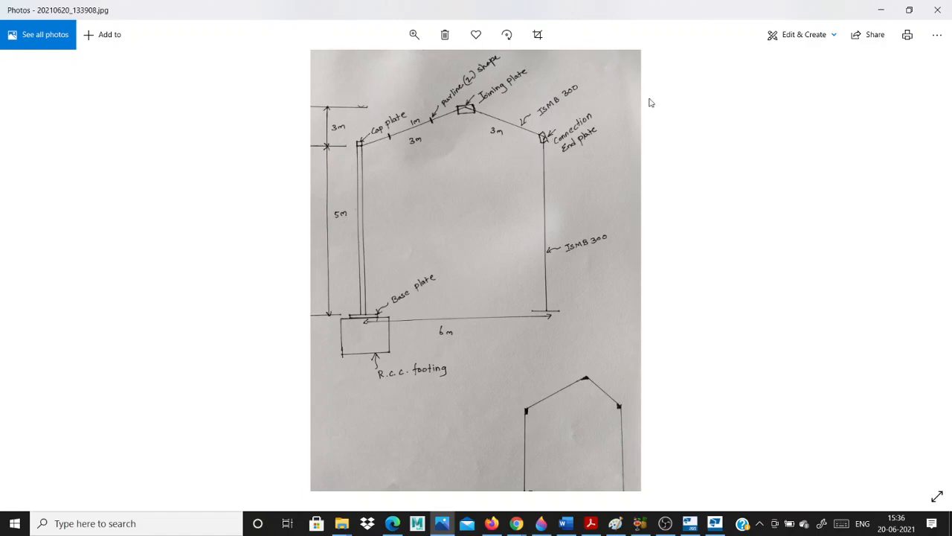
left_click(881, 10)
Search the component library for "end plate" to find a connection for the eaves joint at grid B/1.
scroll(588, 258, "up", 5)
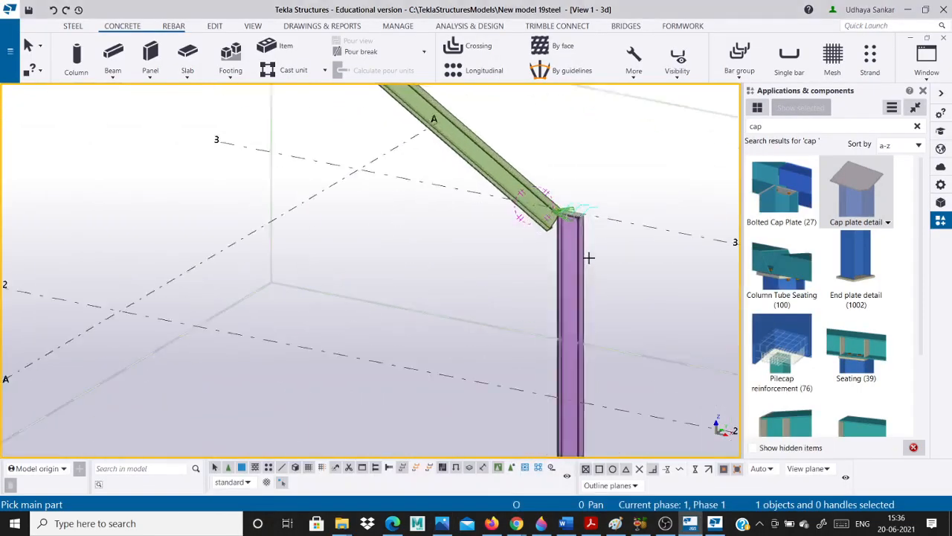
scroll(588, 258, "up", 1)
left_click_drag(832, 125, 699, 119)
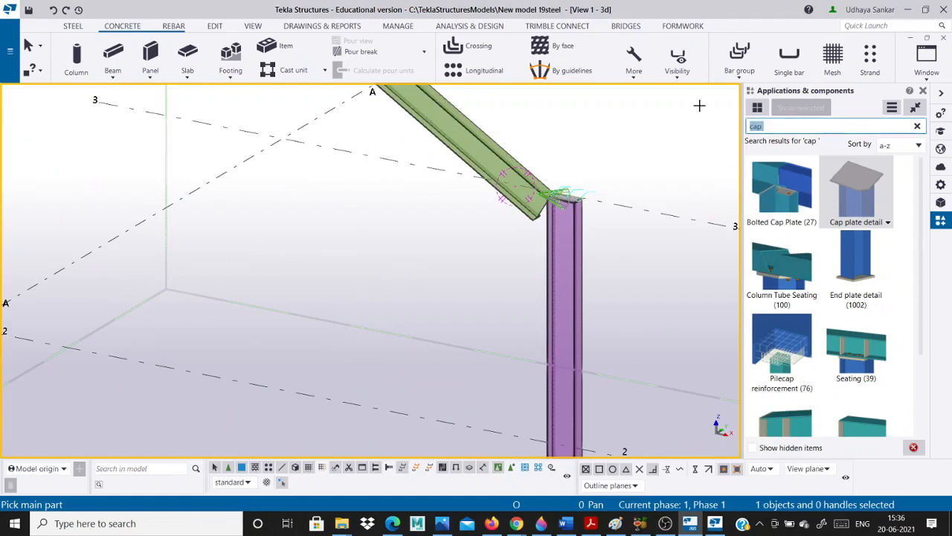
key("BackSpace")
type("end ")
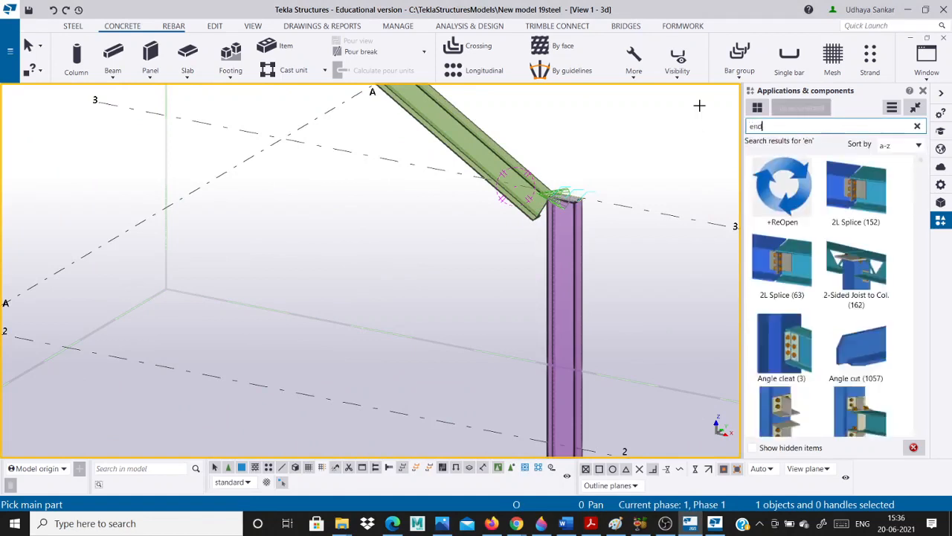
type("pl")
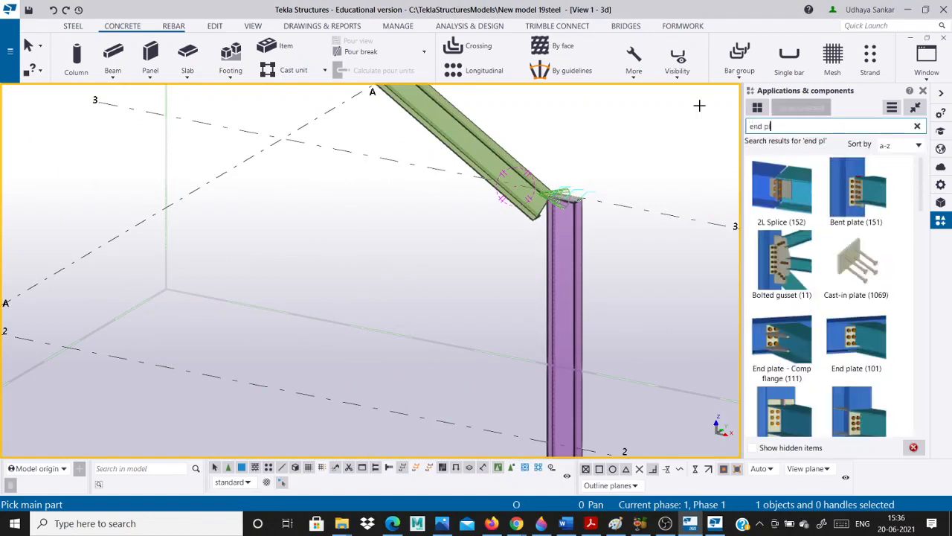
type("ate")
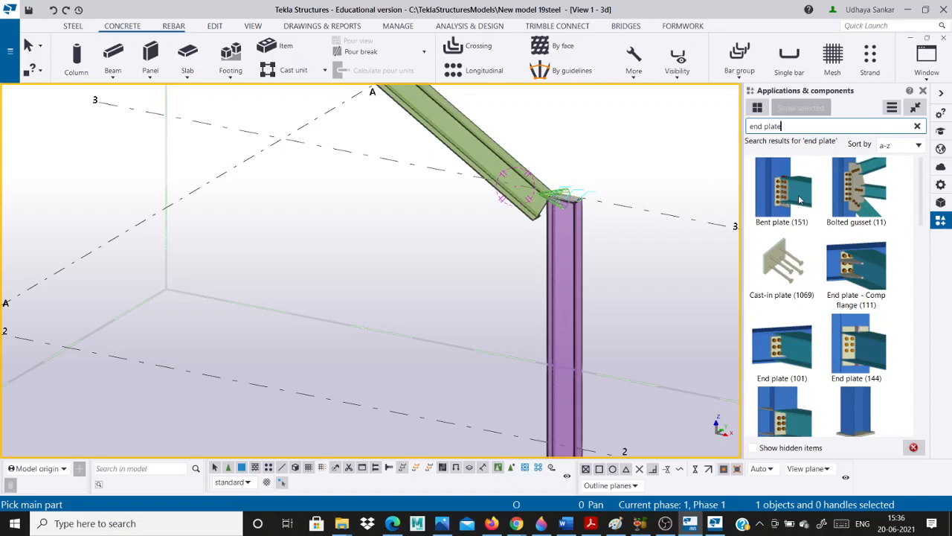
Connect the rafter to the column at grid B/1 with End plate (101), using the column as main part and the rafter as secondary part.
left_click(795, 342)
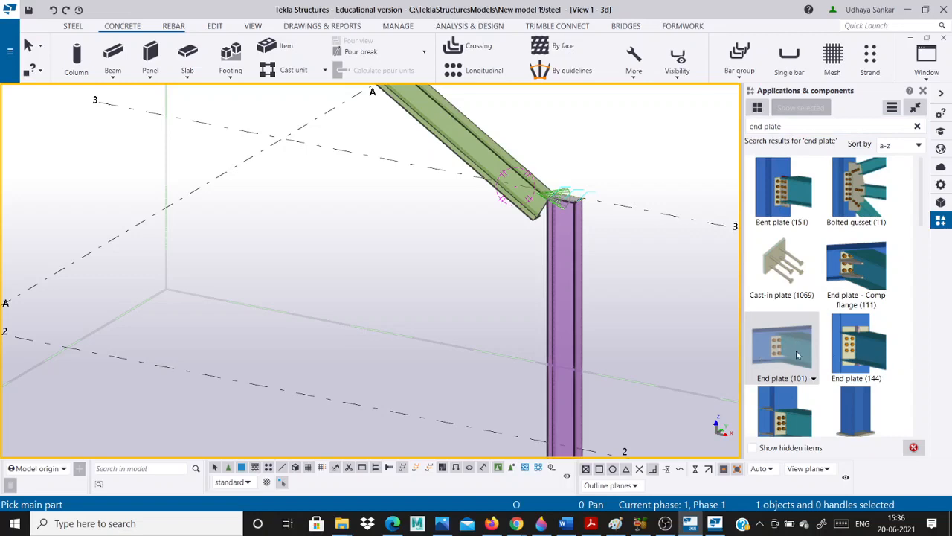
scroll(801, 354, "down", 3)
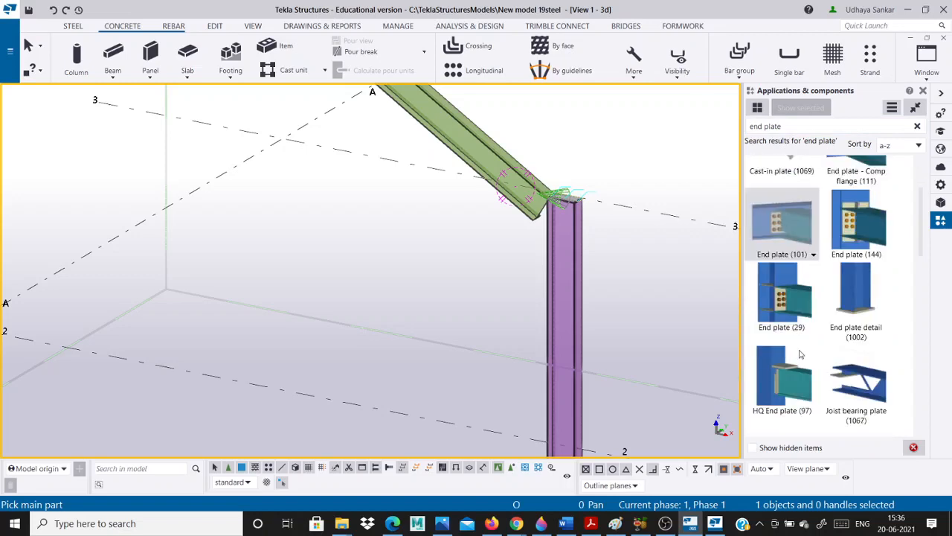
scroll(783, 301, "up", 3)
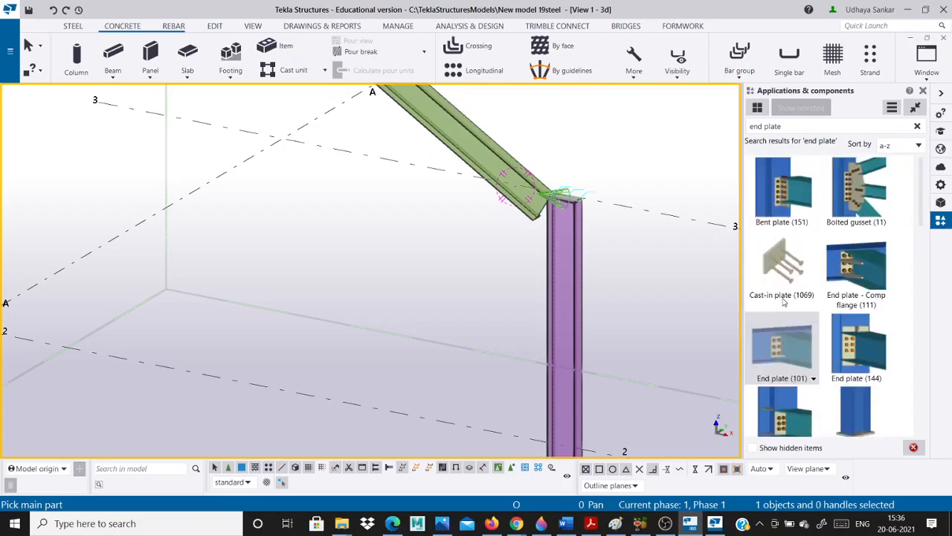
double_click(788, 352)
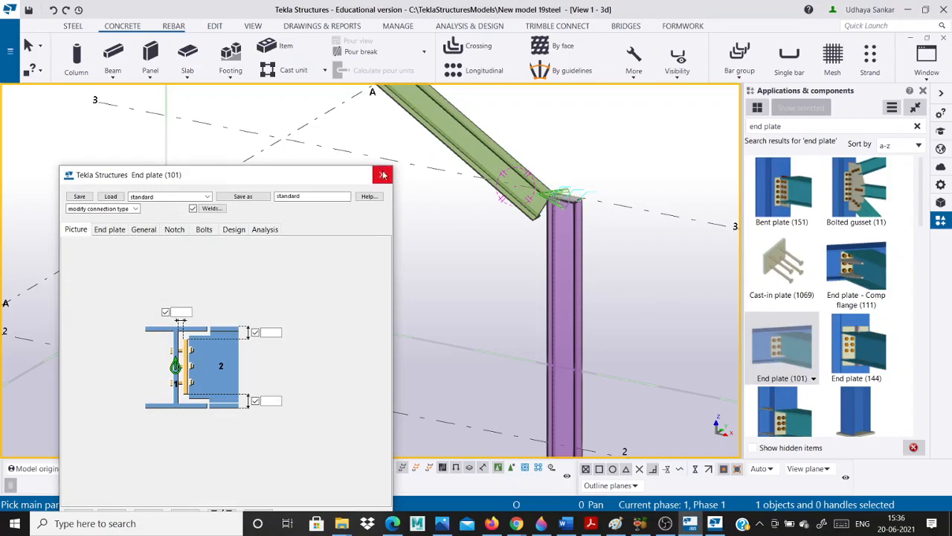
left_click(552, 226)
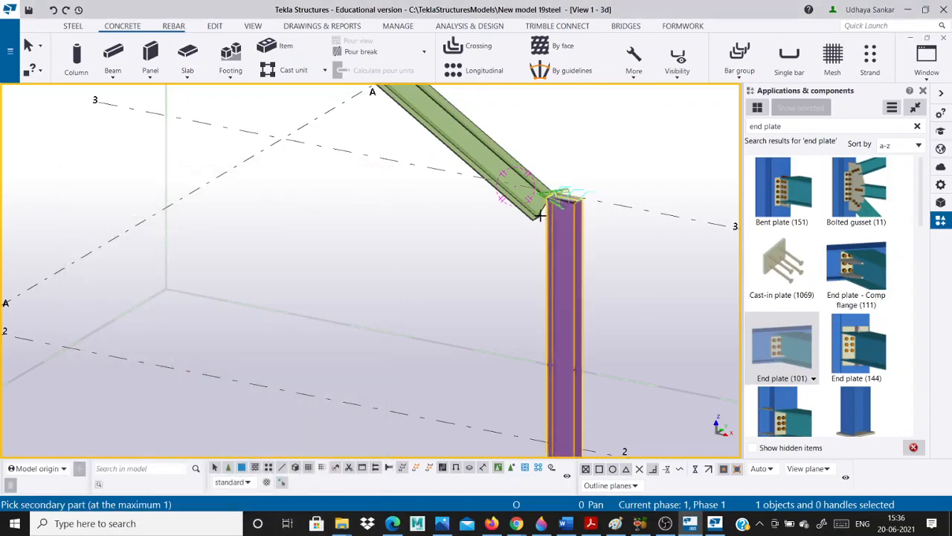
left_click(520, 213)
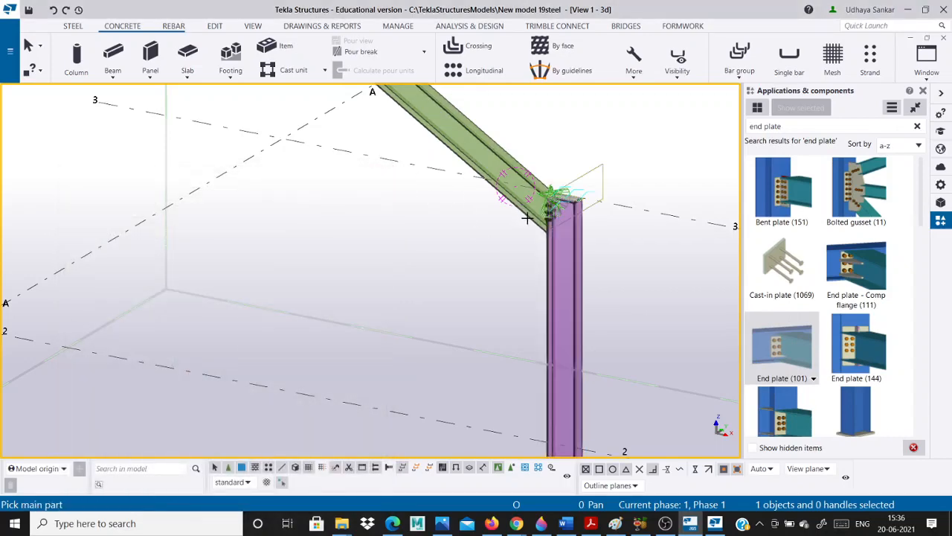
scroll(460, 253, "up", 3)
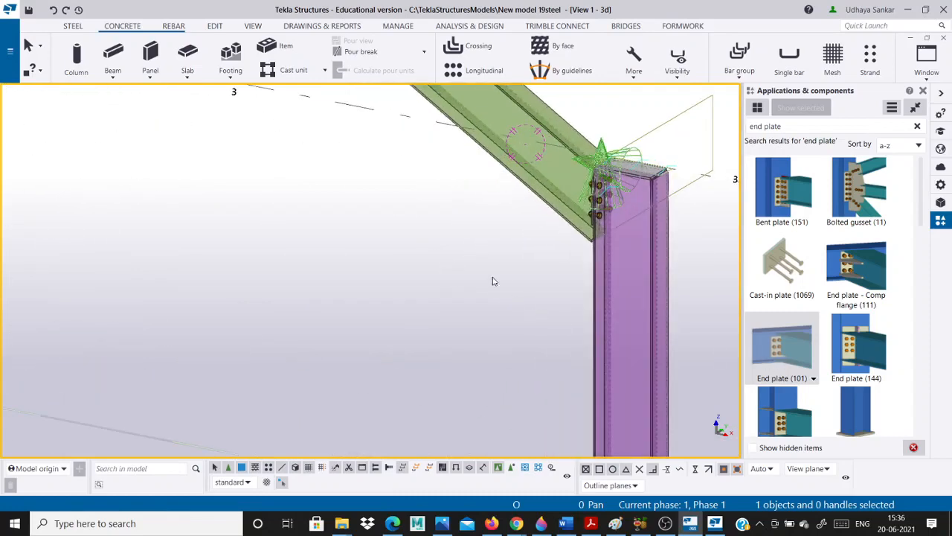
Examine the end plate, its bolts and the rafter's cut end at the grid B/1 eaves joint, orbiting around the frame.
scroll(492, 281, "down", 6)
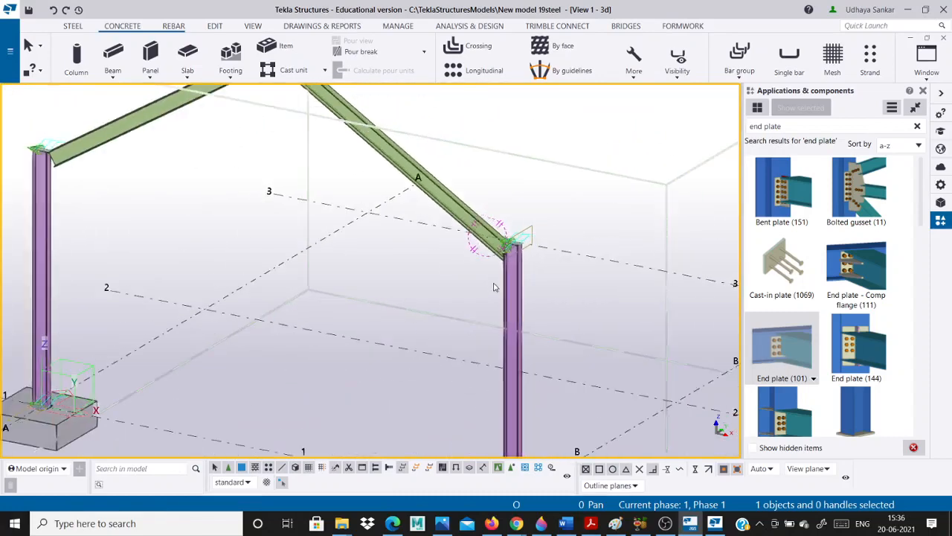
scroll(494, 287, "down", 1)
scroll(494, 287, "up", 2)
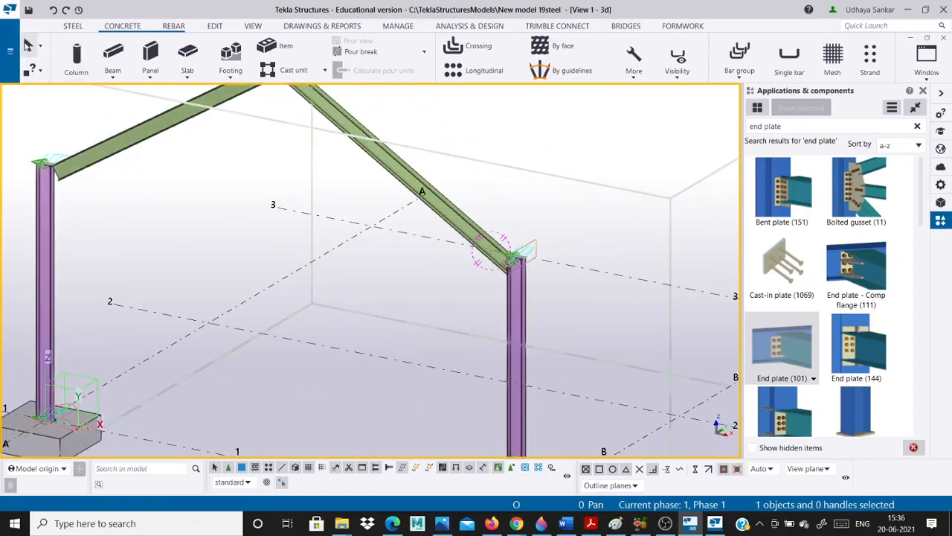
scroll(491, 270, "up", 3)
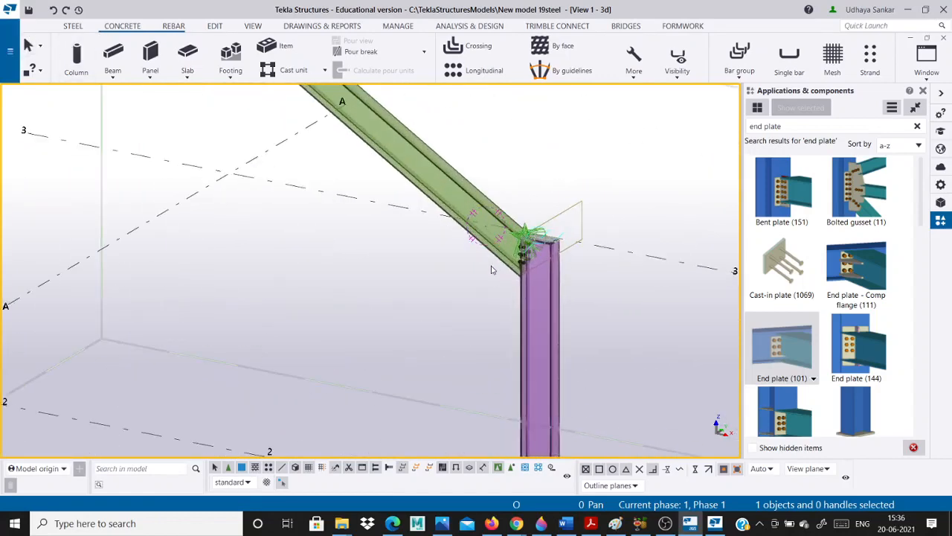
scroll(491, 266, "up", 2)
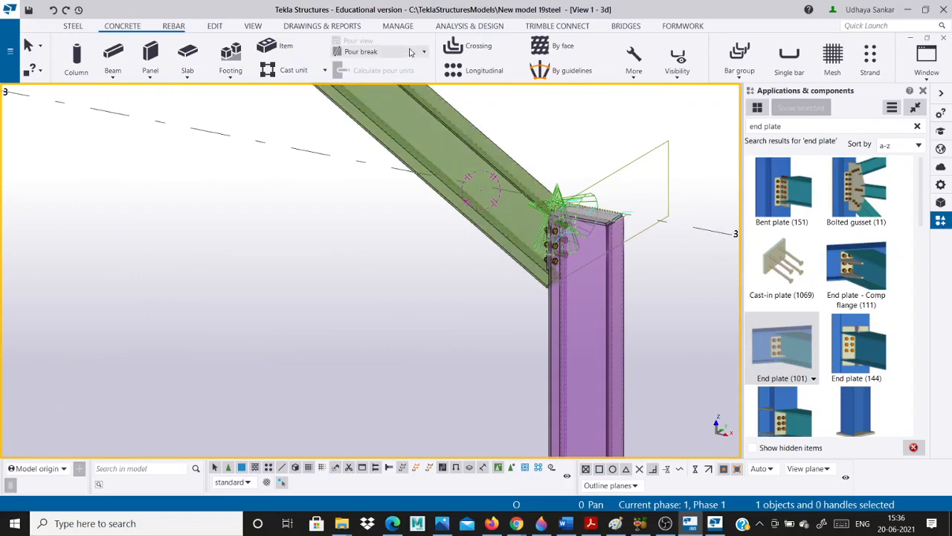
left_click(253, 25)
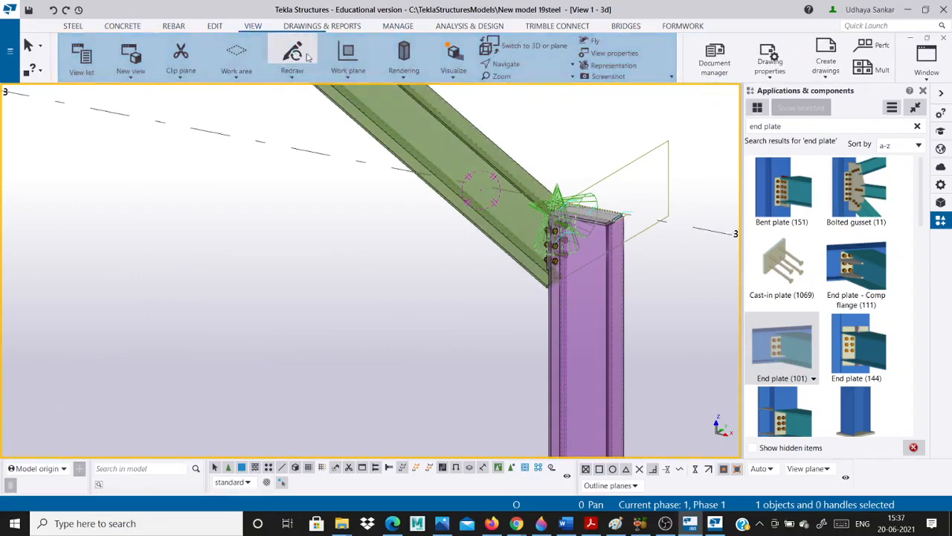
left_click(504, 64)
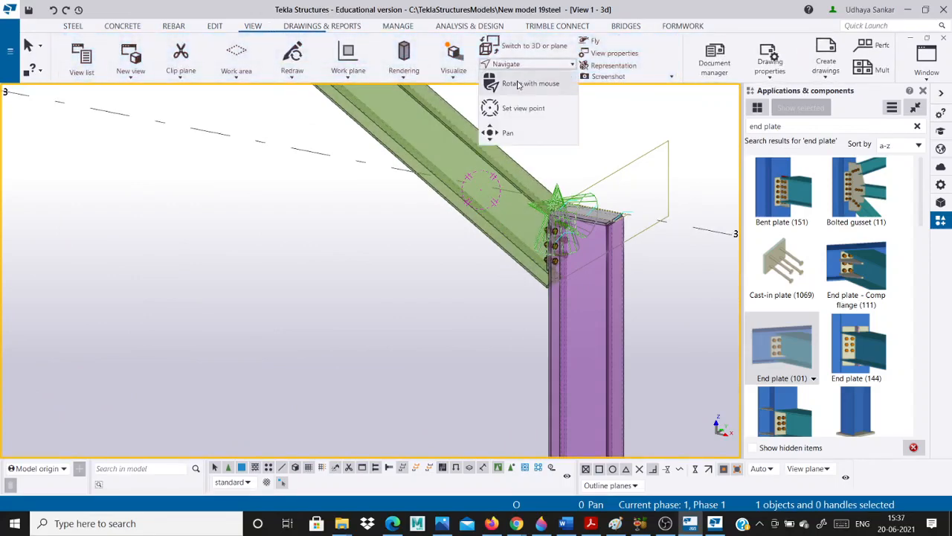
left_click(519, 84)
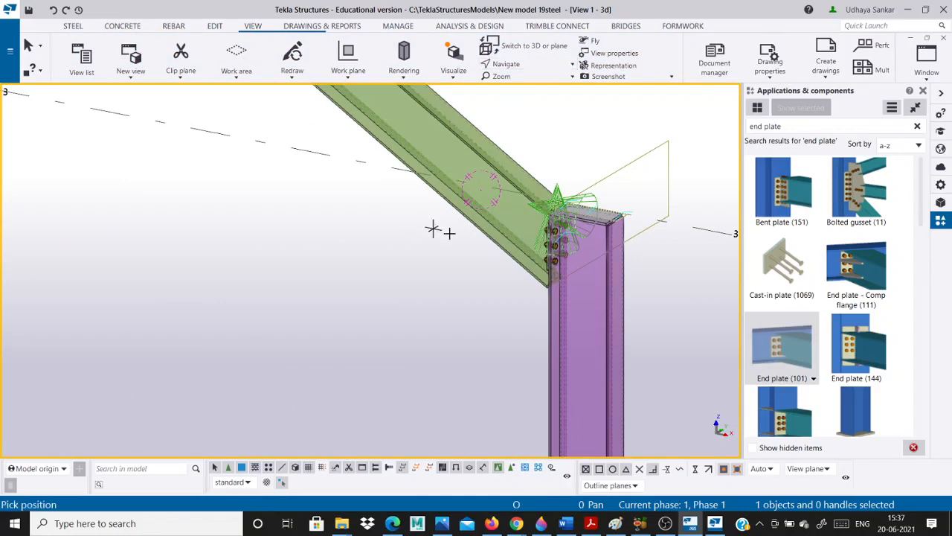
left_click(398, 228)
left_click_drag(398, 226, 332, 234)
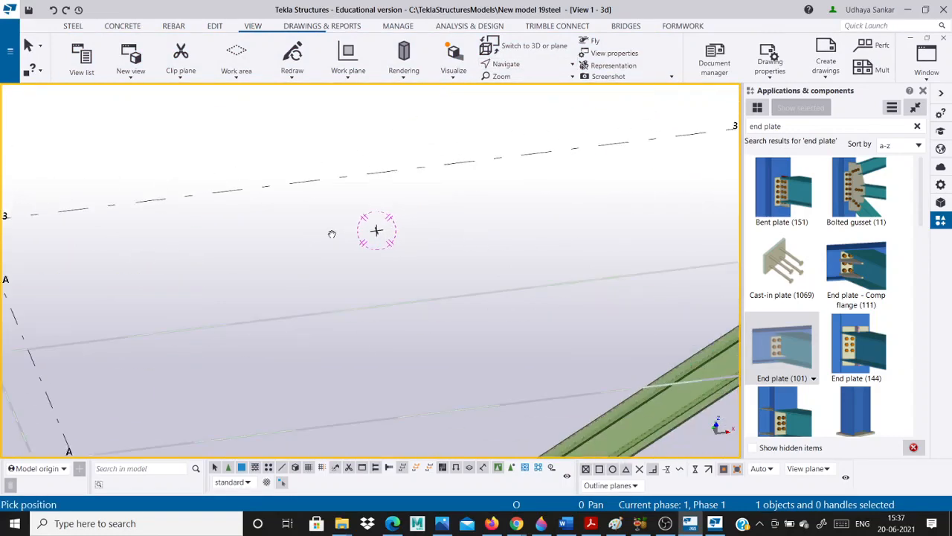
scroll(331, 233, "down", 7)
scroll(644, 296, "up", 2)
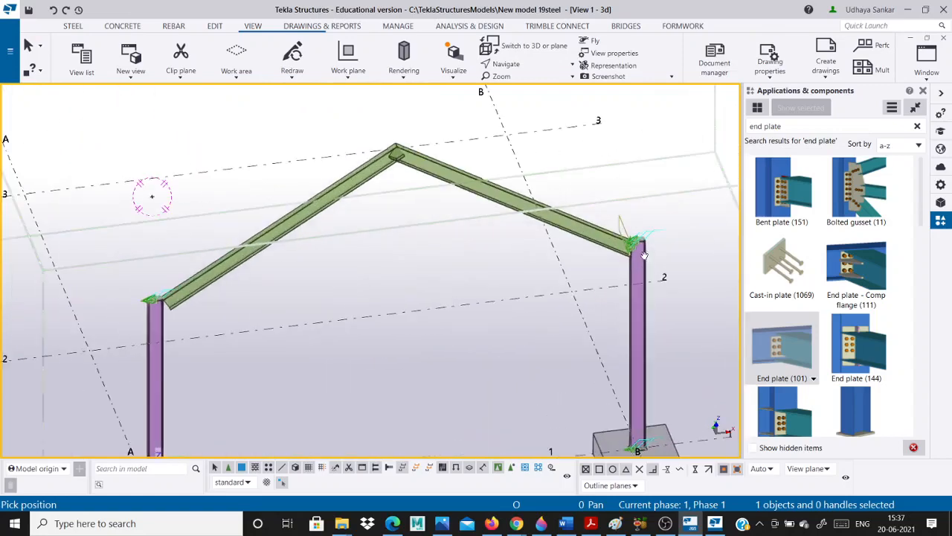
scroll(644, 255, "up", 6)
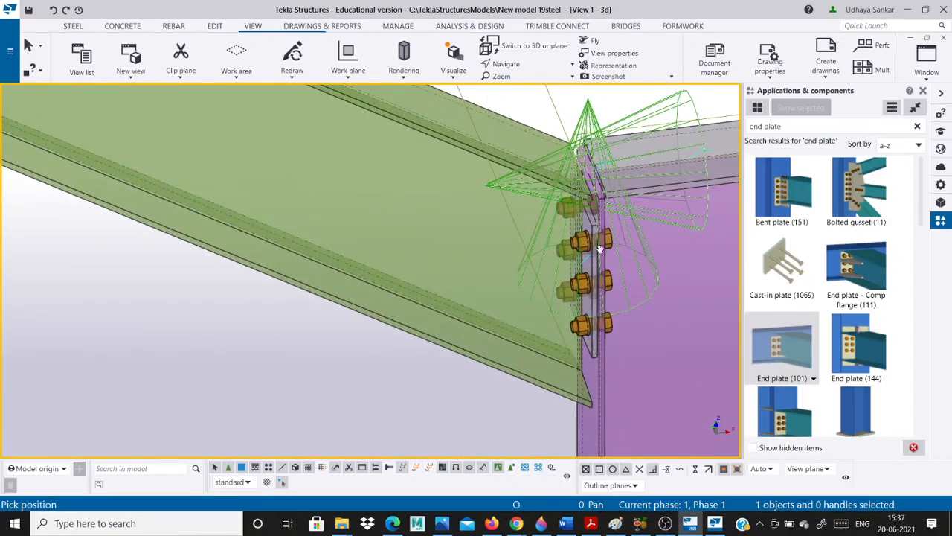
scroll(531, 257, "down", 2)
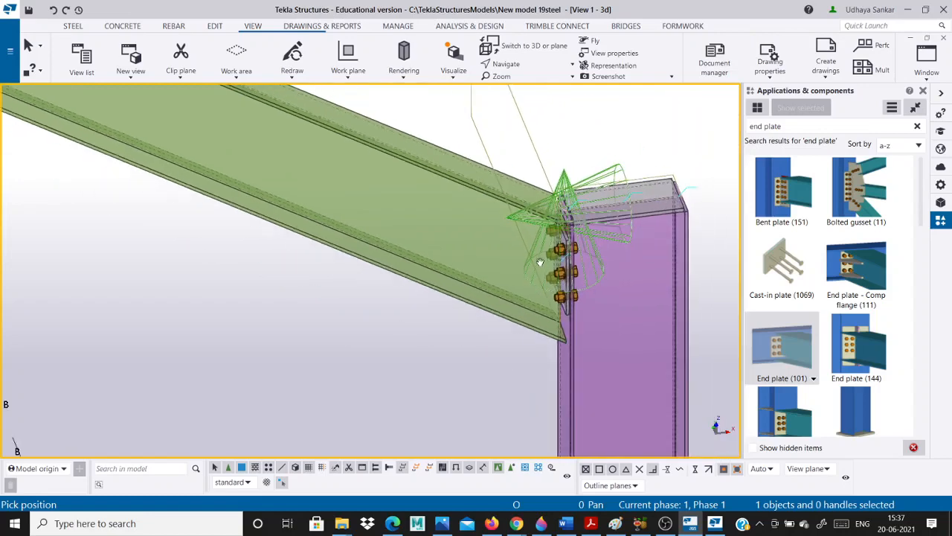
scroll(539, 261, "down", 2)
scroll(549, 277, "up", 6)
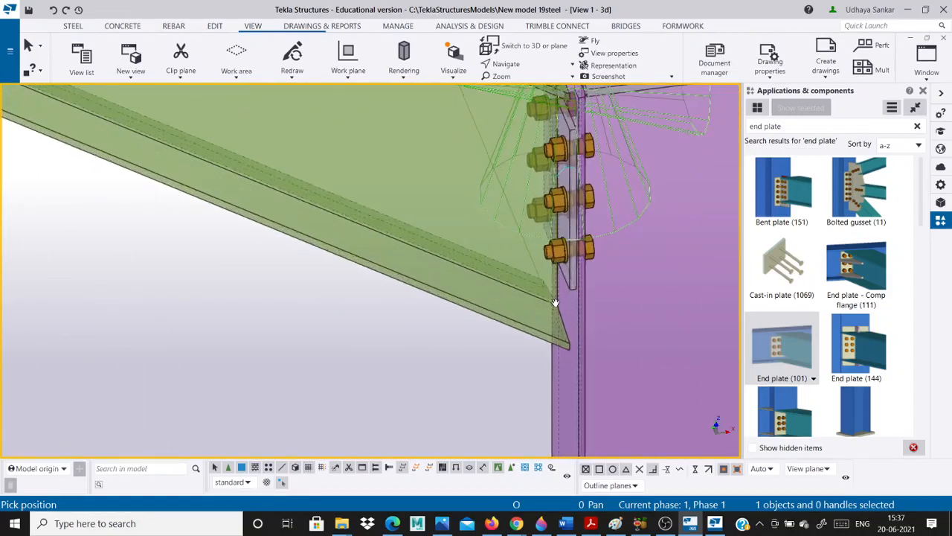
scroll(558, 301, "down", 2)
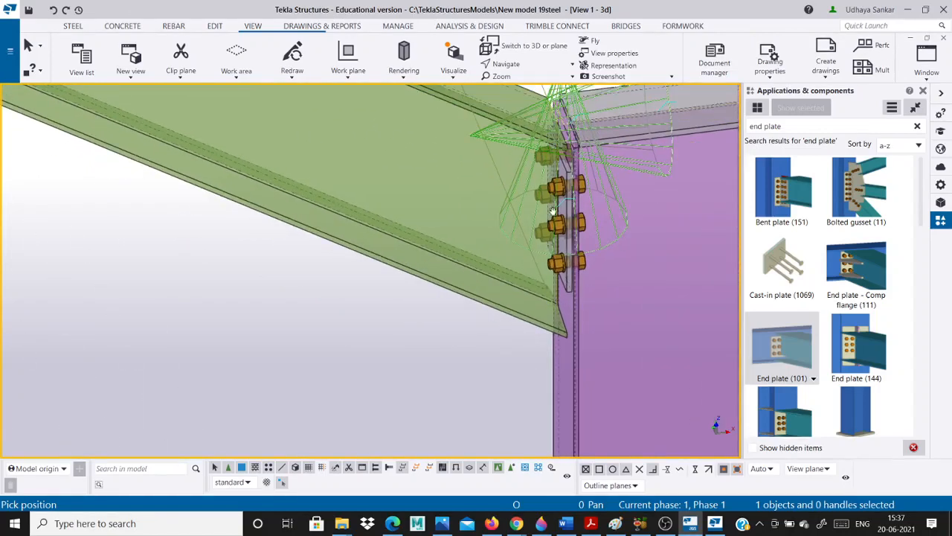
scroll(556, 203, "down", 2)
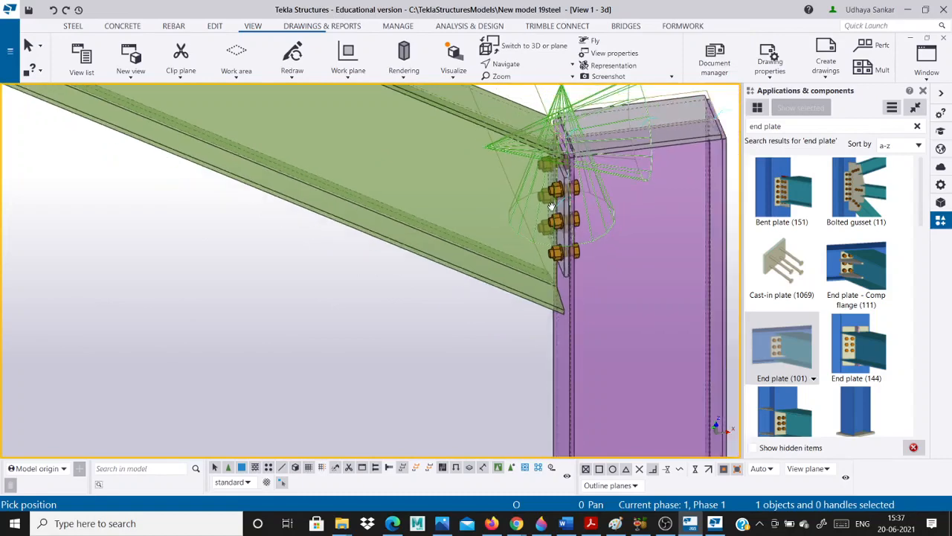
scroll(551, 206, "down", 1)
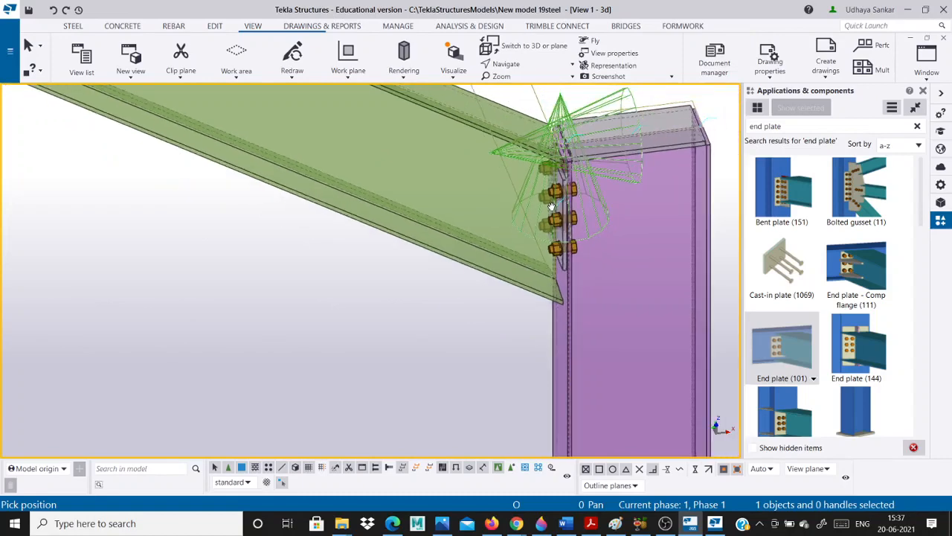
scroll(551, 206, "down", 5)
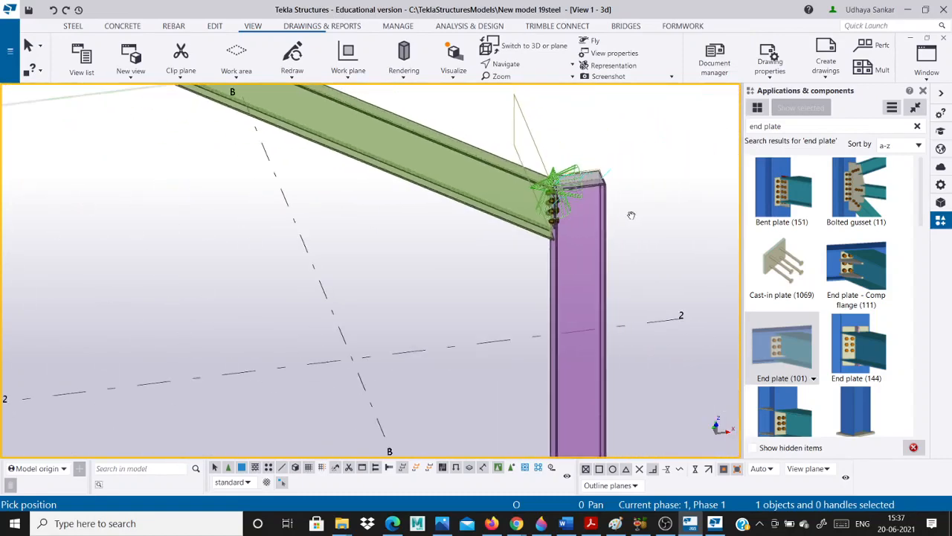
scroll(528, 219, "down", 6)
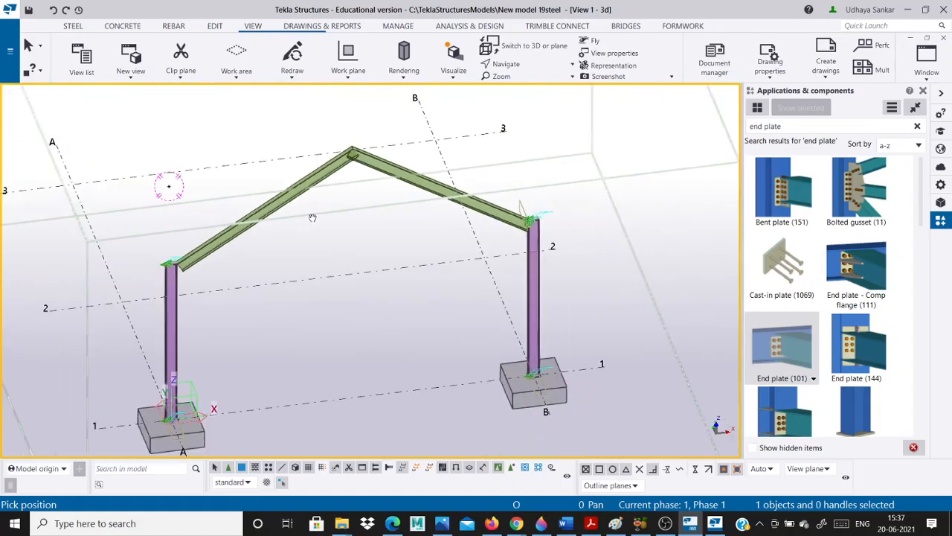
Examine the bolt layout and cap plate of the grid B/1 joint from the column's side.
middle_click_drag(171, 195, 420, 228, "ctrl")
scroll(421, 227, "up", 10)
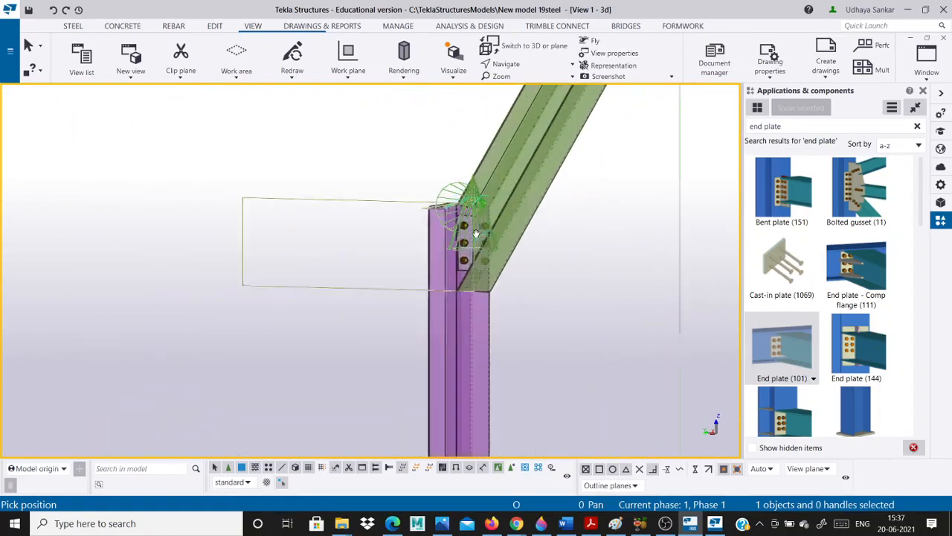
scroll(467, 226, "up", 2)
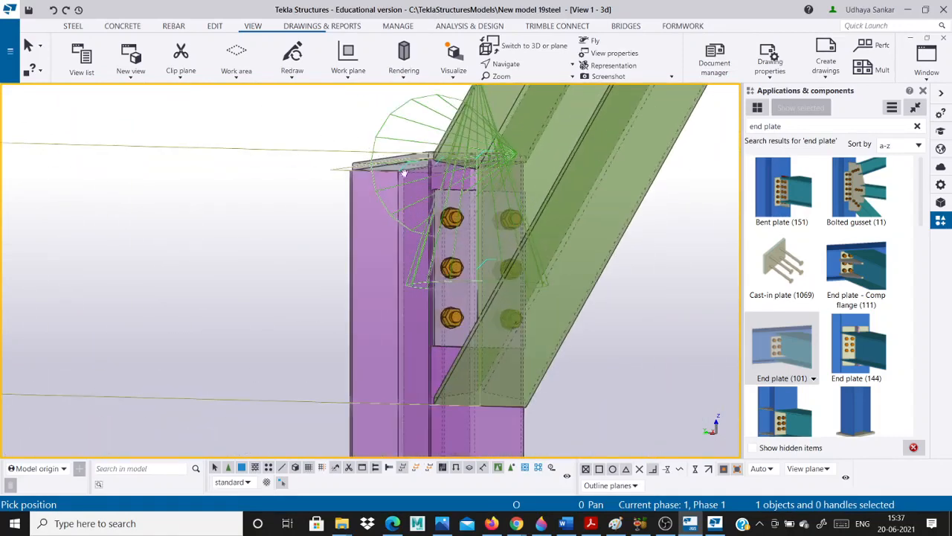
scroll(423, 184, "up", 8)
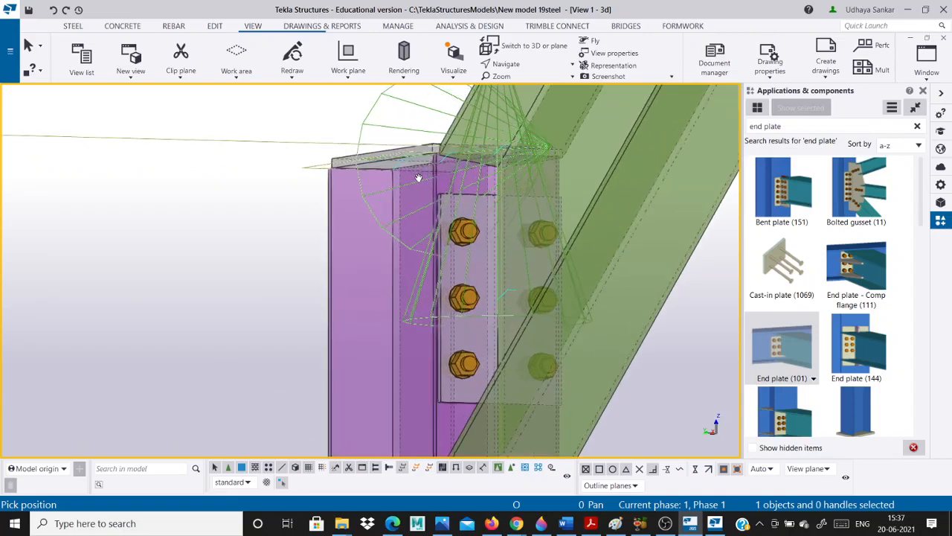
scroll(323, 148, "down", 6)
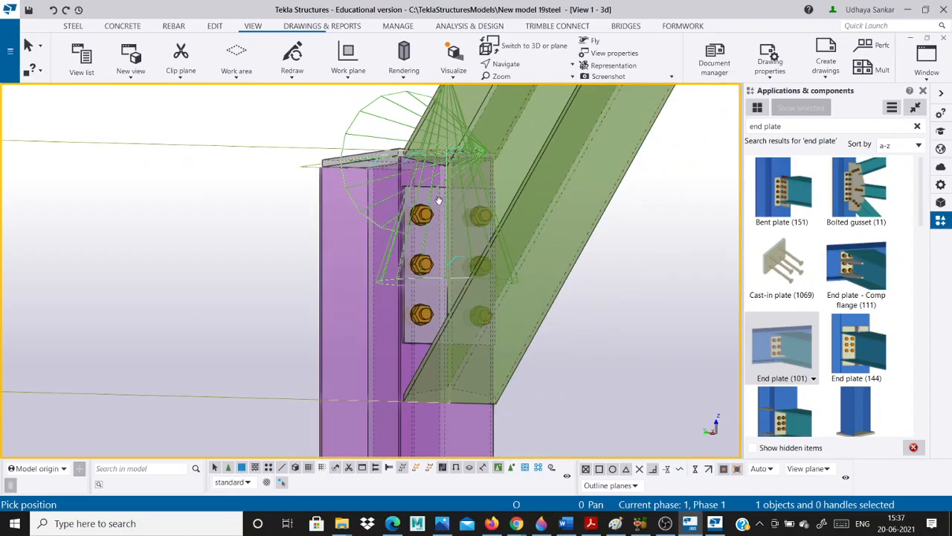
scroll(438, 201, "down", 5)
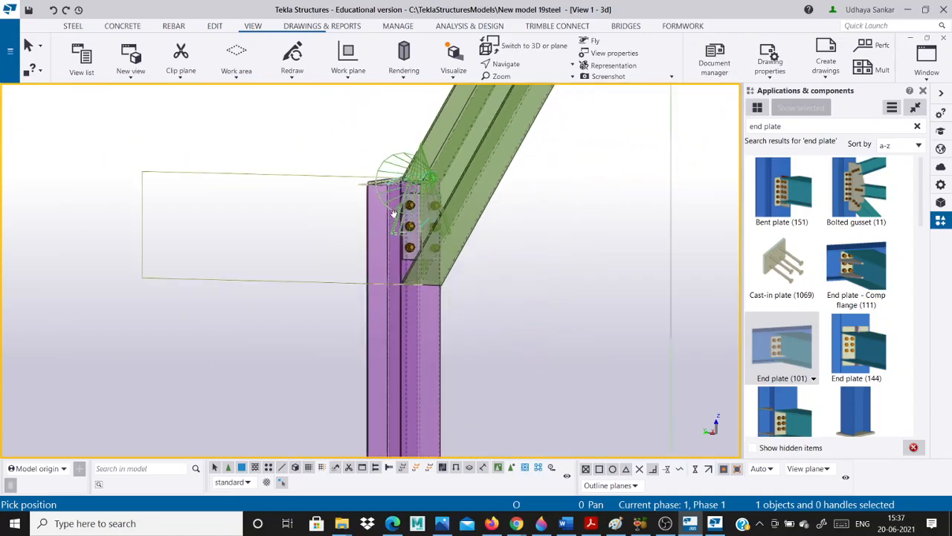
scroll(398, 217, "down", 7)
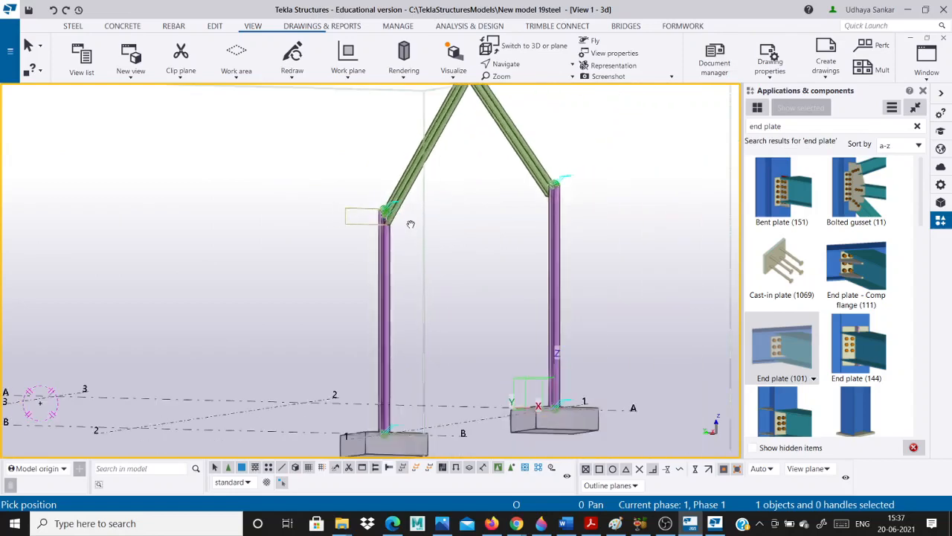
scroll(429, 252, "down", 2)
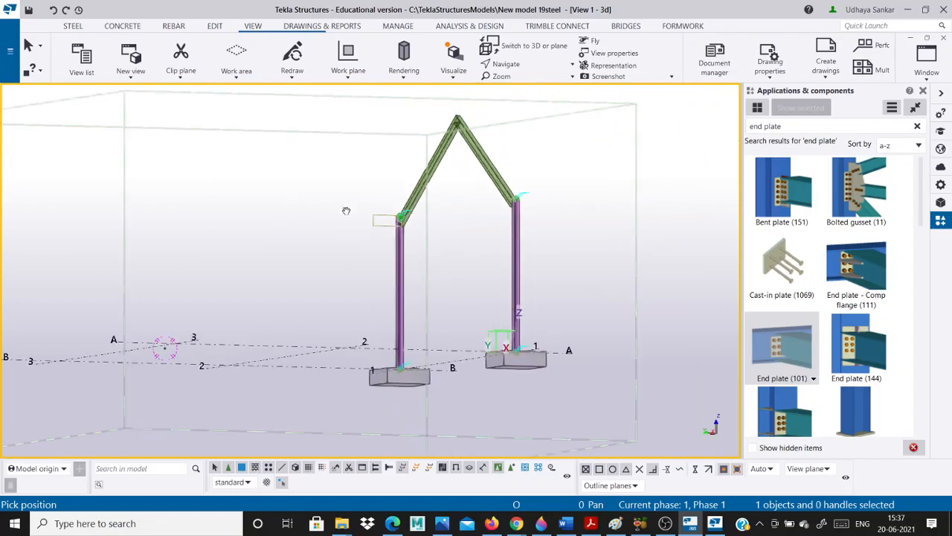
Look at the frame from the opposite side in View 1 - 3d, examining the eaves joints at grids B/1 and A/1.
left_click(929, 81)
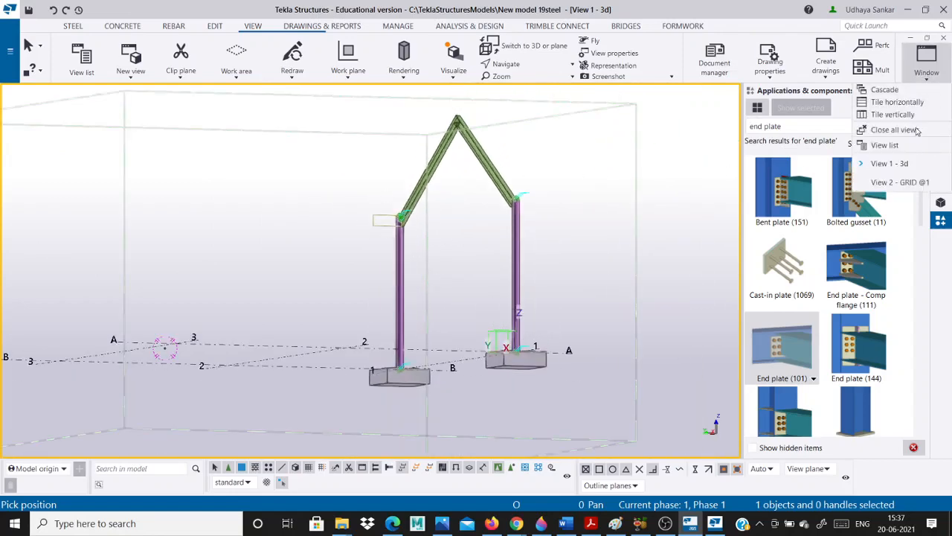
left_click(889, 163)
scroll(520, 193, "up", 2)
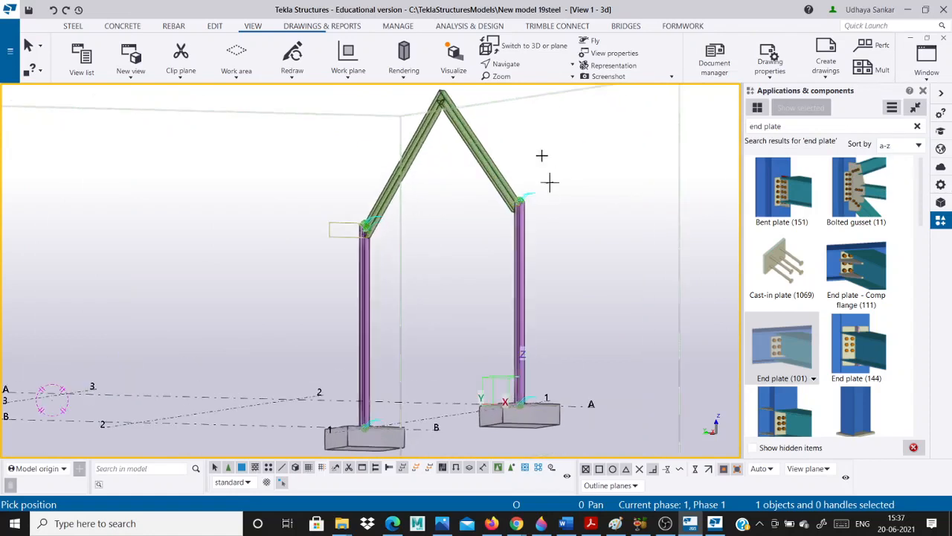
left_click(510, 66)
left_click(508, 92)
left_click(561, 168)
left_click_drag(568, 182, 143, 297)
scroll(143, 297, "up", 3)
scroll(125, 292, "down", 5)
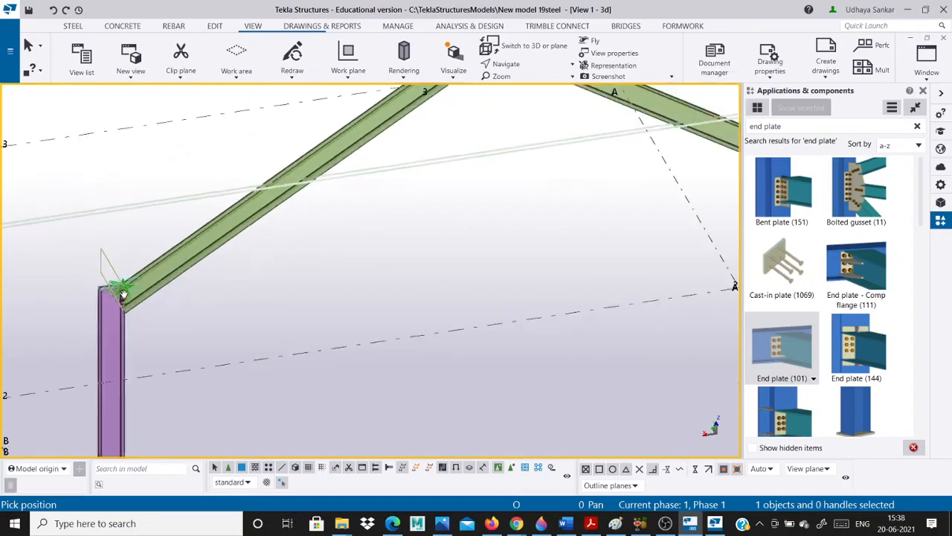
scroll(591, 215, "up", 5)
scroll(591, 216, "up", 1)
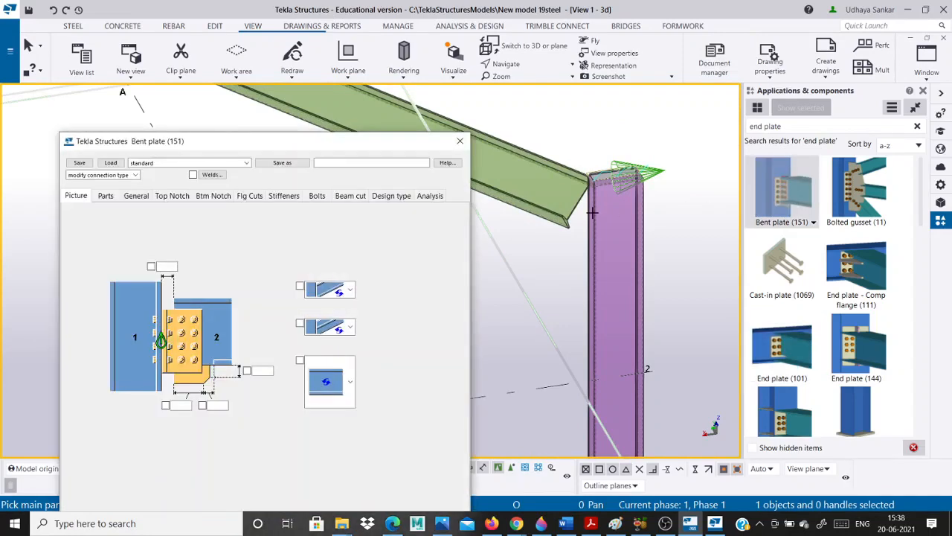
Try to connect the rafter to the column at grid A/1 with Bent plate (151), using the column as main part.
left_click(462, 142)
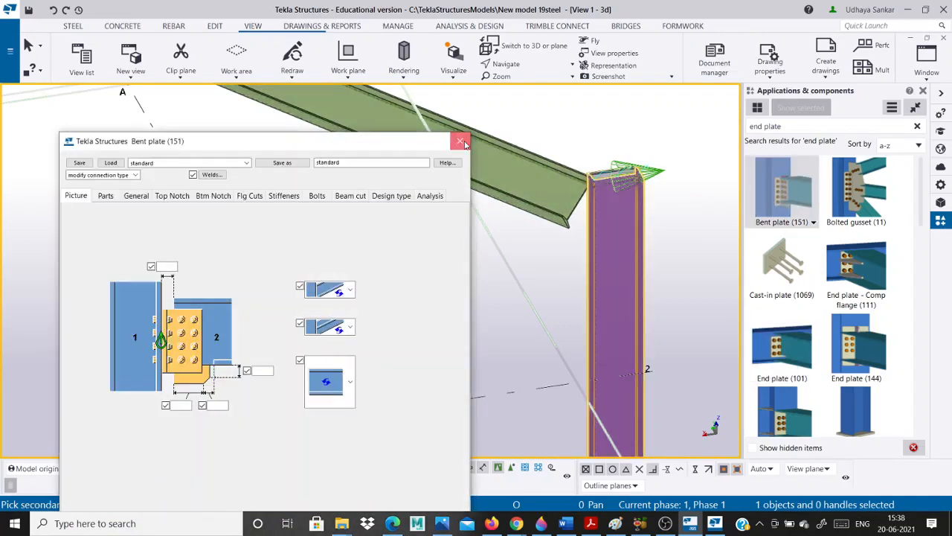
left_click(534, 161)
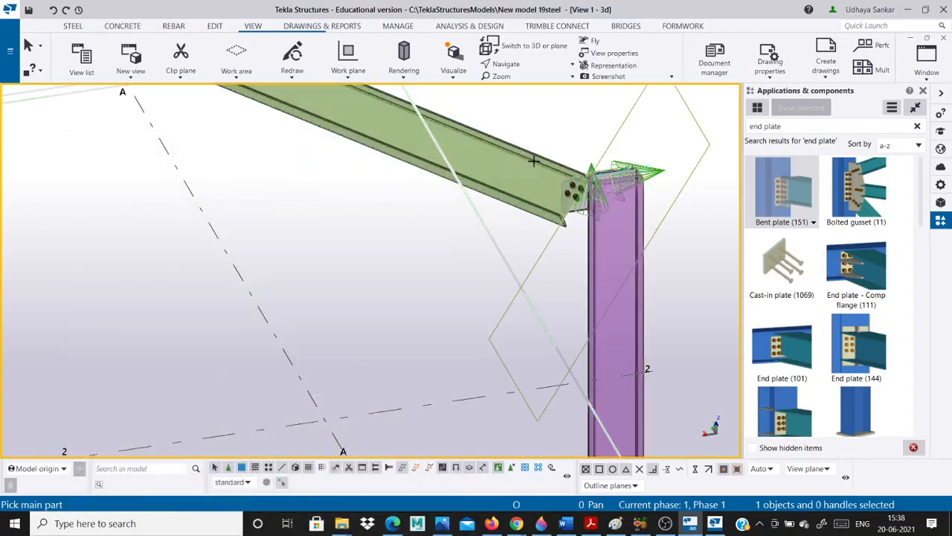
scroll(534, 161, "up", 6)
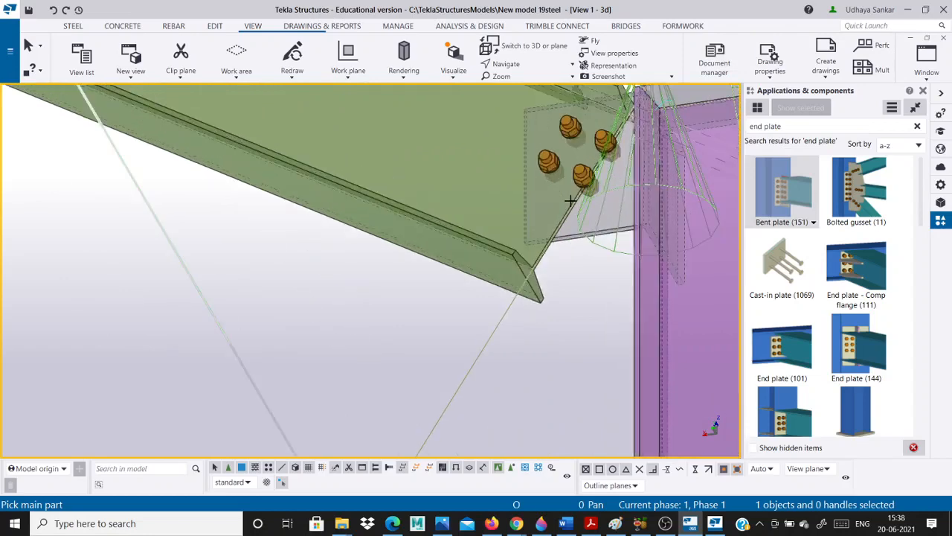
scroll(595, 212, "down", 8)
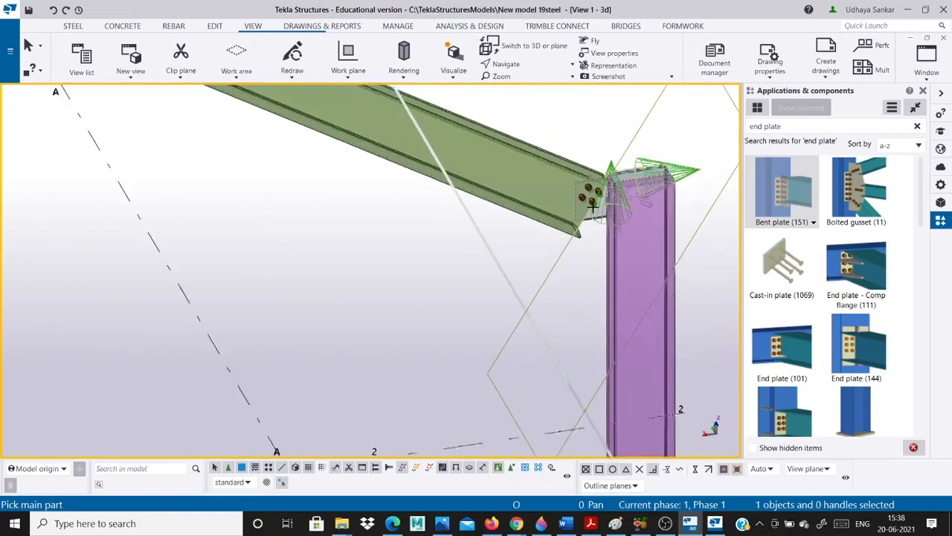
key("Escape")
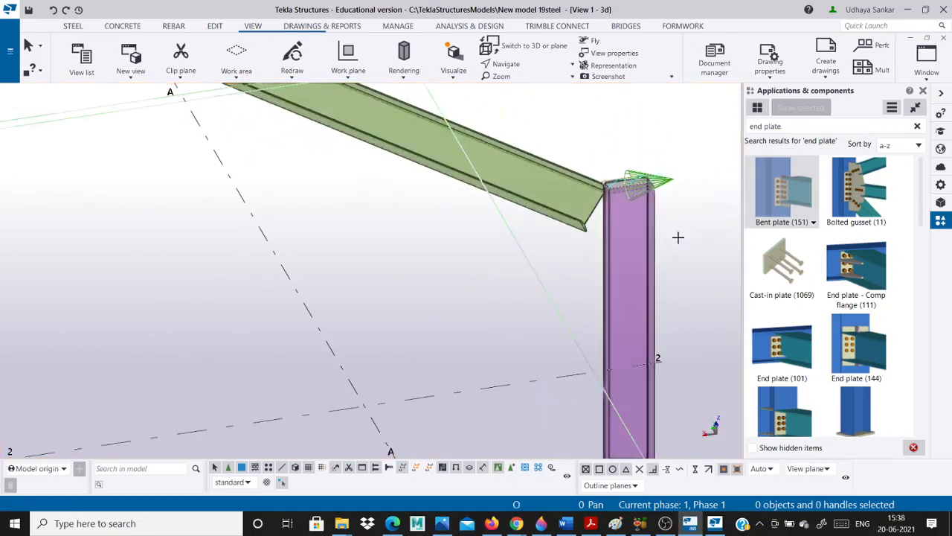
Connect the rafter to the column at grid A/1 with End plate (101), using the column as main part and the rafter as secondary part.
left_click(775, 340)
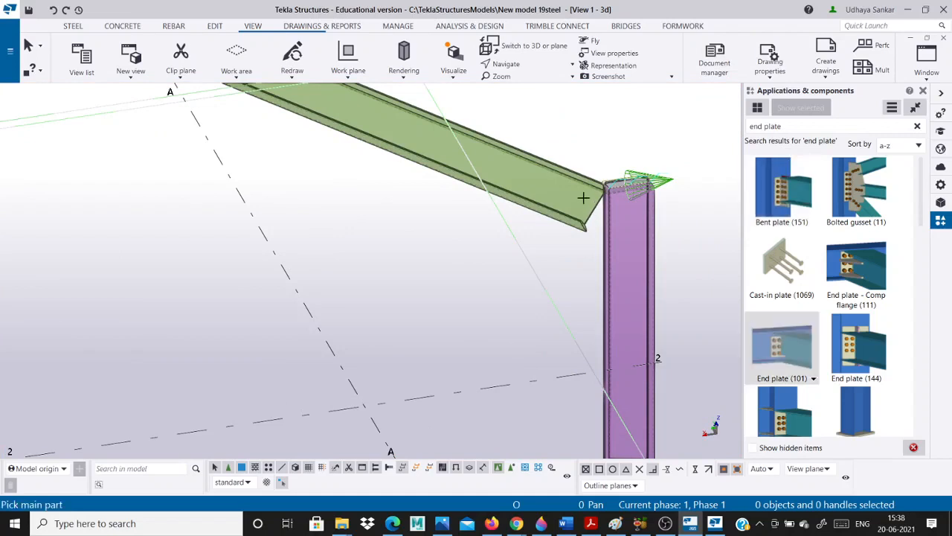
left_click(608, 201)
left_click(581, 180)
scroll(630, 214, "down", 1)
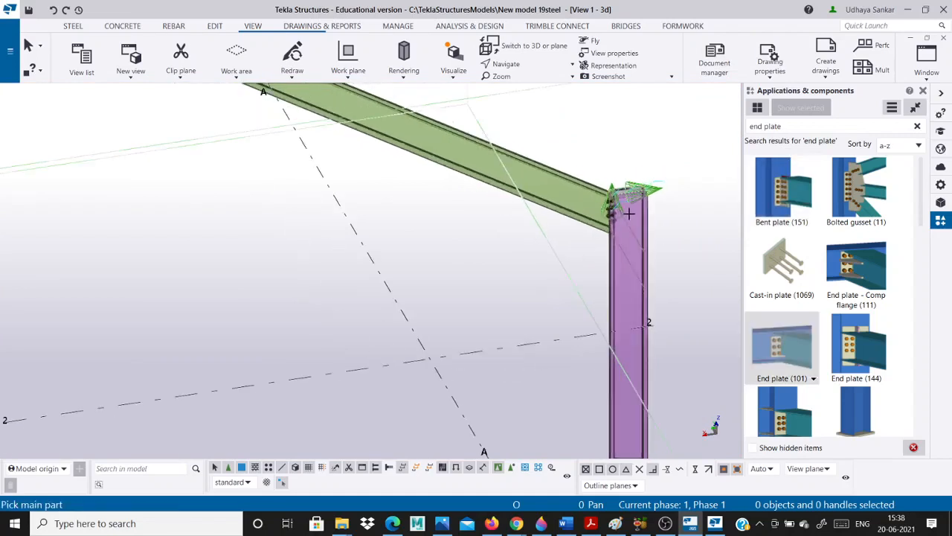
Inspect the end plate bolts and cap plates of the eaves joints at grids A/1 and B/1 in the 3D view.
scroll(629, 214, "down", 3)
scroll(149, 277, "up", 5)
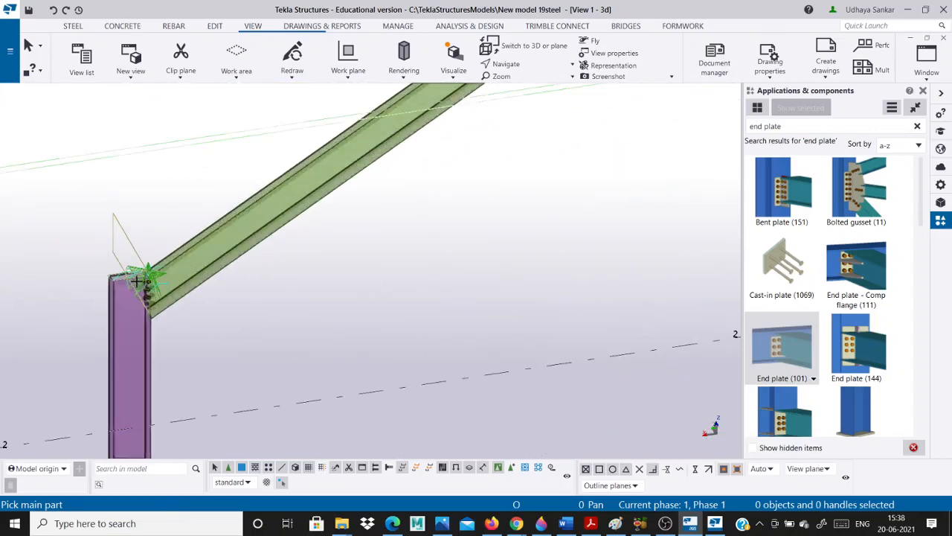
scroll(138, 281, "up", 3)
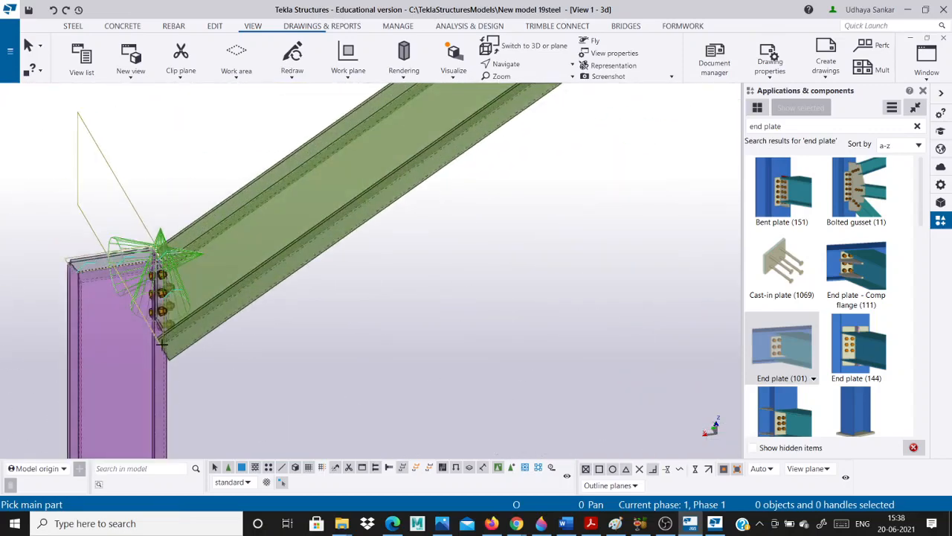
scroll(162, 344, "down", 6)
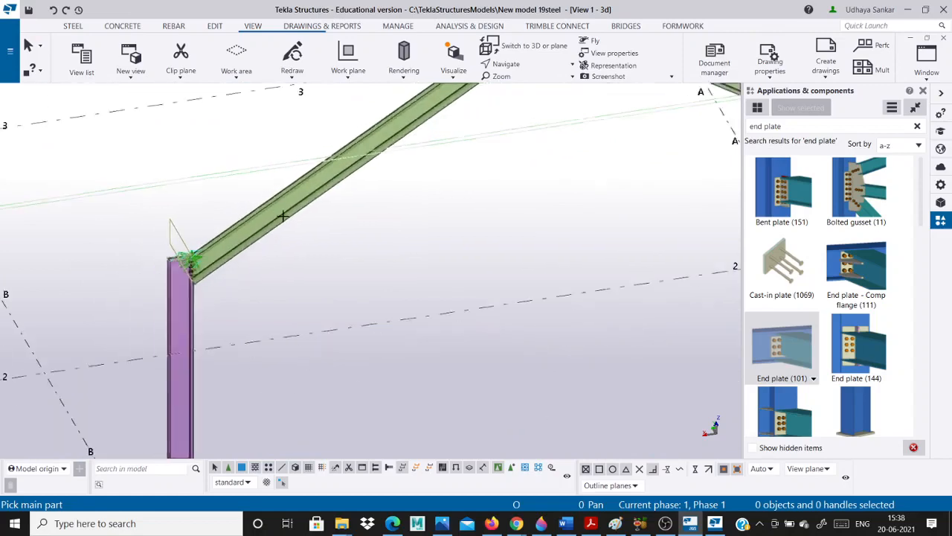
scroll(365, 206, "down", 2)
scroll(548, 241, "down", 2)
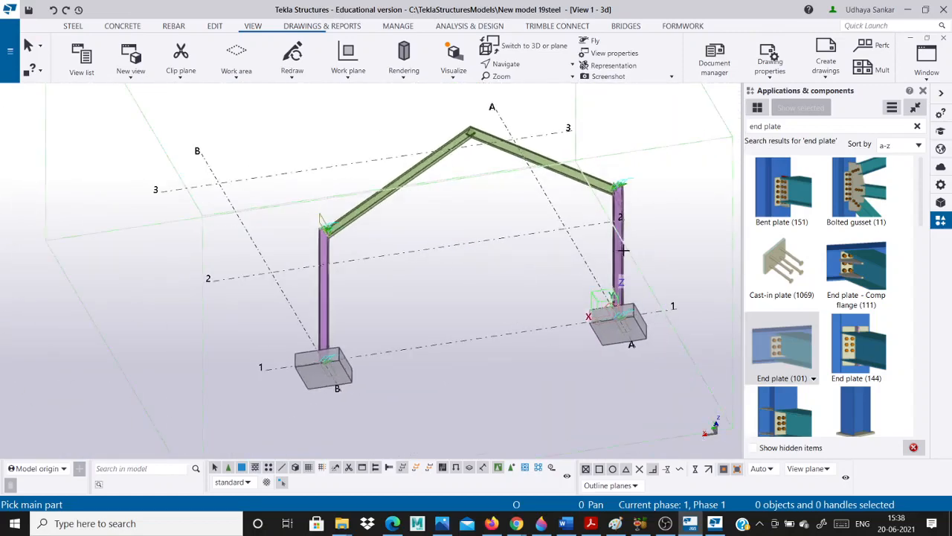
Show View 2 - GRID @1 and examine the end plate, bolts and cap plate of the grid A eaves joint in elevation.
left_click(922, 77)
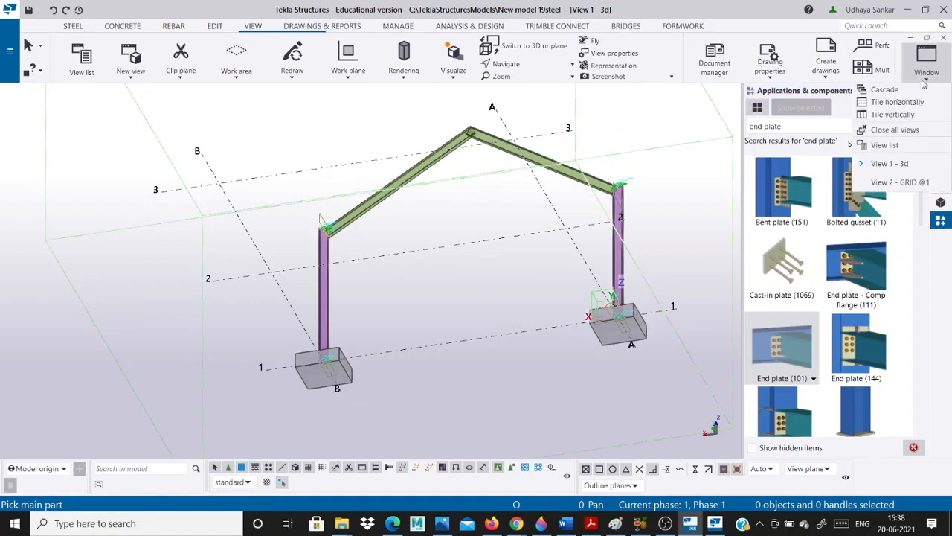
left_click(908, 179)
scroll(588, 201, "down", 2)
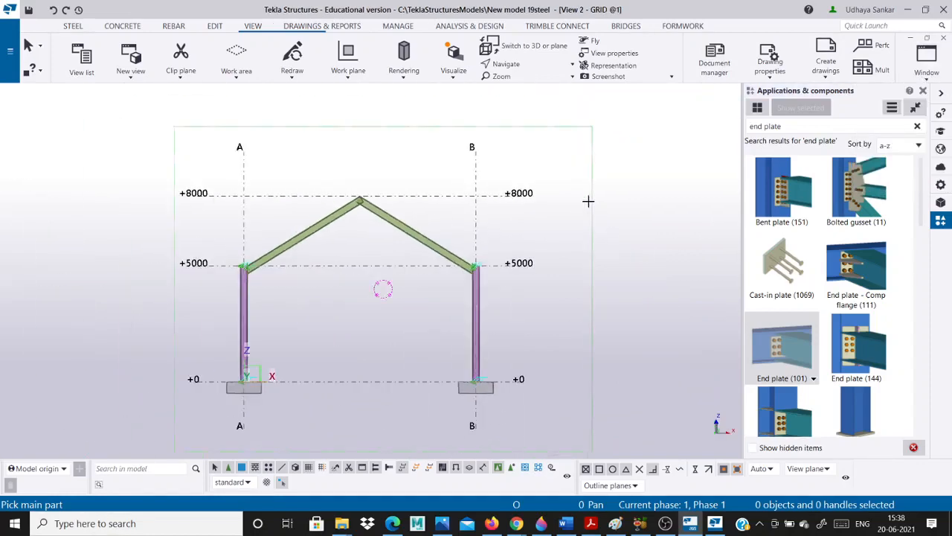
scroll(308, 330, "up", 5)
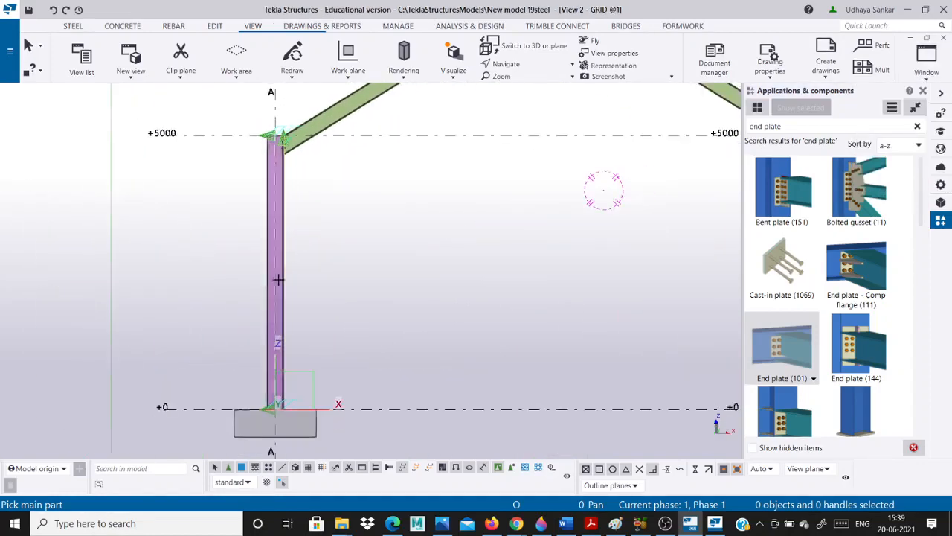
scroll(285, 183, "up", 5)
scroll(293, 207, "up", 5)
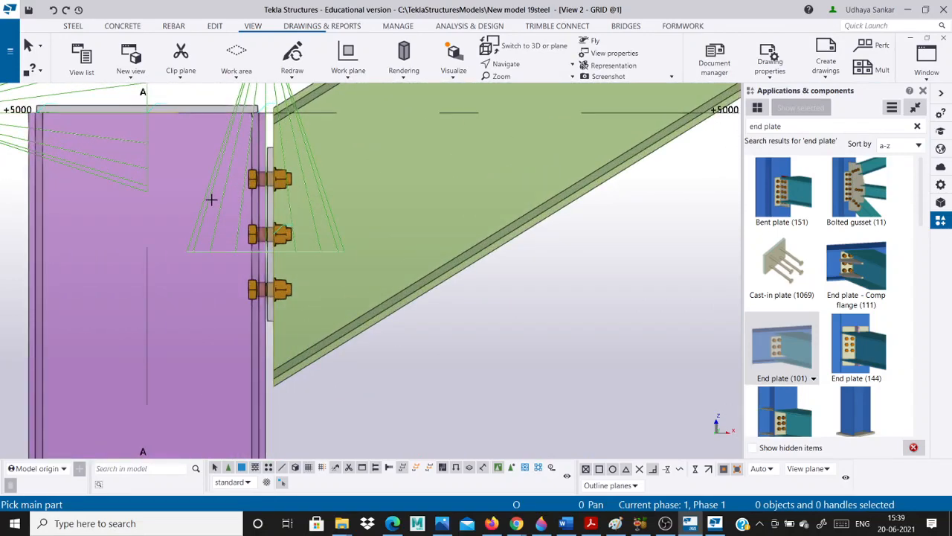
scroll(212, 200, "down", 6)
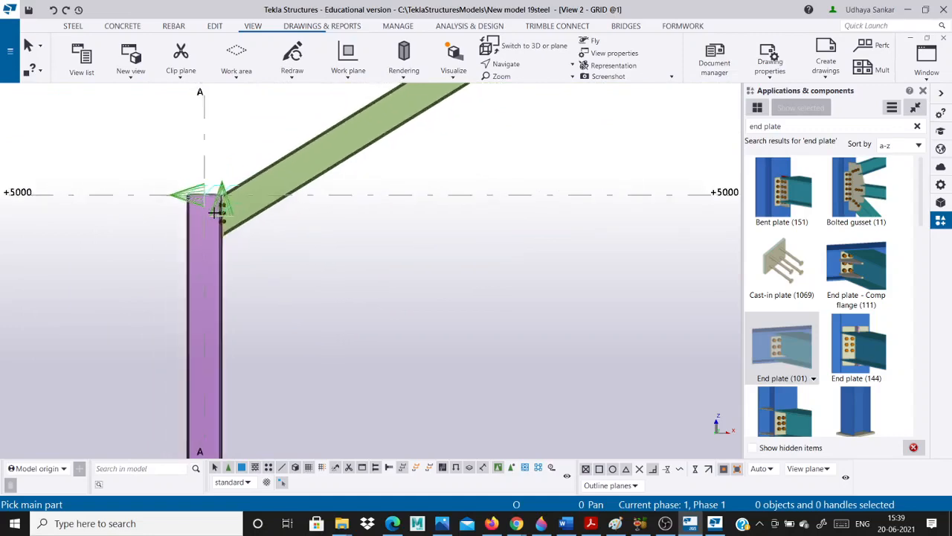
scroll(214, 212, "down", 6)
scroll(565, 193, "up", 2)
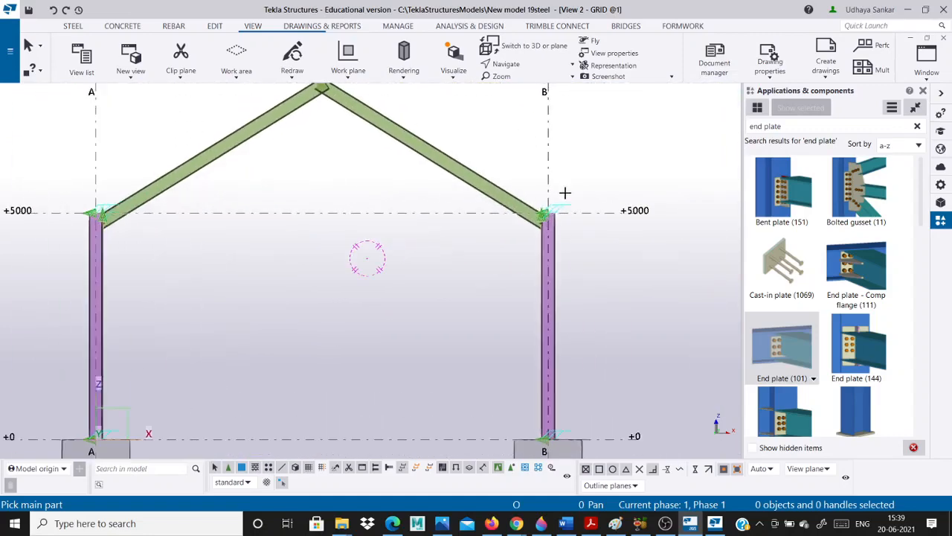
scroll(551, 210, "up", 3)
scroll(548, 207, "down", 4)
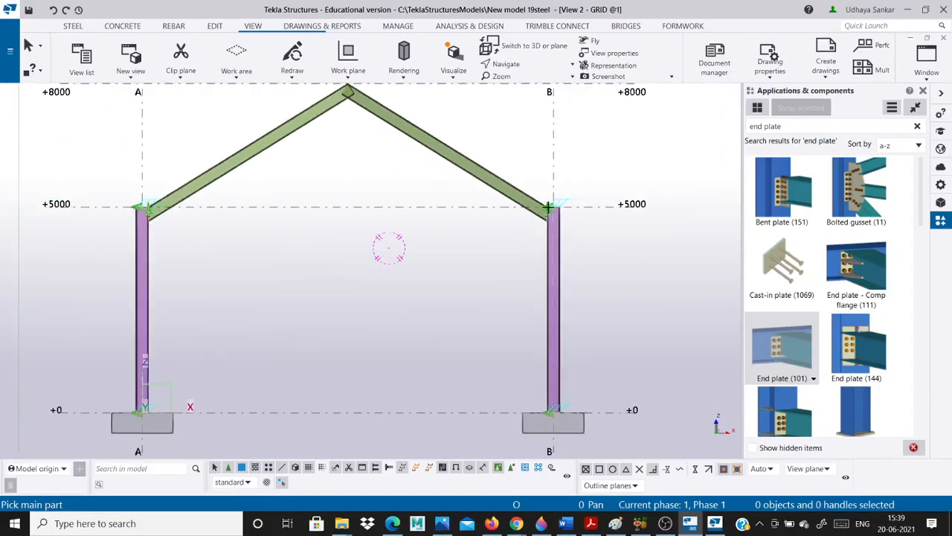
Examine the base plate and footing of the grid B column, and the ridge of the frame, in the grid 1 elevation.
scroll(551, 409, "up", 5)
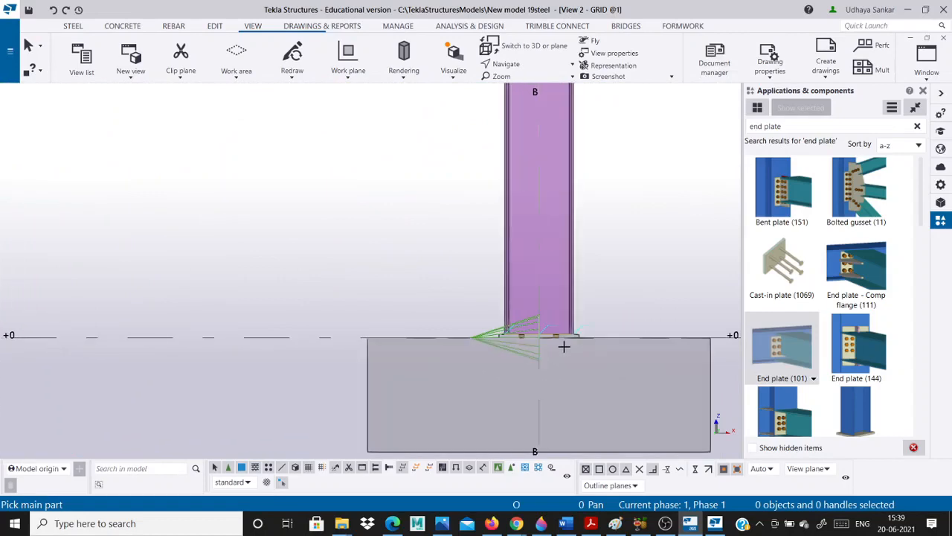
scroll(564, 346, "down", 6)
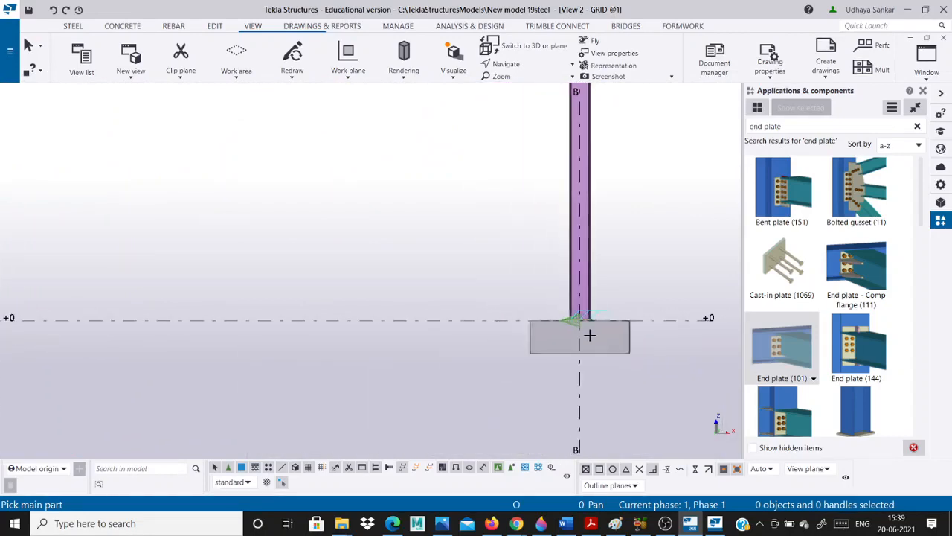
scroll(589, 335, "down", 6)
scroll(546, 335, "up", 1)
scroll(444, 245, "down", 1)
scroll(447, 140, "up", 3)
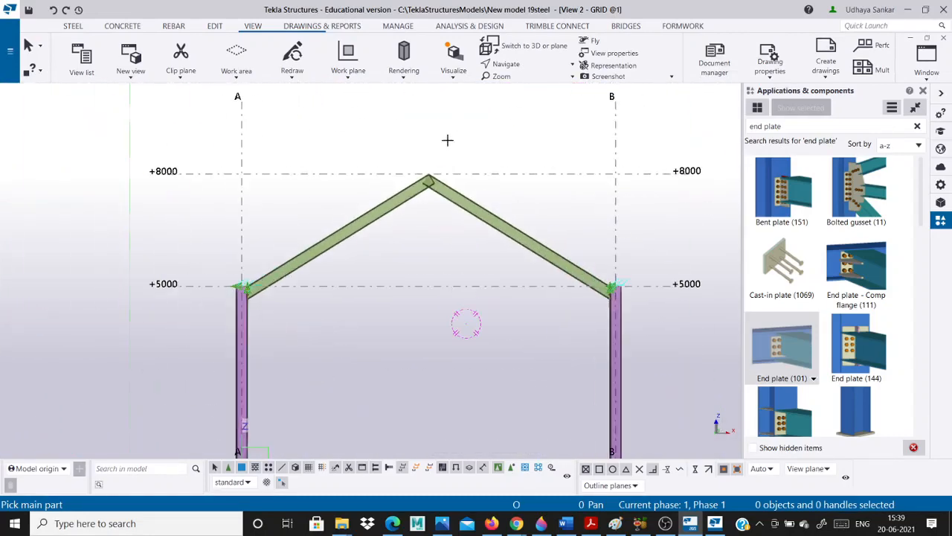
scroll(447, 140, "down", 3)
Check the ridge connection on the hand sketch in Photos, and search the Tekla Structures component catalog for "joini".
left_click(442, 523)
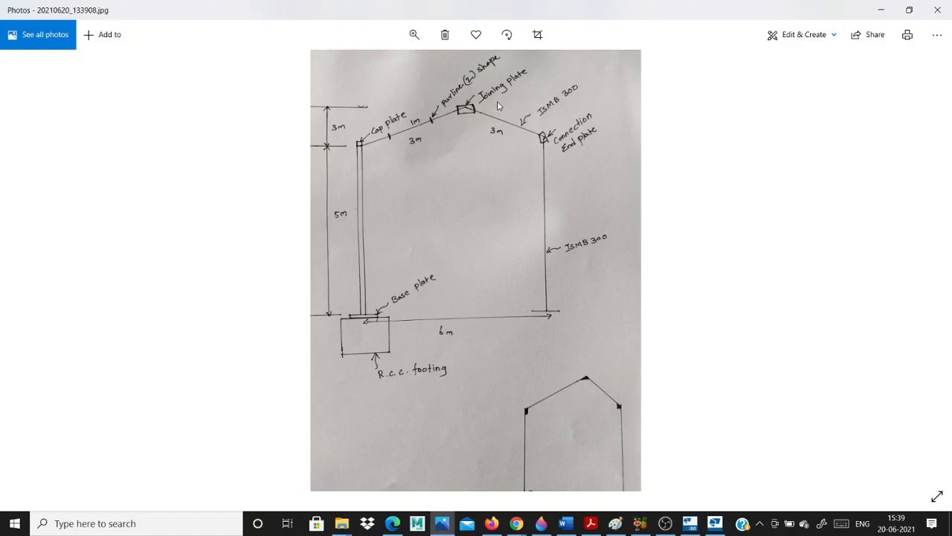
left_click(882, 10)
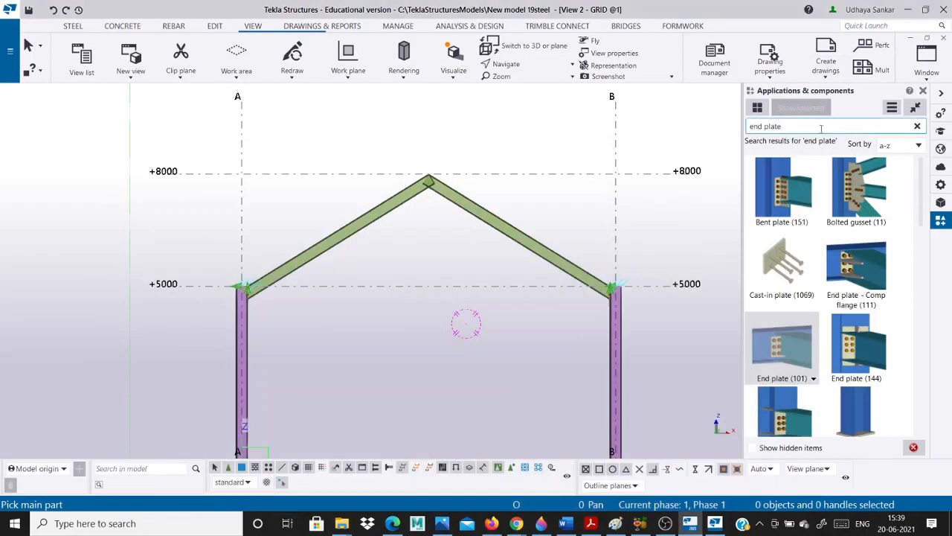
key("BackSpace")
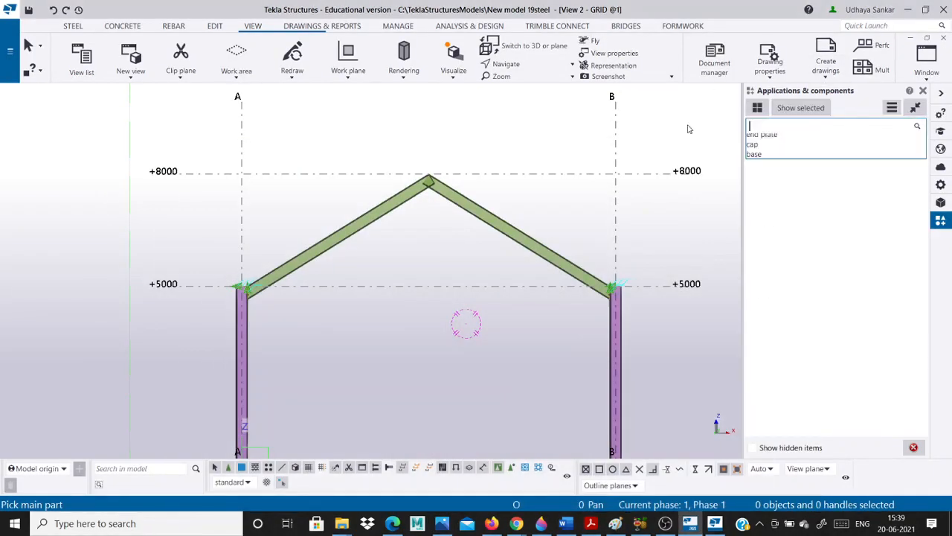
type("joing pl")
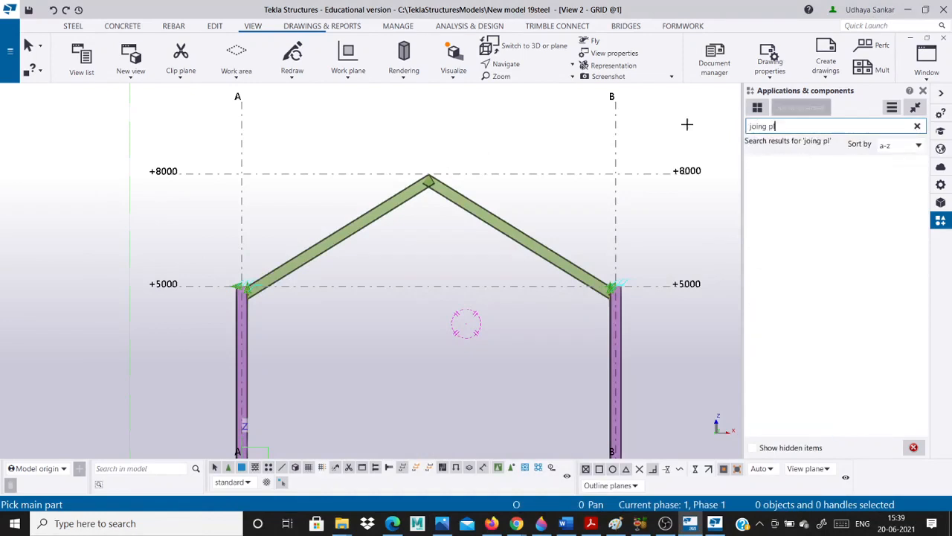
key("BackSpace")
key("BackSpace")
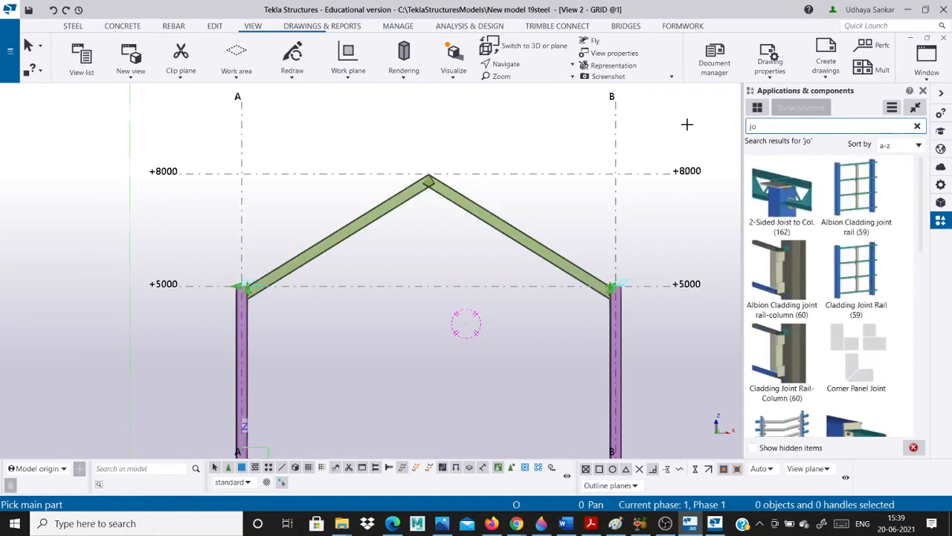
type("n")
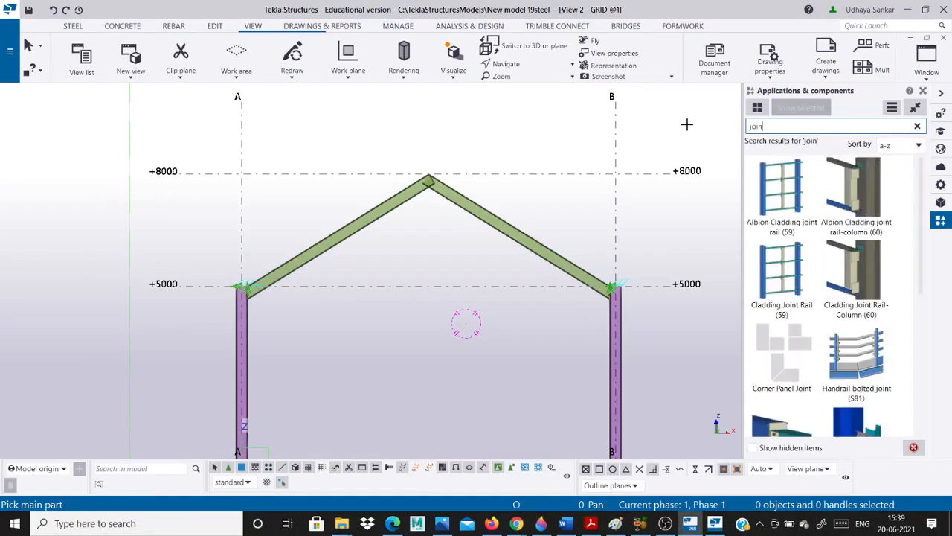
type("i")
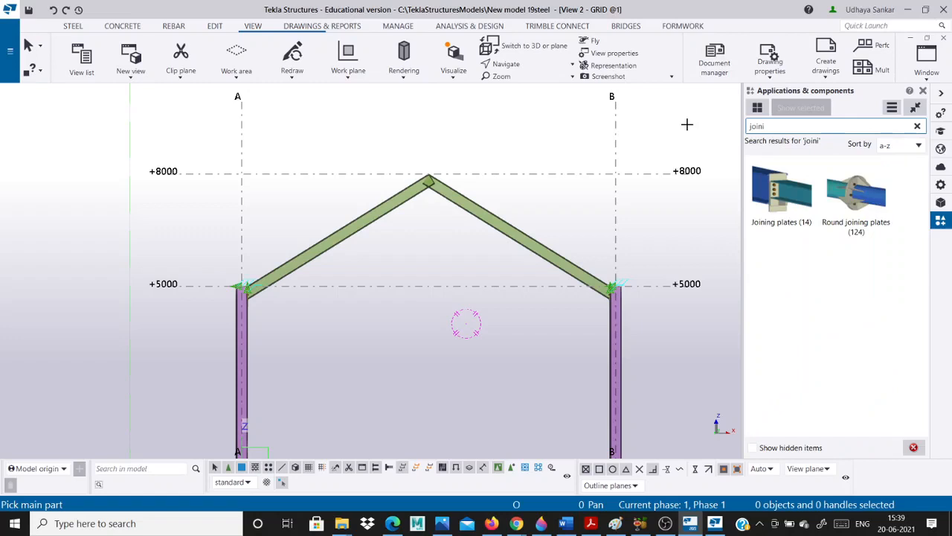
Connect the two rafters at the ridge with Joining plates (14), using the grid A side rafter as main part and the other as secondary part.
left_click(760, 197)
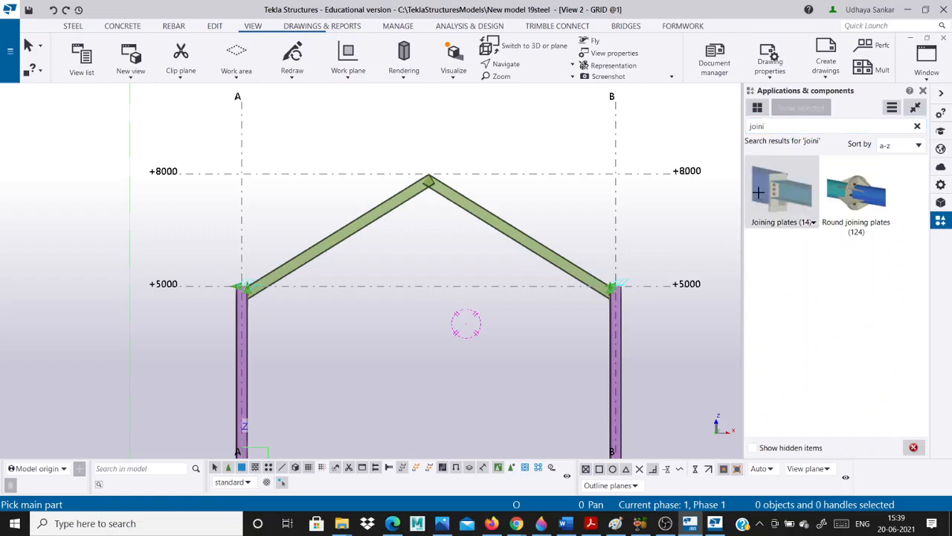
left_click(457, 164)
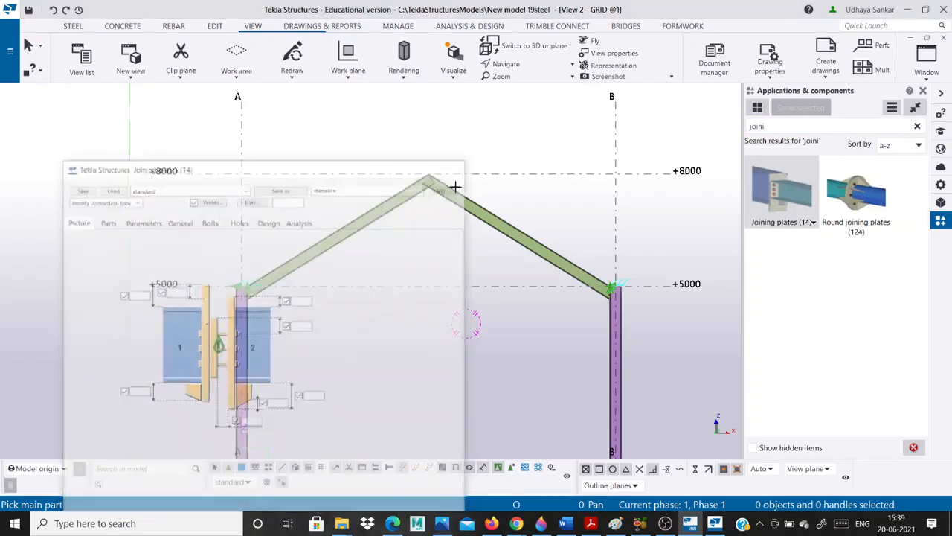
scroll(393, 219, "up", 2)
scroll(393, 219, "up", 2)
left_click(392, 197)
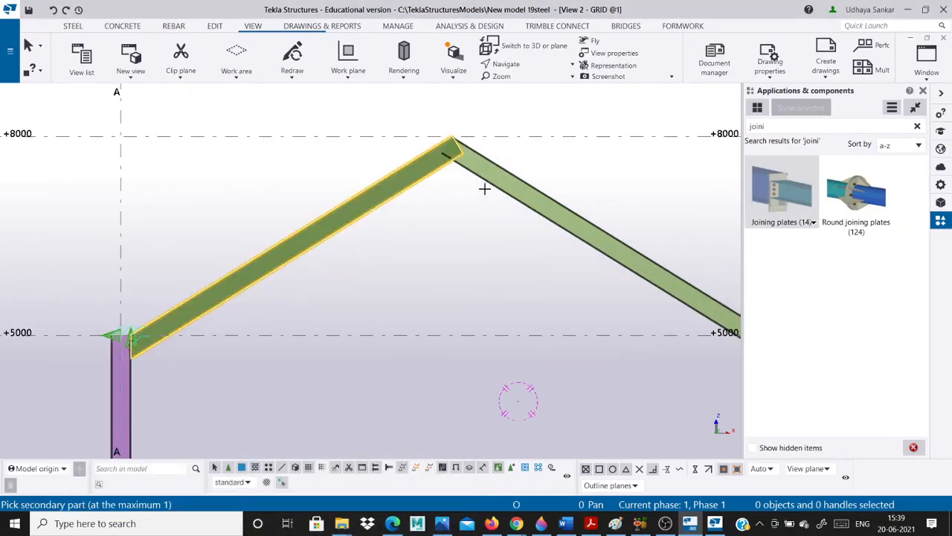
left_click(488, 186)
Examine the joining plates and bolts at the ridge, both in elevation and with View 2 rotated into a 3D angle.
scroll(469, 149, "up", 5)
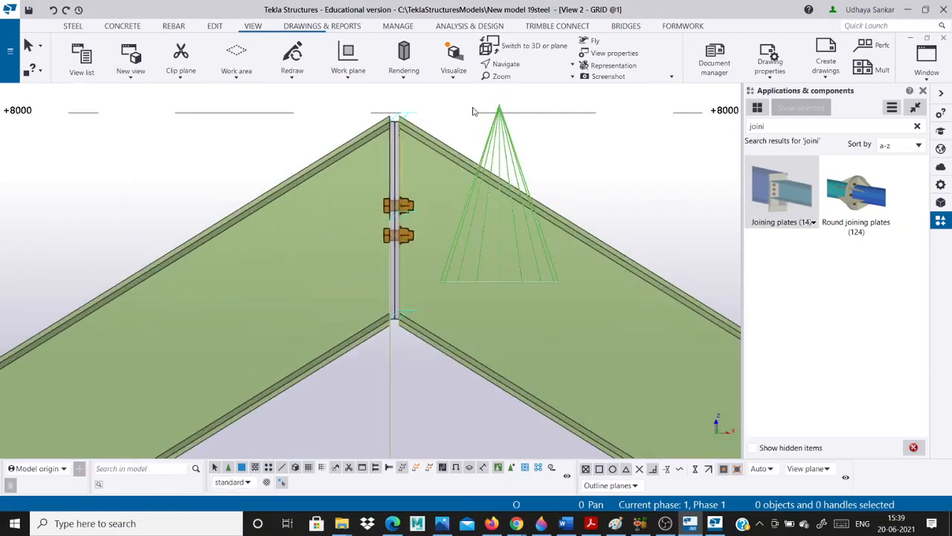
scroll(431, 167, "down", 3)
scroll(435, 149, "up", 5)
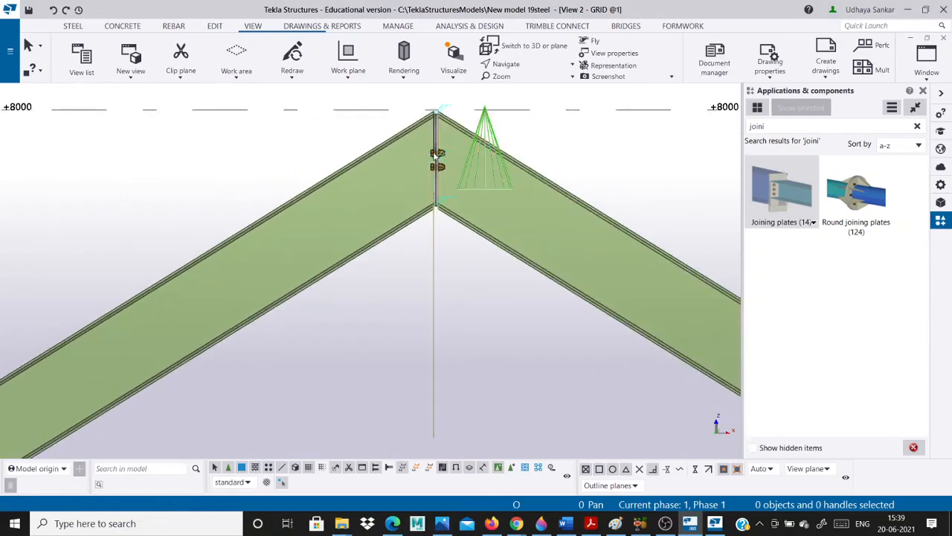
scroll(437, 147, "down", 6)
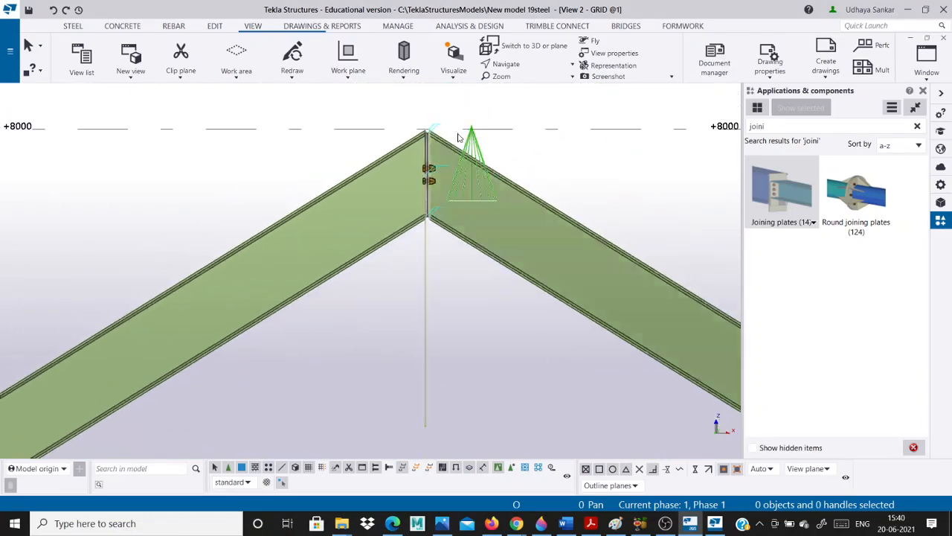
scroll(461, 144, "down", 4)
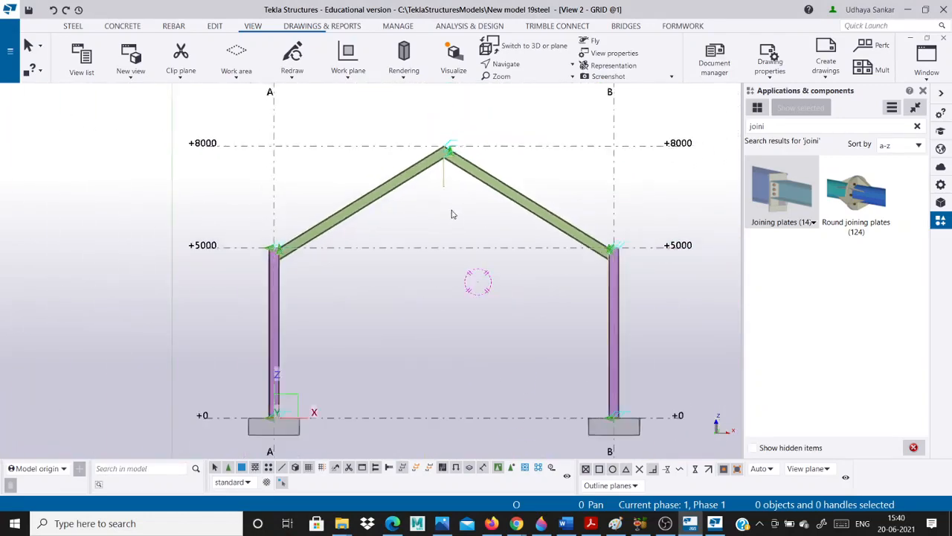
scroll(458, 210, "up", 2)
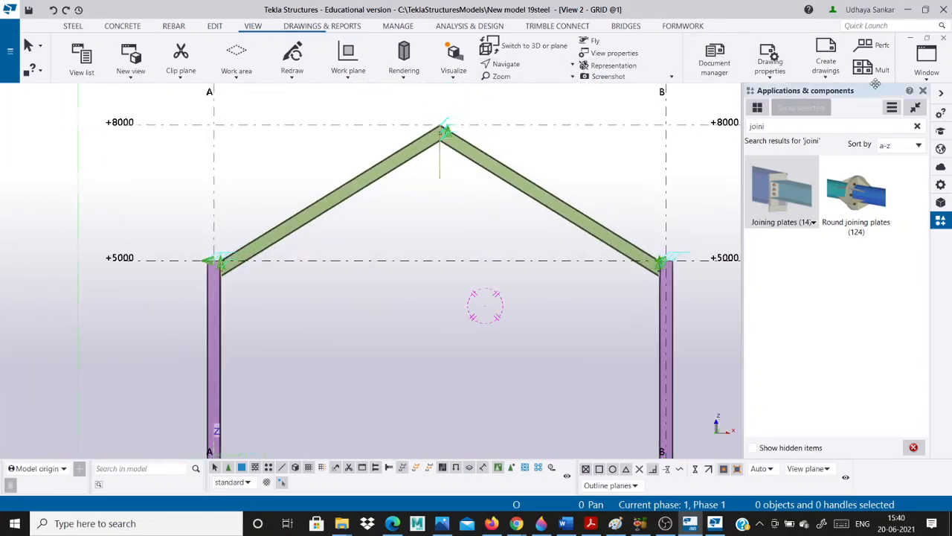
left_click(520, 66)
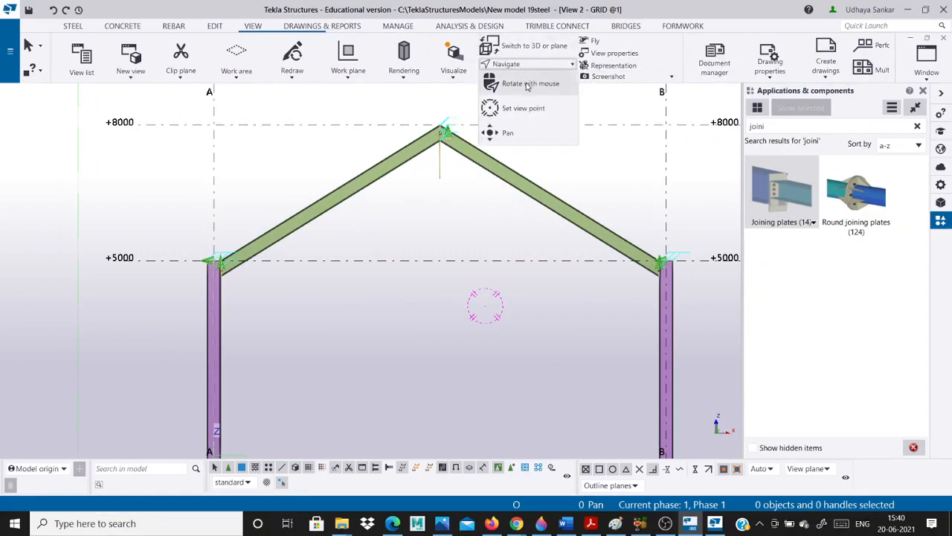
left_click(528, 90)
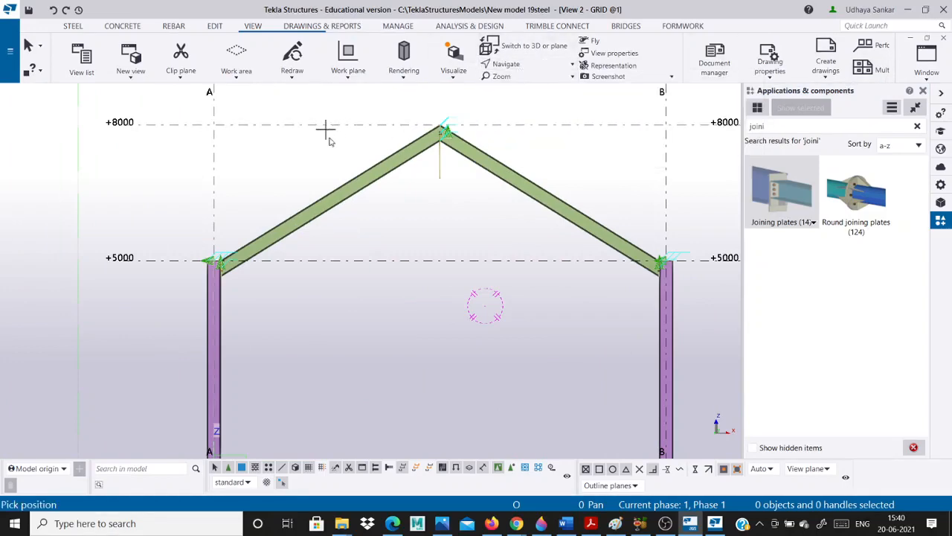
left_click_drag(326, 130, 406, 106)
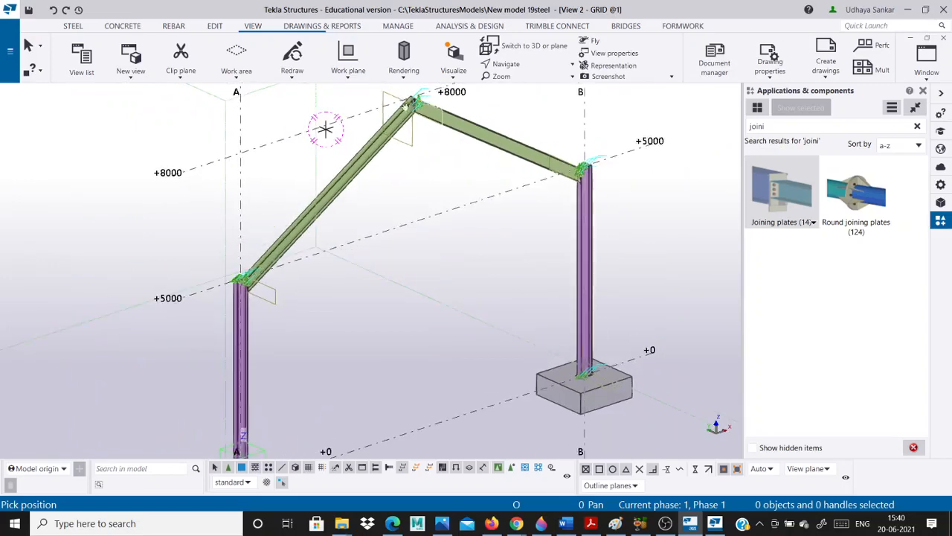
scroll(406, 106, "up", 10)
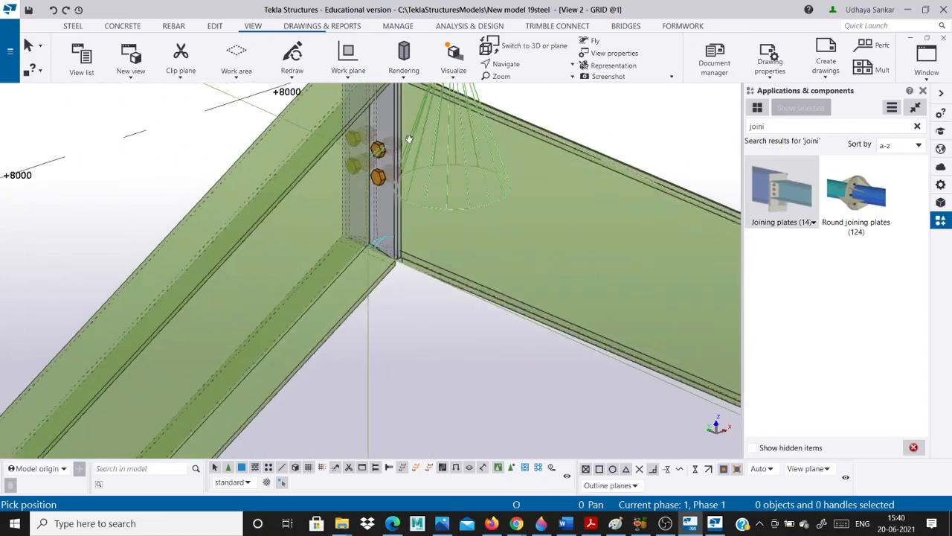
scroll(408, 139, "up", 2)
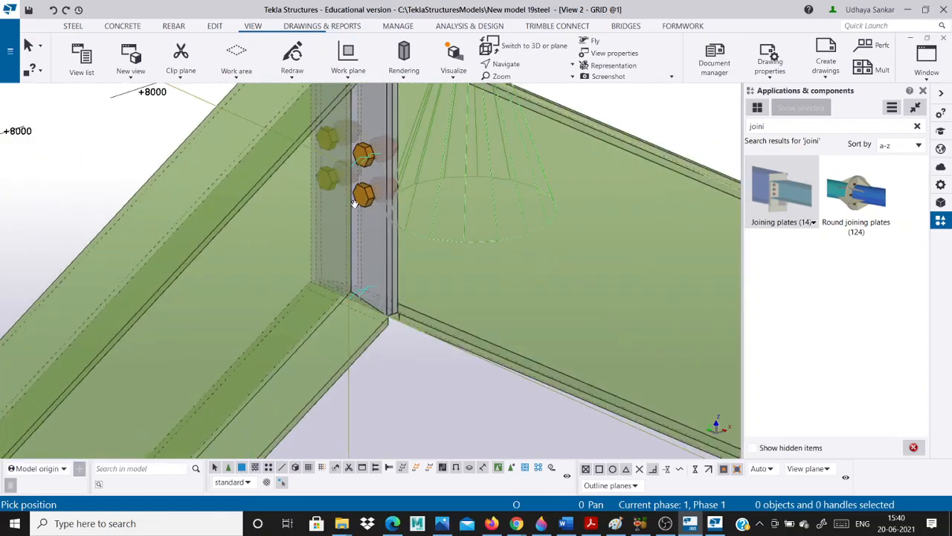
scroll(354, 202, "down", 3)
scroll(379, 140, "down", 8)
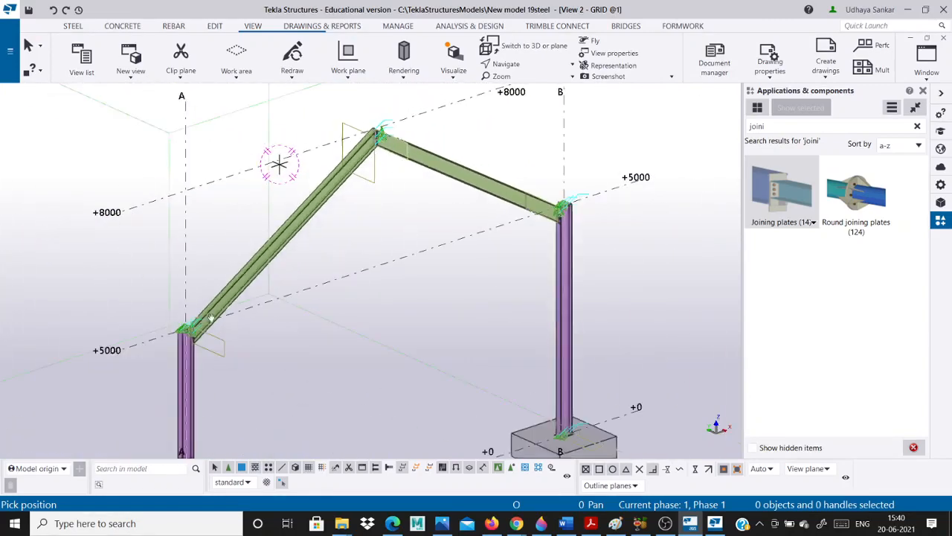
Examine the bolted end plate at the top of the grid A column and the joining plates at the ridge.
scroll(211, 318, "up", 6)
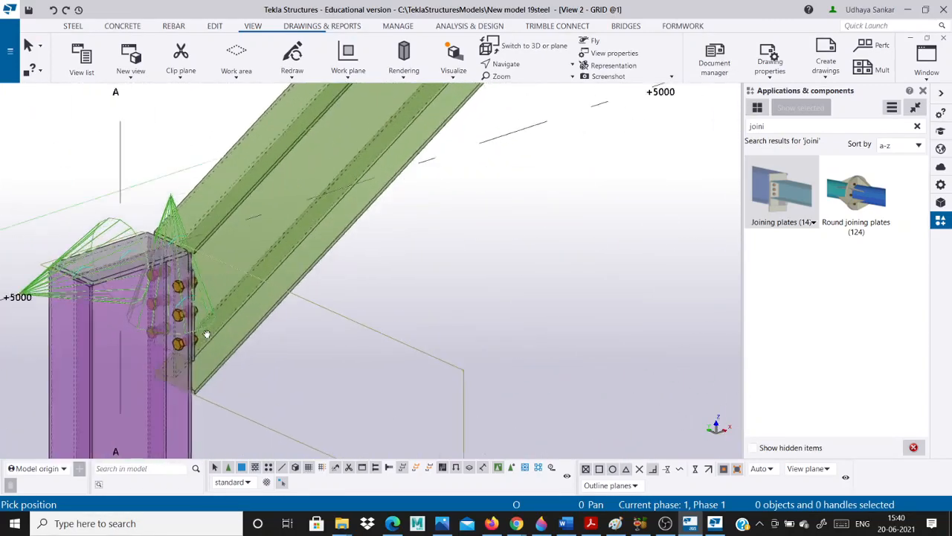
scroll(207, 334, "up", 2)
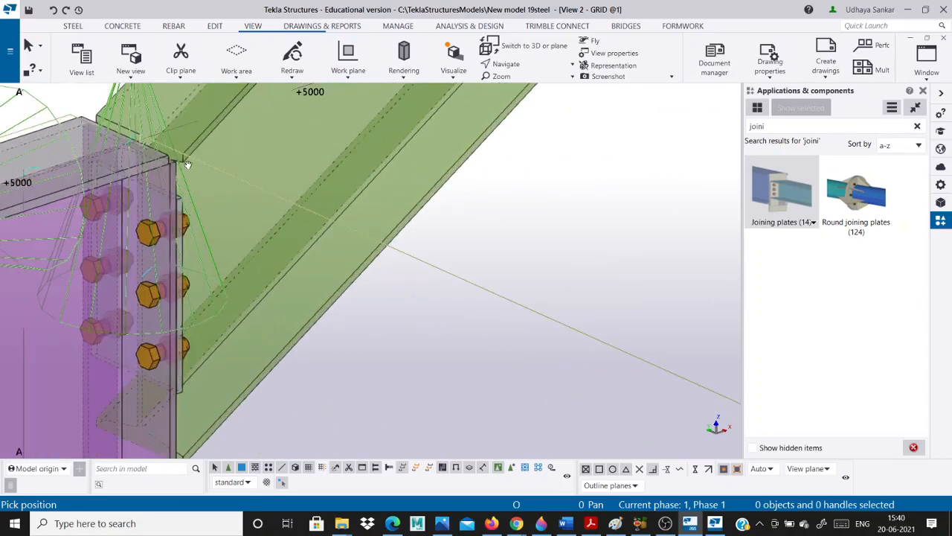
scroll(186, 158, "down", 4)
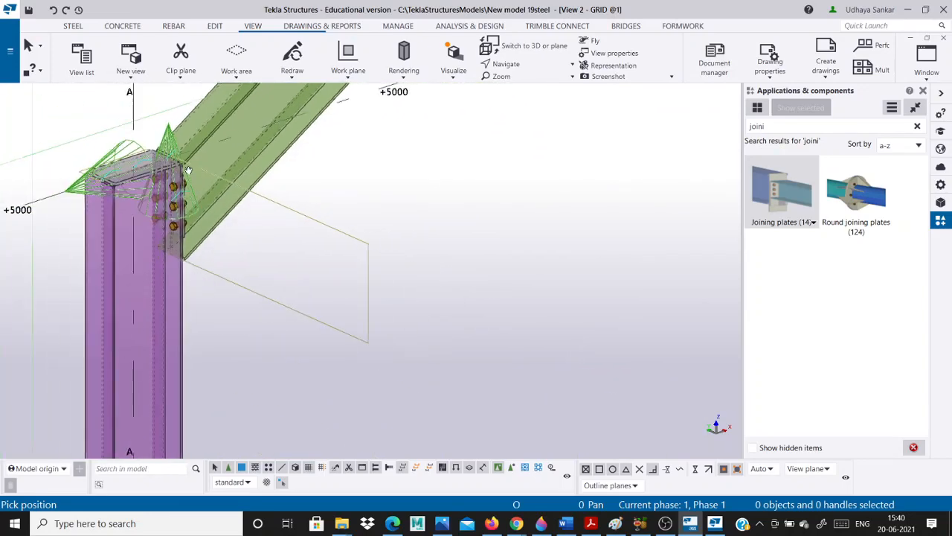
scroll(185, 168, "down", 10)
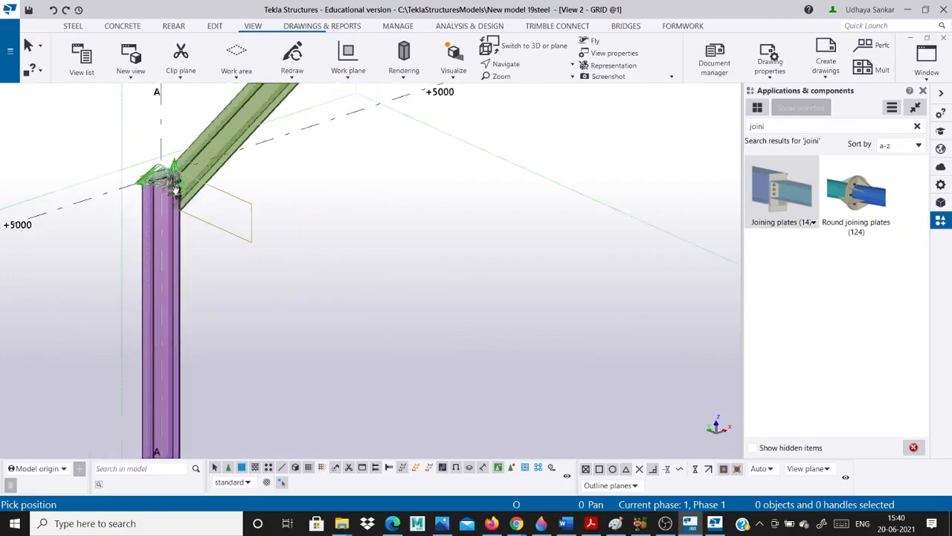
scroll(277, 119, "up", 10)
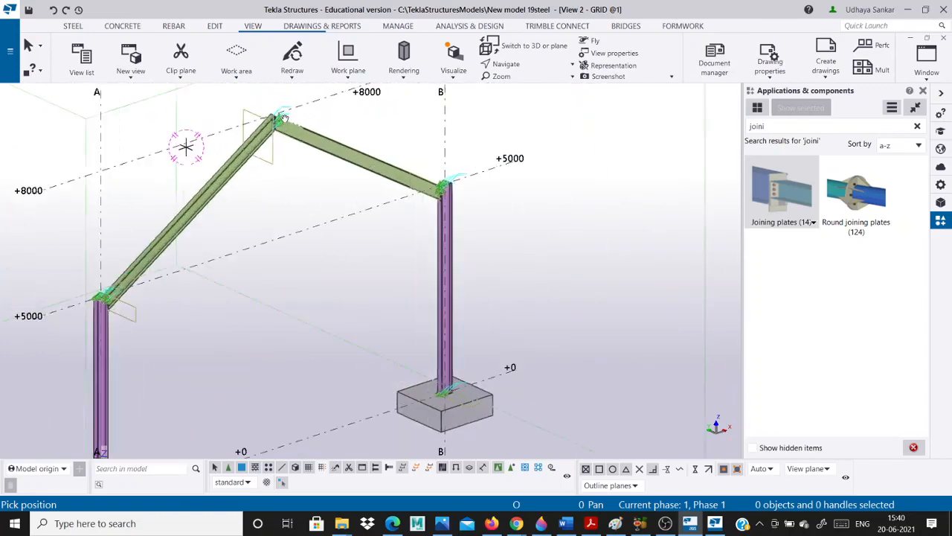
scroll(278, 125, "up", 3)
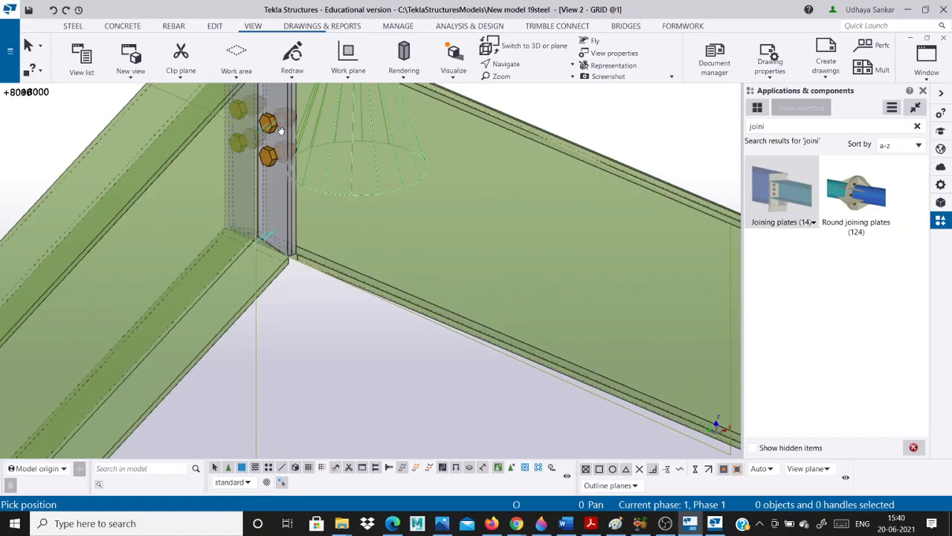
scroll(279, 130, "down", 4)
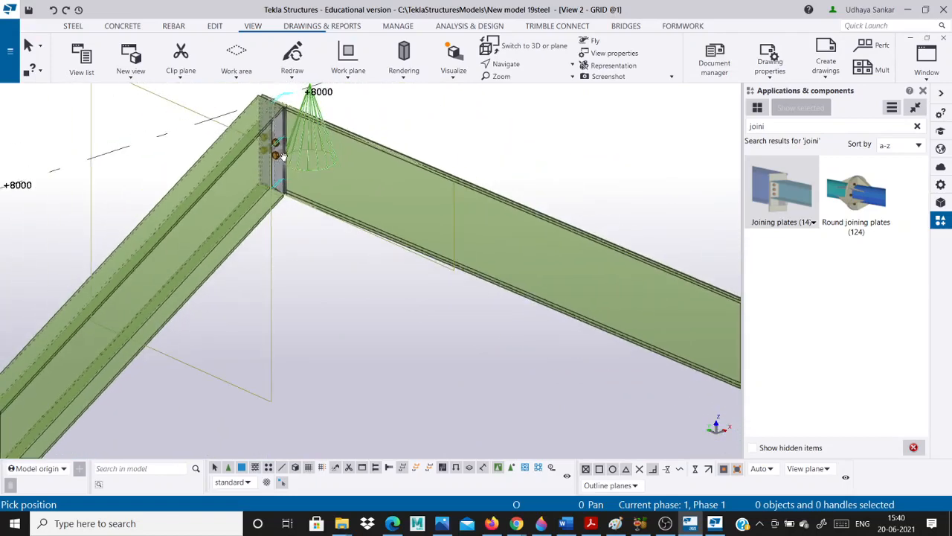
scroll(277, 119, "down", 8)
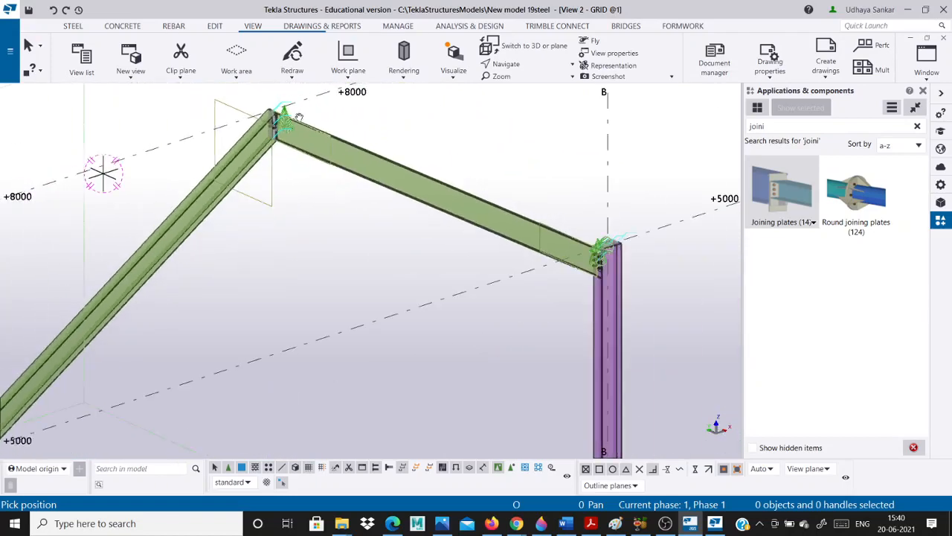
scroll(465, 134, "down", 4)
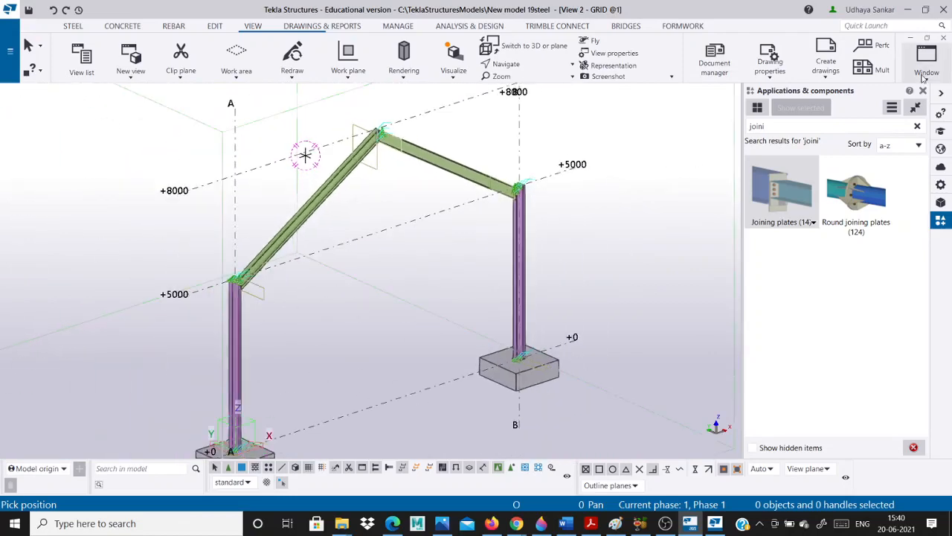
Examine the whole frame in View 2 - GRID @1, including both footings, the columns and the grid A eave connection.
left_click(926, 71)
left_click(907, 183)
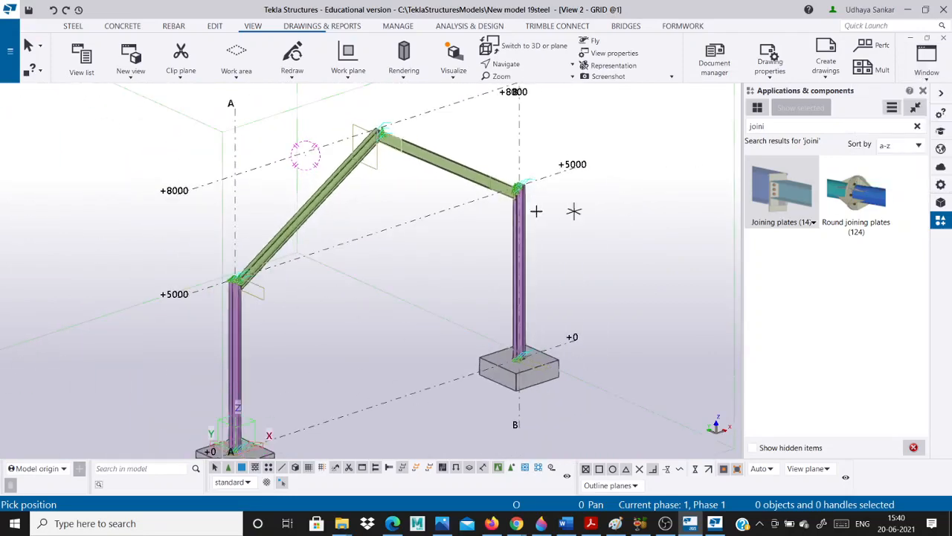
left_click(926, 67)
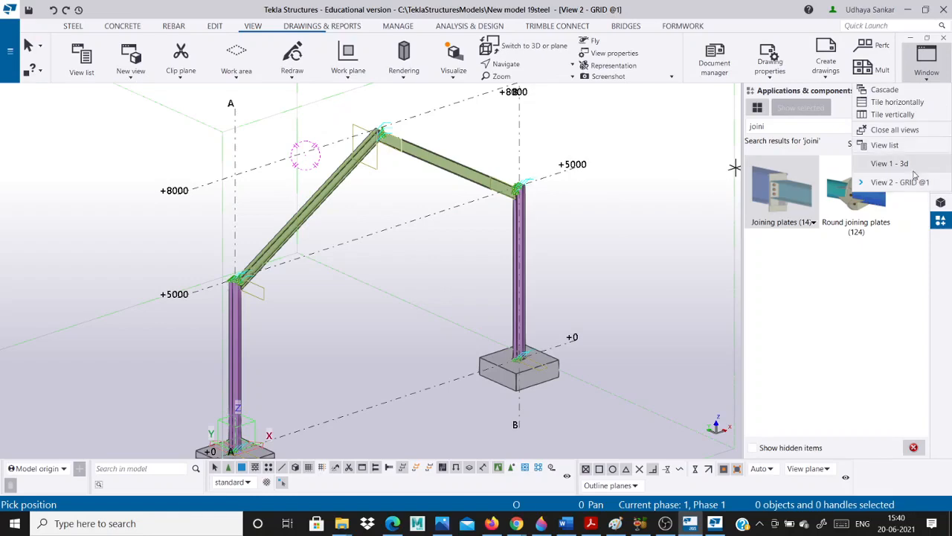
left_click(908, 182)
scroll(420, 206, "up", 2)
scroll(380, 134, "down", 4)
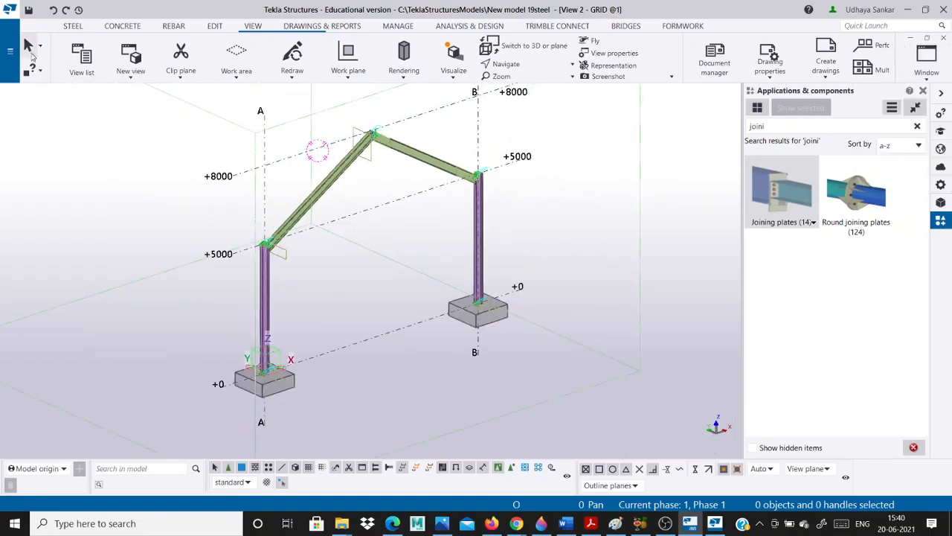
left_click(320, 163)
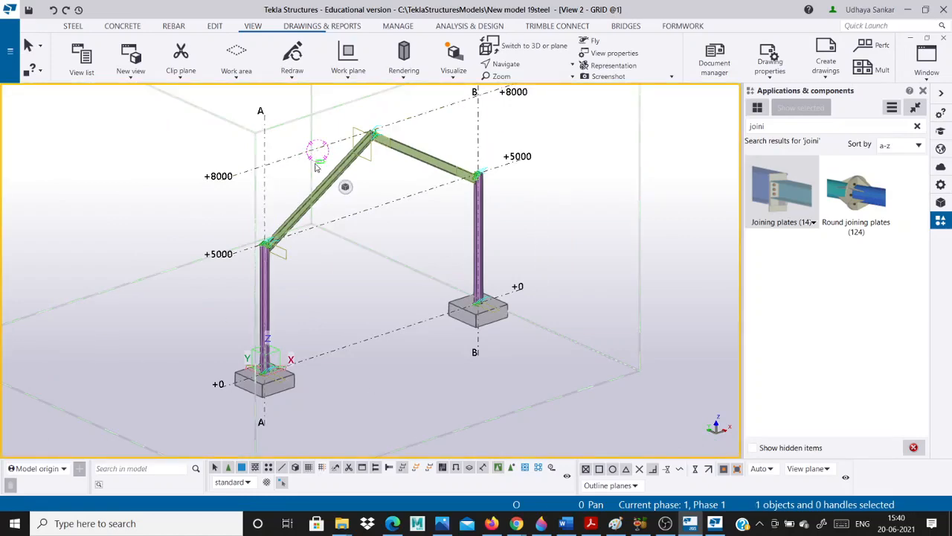
scroll(414, 281, "down", 3)
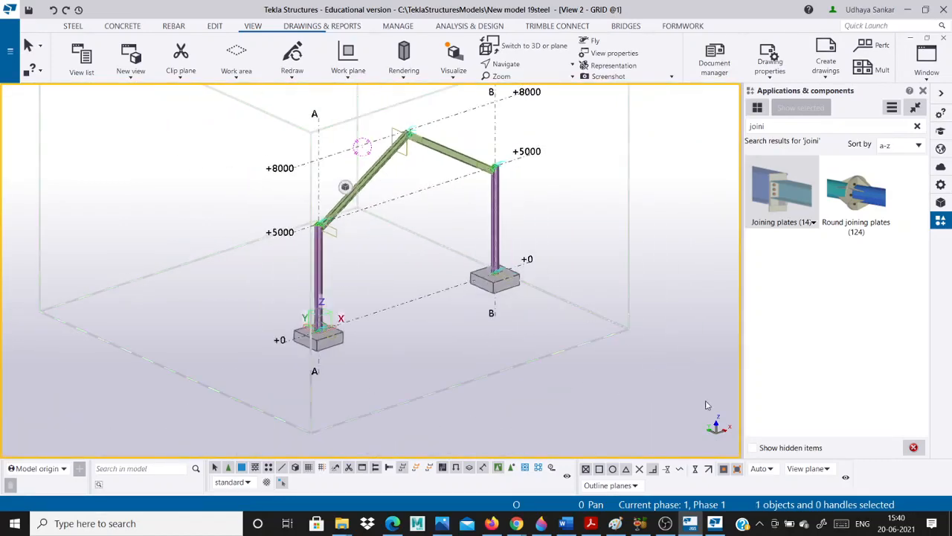
scroll(402, 246, "up", 5)
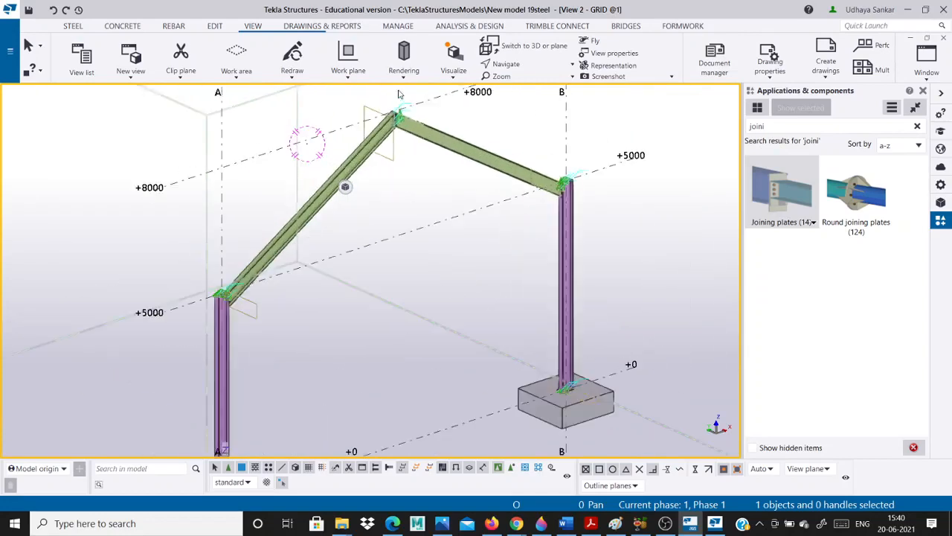
scroll(312, 271, "down", 3)
scroll(227, 347, "up", 3)
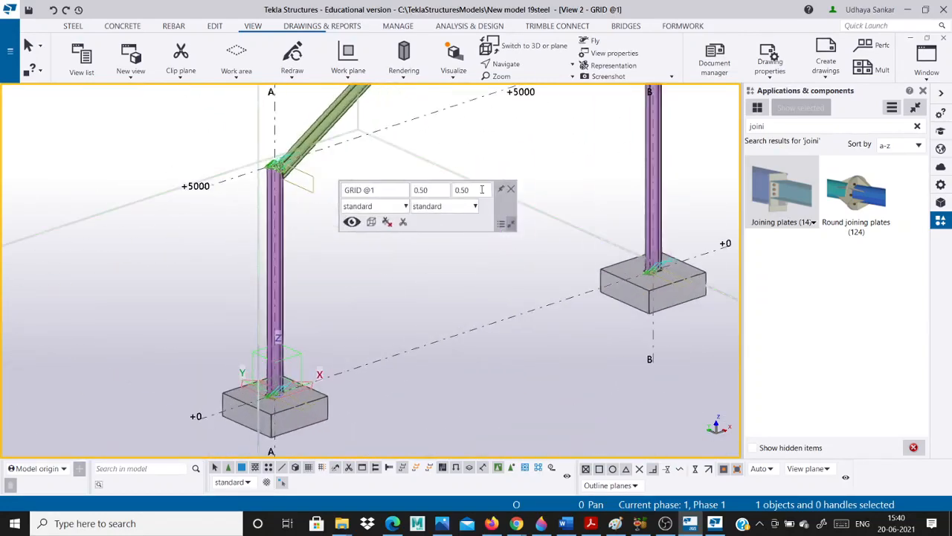
scroll(276, 175, "up", 4)
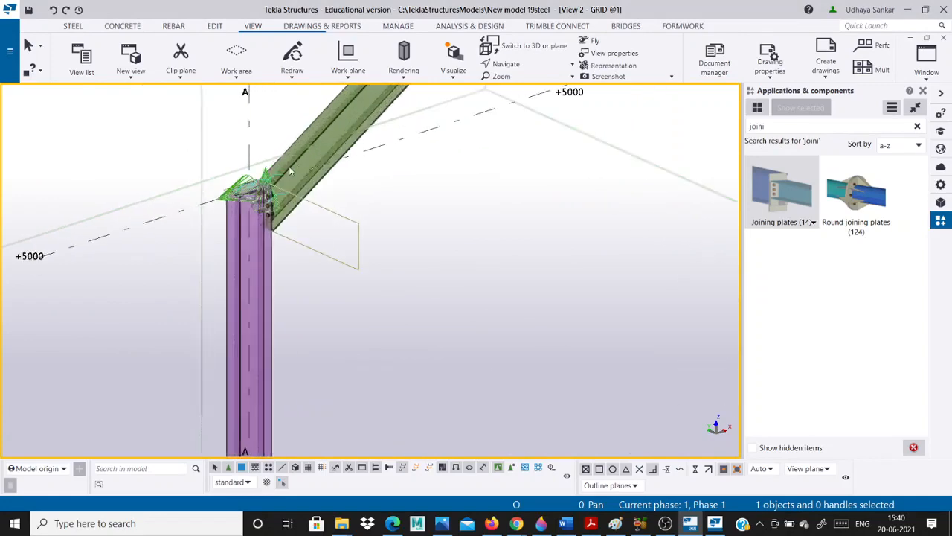
scroll(260, 233, "down", 6)
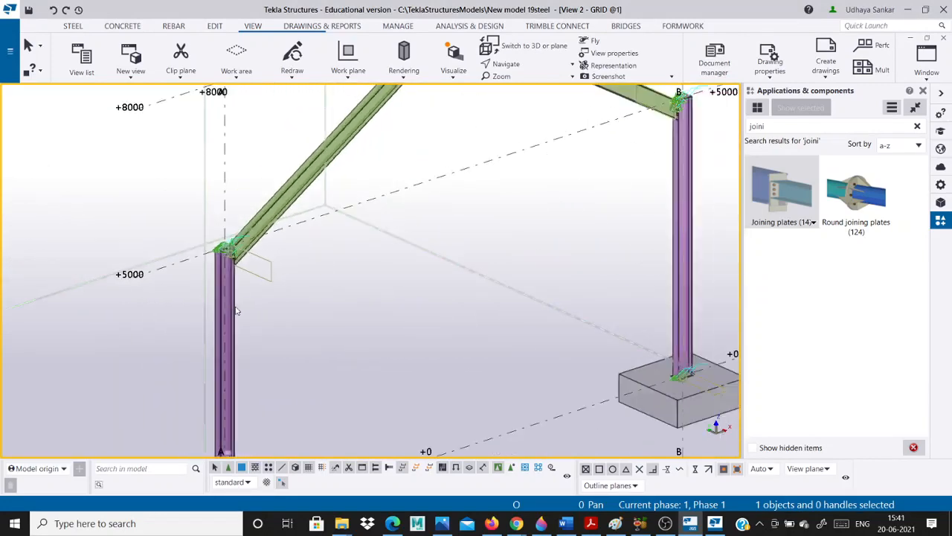
scroll(377, 136, "up", 2)
scroll(377, 137, "down", 3)
scroll(432, 388, "up", 3)
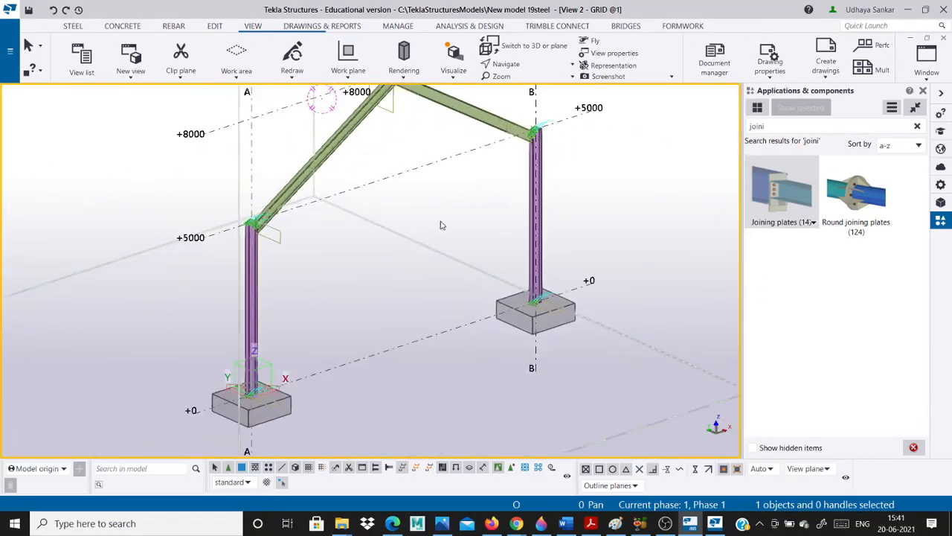
Check the frame layout and purlin notes on the hand sketch in Photos, and return to the Tekla Structures model.
left_click(442, 524)
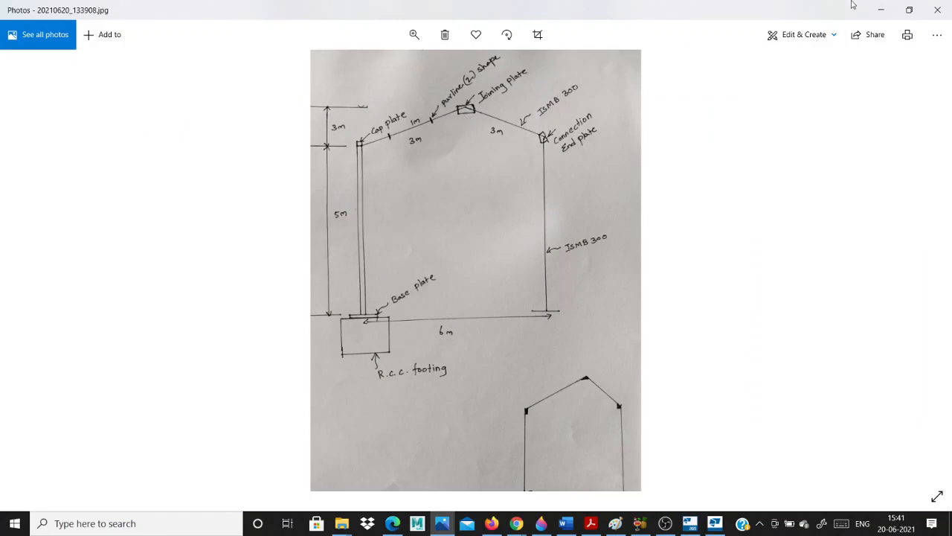
left_click(881, 10)
scroll(307, 215, "down", 3)
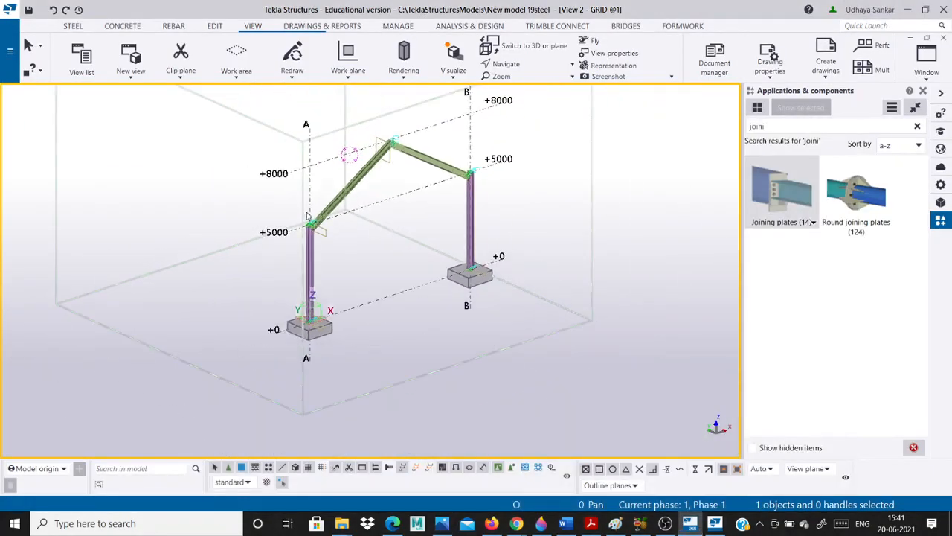
scroll(279, 267, "down", 3)
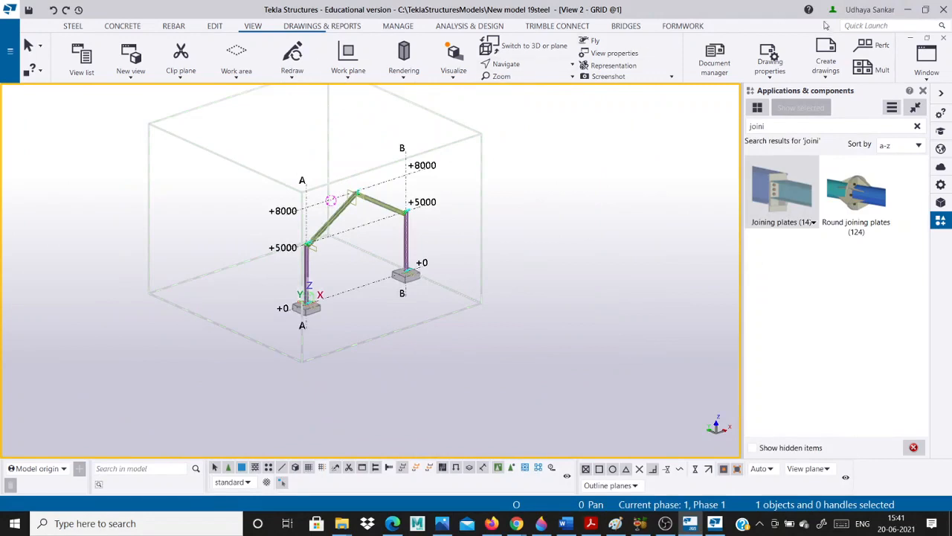
Switch to View 1 - 3d and rotate it to examine the frame against grid lines 1 to 3.
left_click(927, 78)
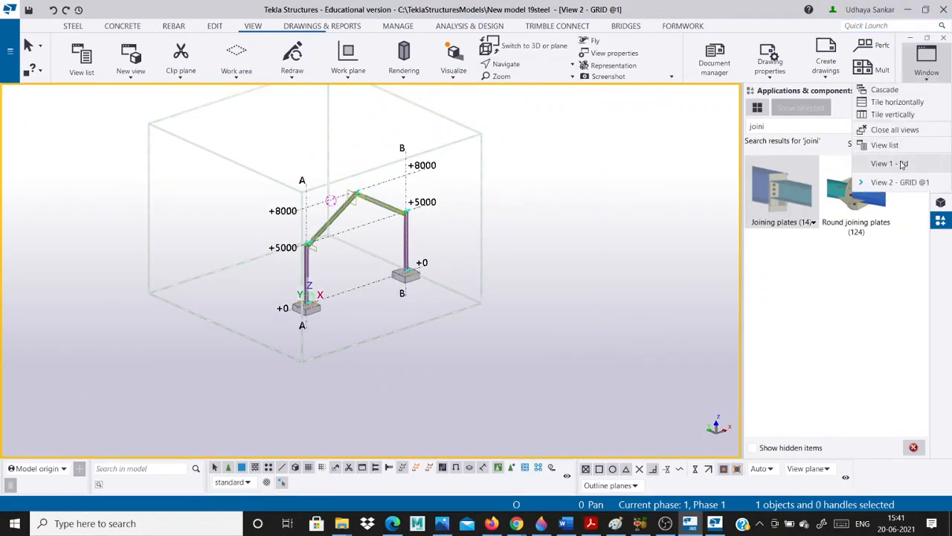
left_click(900, 161)
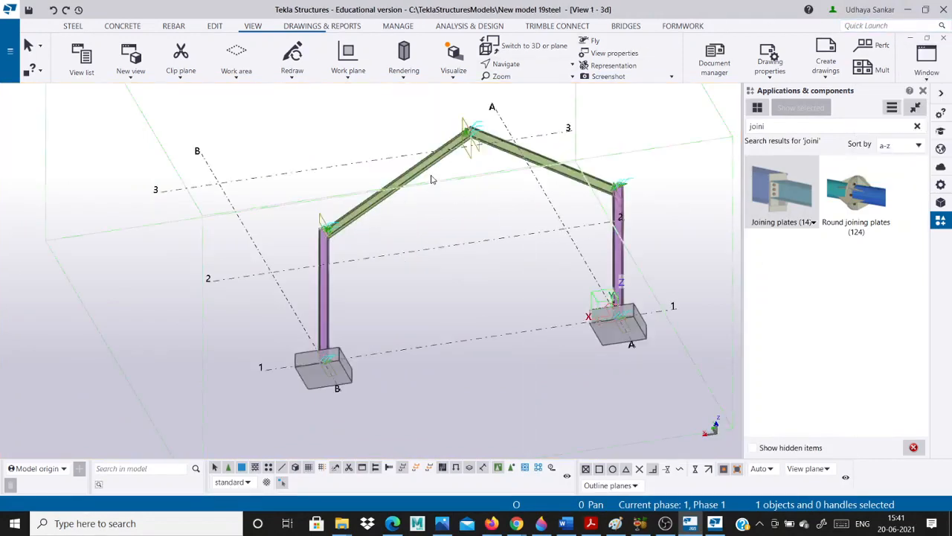
scroll(431, 179, "up", 1)
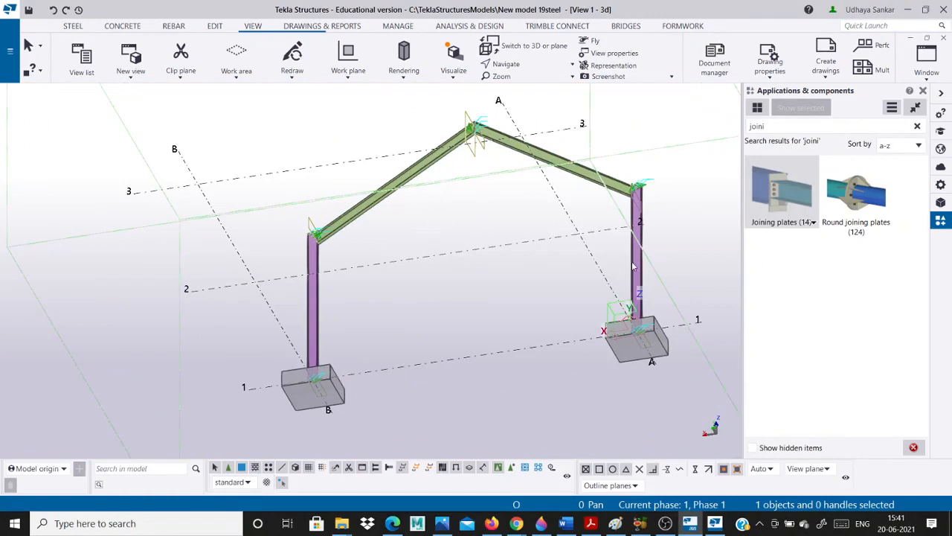
left_click(453, 63)
left_click(521, 63)
left_click(528, 85)
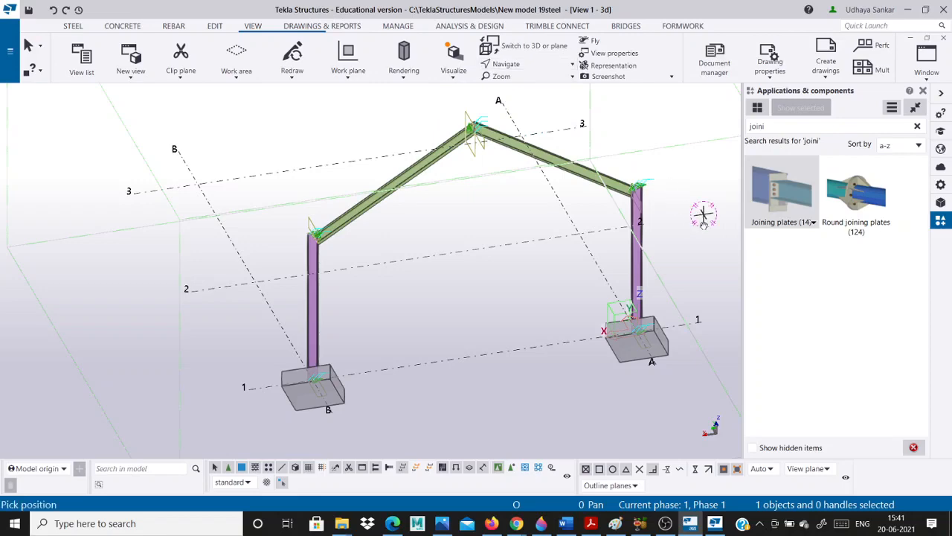
mouse_move(703, 224)
left_mouse_down()
mouse_move(612, 178)
mouse_move(644, 178)
mouse_move(659, 149)
mouse_move(666, 160)
mouse_move(449, 111)
mouse_move(426, 179)
mouse_move(495, 3)
mouse_move(457, 164)
mouse_move(633, 126)
mouse_move(661, 21)
left_mouse_up()
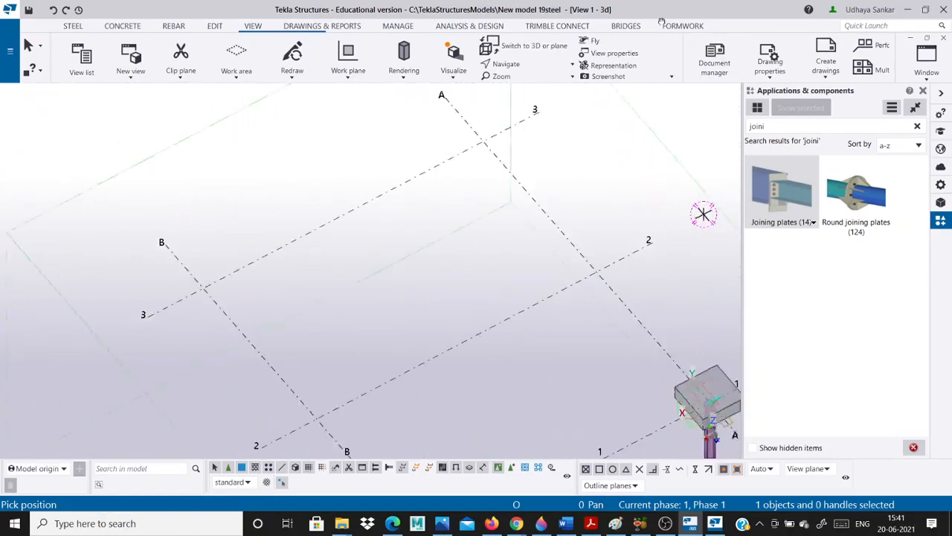
middle_click_drag(661, 21, 703, 215, "ctrl")
scroll(288, 157, "down", 4)
scroll(449, 240, "up", 2)
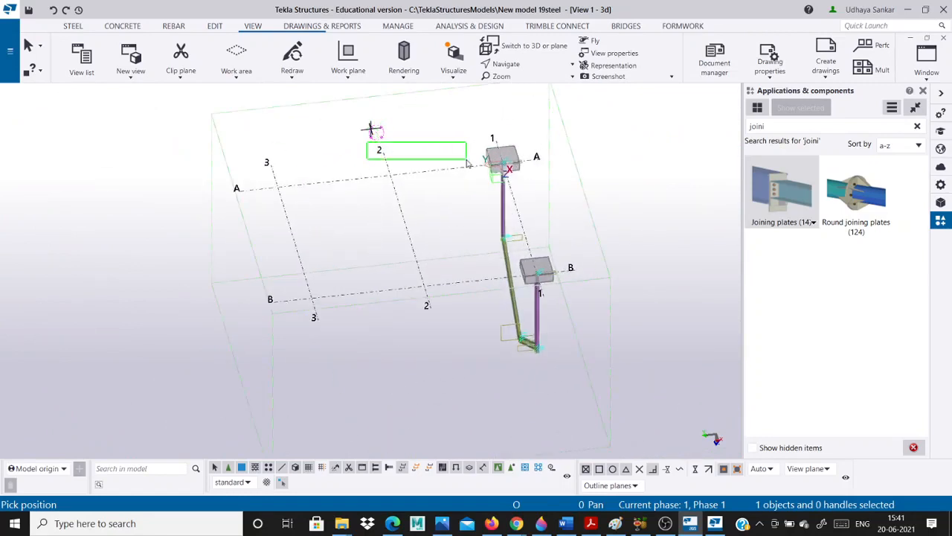
scroll(465, 158, "up", 1)
Switch to View 2 - GRID @1 and check the X, Y and Z coordinates in the rectangular grid's properties.
left_click(927, 62)
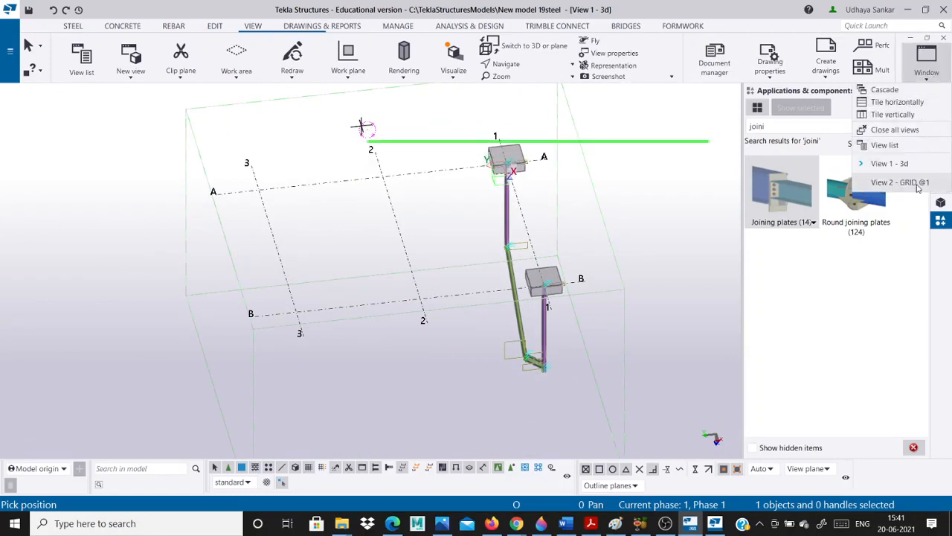
left_click(900, 182)
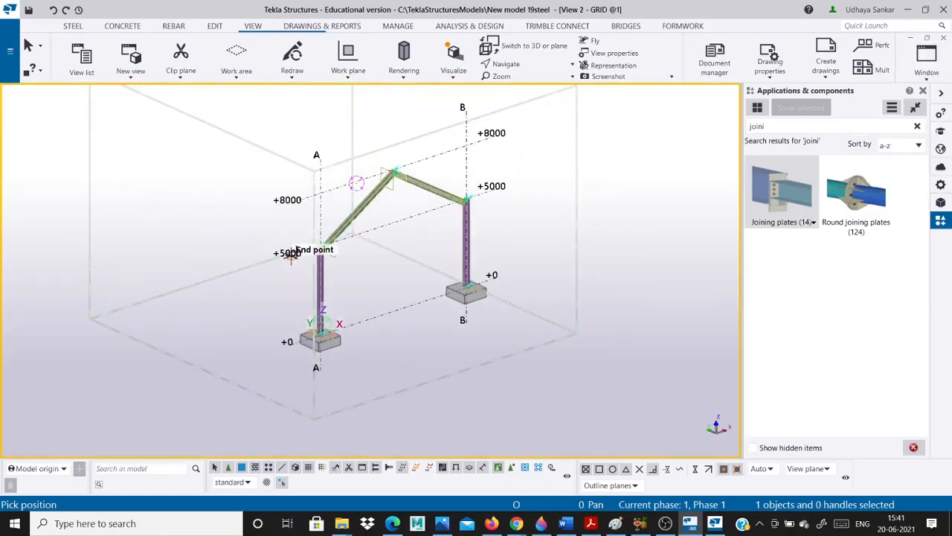
scroll(298, 269, "up", 1)
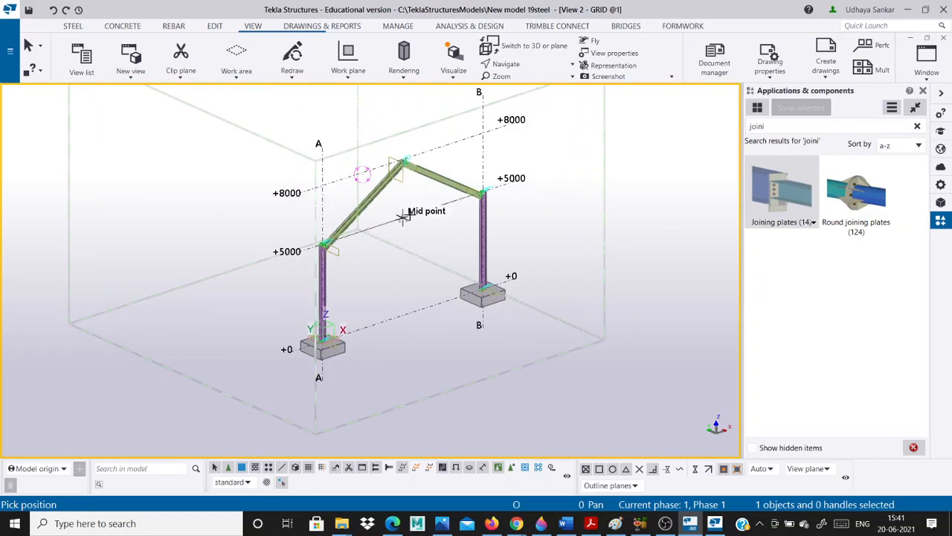
scroll(314, 203, "up", 1)
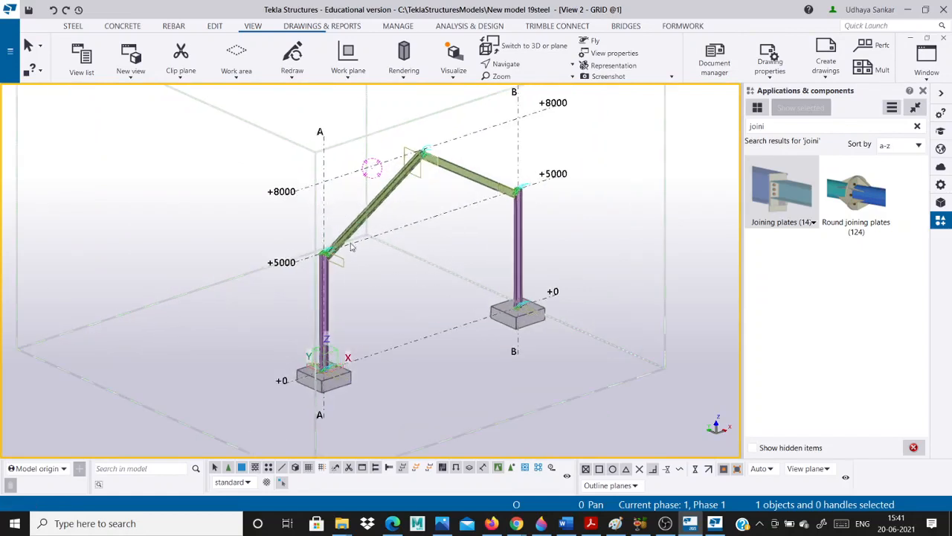
scroll(394, 325, "down", 1)
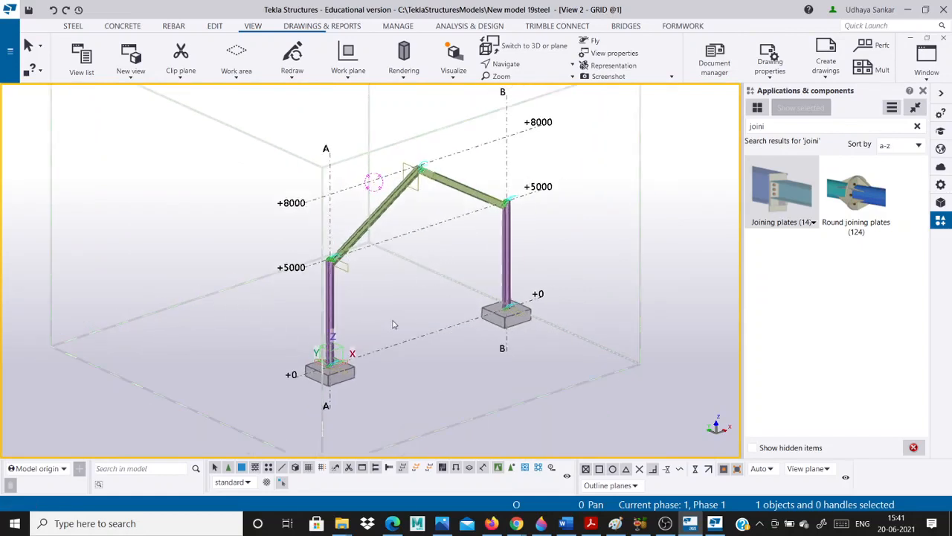
left_click(426, 338)
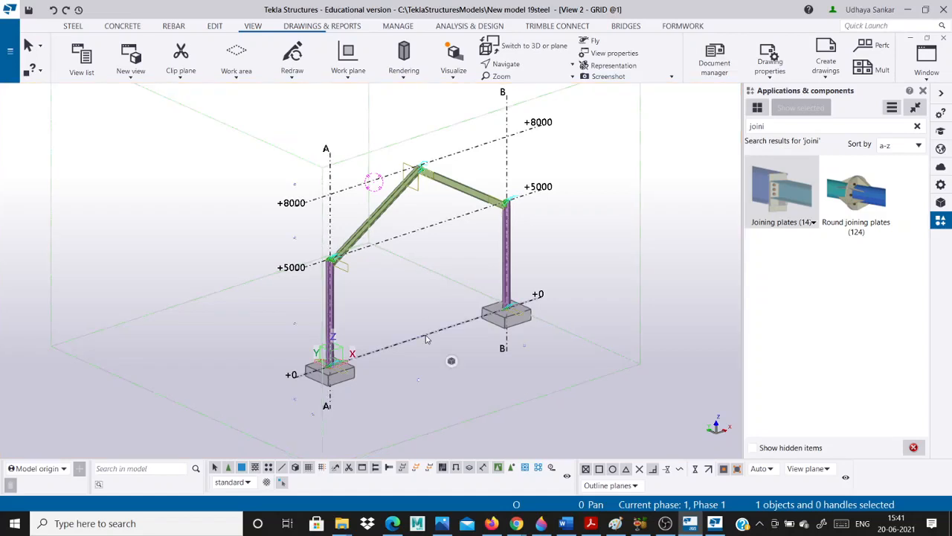
double_click(427, 339)
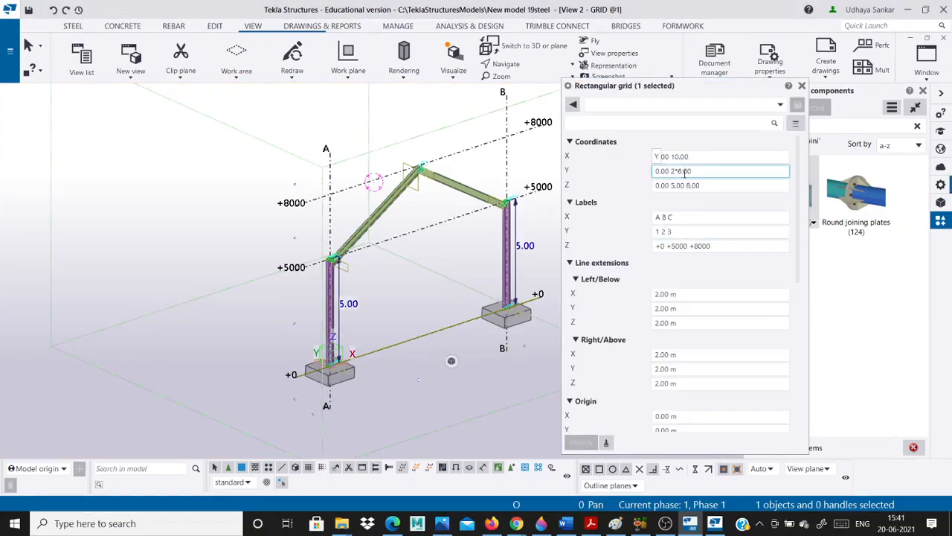
left_click(801, 85)
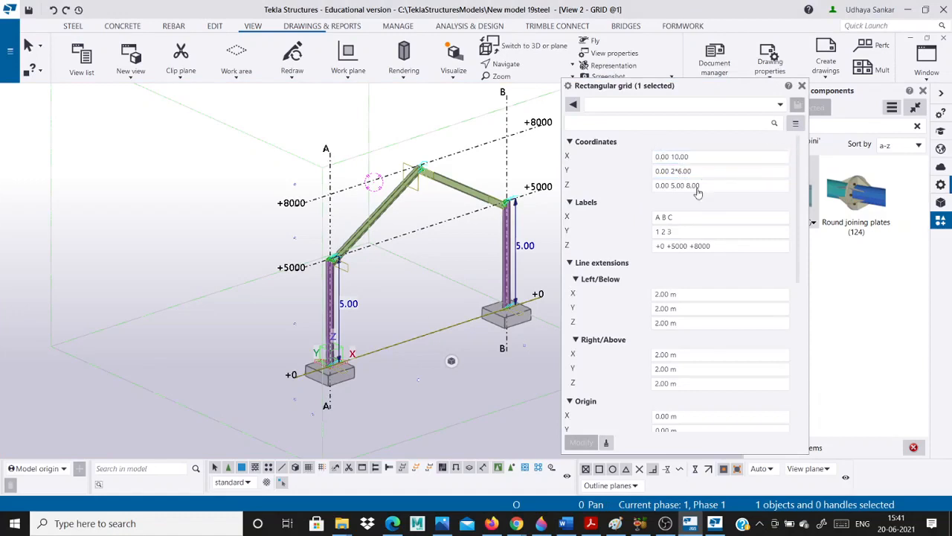
Copy the whole portal frame on grid 1, with its footings and connections, linearly by dY 6.00 m as one copy.
scroll(488, 209, "down", 2)
scroll(414, 293, "up", 2)
left_click(375, 278)
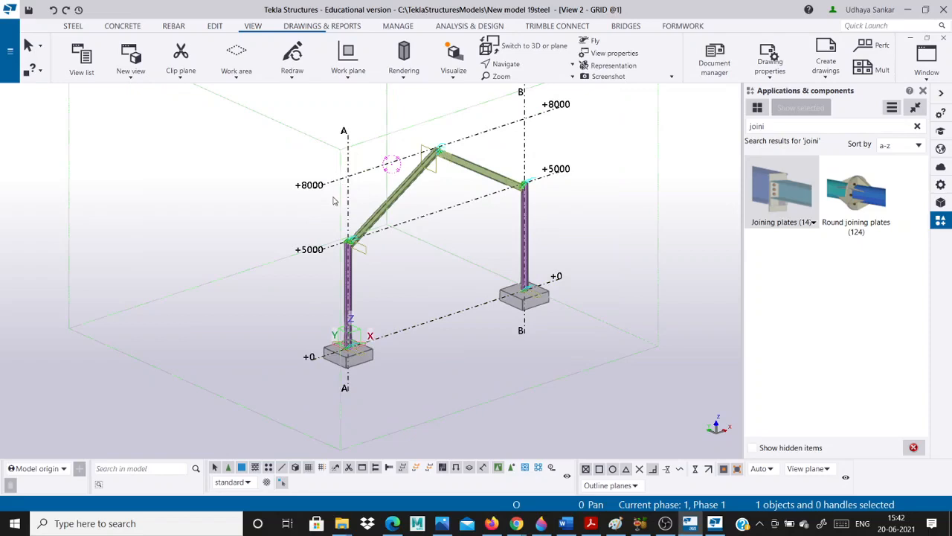
scroll(345, 244, "up", 1)
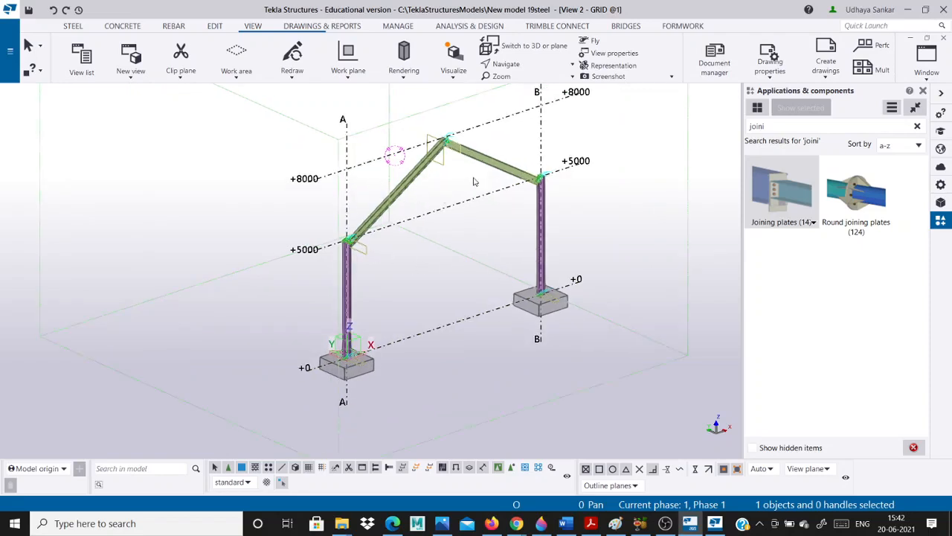
scroll(482, 236, "down", 2)
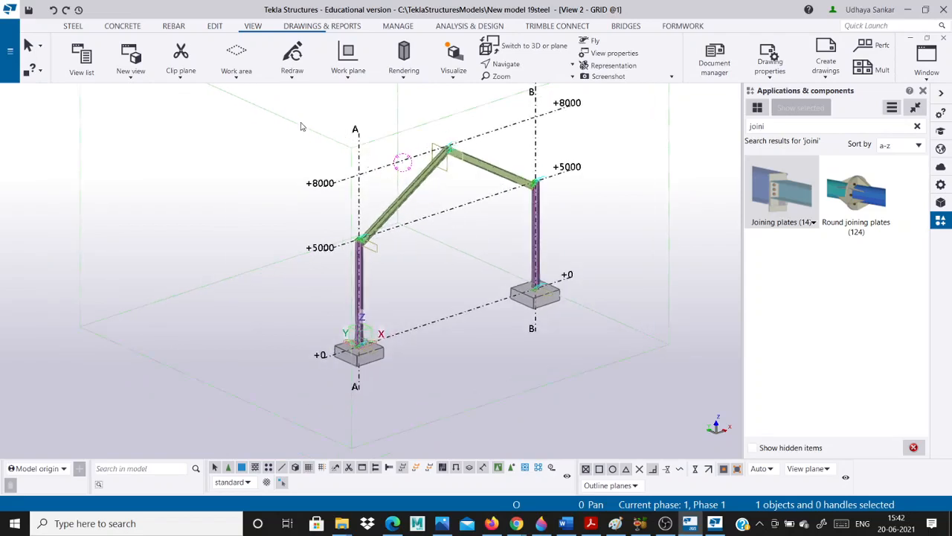
left_click_drag(257, 115, 619, 381)
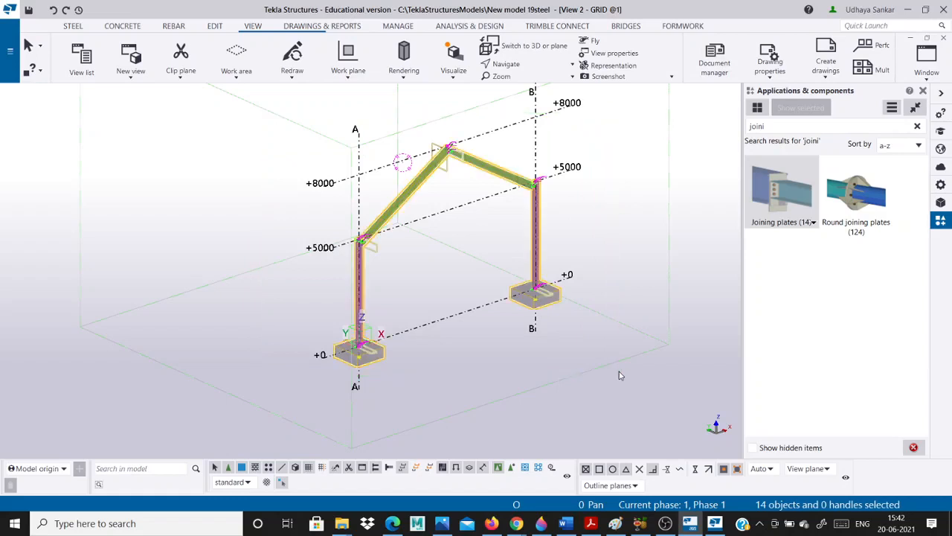
right_click(547, 220)
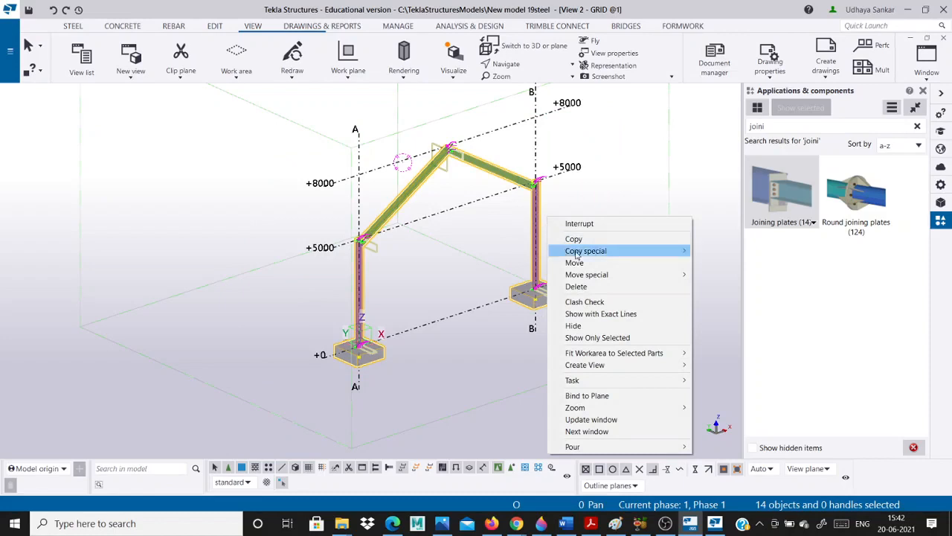
mouse_move(627, 253)
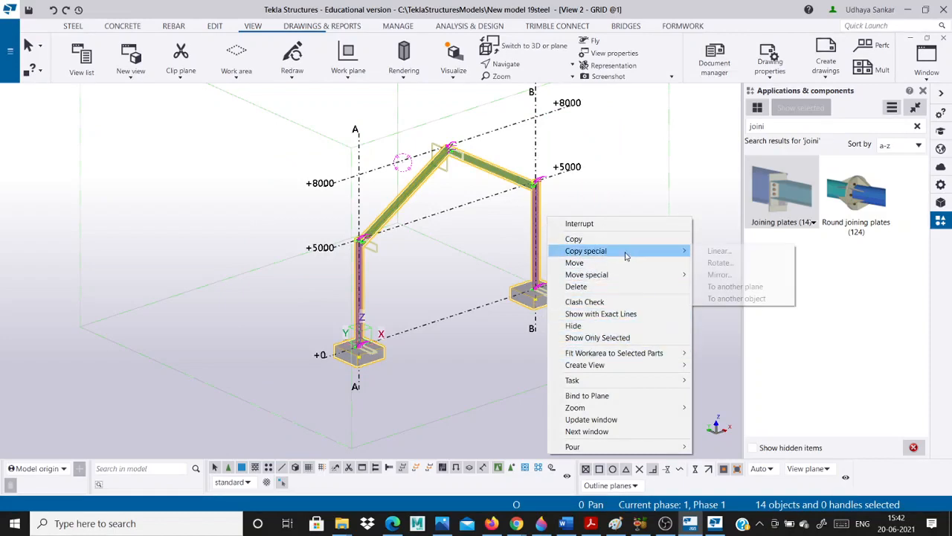
left_click(714, 252)
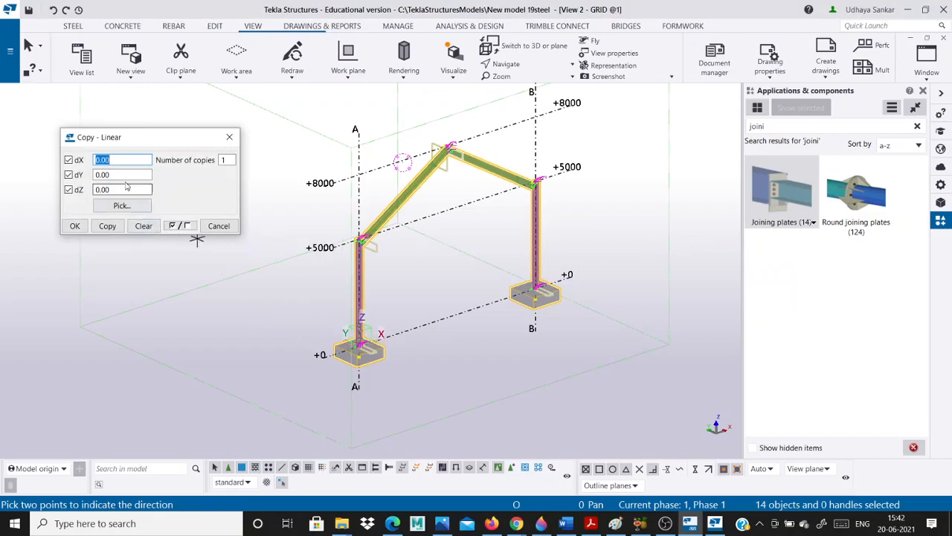
key("Tab")
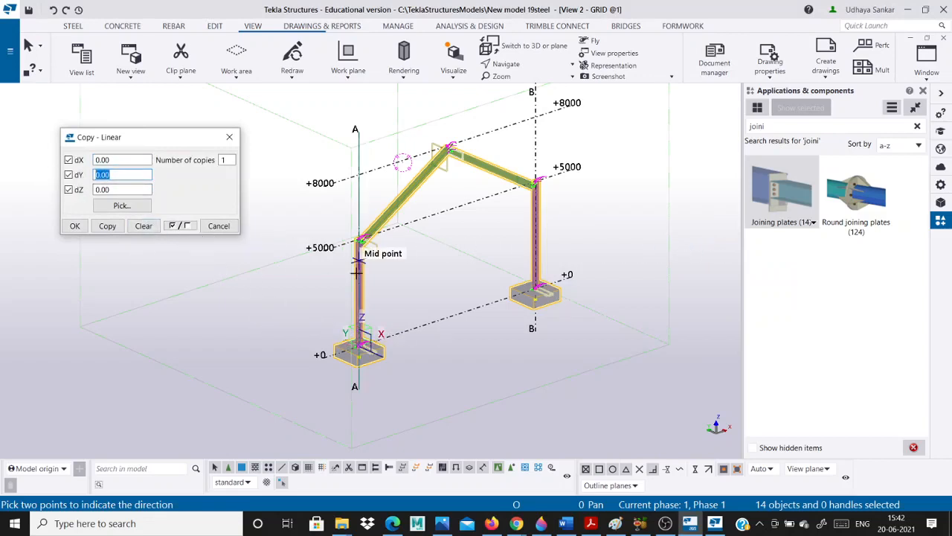
type("\\")
left_click(108, 225)
left_click(439, 291)
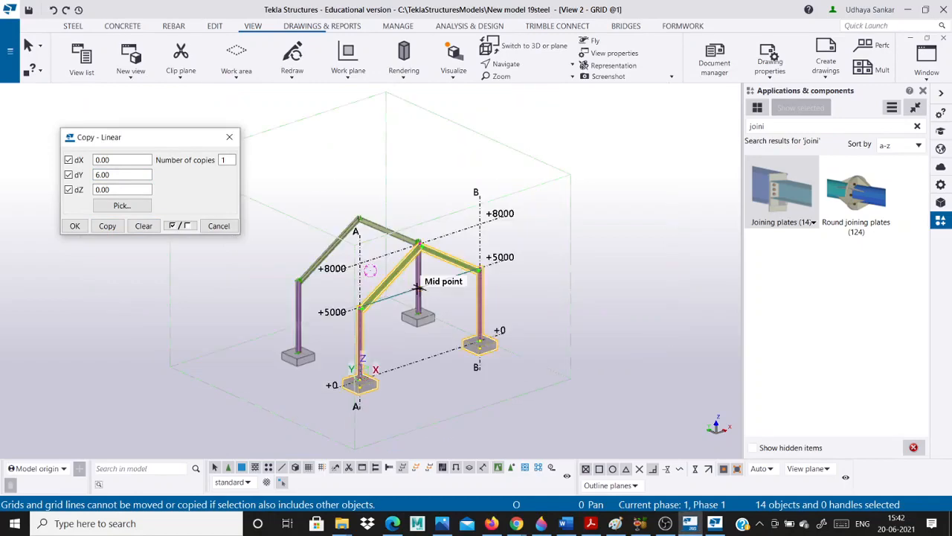
scroll(250, 283, "up", 2)
left_click(336, 167)
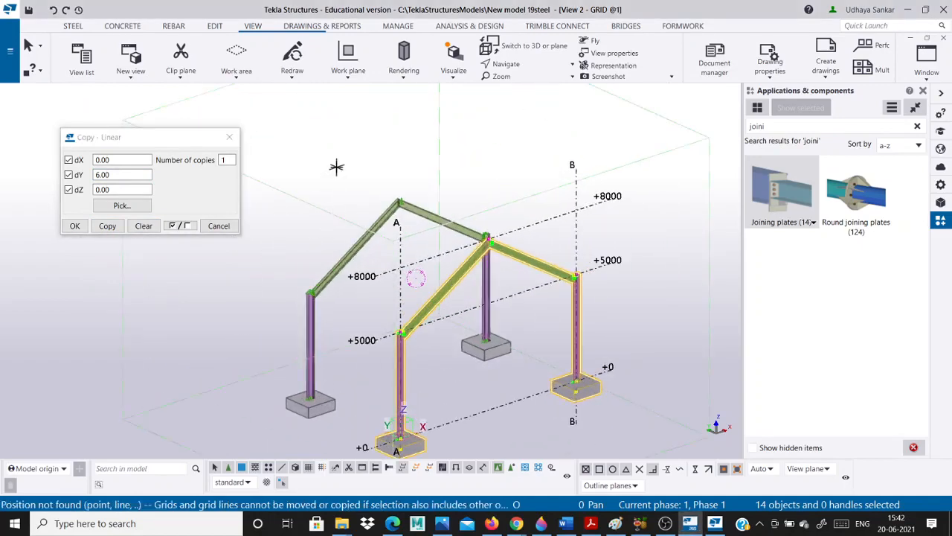
left_click(229, 138)
Switch to View 1 - 3d and rotate the model upright to examine the frames on grid lines 1 and 2.
scroll(325, 163, "down", 1)
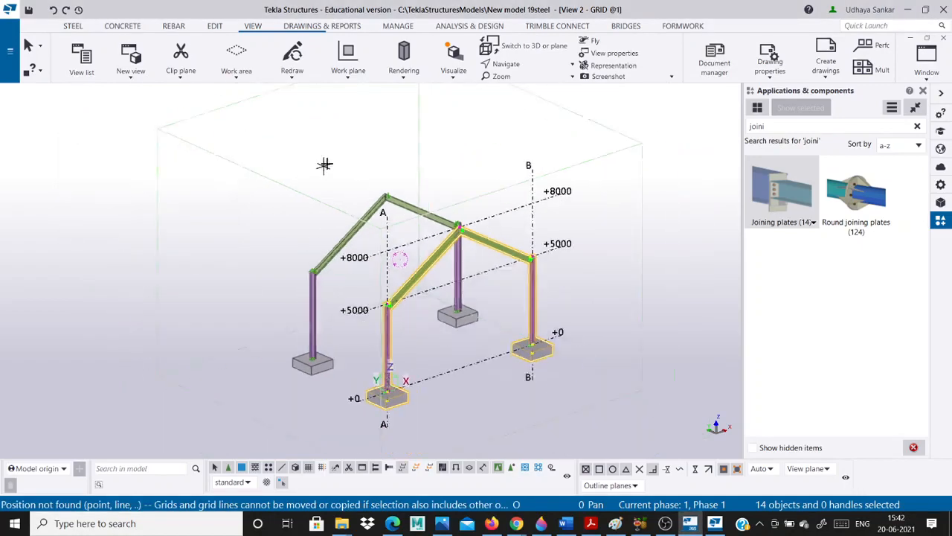
scroll(325, 163, "down", 1)
left_click(925, 60)
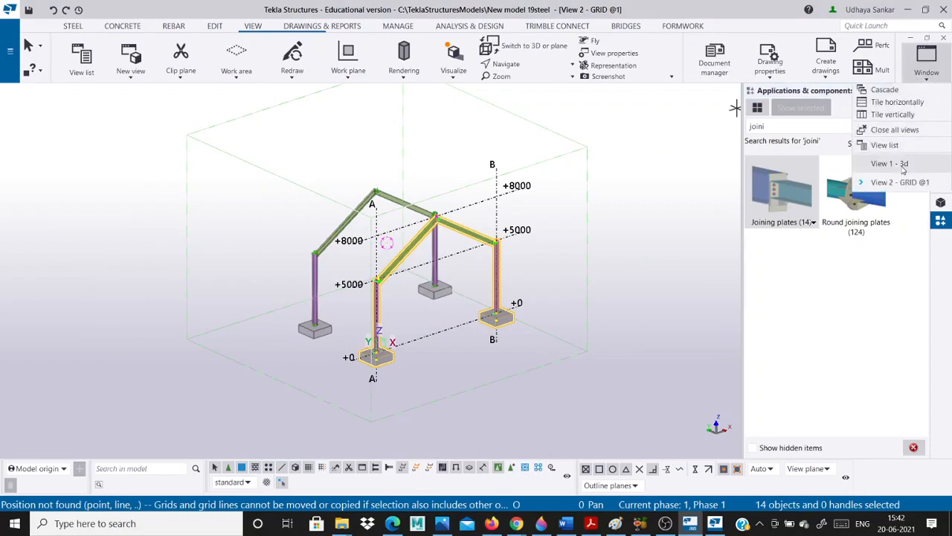
left_click(893, 163)
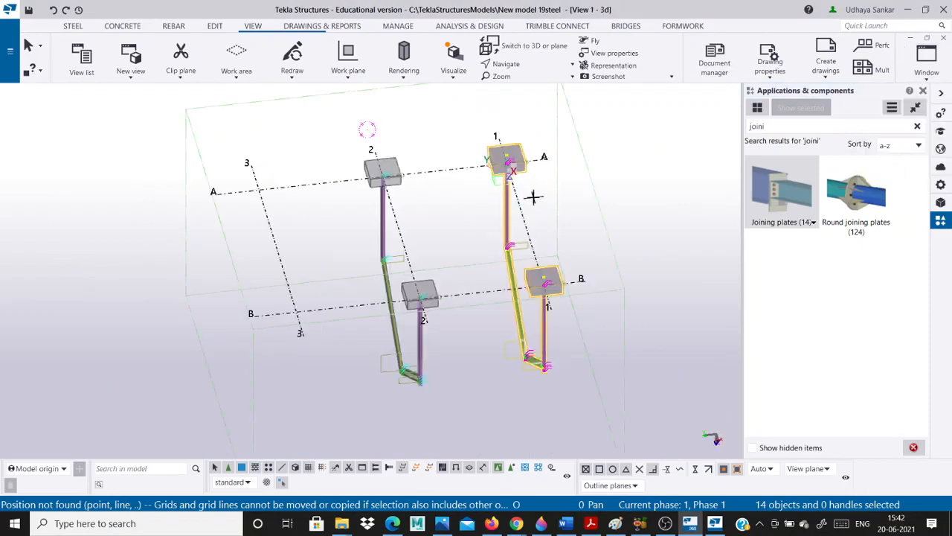
left_click(508, 65)
left_click(520, 83)
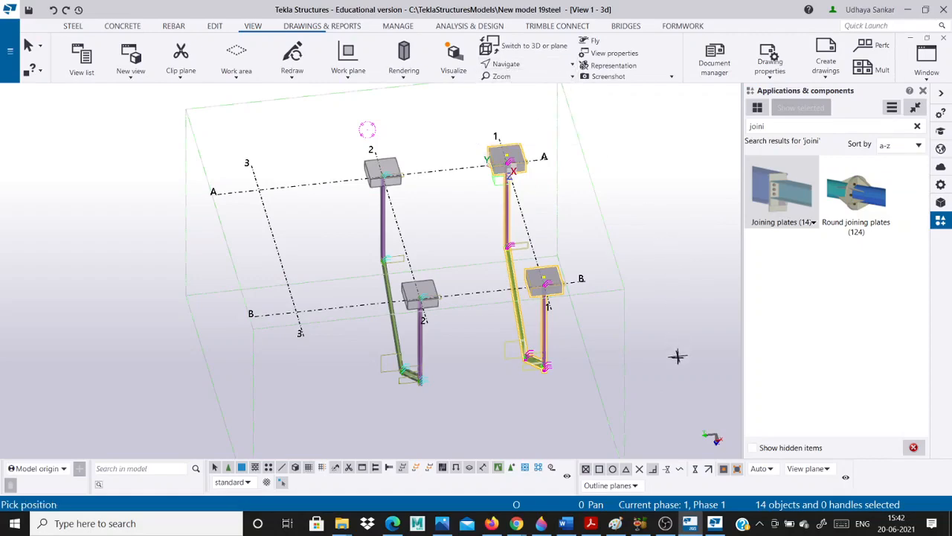
left_click(671, 293)
middle_click_drag(673, 305, 621, 221, "ctrl")
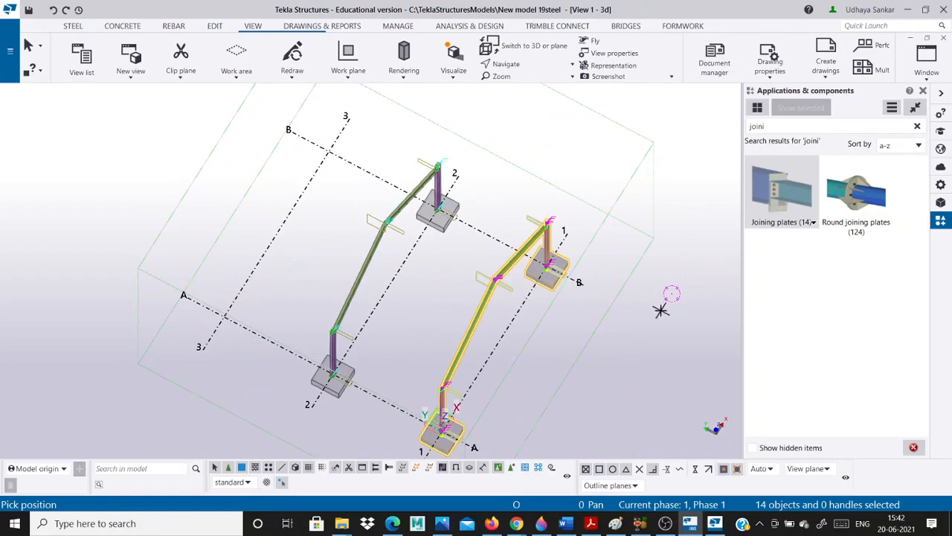
middle_click_drag(473, 323, 464, 219)
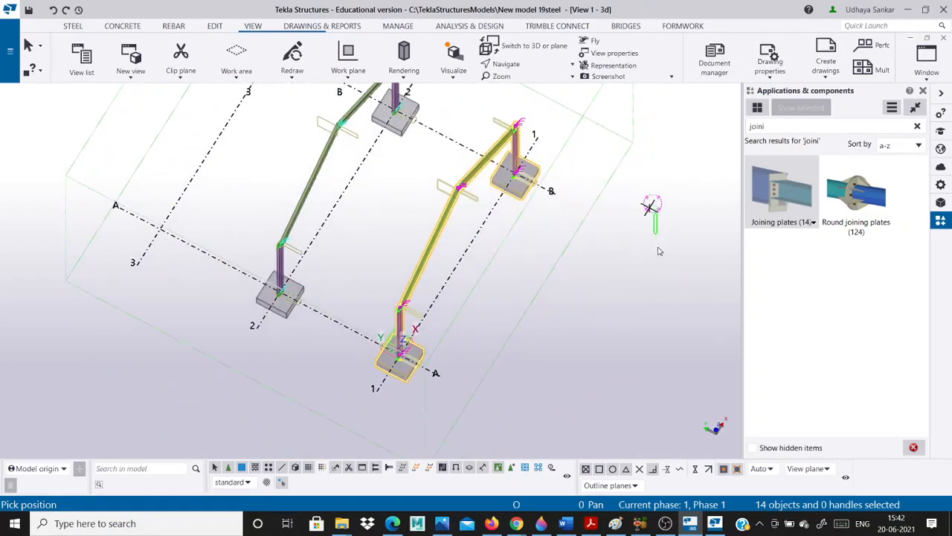
left_click(505, 64)
left_click(517, 82)
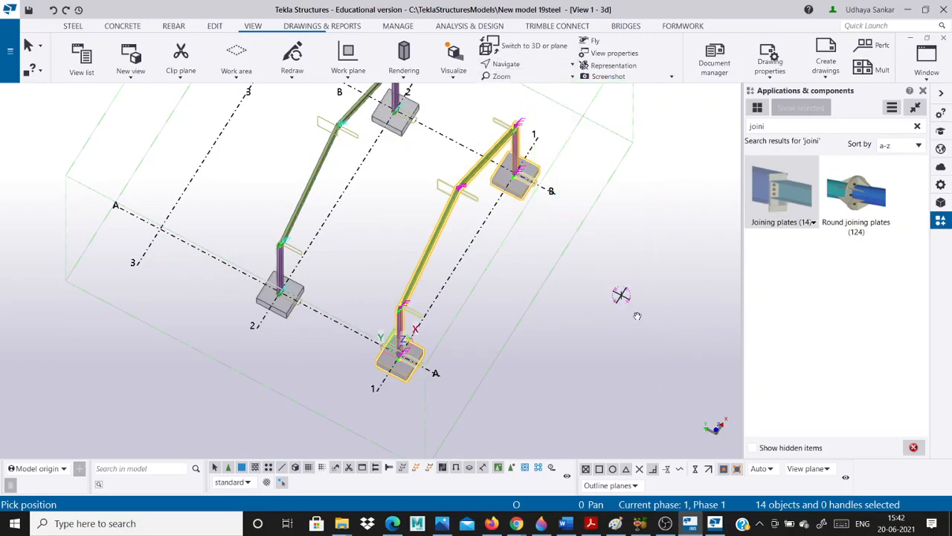
left_click_drag(637, 316, 334, 236)
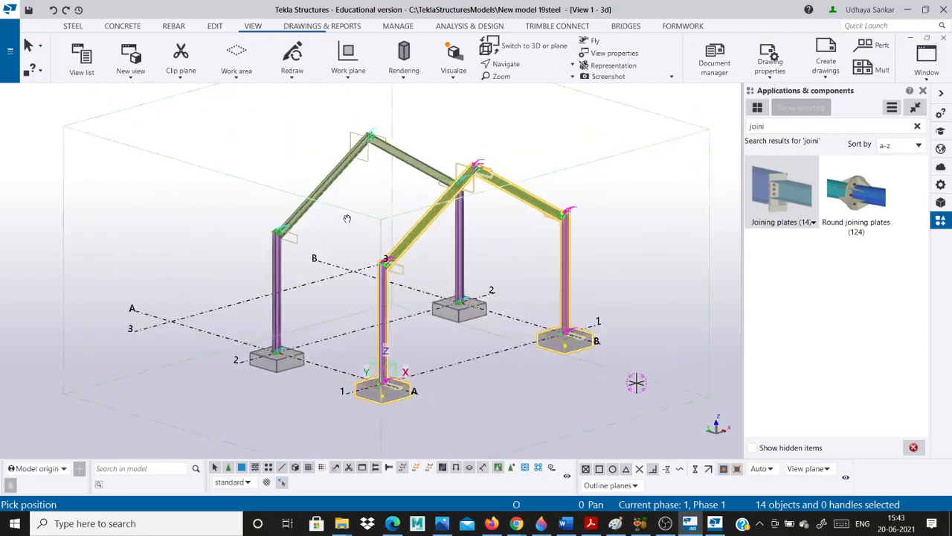
key("Escape")
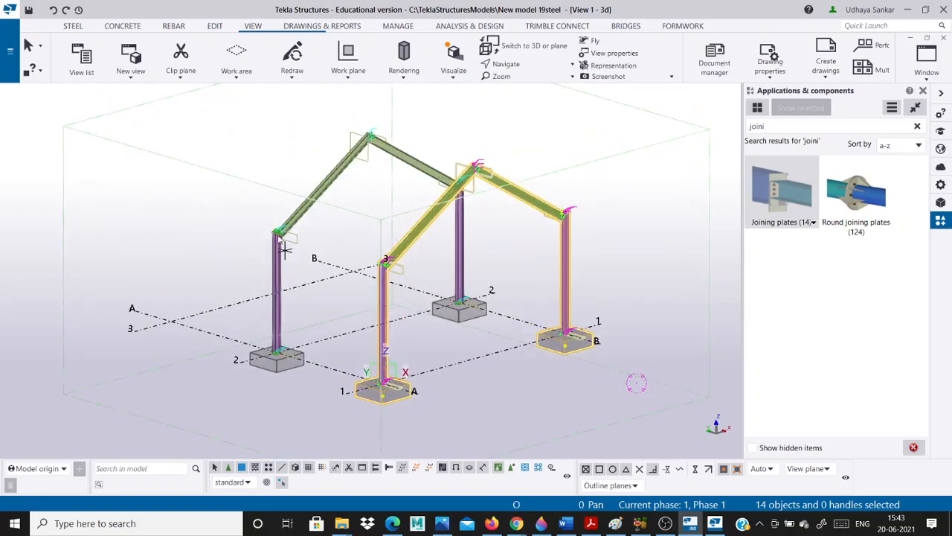
Remove the copied frame from grid line 2.
scroll(288, 245, "down", 1)
scroll(246, 230, "up", 1)
left_click(494, 157)
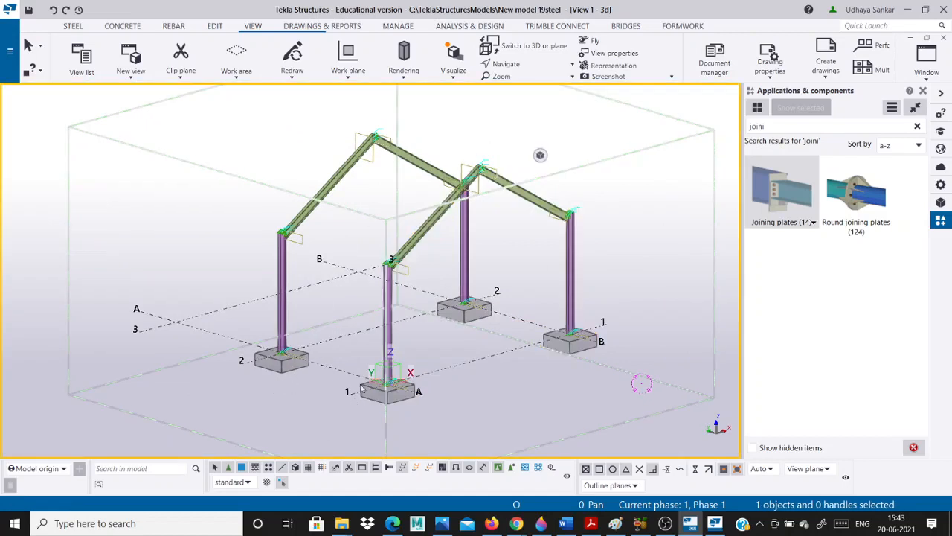
key("Delete")
Copy the complete frame on grid 1, including footings and connections, linearly with dY 6.00 m and 2 copies.
left_click_drag(343, 414, 638, 112)
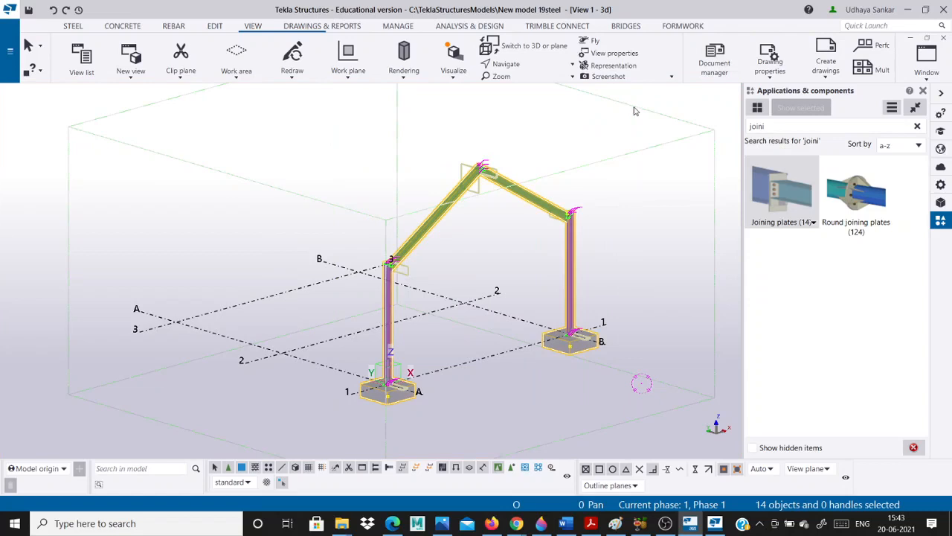
right_click(549, 211)
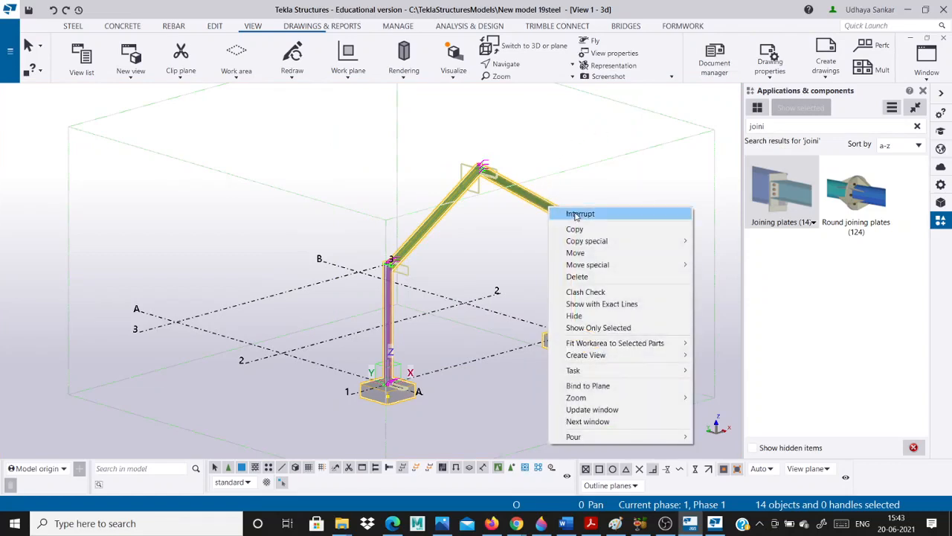
mouse_move(598, 248)
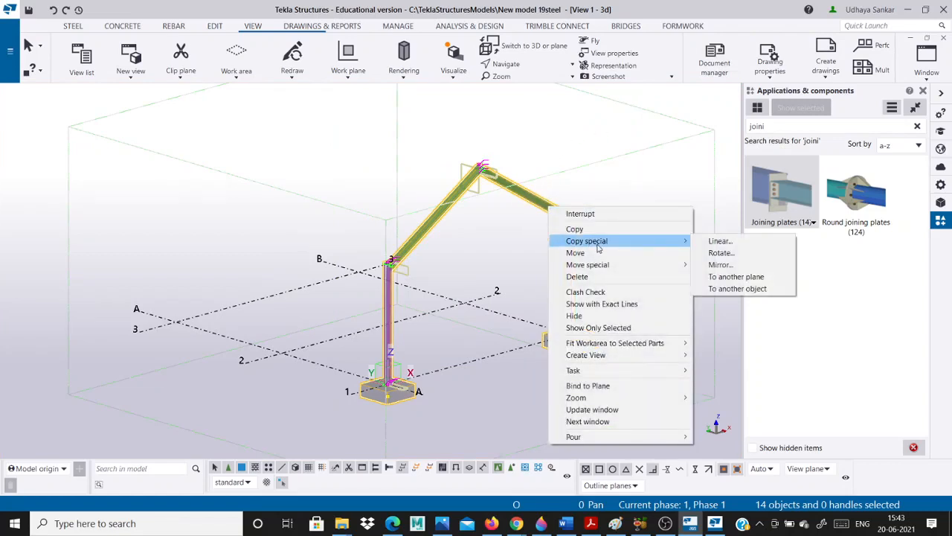
left_click(720, 242)
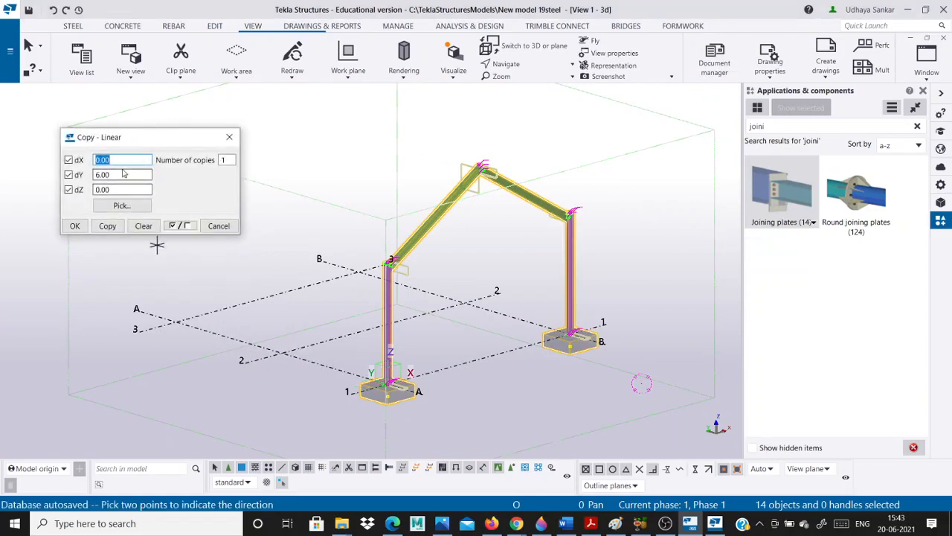
left_click(121, 174)
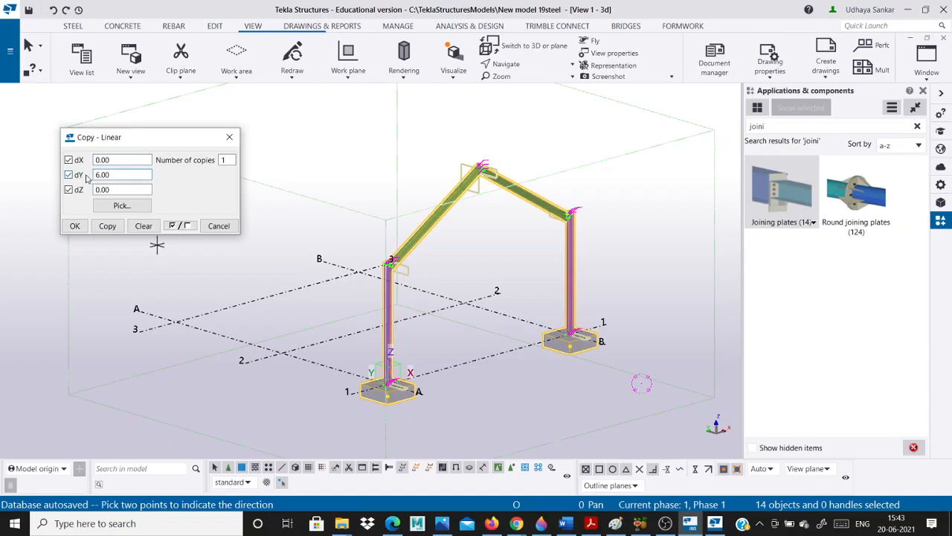
double_click(224, 159)
type("2")
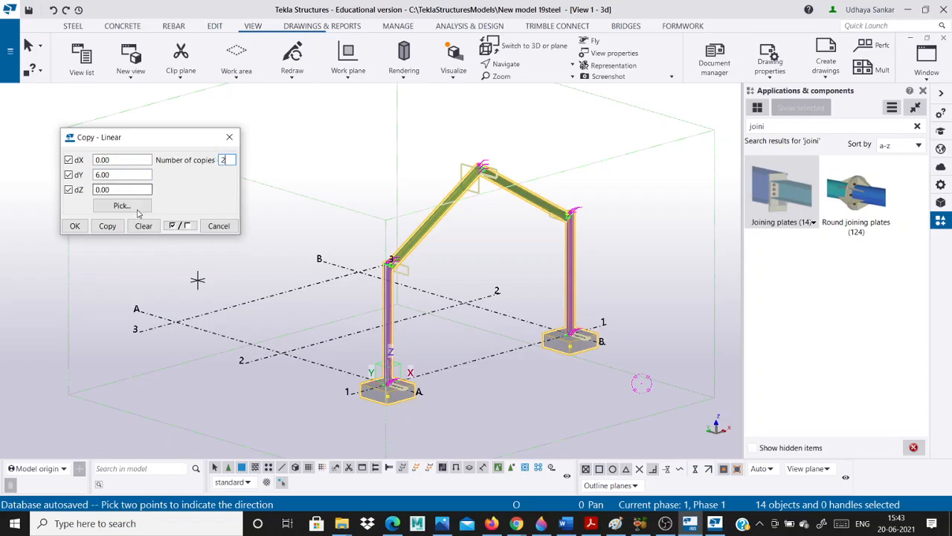
left_click(108, 227)
left_click(74, 226)
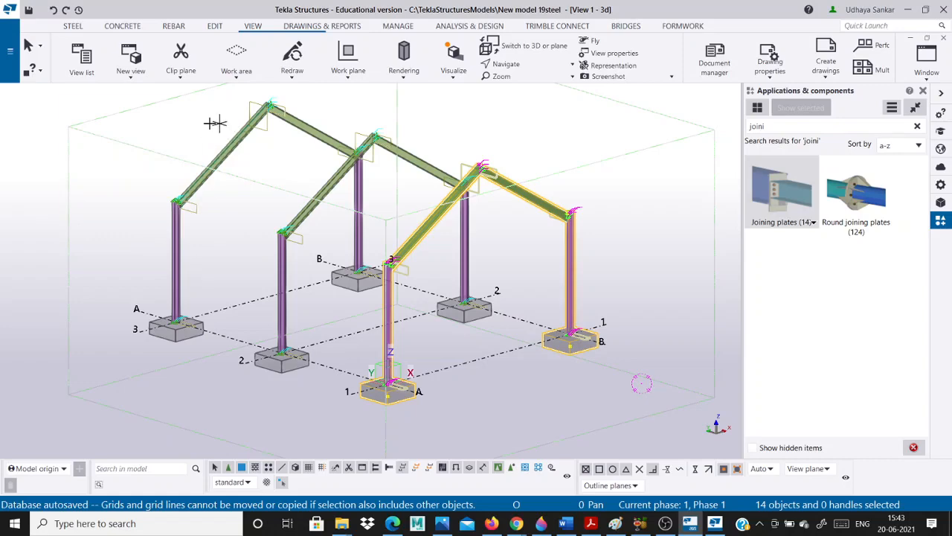
Examine the bolted eave connection between the column at A-2 and its rafter on the copied frame.
scroll(186, 154, "up", 2)
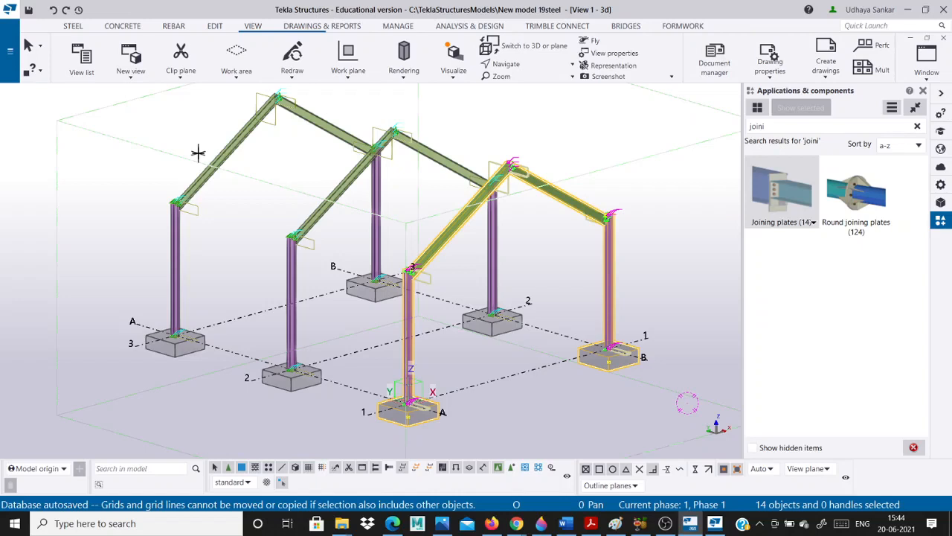
scroll(234, 217, "up", 1)
scroll(366, 259, "up", 1)
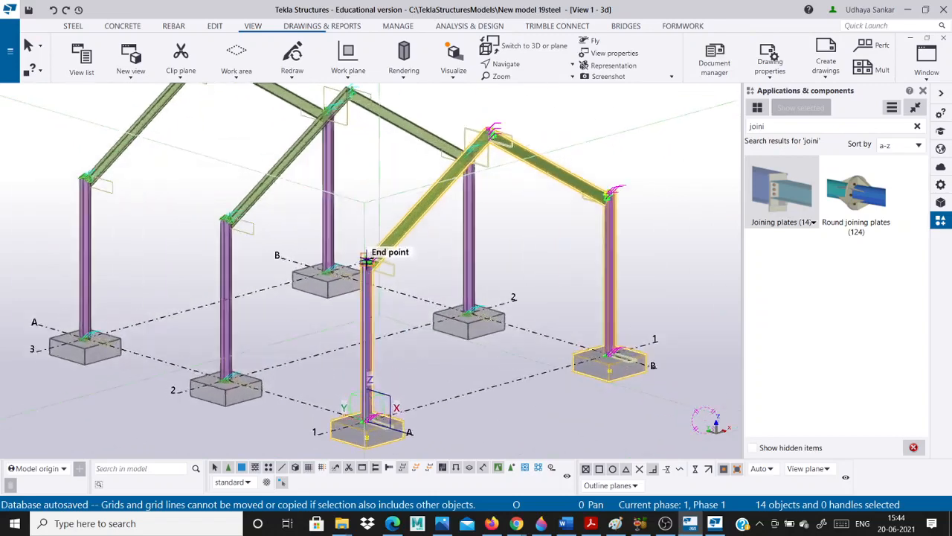
scroll(366, 259, "up", 2)
scroll(245, 206, "up", 1)
scroll(291, 117, "up", 1)
scroll(285, 203, "up", 1)
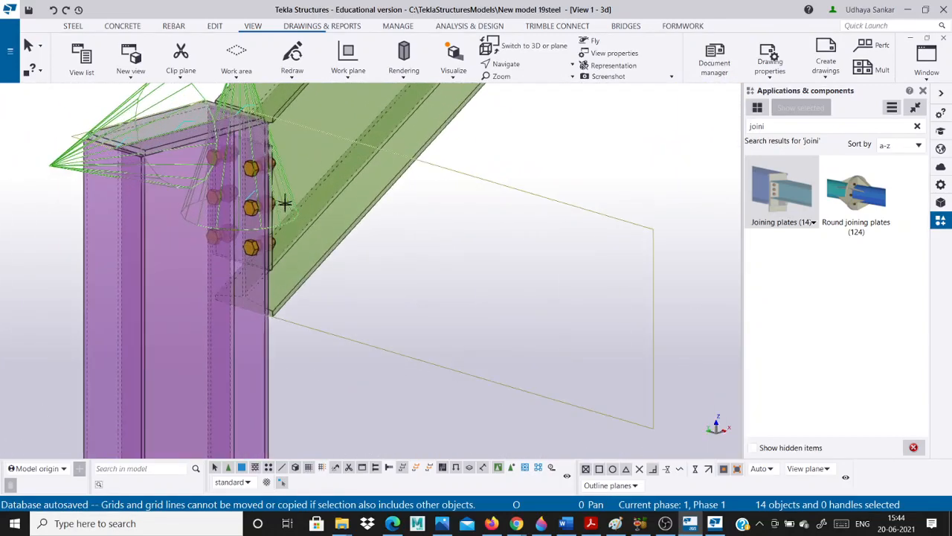
scroll(276, 212, "up", 4)
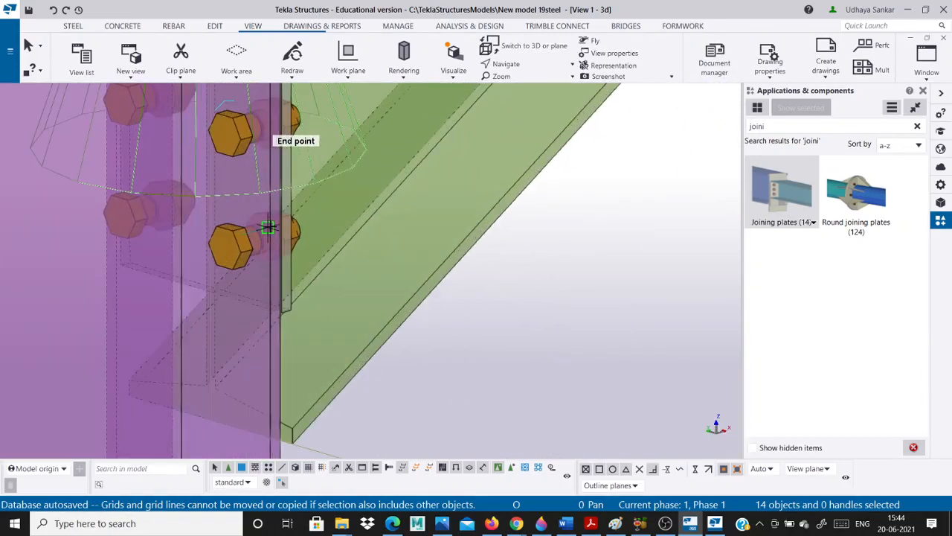
scroll(267, 227, "down", 4)
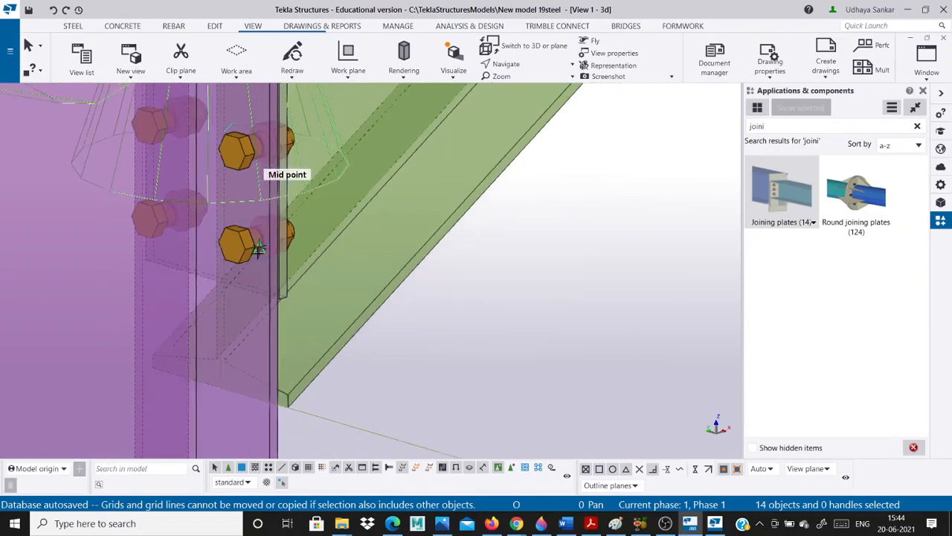
scroll(251, 233, "down", 5)
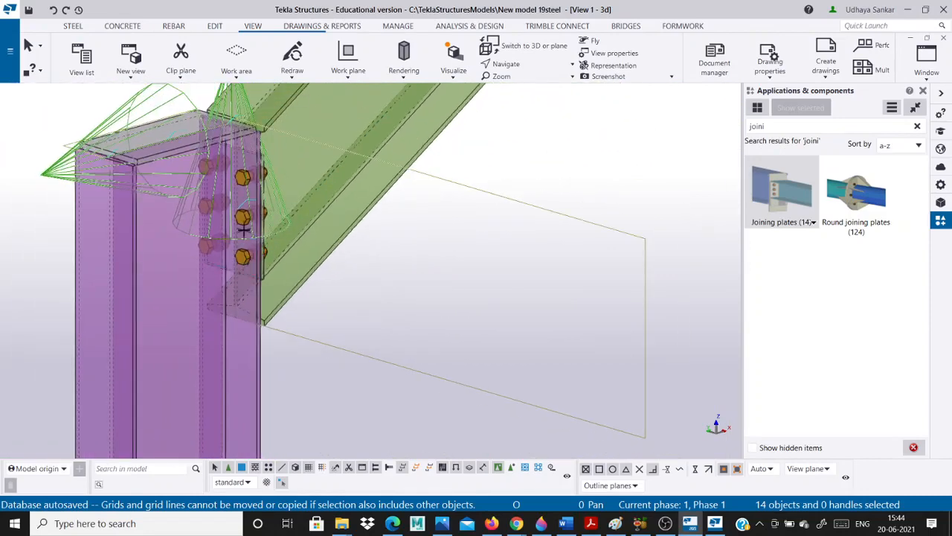
scroll(240, 227, "down", 6)
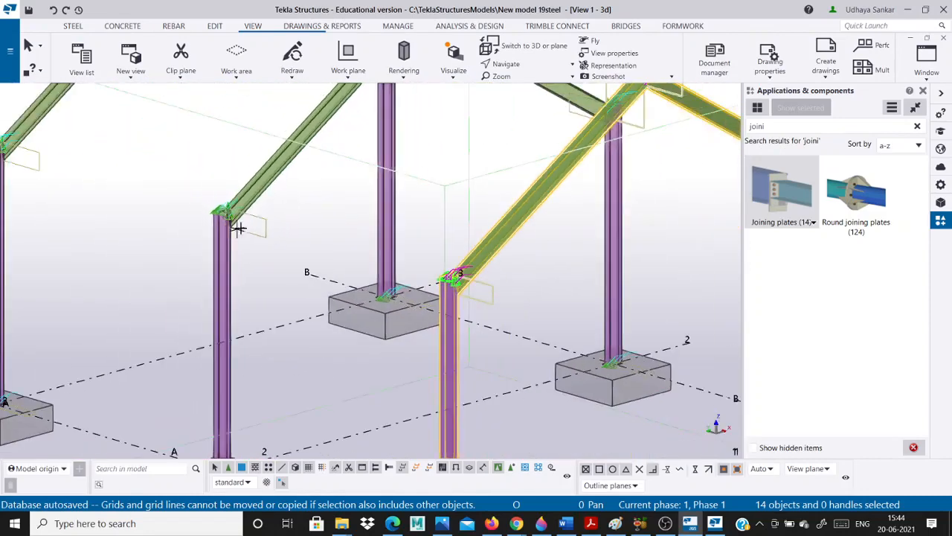
scroll(297, 194, "up", 4)
scroll(318, 187, "down", 3)
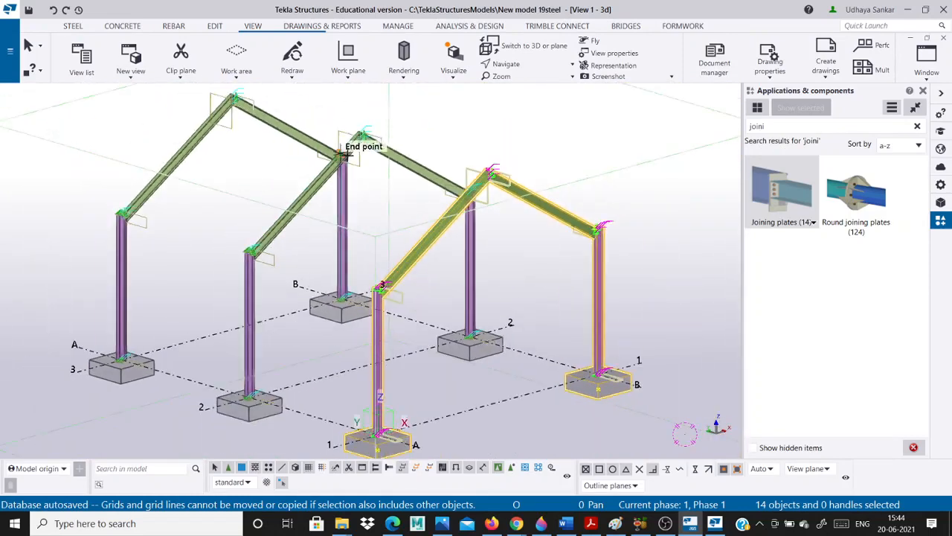
Inspect the bolted ridge connection between the two rafters of the copied frame on grid line 2.
scroll(347, 144, "up", 8)
scroll(364, 158, "up", 3)
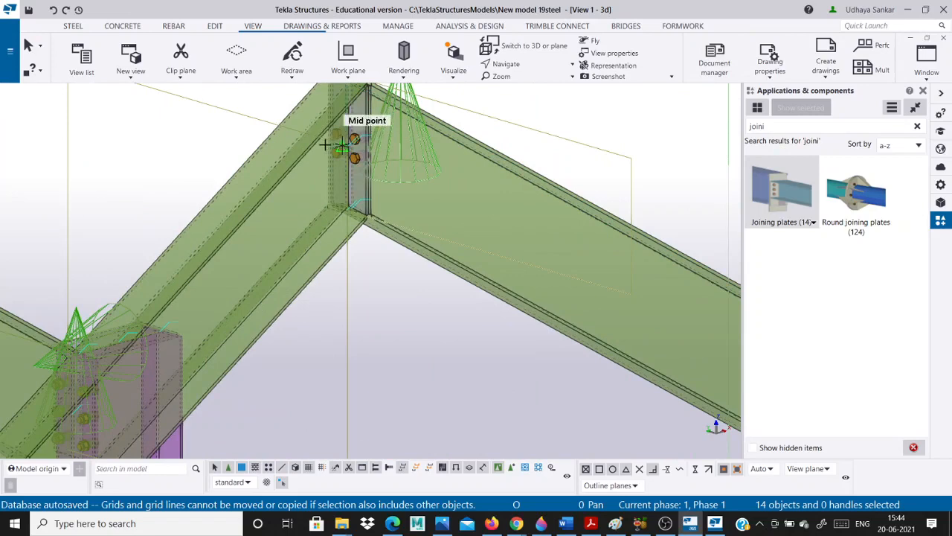
scroll(347, 144, "down", 4)
scroll(347, 142, "down", 6)
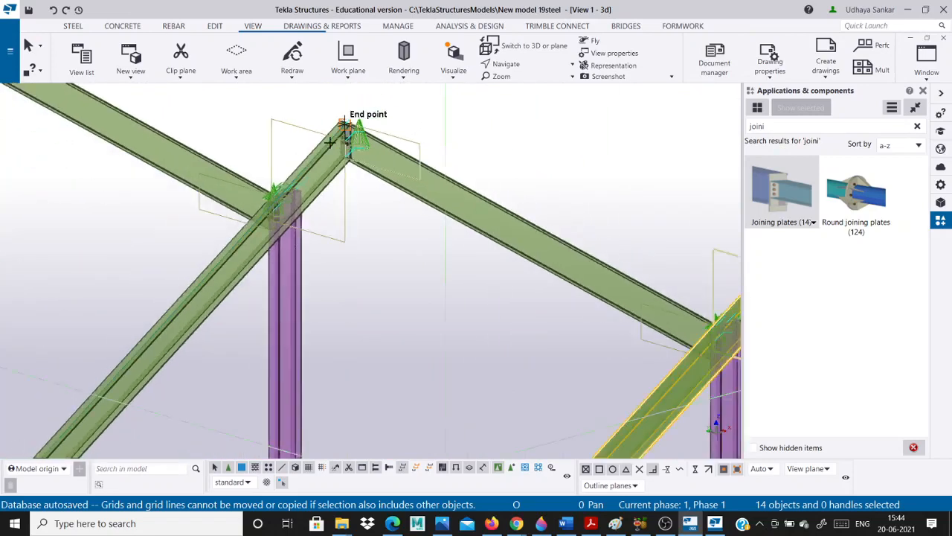
scroll(178, 241, "up", 2)
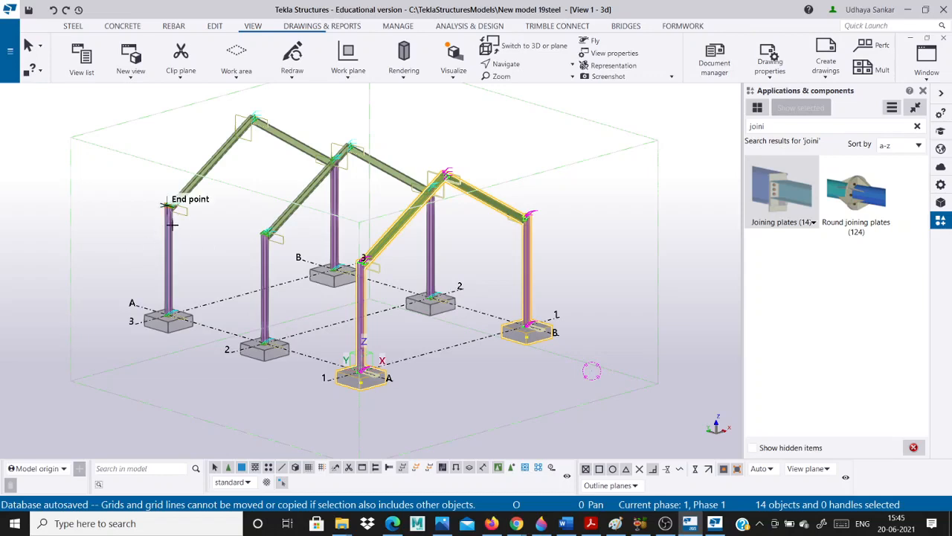
scroll(162, 187, "up", 3)
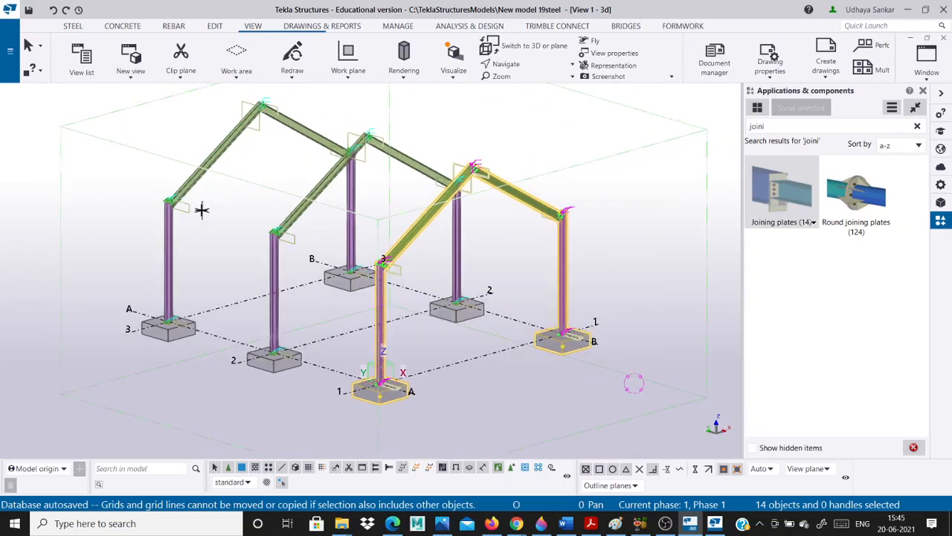
scroll(201, 208, "down", 1)
scroll(224, 214, "up", 1)
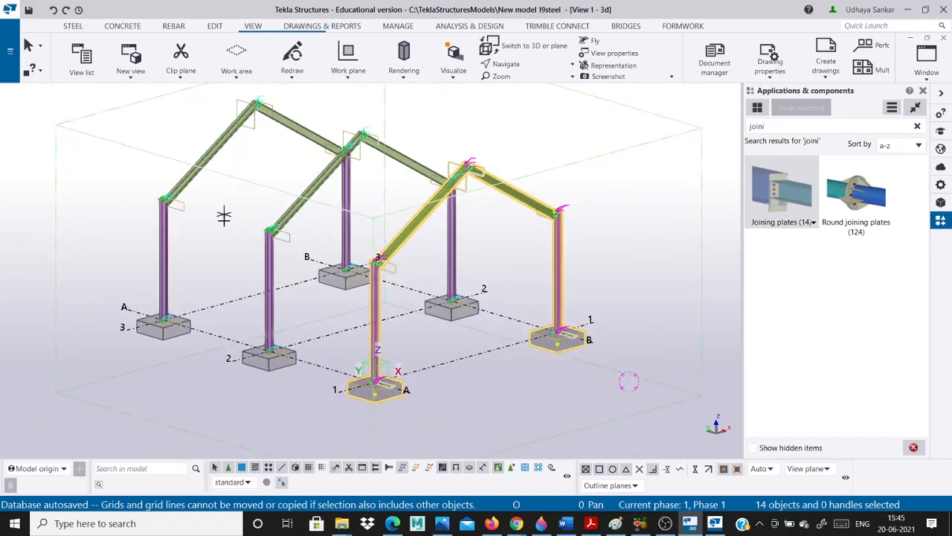
scroll(224, 216, "down", 1)
scroll(191, 185, "up", 1)
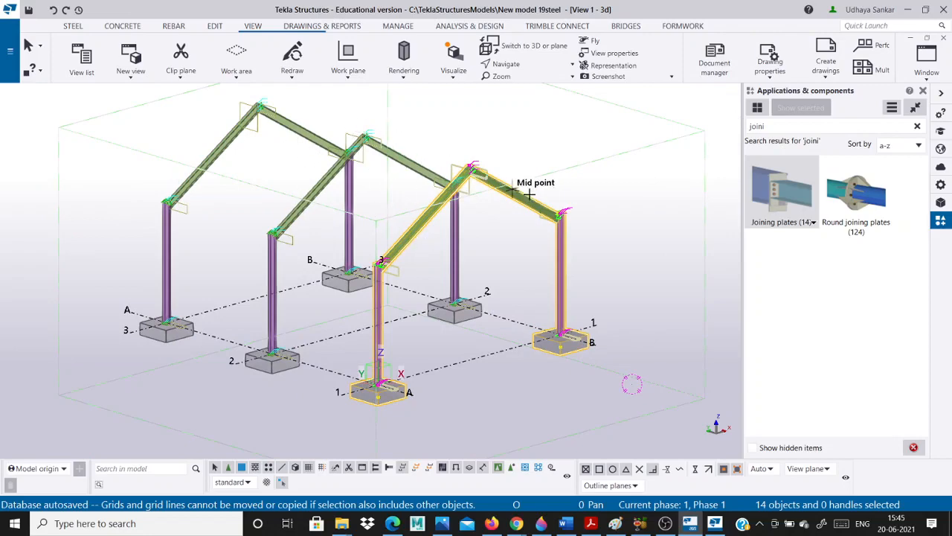
scroll(383, 242, "up", 2)
scroll(383, 242, "down", 2)
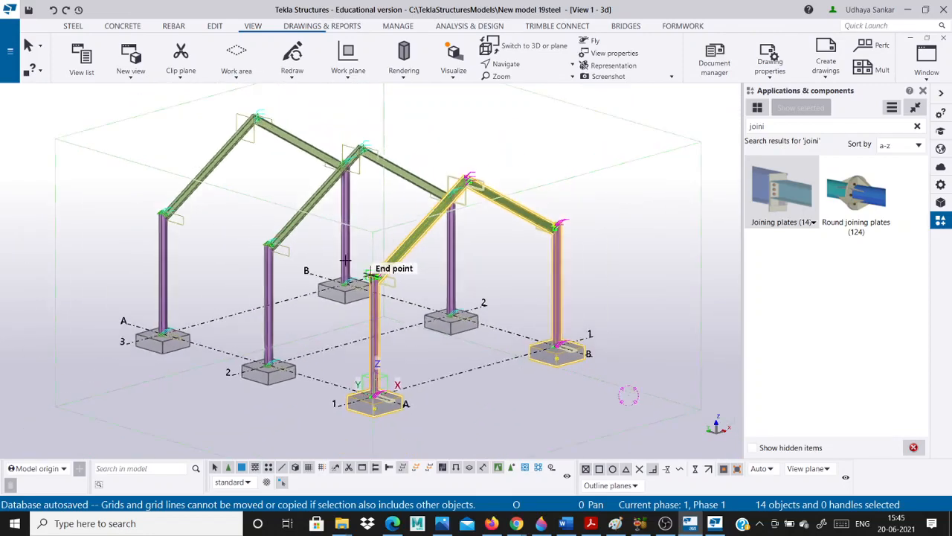
scroll(260, 253, "up", 3)
scroll(283, 212, "down", 3)
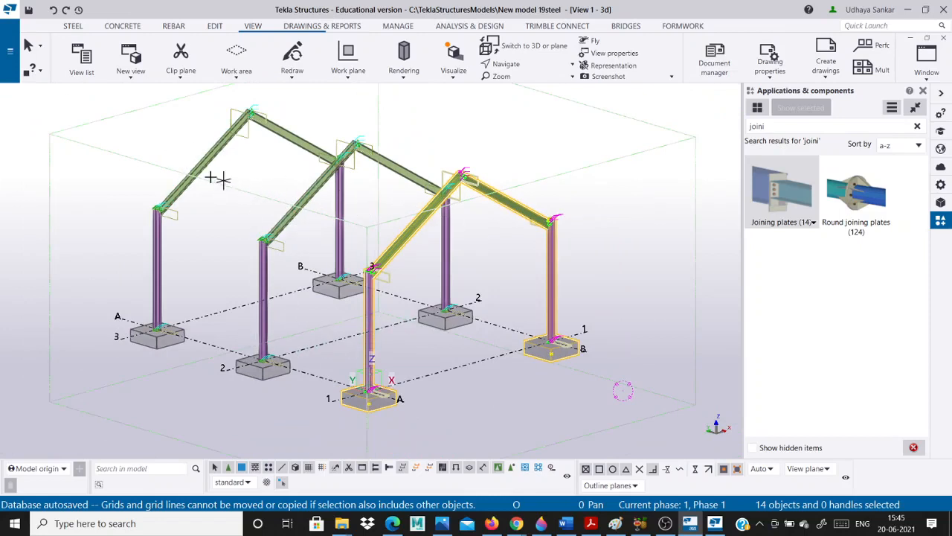
Inspect the column base connection on the footing at grid intersection A-3, and review all three frames.
scroll(112, 213, "up", 5)
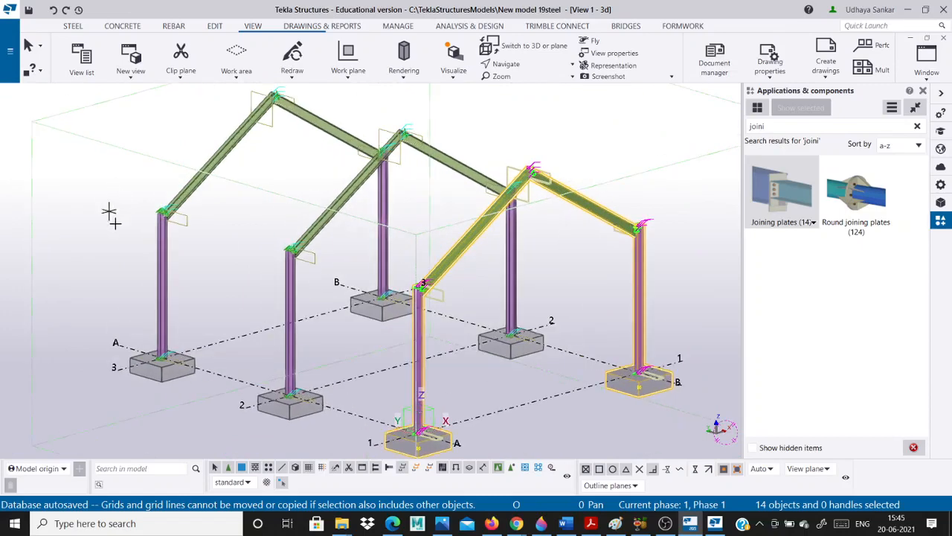
scroll(163, 328, "up", 8)
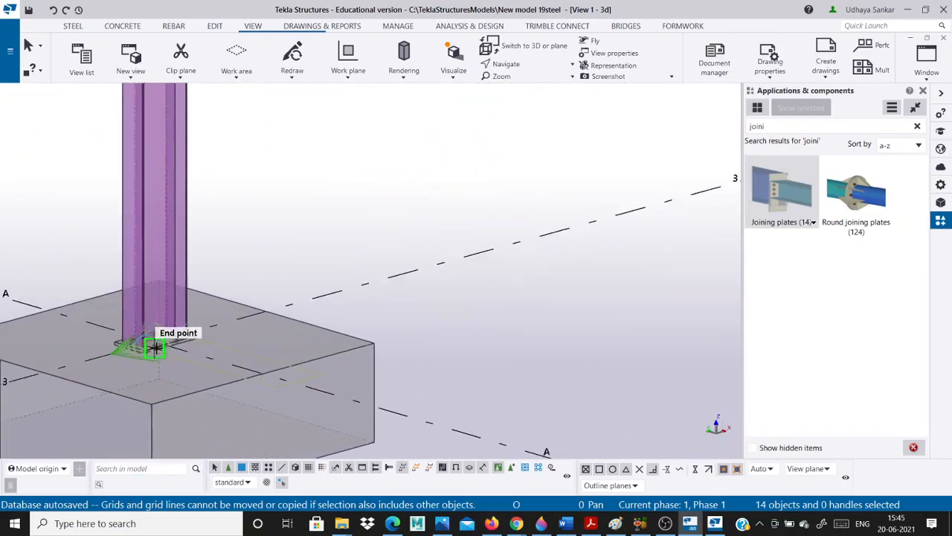
scroll(163, 329, "down", 10)
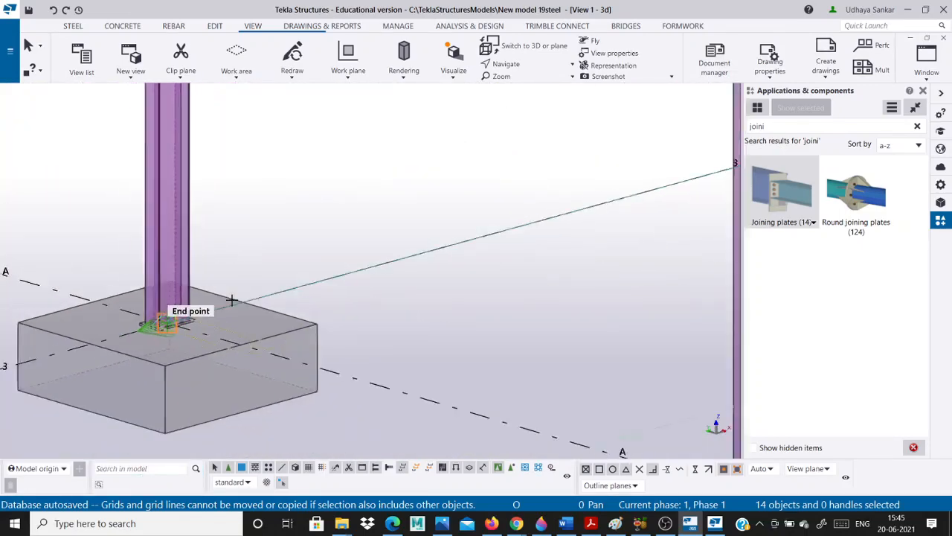
scroll(277, 268, "down", 5)
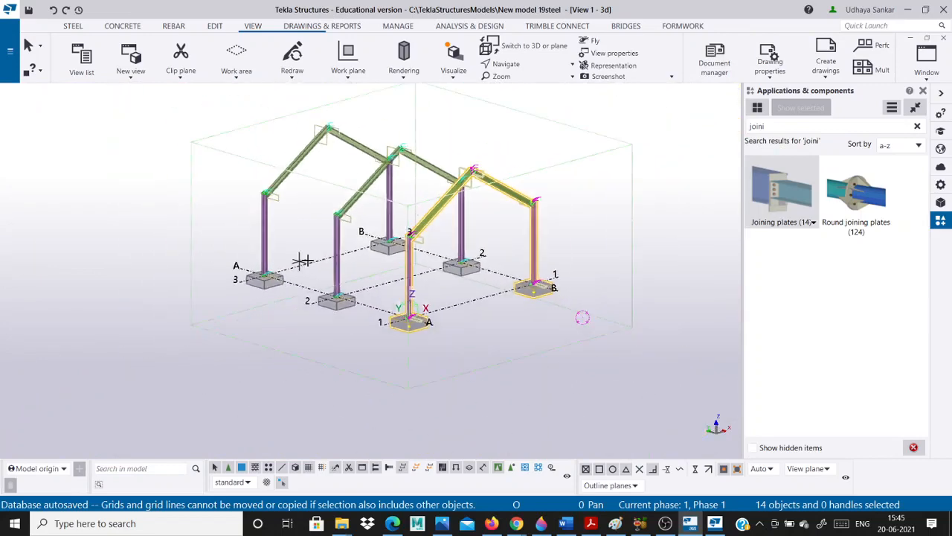
scroll(342, 194, "up", 4)
scroll(282, 226, "down", 2)
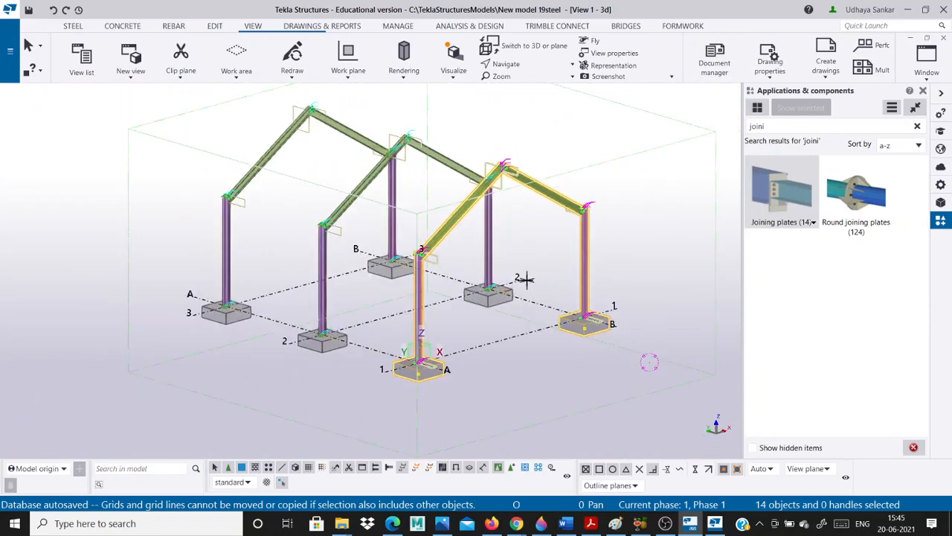
left_click(665, 523)
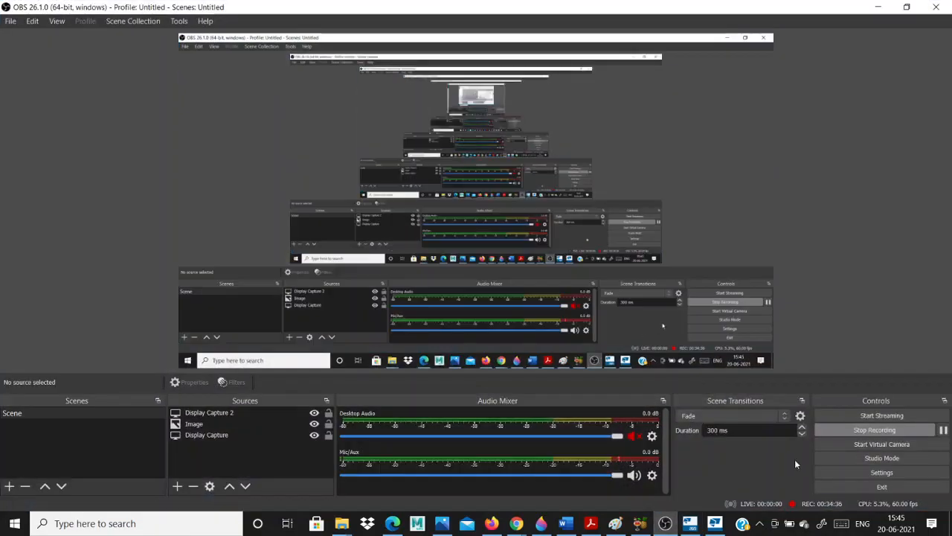